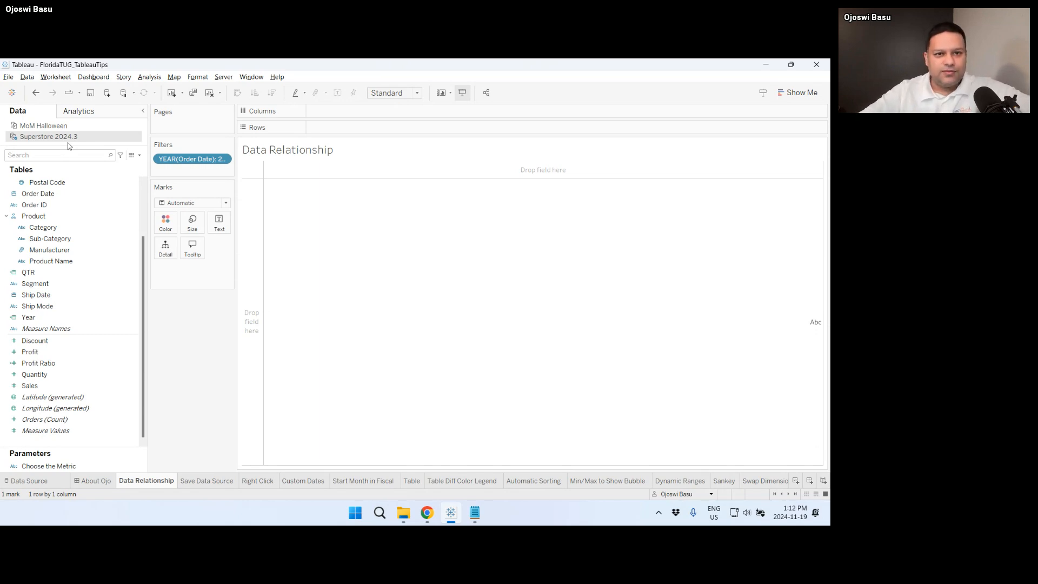
Restore down Tableau and place the Tableau HandsOn folder window beside it.
{"action": "left_click", "coordinate": [791, 64]}
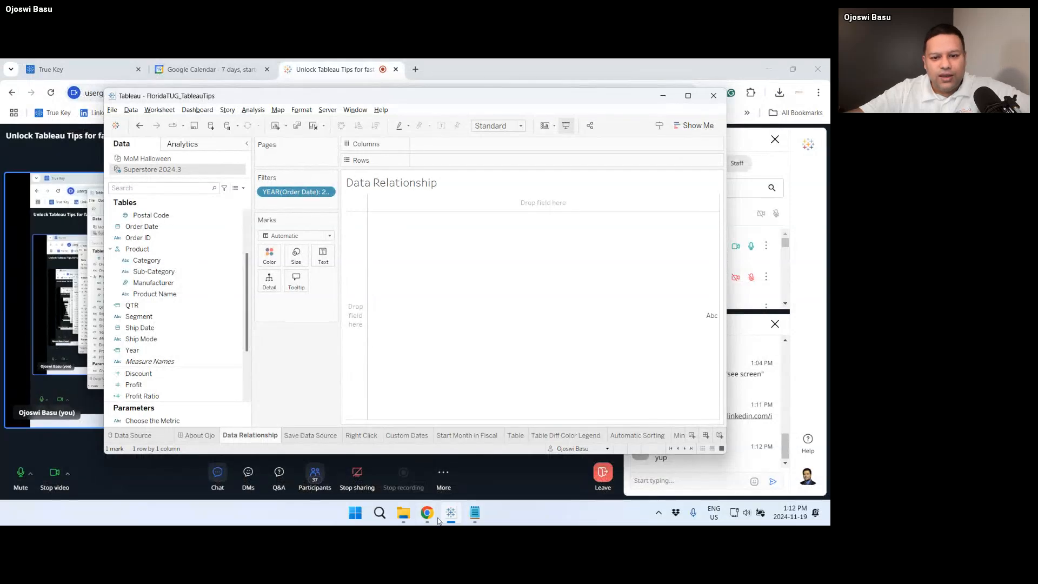
{"action": "left_click", "coordinate": [404, 512]}
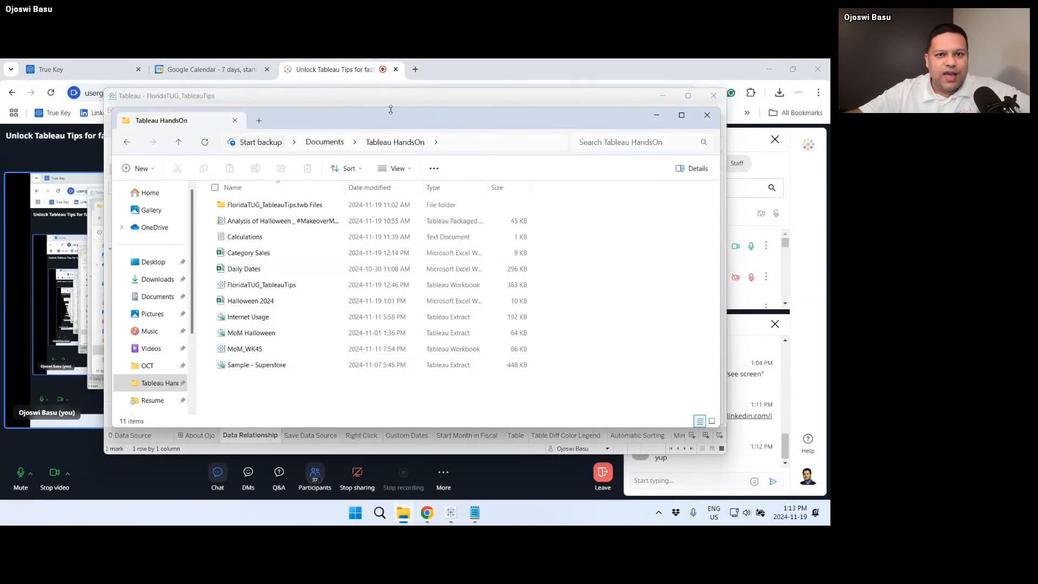
{"action": "left_click_drag", "start_coordinate": [390, 116], "coordinate": [610, 113]}
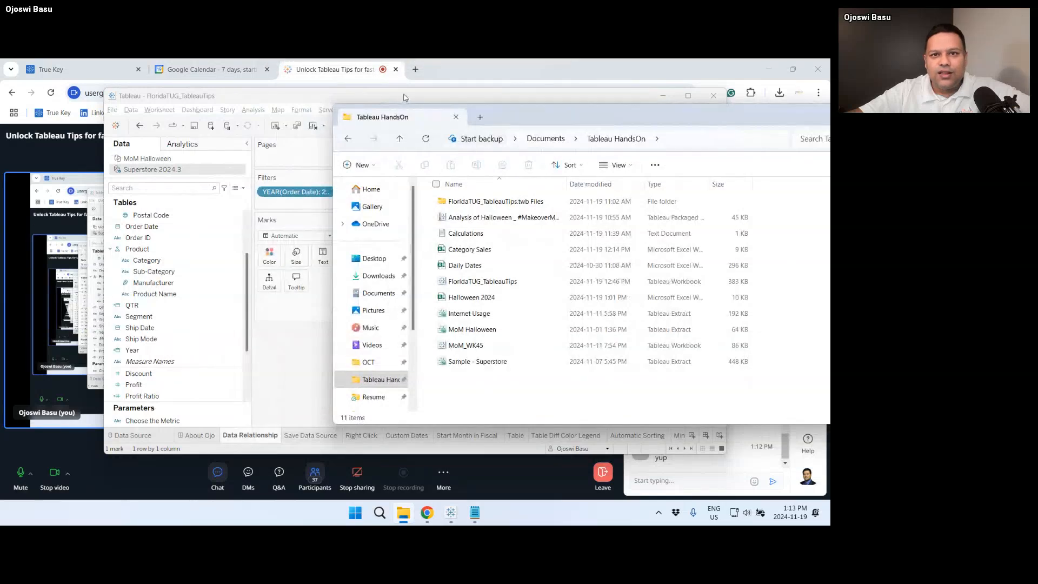
Select the Halloween 2024 file and browse Tableau's data connection types, then return to the folder.
{"action": "mouse_move", "coordinate": [483, 298]}
{"action": "left_mouse_down"}
{"action": "mouse_move", "coordinate": [256, 308]}
{"action": "mouse_move", "coordinate": [488, 311]}
{"action": "mouse_move", "coordinate": [517, 285]}
{"action": "mouse_move", "coordinate": [490, 295]}
{"action": "left_mouse_up"}
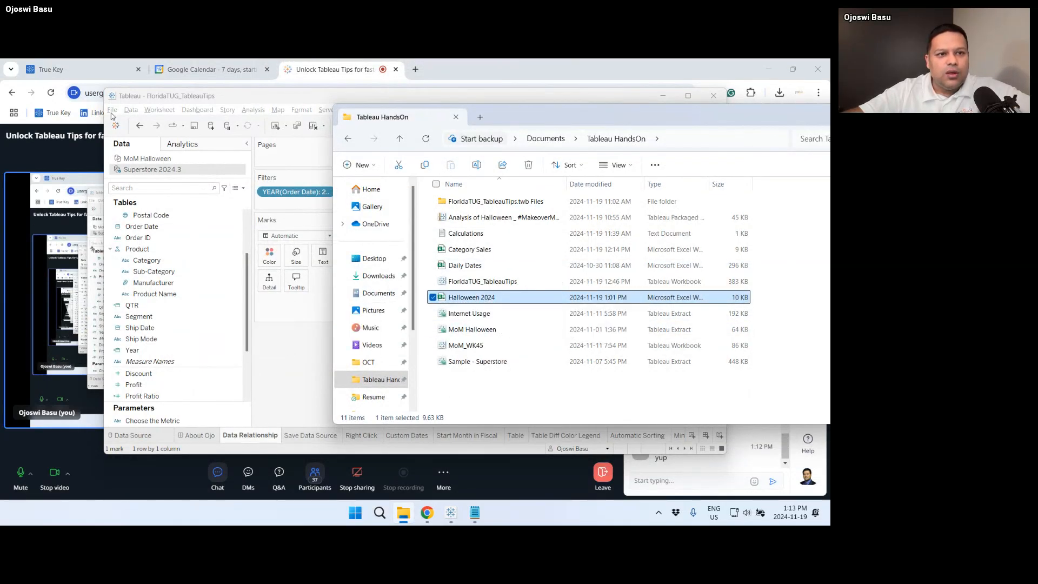
{"action": "left_click", "coordinate": [210, 126]}
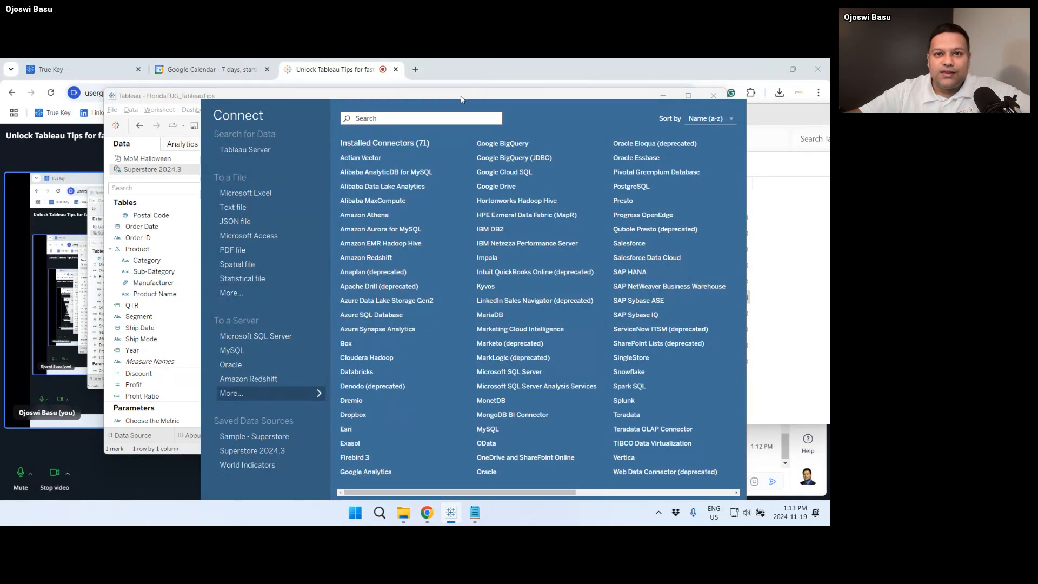
{"action": "left_click", "coordinate": [158, 101]}
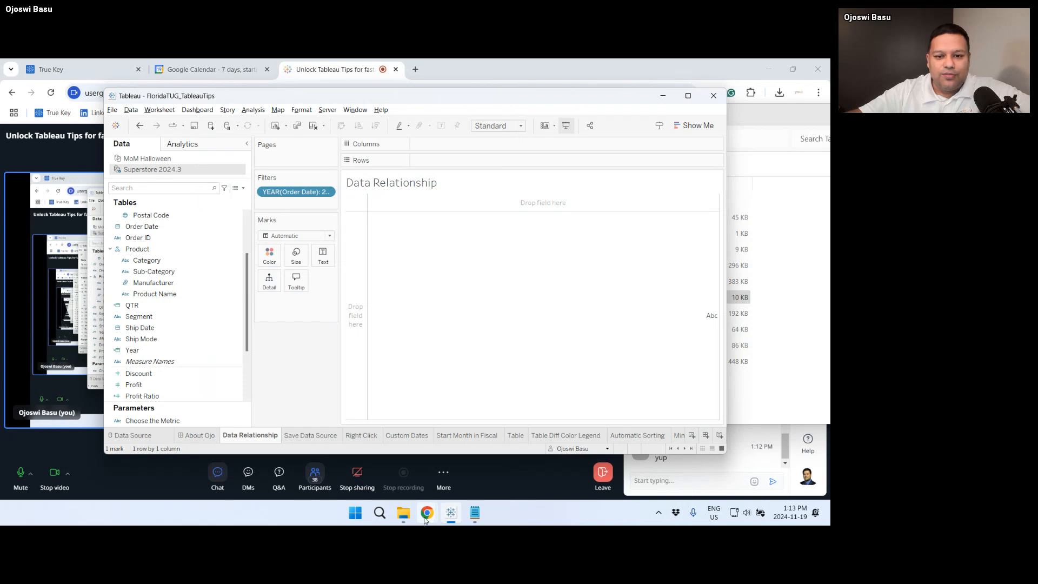
Drop Halloween 2024.xlsx into Tableau, maximize the window, and preview the Consumer Spending sheet.
{"action": "left_click", "coordinate": [403, 513]}
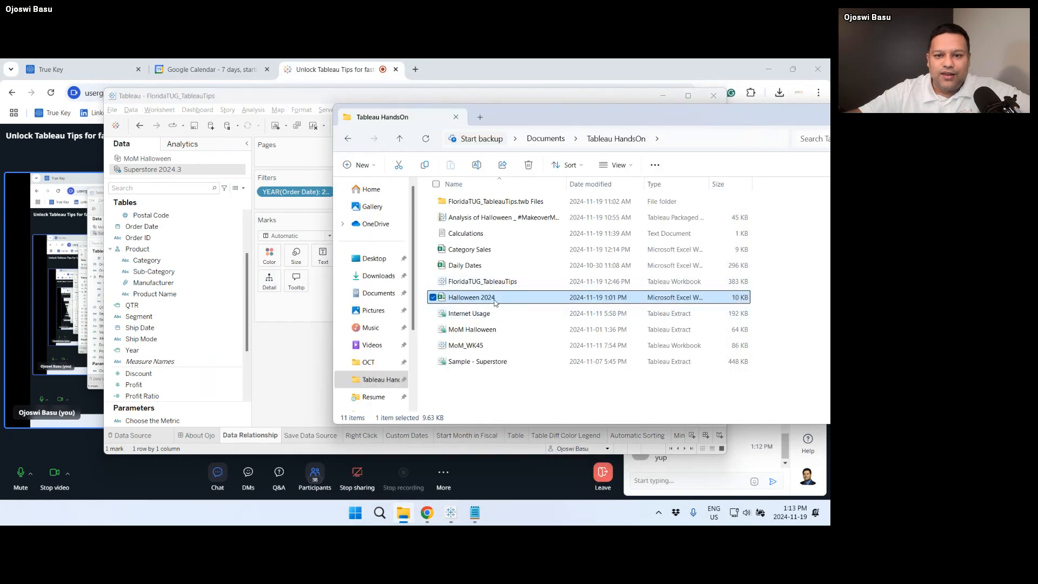
{"action": "left_click_drag", "start_coordinate": [496, 299], "coordinate": [280, 355]}
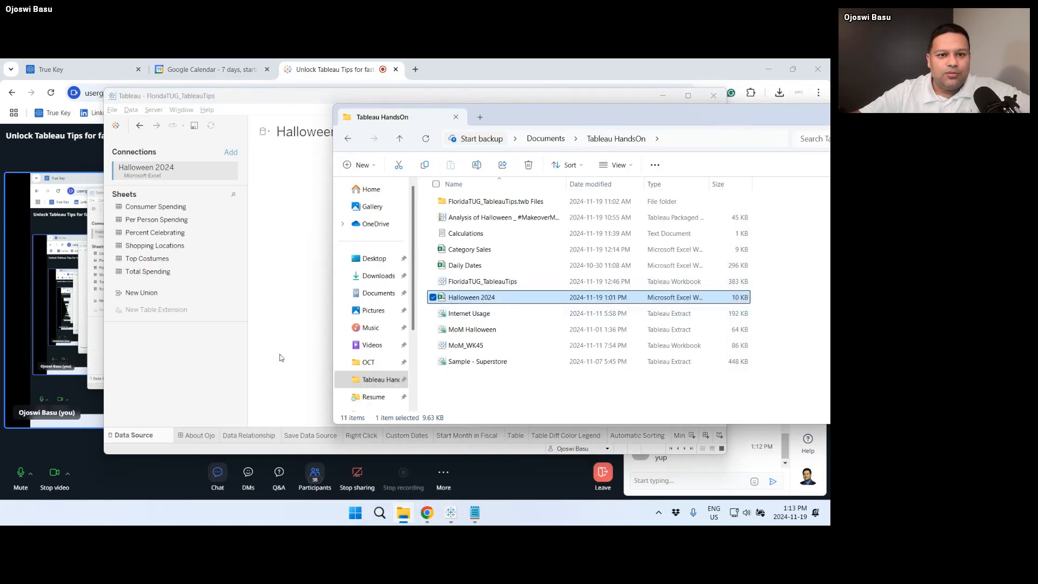
{"action": "double_click", "coordinate": [426, 96]}
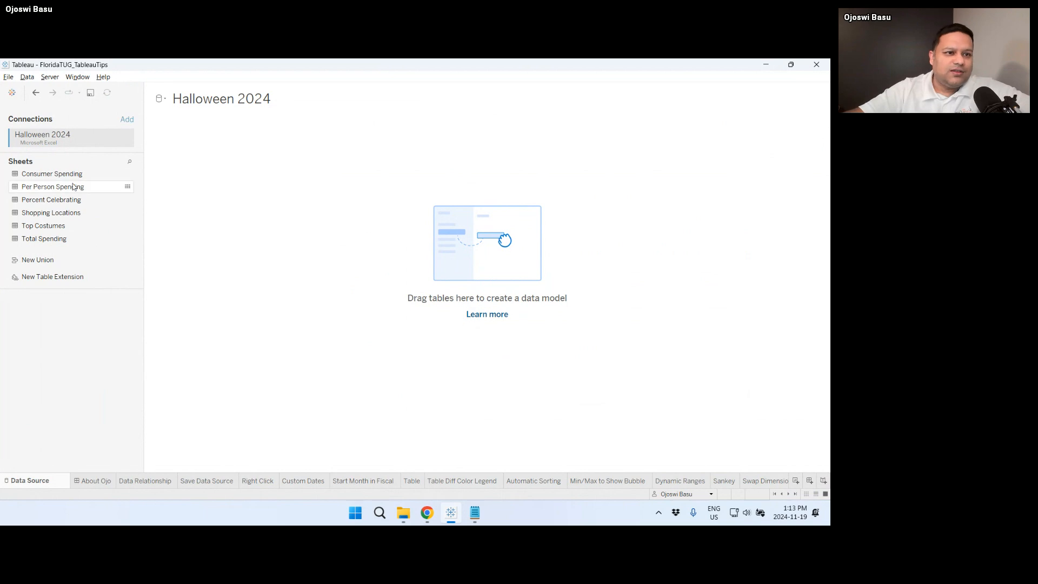
{"action": "left_click", "coordinate": [127, 174]}
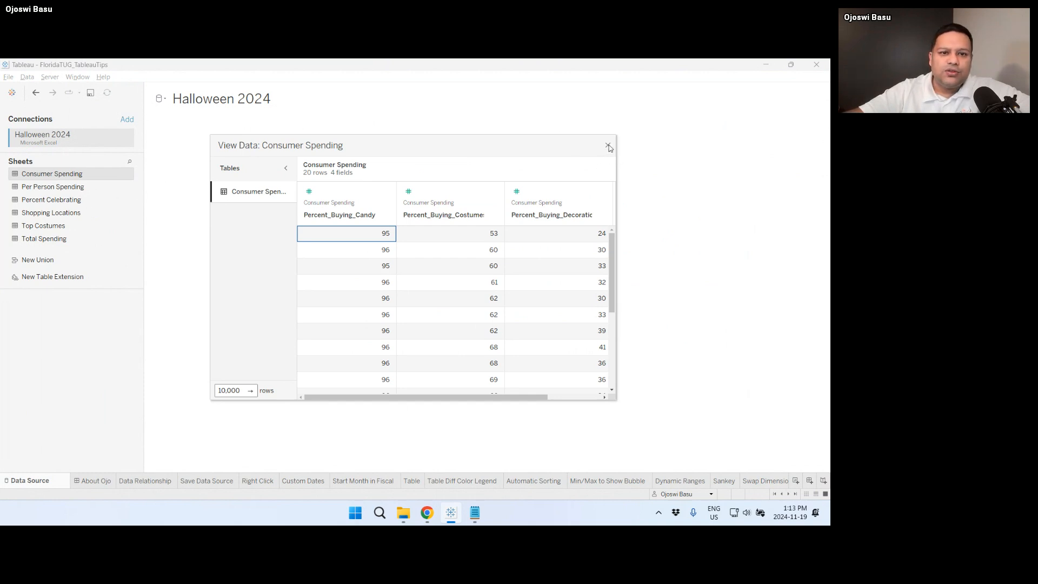
{"action": "left_click_drag", "start_coordinate": [468, 400], "coordinate": [539, 406]}
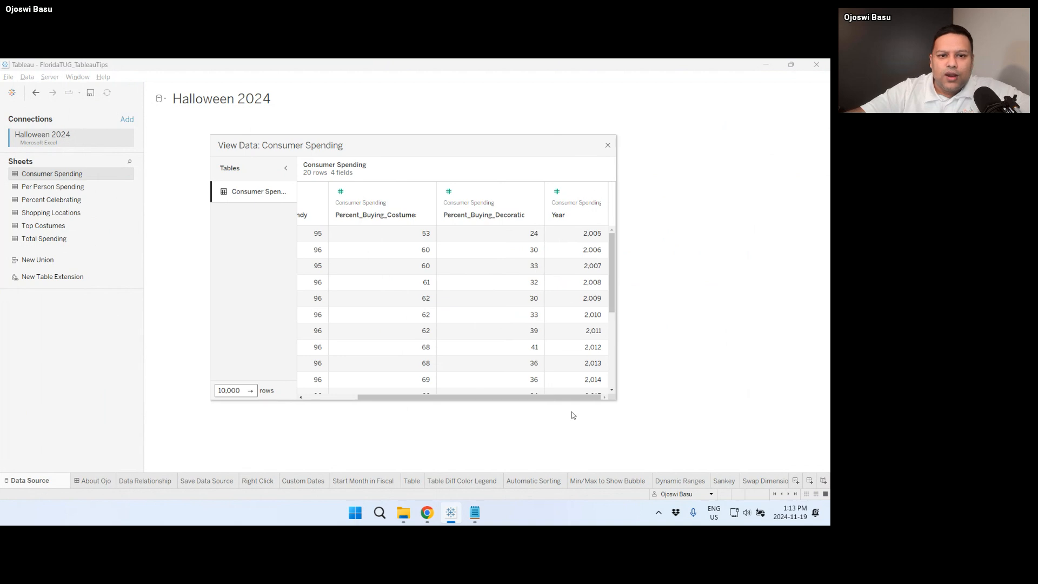
{"action": "left_click", "coordinate": [608, 146]}
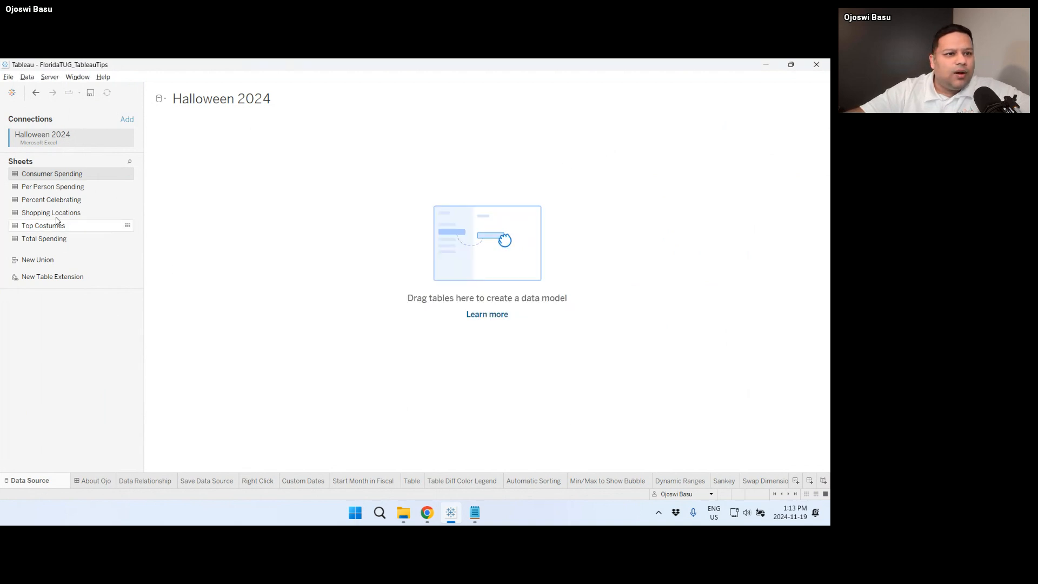
{"action": "left_click", "coordinate": [128, 187]}
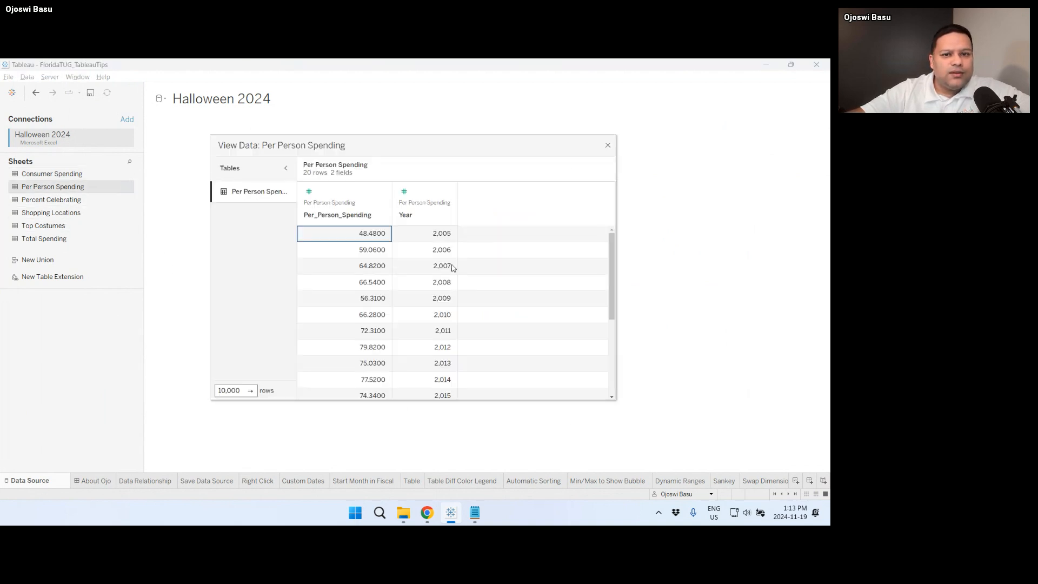
{"action": "scroll", "coordinate": [445, 259], "scroll_direction": "down", "scroll_amount": 2}
{"action": "scroll", "coordinate": [444, 261], "scroll_direction": "up", "scroll_amount": 2}
{"action": "scroll", "coordinate": [440, 262], "scroll_direction": "down", "scroll_amount": 3}
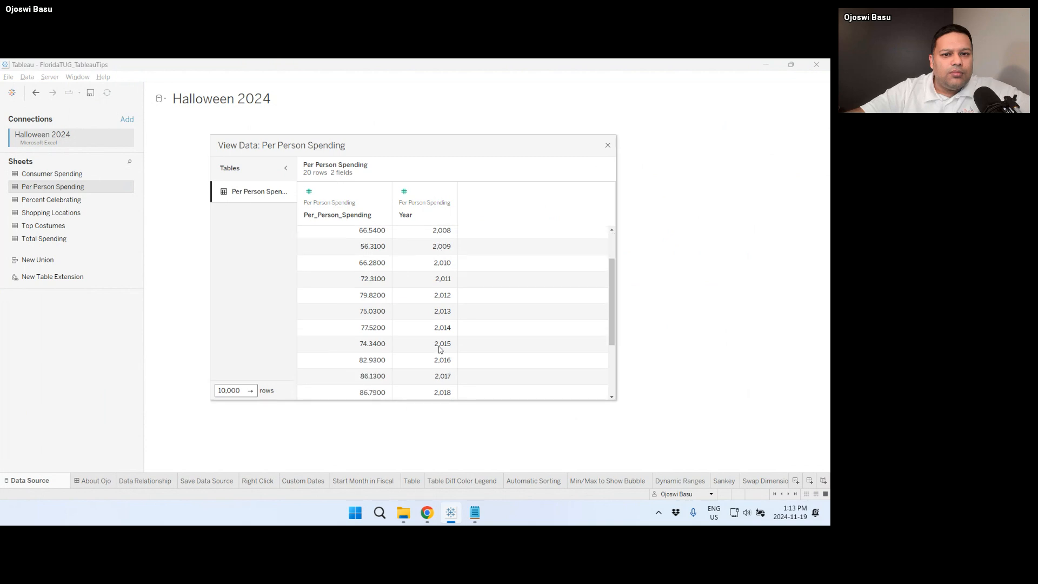
{"action": "scroll", "coordinate": [442, 357], "scroll_direction": "down", "scroll_amount": 2}
{"action": "scroll", "coordinate": [450, 253], "scroll_direction": "up", "scroll_amount": 3}
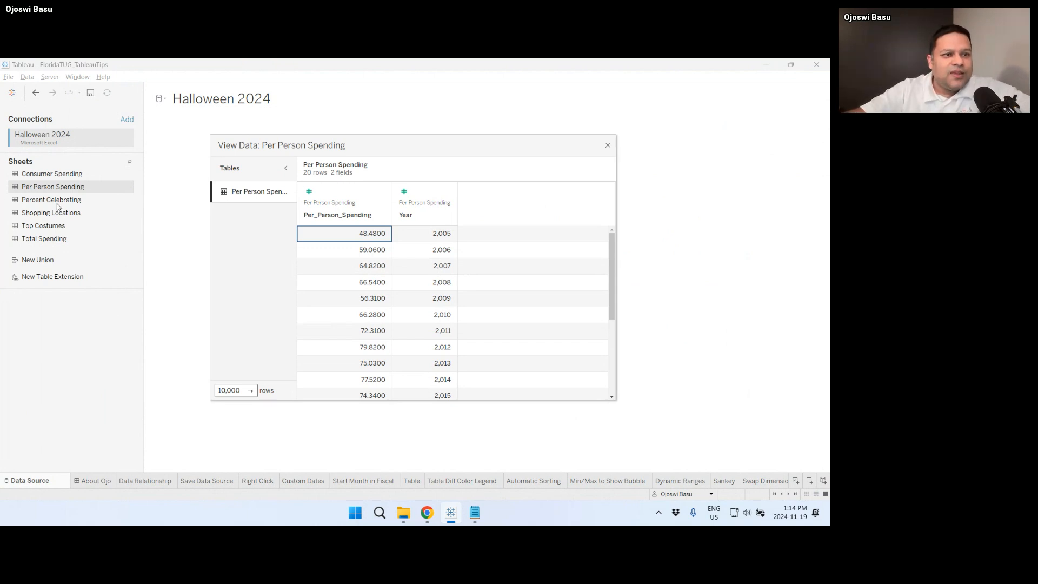
{"action": "left_click", "coordinate": [609, 148]}
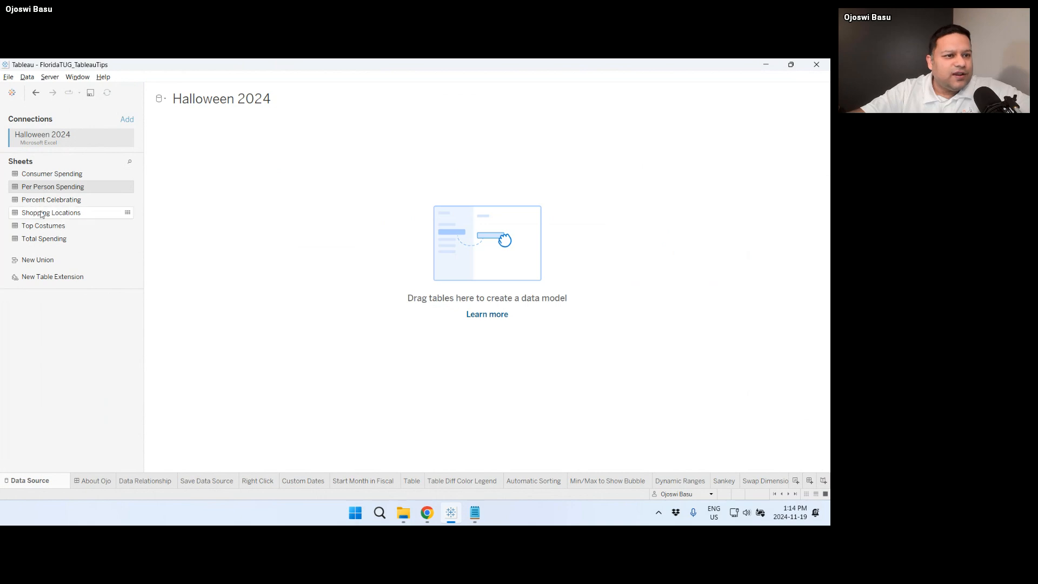
Add Consumer Spending, Per Person Spending and Percent Celebrating to the canvas, related on Year.
{"action": "left_click_drag", "start_coordinate": [62, 176], "coordinate": [192, 160]}
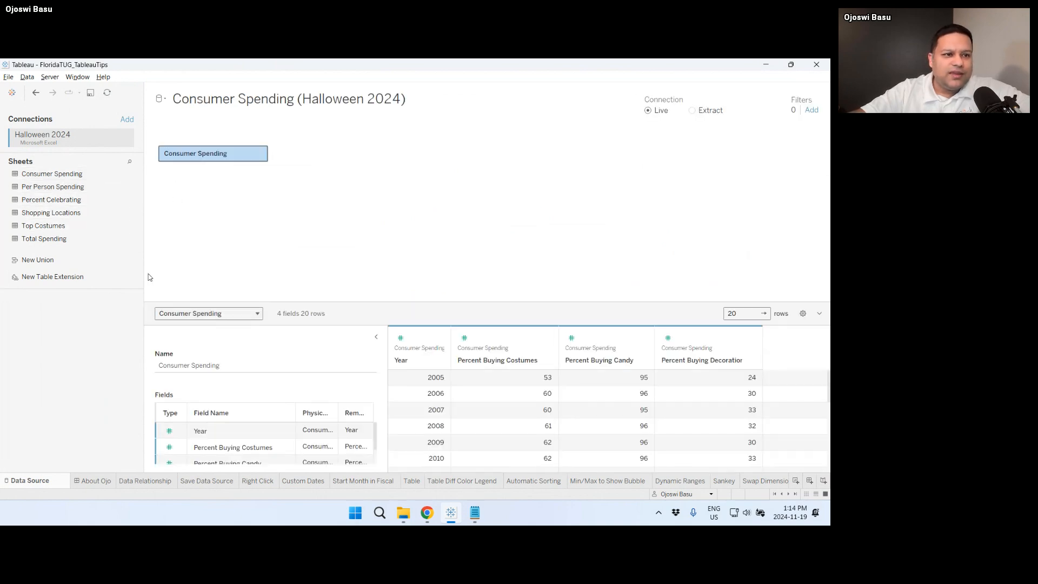
{"action": "left_click_drag", "start_coordinate": [98, 189], "coordinate": [323, 147]}
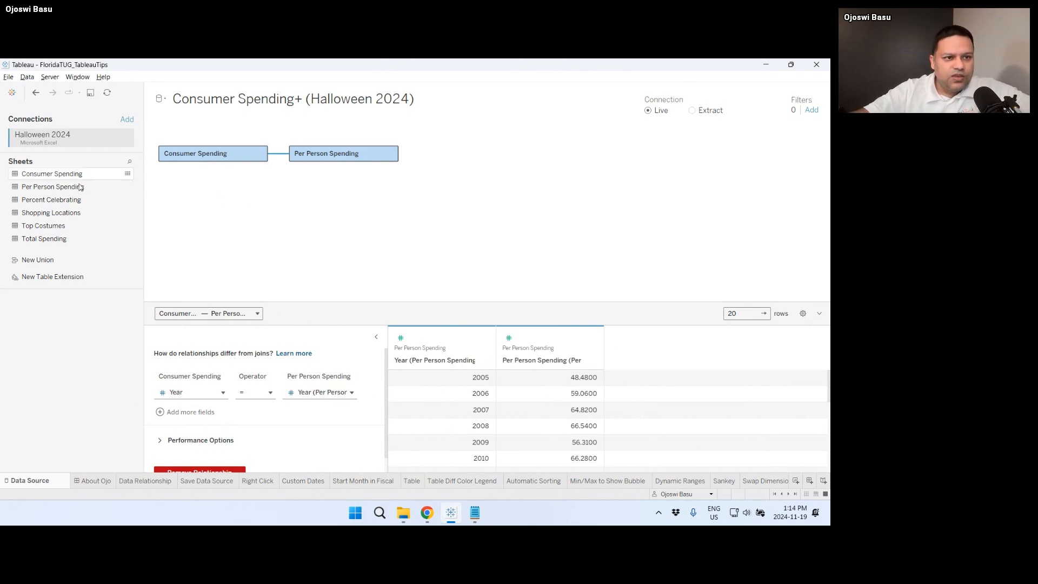
{"action": "left_click_drag", "start_coordinate": [53, 200], "coordinate": [301, 220]}
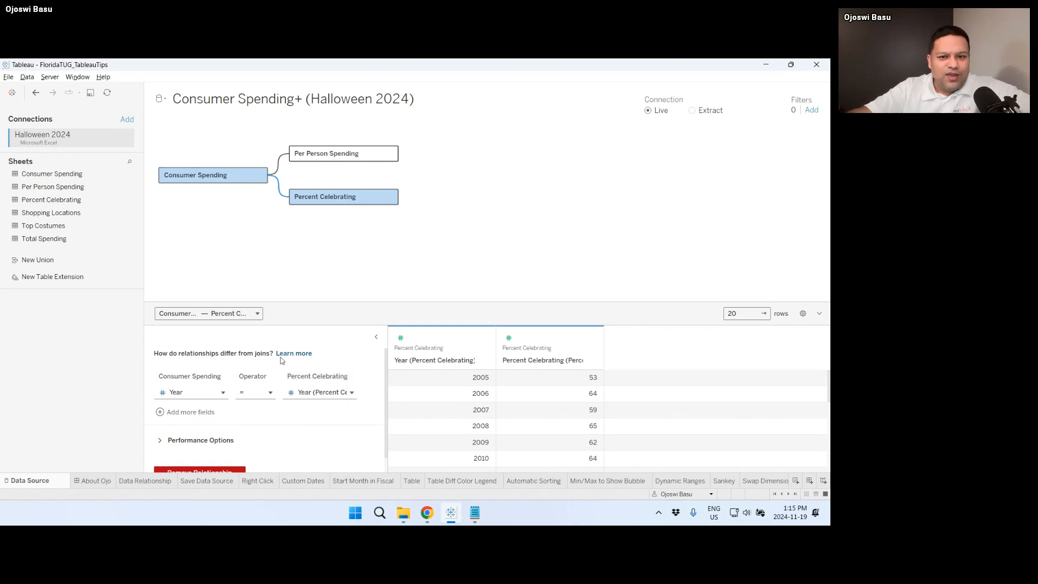
Create blank Sheet 13 and bring up the Consumer Spending+ data source's menu.
{"action": "left_click", "coordinate": [796, 482]}
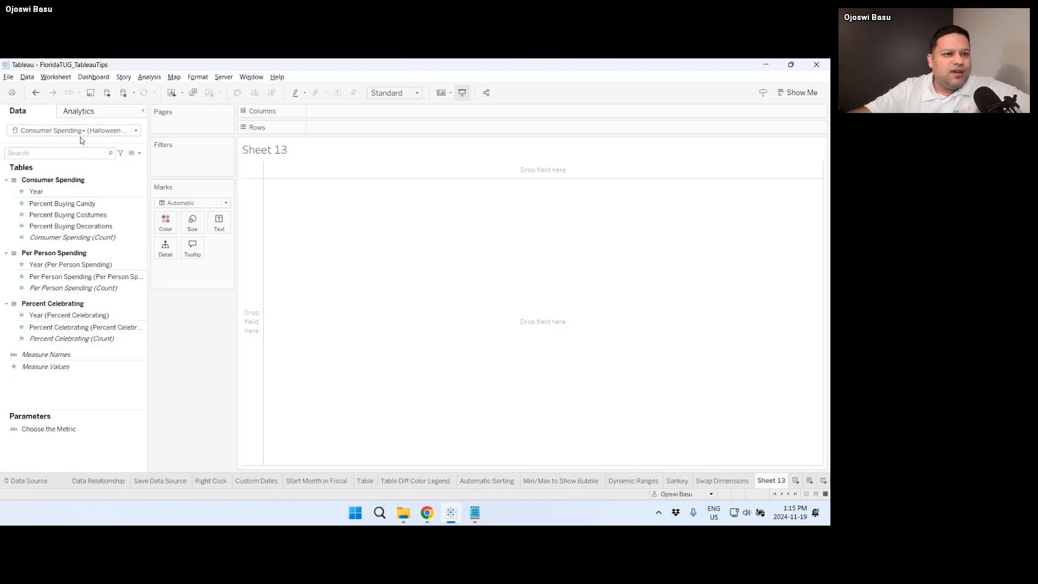
{"action": "left_click_drag", "start_coordinate": [74, 144], "coordinate": [84, 206]}
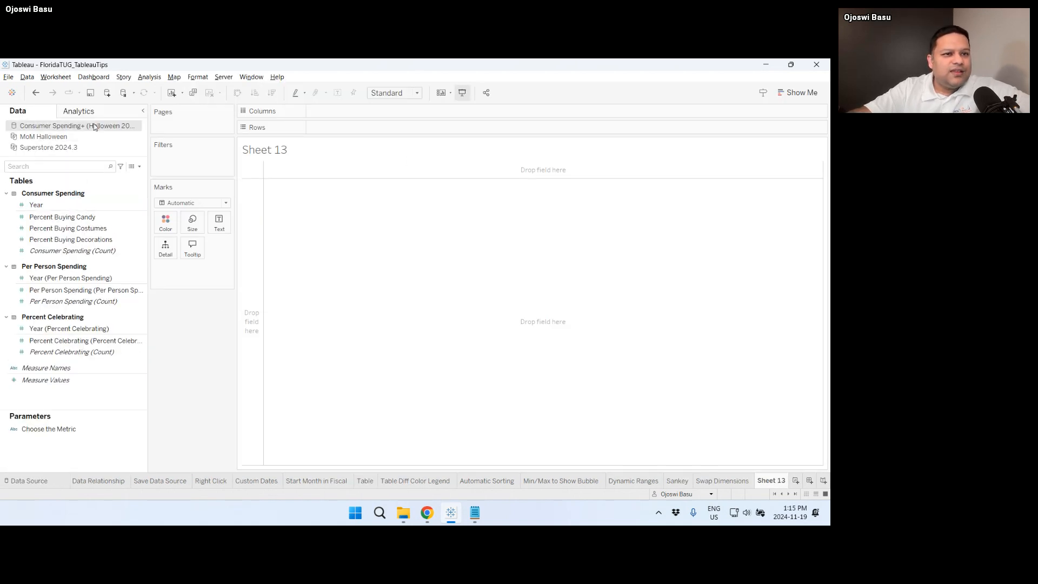
{"action": "right_click", "coordinate": [77, 133]}
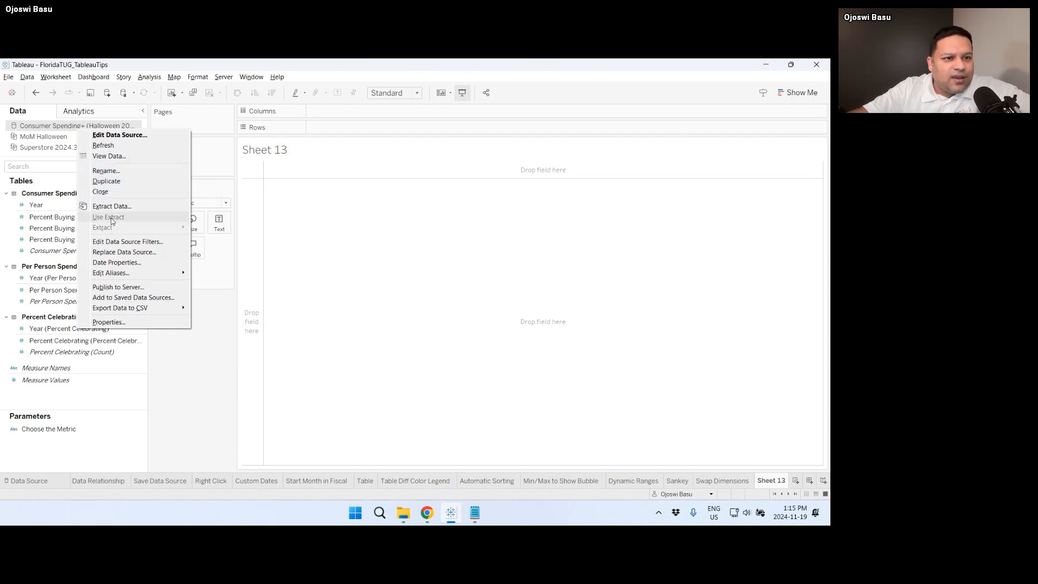
In Date Properties, set the fiscal year start to November, keeping the Automatic date format.
{"action": "left_click", "coordinate": [126, 264]}
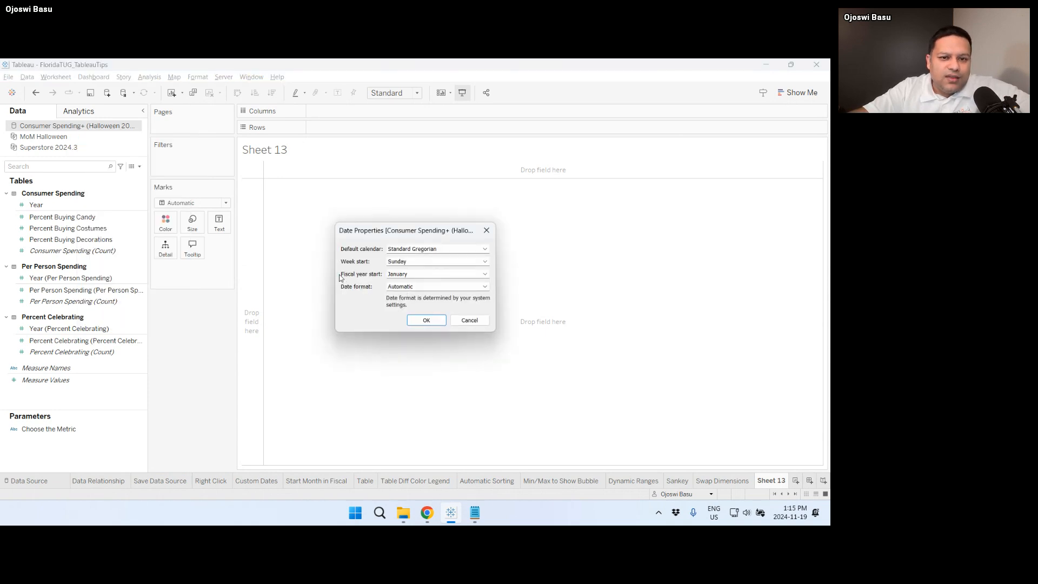
{"action": "left_click", "coordinate": [399, 280]}
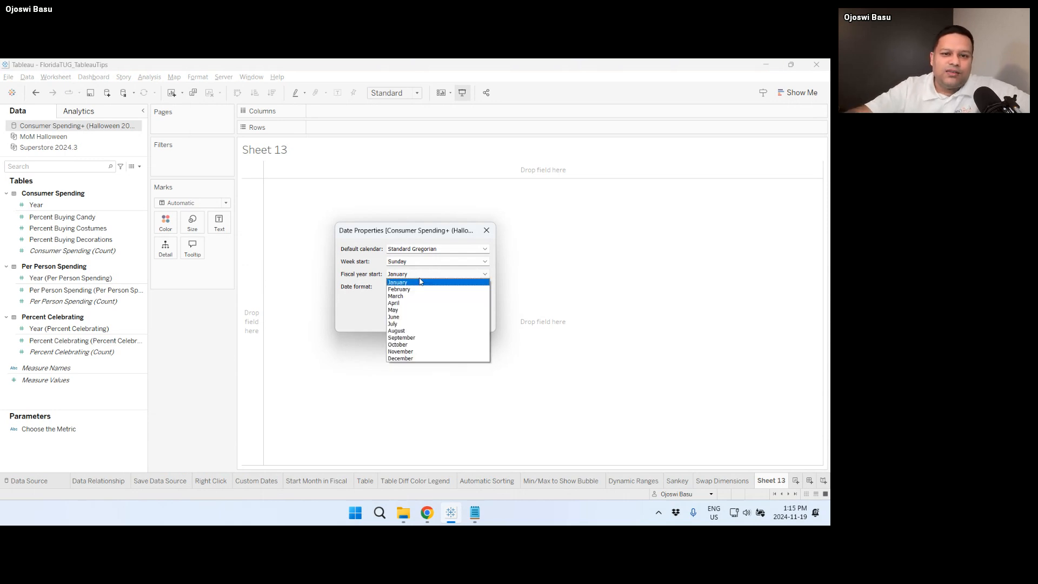
{"action": "left_click", "coordinate": [411, 322]}
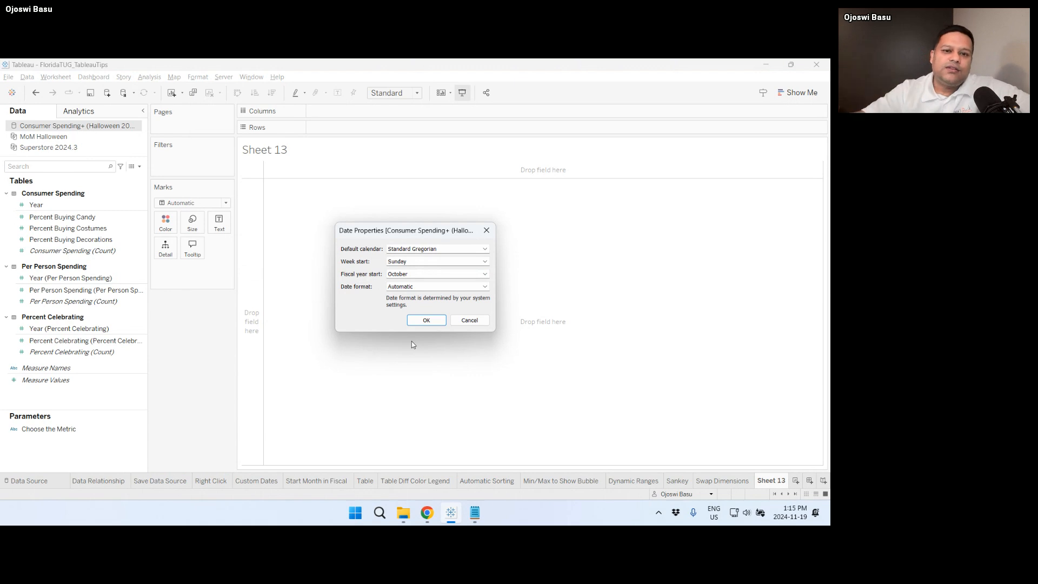
{"action": "left_click", "coordinate": [412, 274]}
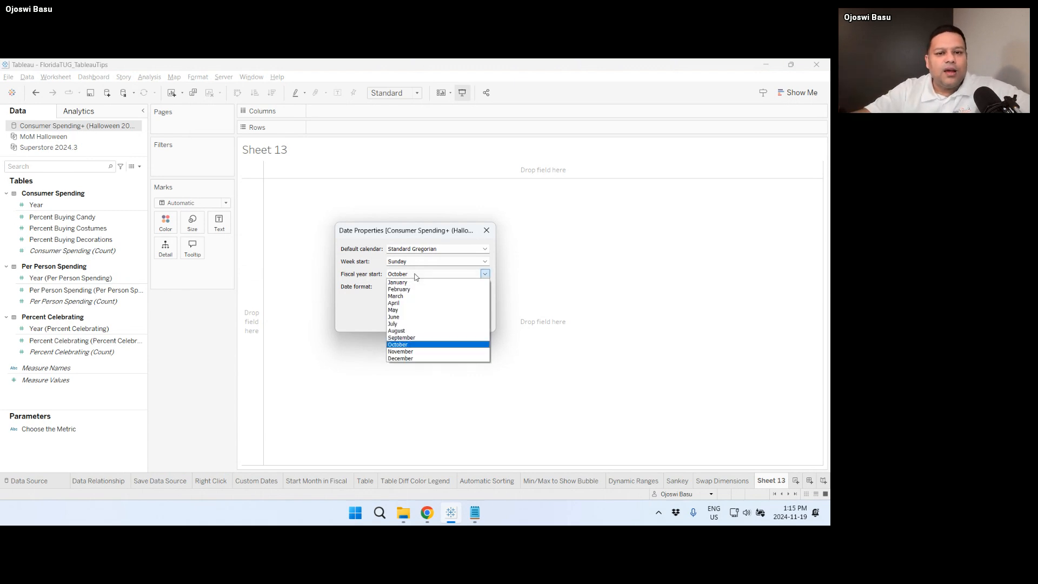
{"action": "left_click", "coordinate": [415, 352]}
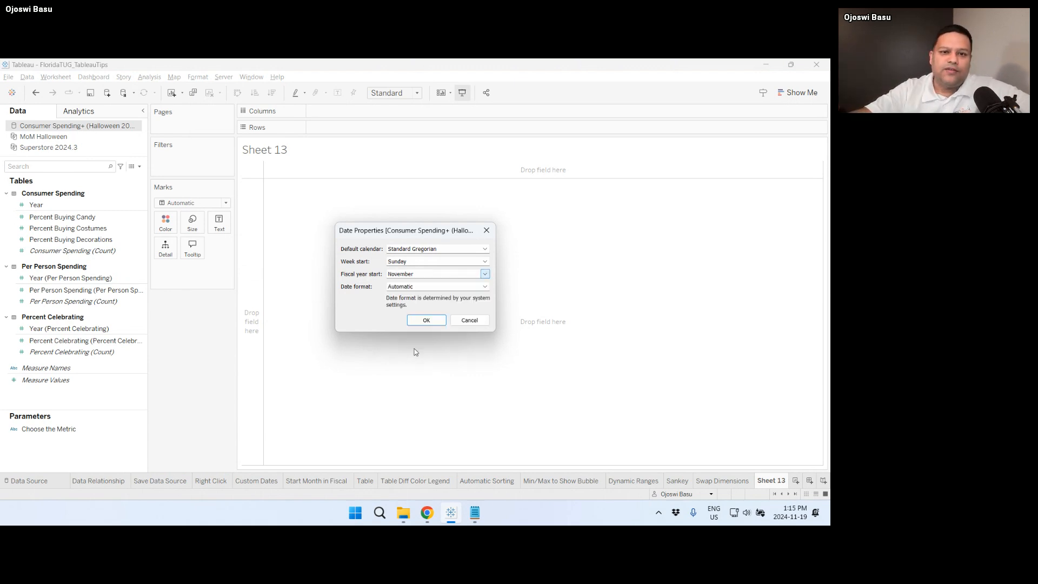
{"action": "left_click", "coordinate": [406, 287]}
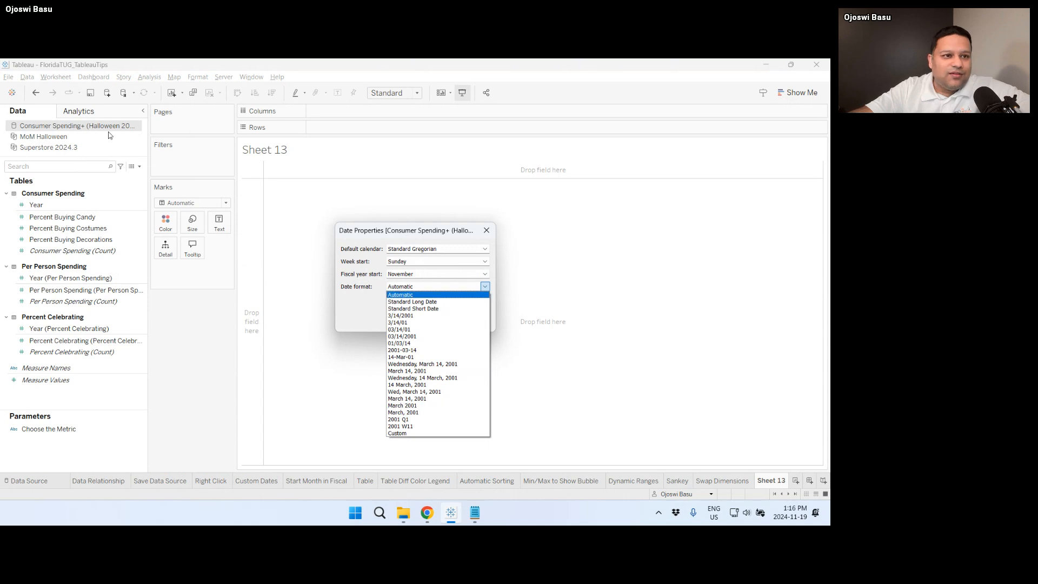
{"action": "left_click", "coordinate": [486, 231]}
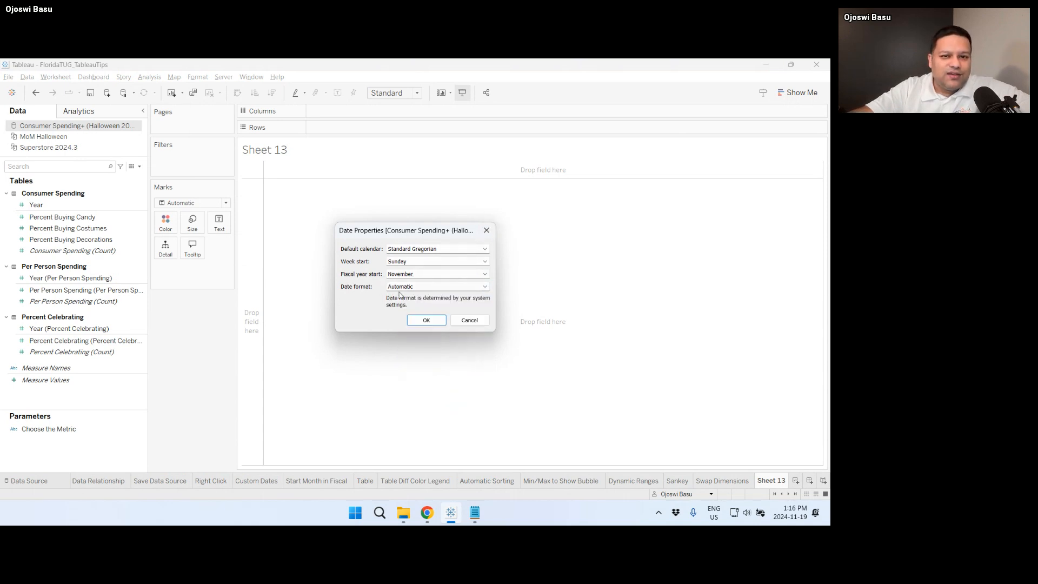
{"action": "left_click", "coordinate": [427, 321]}
{"action": "left_click", "coordinate": [33, 241]}
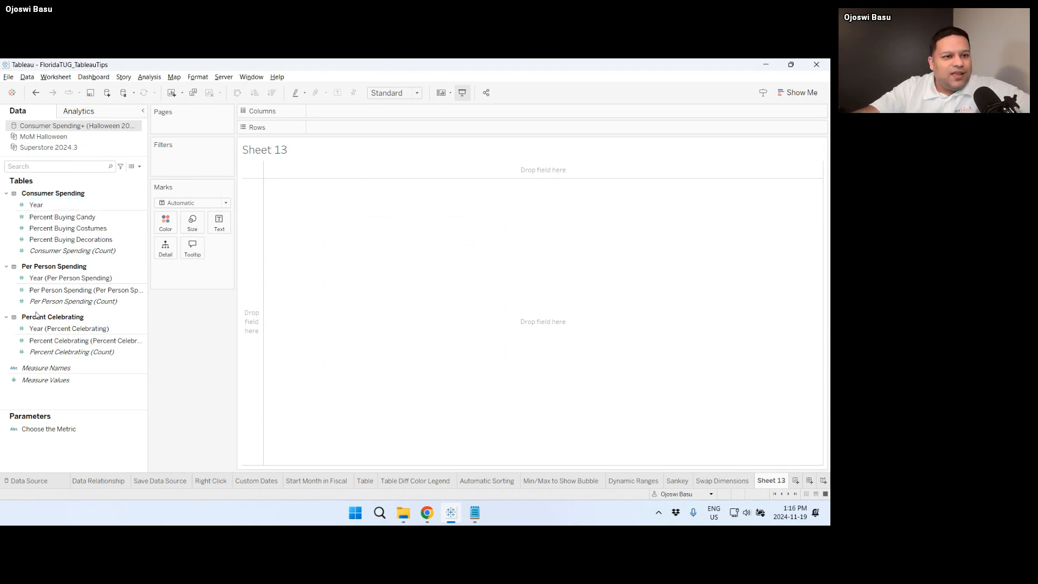
Change the Consumer Spending Year field's data type to Date.
{"action": "left_click", "coordinate": [23, 206]}
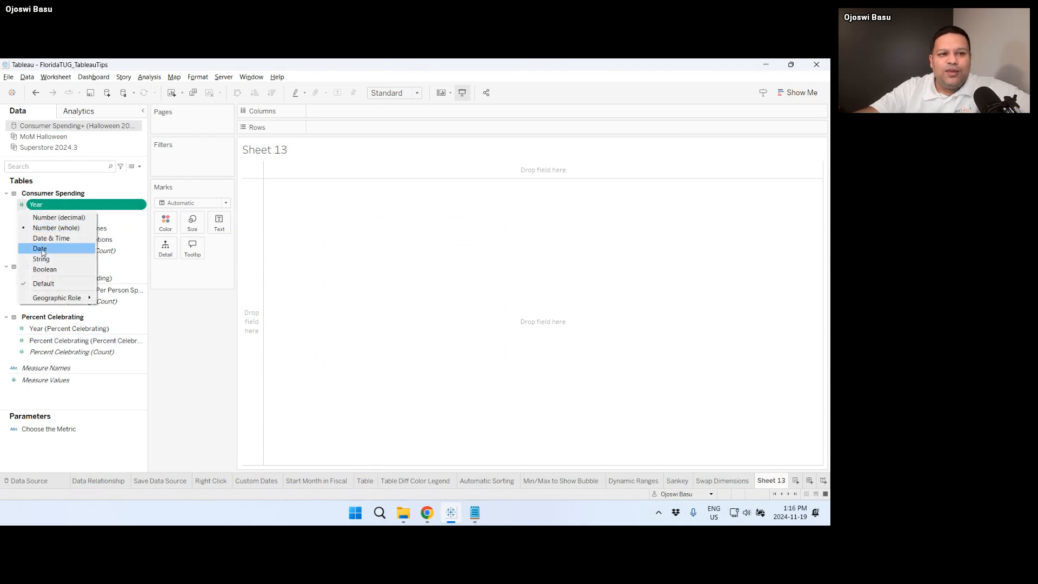
{"action": "left_click", "coordinate": [24, 207]}
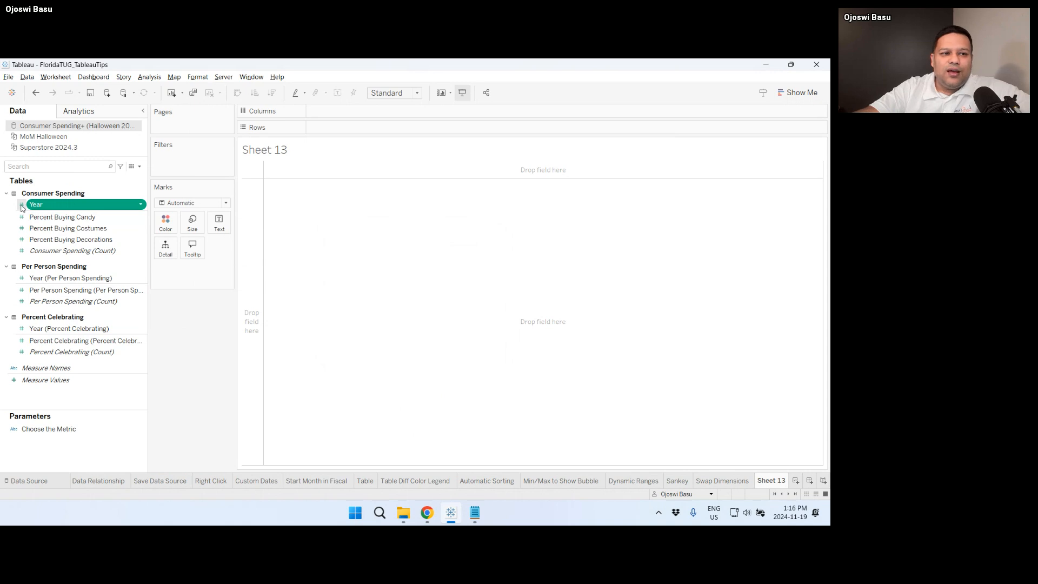
{"action": "left_click", "coordinate": [21, 206]}
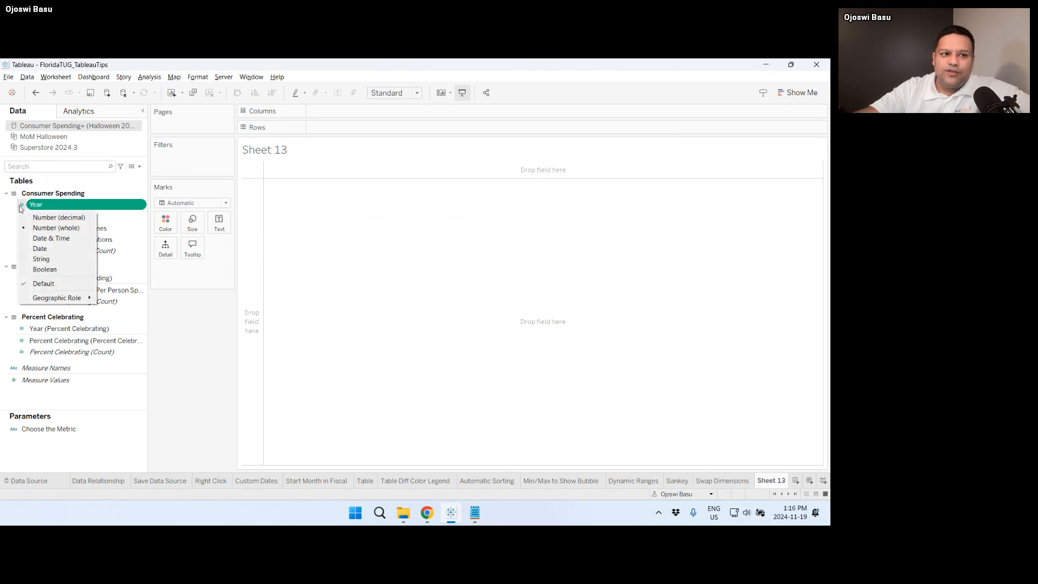
{"action": "left_click", "coordinate": [45, 252]}
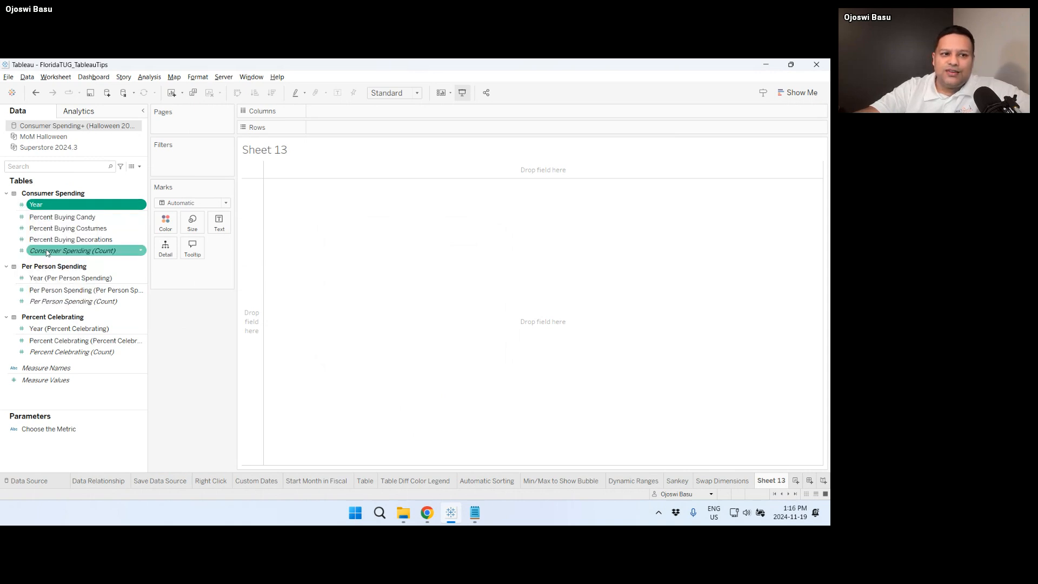
Change Year (Percent Celebrating) to Date, then undo it so it stays a number.
{"action": "left_click", "coordinate": [22, 280]}
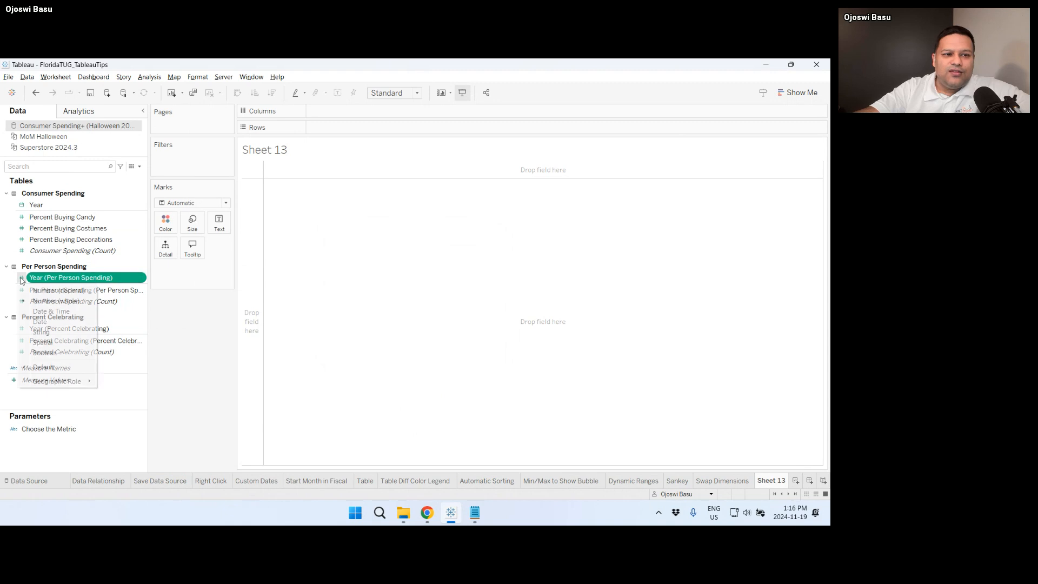
{"action": "left_click", "coordinate": [18, 363]}
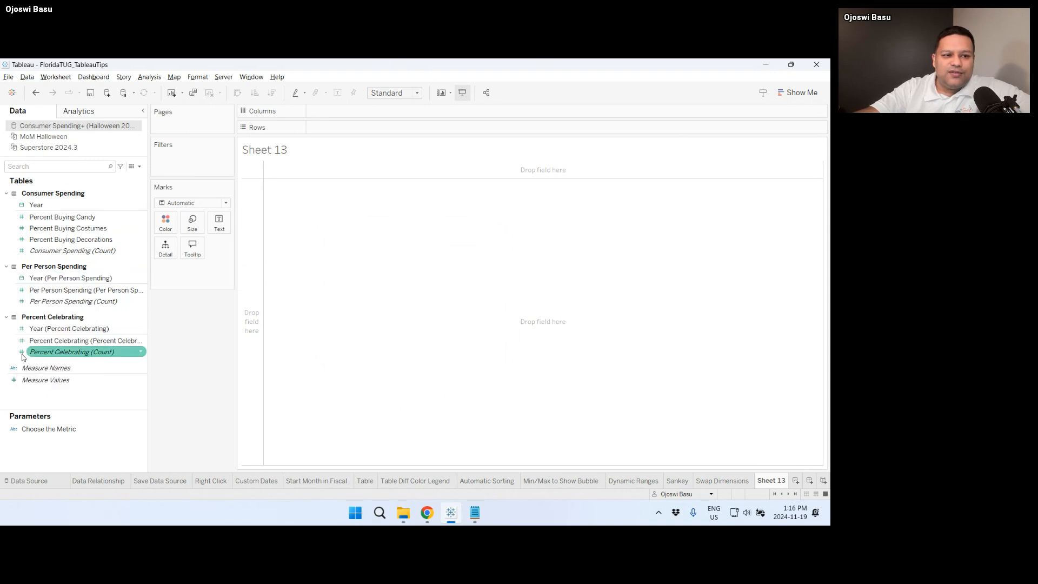
{"action": "left_click", "coordinate": [22, 330]}
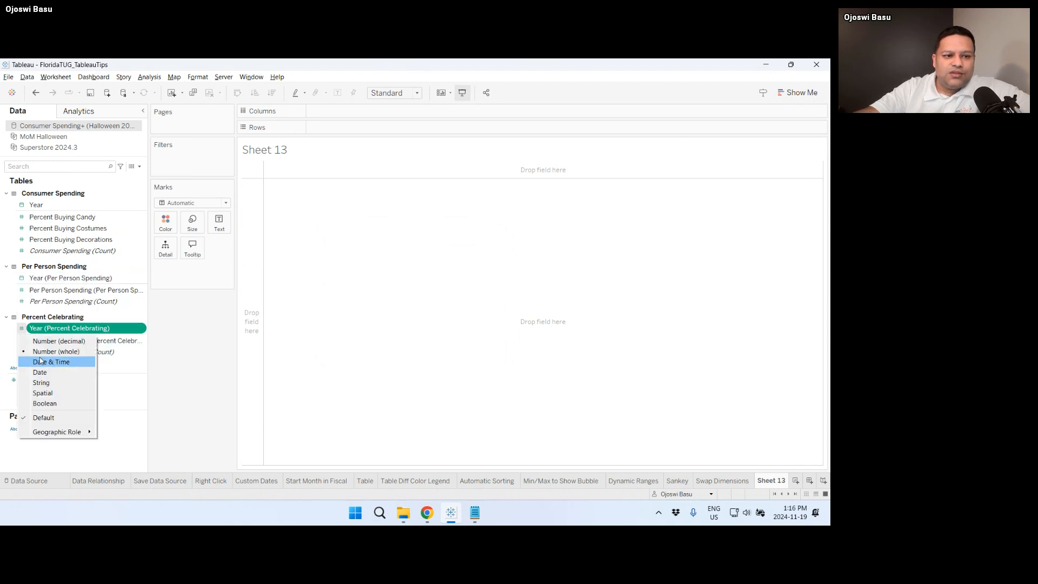
{"action": "left_click", "coordinate": [52, 374]}
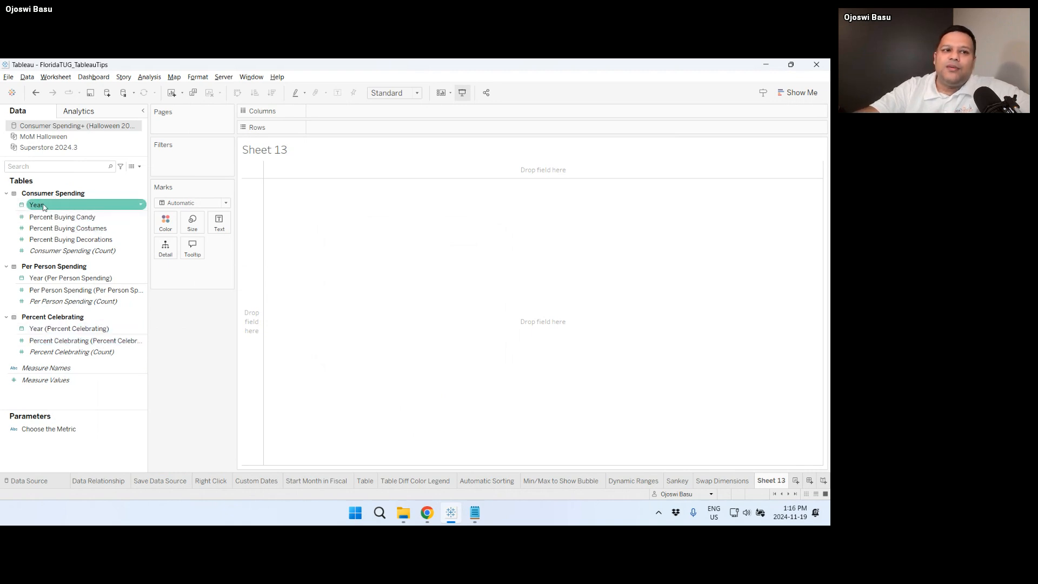
{"action": "left_click", "coordinate": [36, 94]}
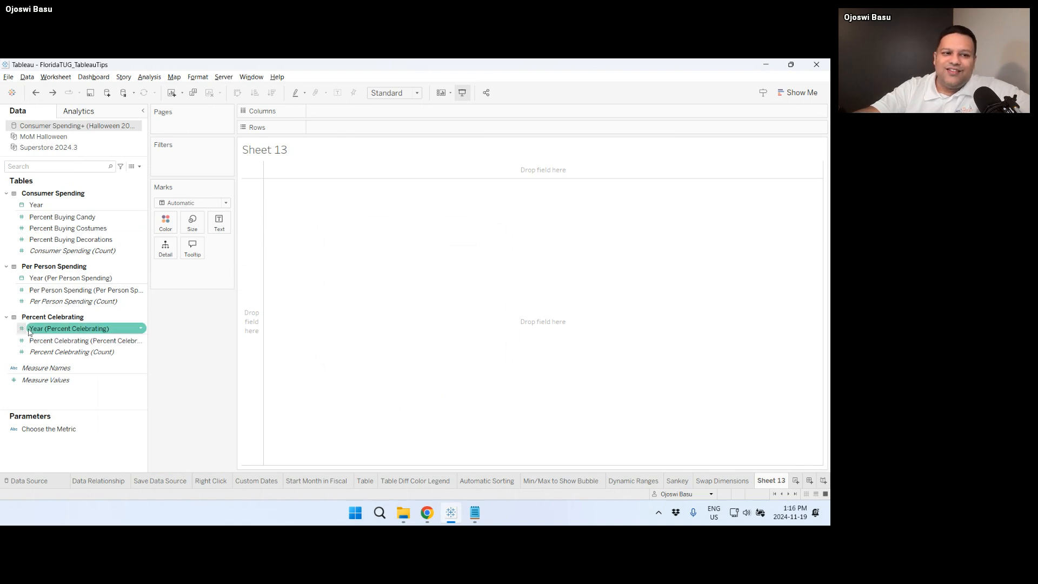
Cancel dropping numeric Year (Percent Celebrating) on Rows and change the field to Date.
{"action": "left_click_drag", "start_coordinate": [60, 332], "coordinate": [254, 280]}
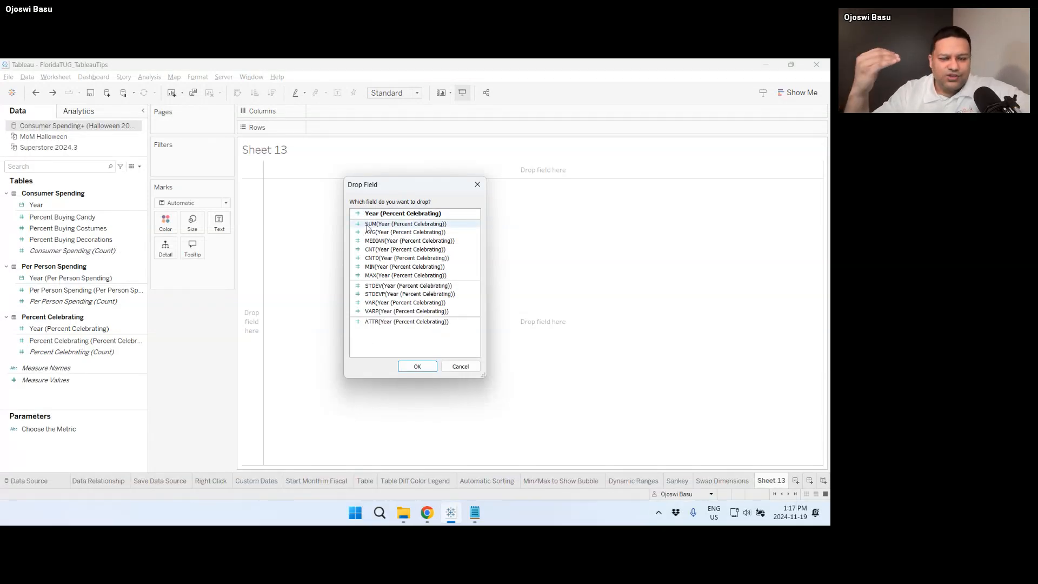
{"action": "left_click", "coordinate": [477, 186]}
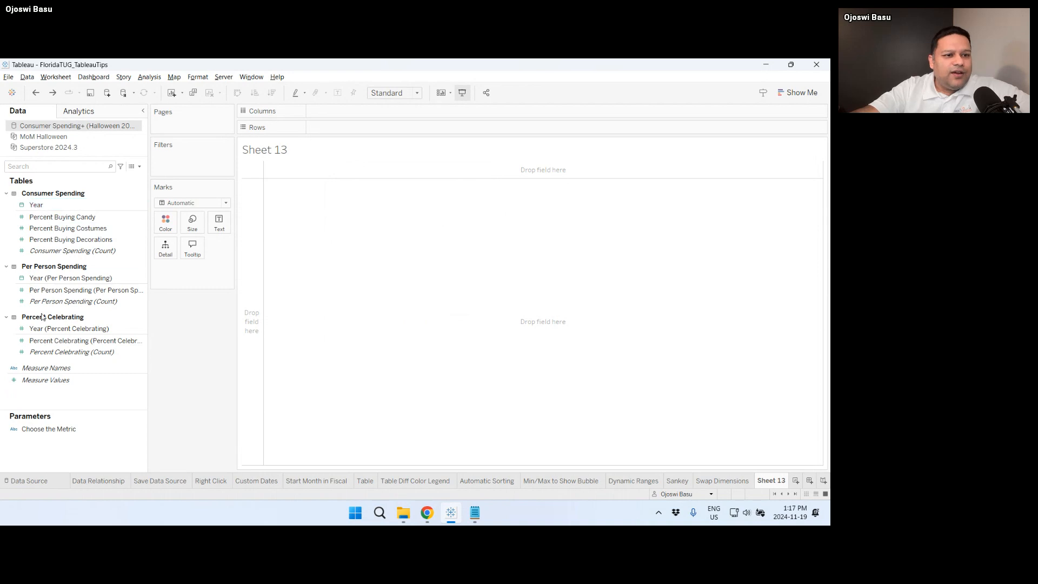
{"action": "left_click", "coordinate": [21, 329]}
{"action": "left_click", "coordinate": [52, 371]}
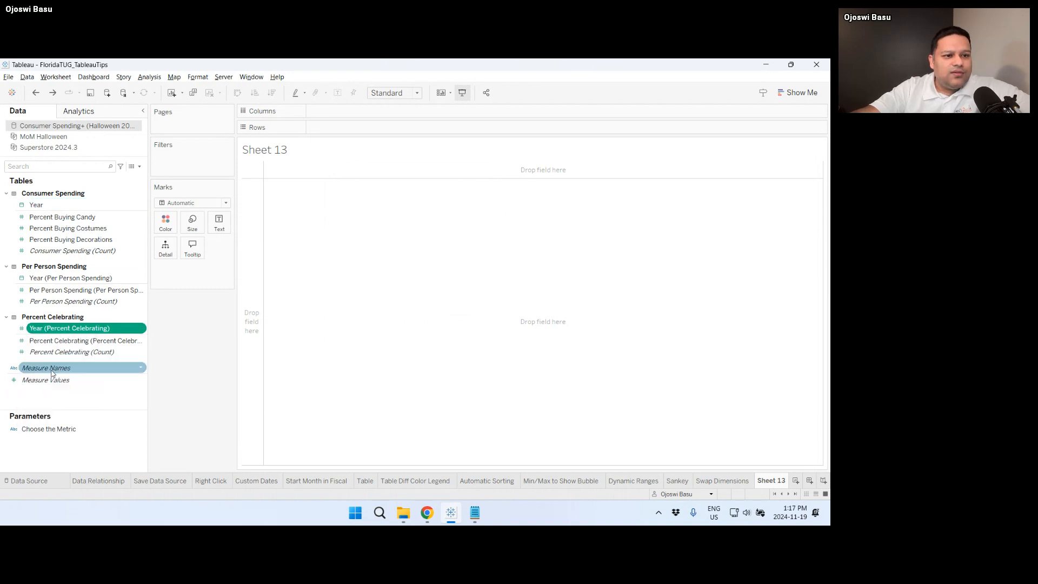
Add Year (Percent Celebrating) as a continuous year and move it from Rows to Columns.
{"action": "left_click_drag", "start_coordinate": [35, 328], "coordinate": [348, 129]}
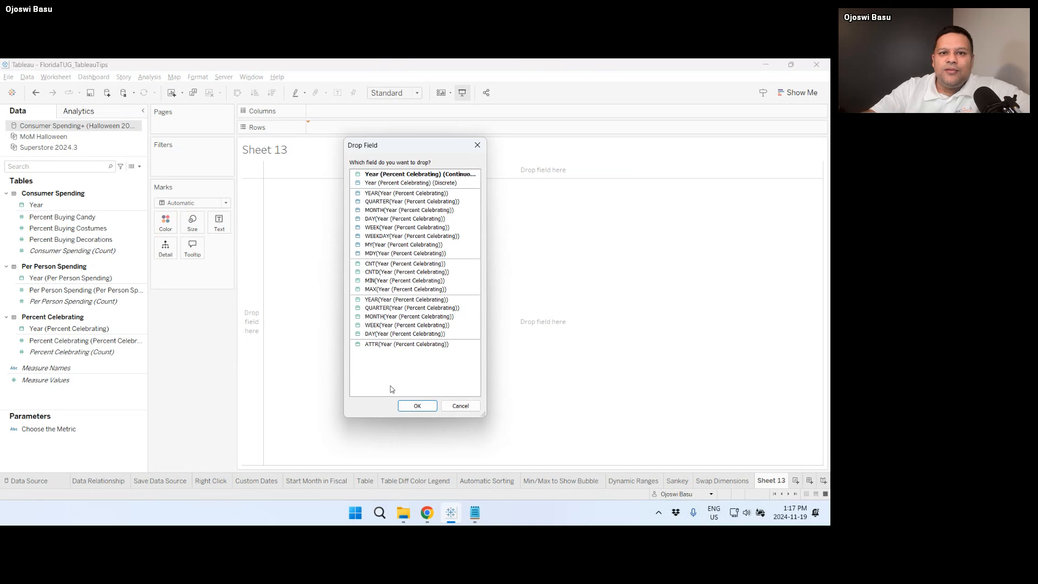
{"action": "left_click", "coordinate": [406, 176]}
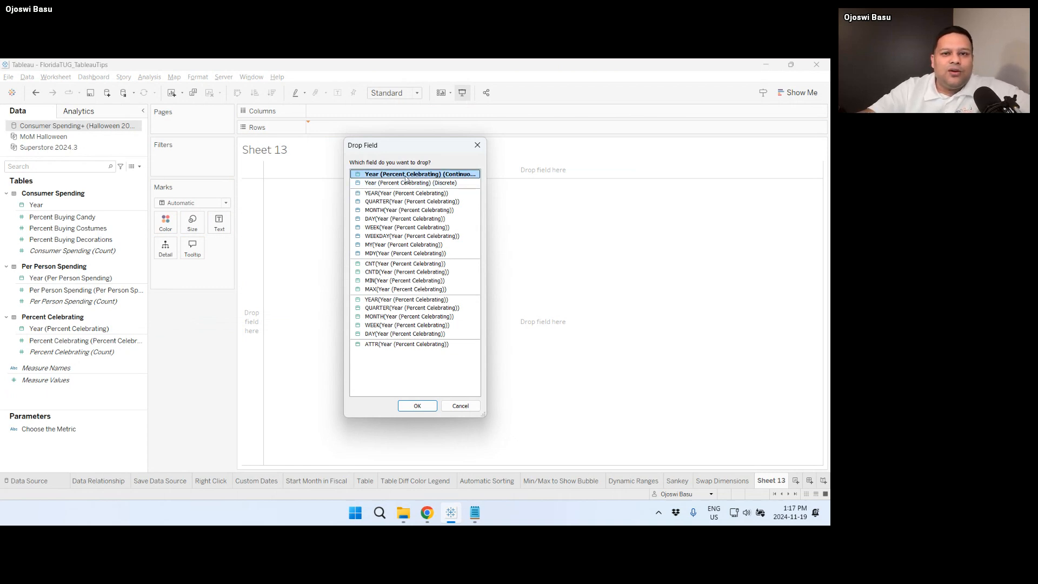
{"action": "double_click", "coordinate": [406, 176]}
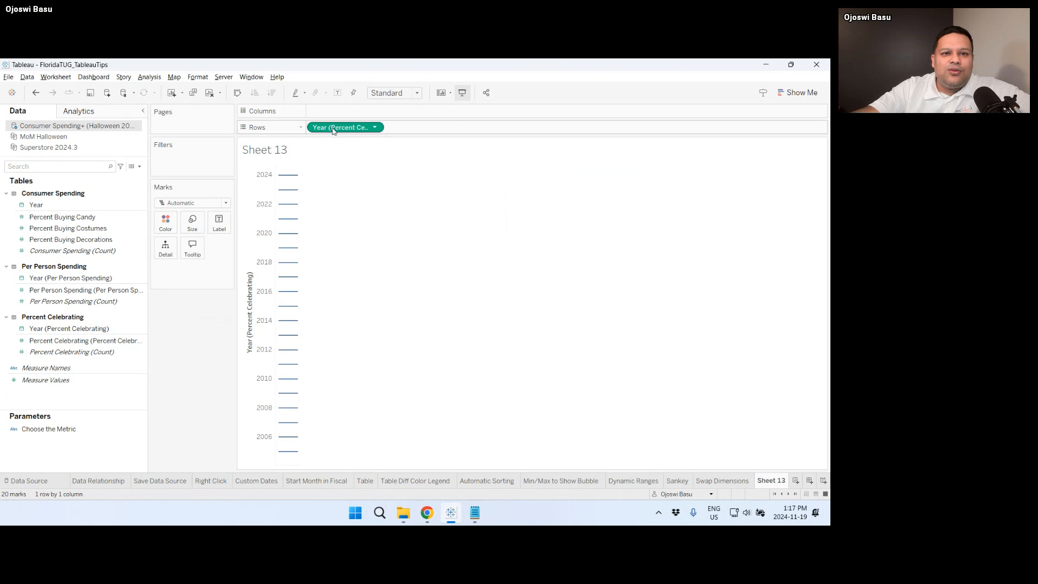
{"action": "left_click_drag", "start_coordinate": [333, 129], "coordinate": [336, 111]}
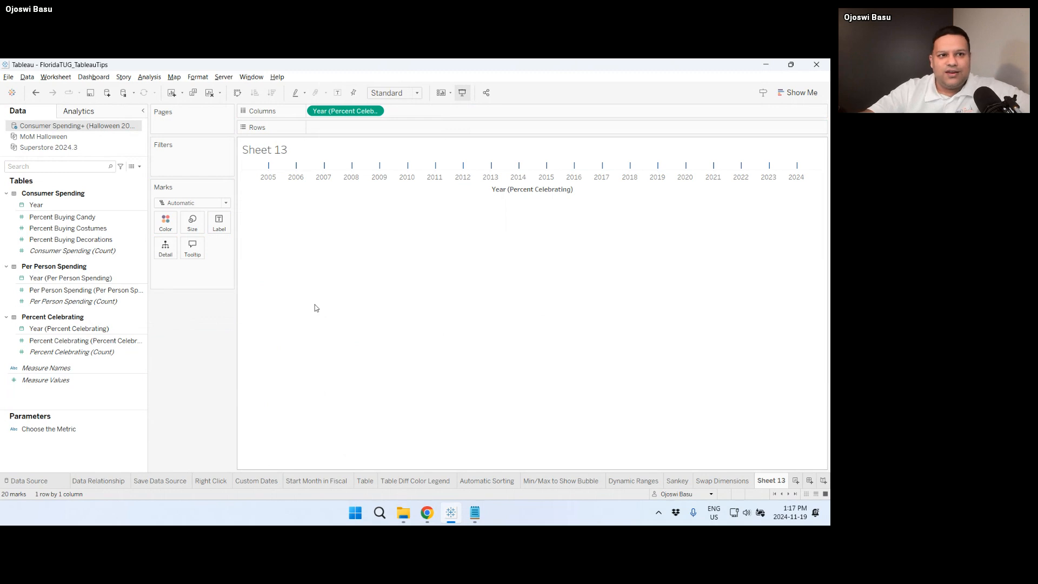
{"action": "right_click", "coordinate": [79, 132]}
Edit the data source and remove the Percent Celebrating table from the model.
{"action": "left_click", "coordinate": [110, 135]}
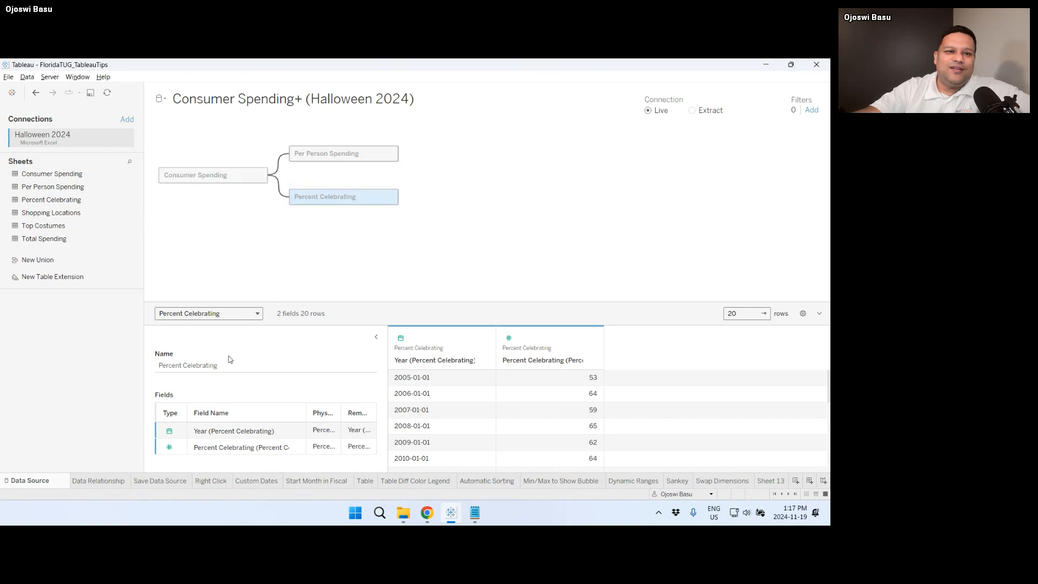
{"action": "right_click", "coordinate": [393, 197]}
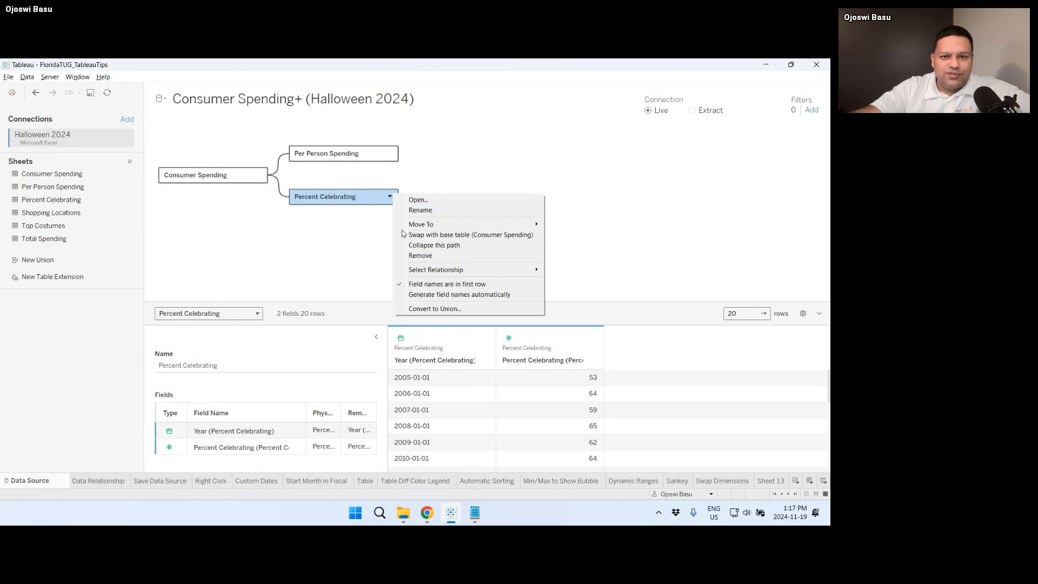
{"action": "left_click", "coordinate": [427, 258]}
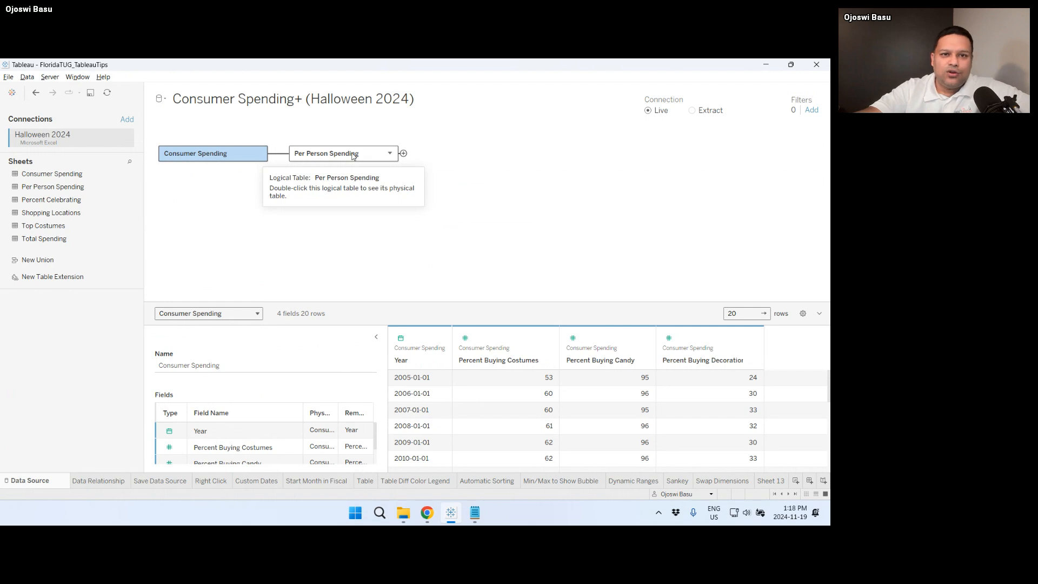
Swap Per Person Spending in as the base table.
{"action": "left_click", "coordinate": [374, 161]}
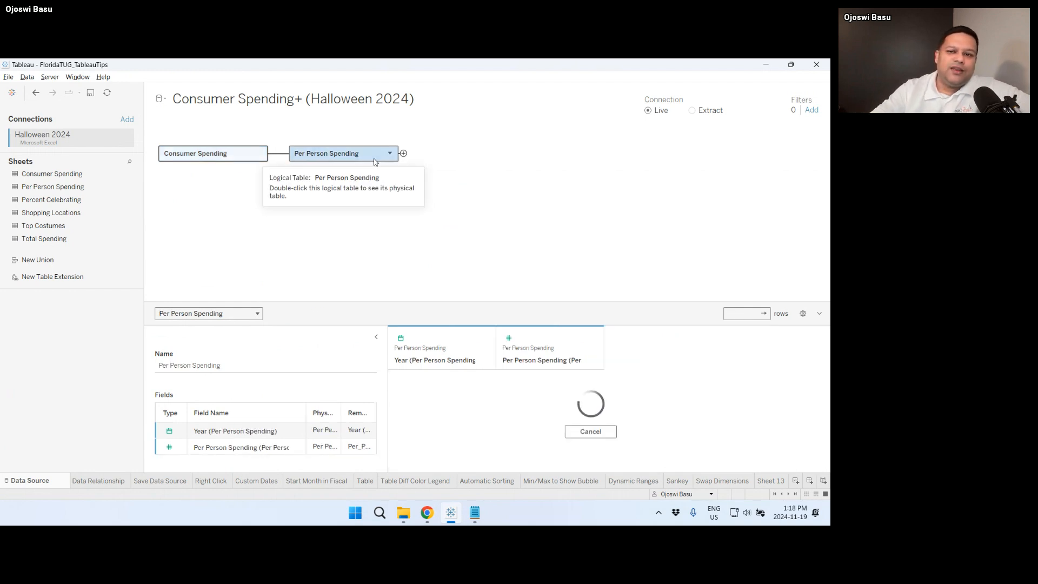
{"action": "left_click", "coordinate": [390, 153]}
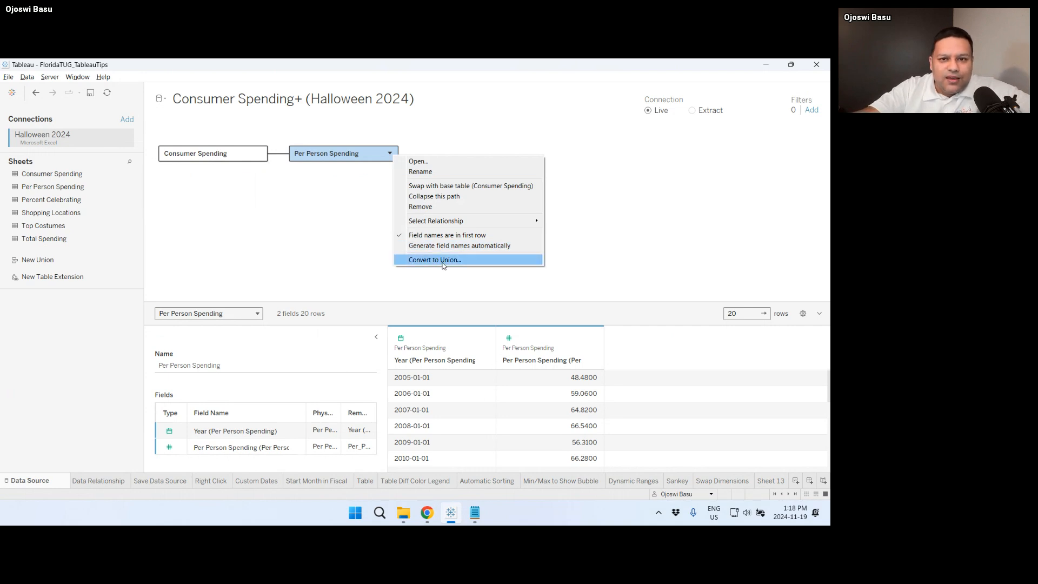
{"action": "left_click", "coordinate": [442, 186]}
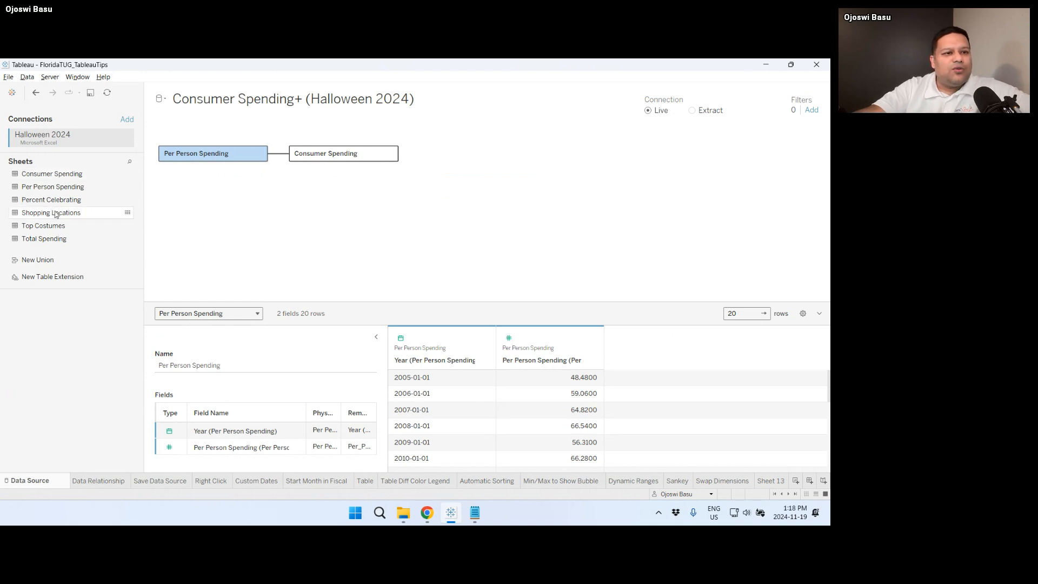
{"action": "left_click_drag", "start_coordinate": [52, 200], "coordinate": [336, 287]}
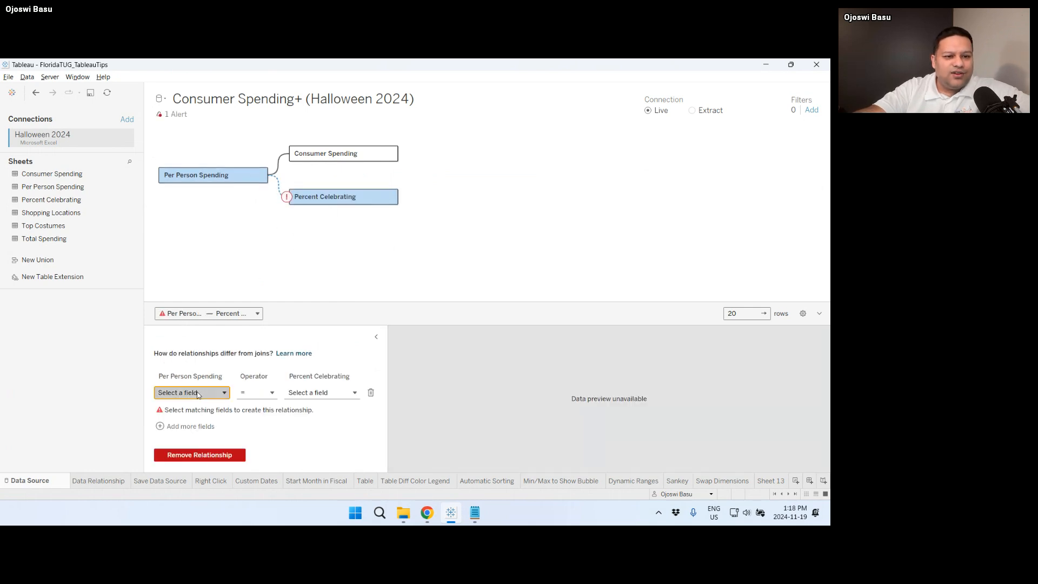
{"action": "left_click", "coordinate": [198, 393]}
{"action": "left_click", "coordinate": [206, 439]}
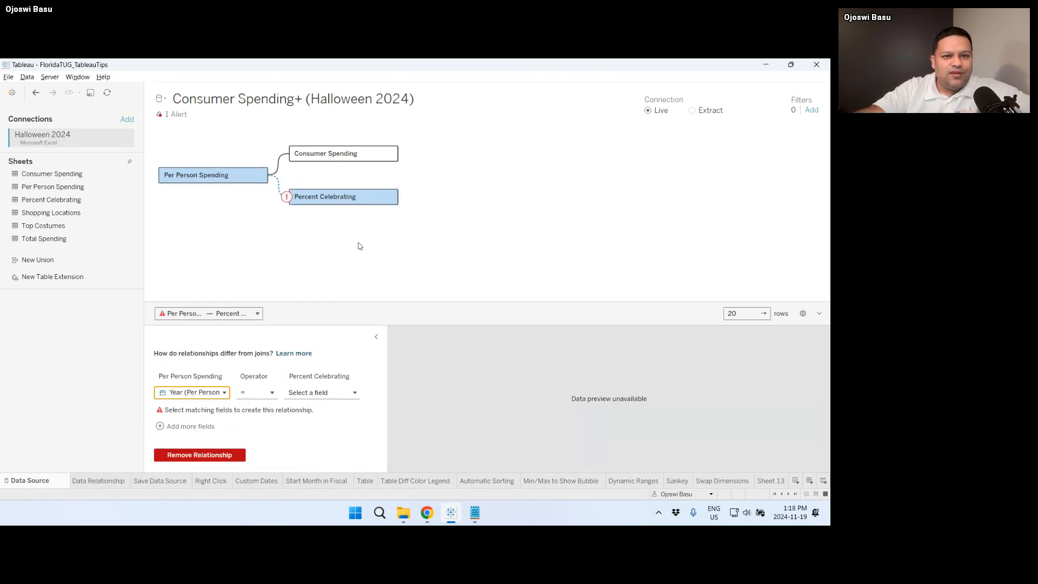
{"action": "left_click", "coordinate": [312, 393]}
{"action": "left_click", "coordinate": [332, 436]}
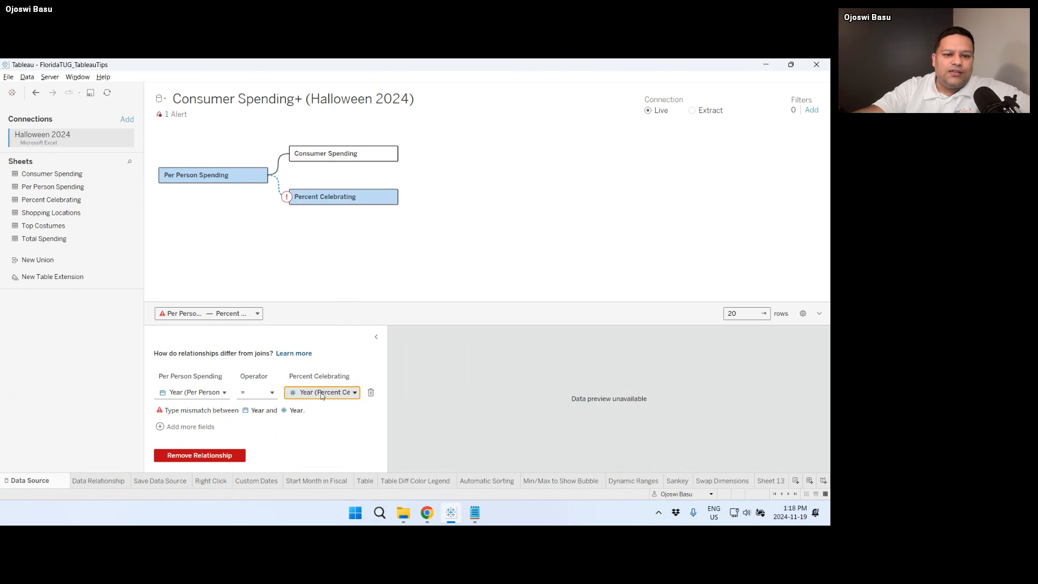
{"action": "left_click", "coordinate": [36, 92]}
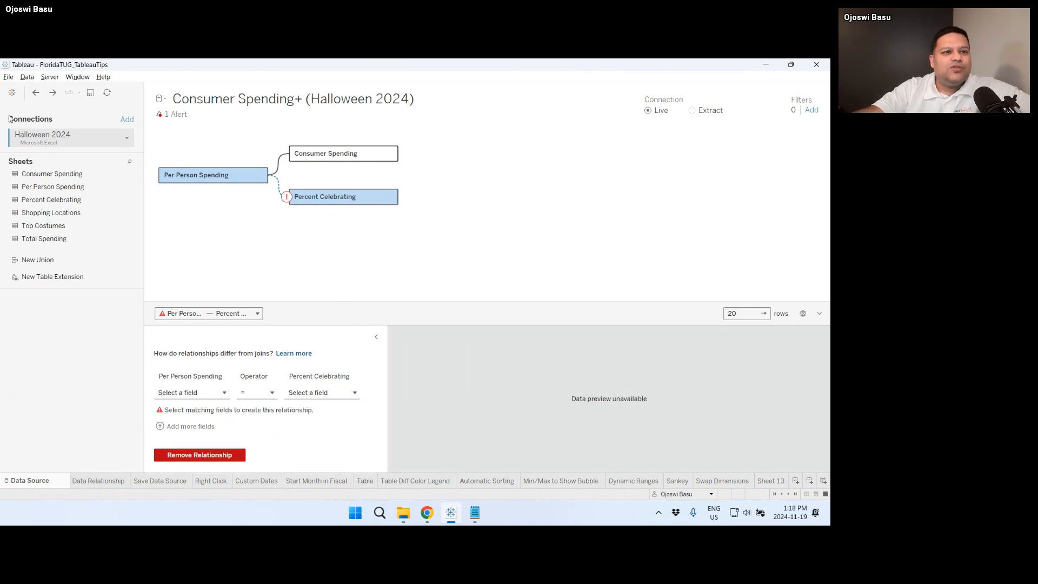
{"action": "left_click", "coordinate": [36, 92]}
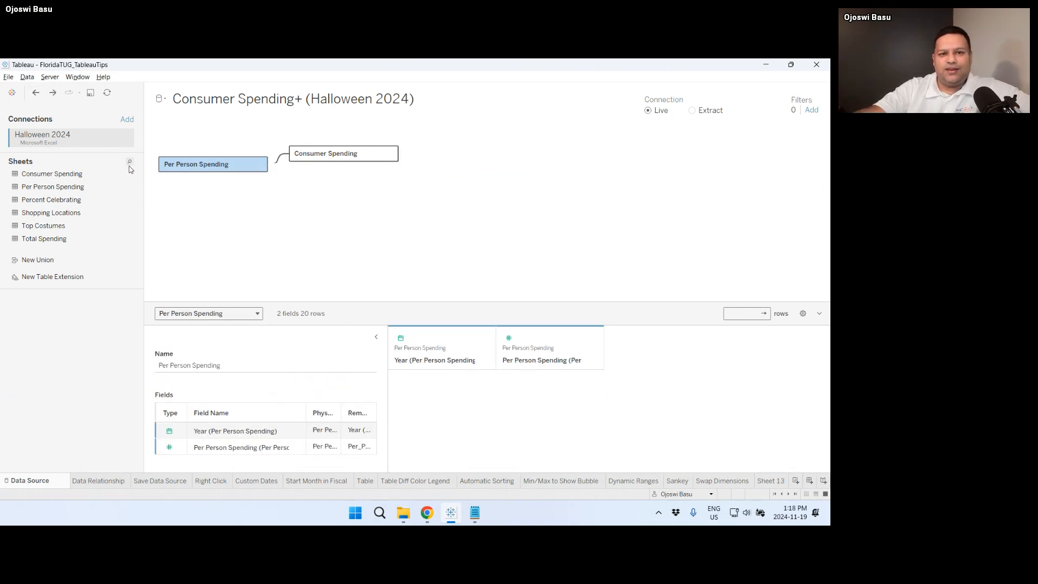
Remove Consumer Spending and open the physical tables inside Per Person Spending.
{"action": "right_click", "coordinate": [397, 153]}
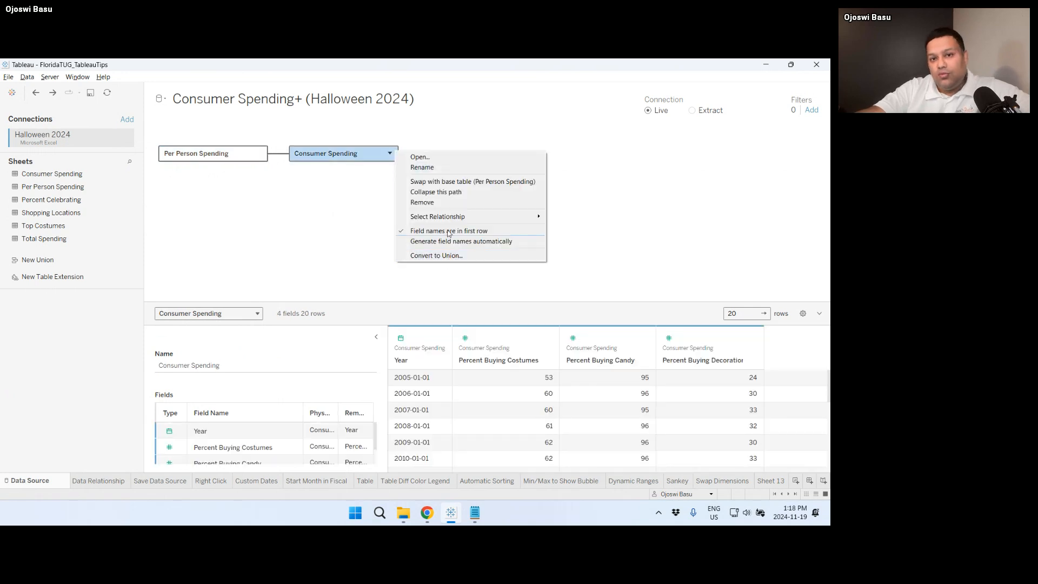
{"action": "left_click", "coordinate": [453, 203]}
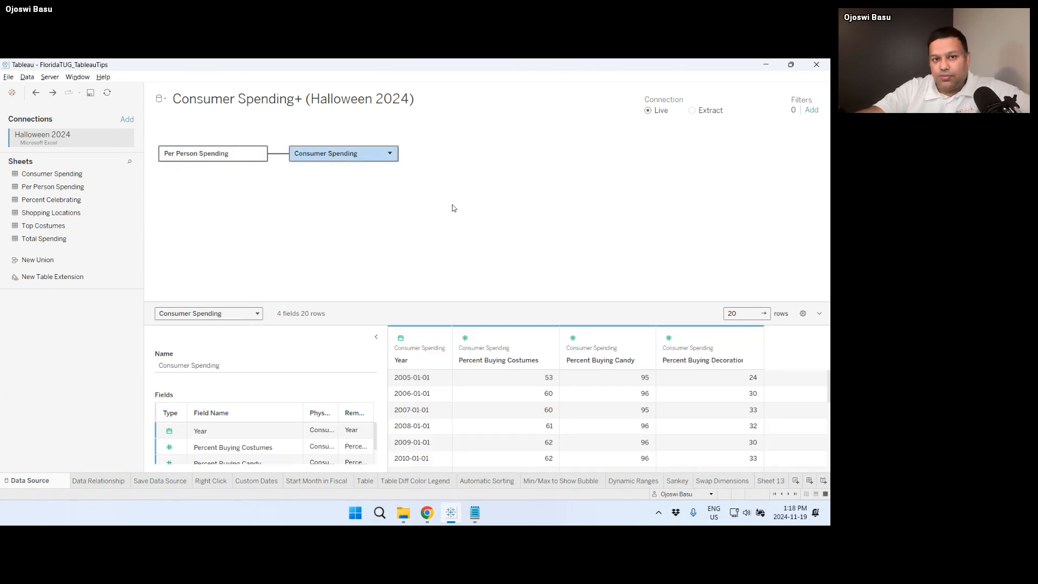
{"action": "left_click", "coordinate": [259, 153]}
{"action": "left_click", "coordinate": [290, 162]}
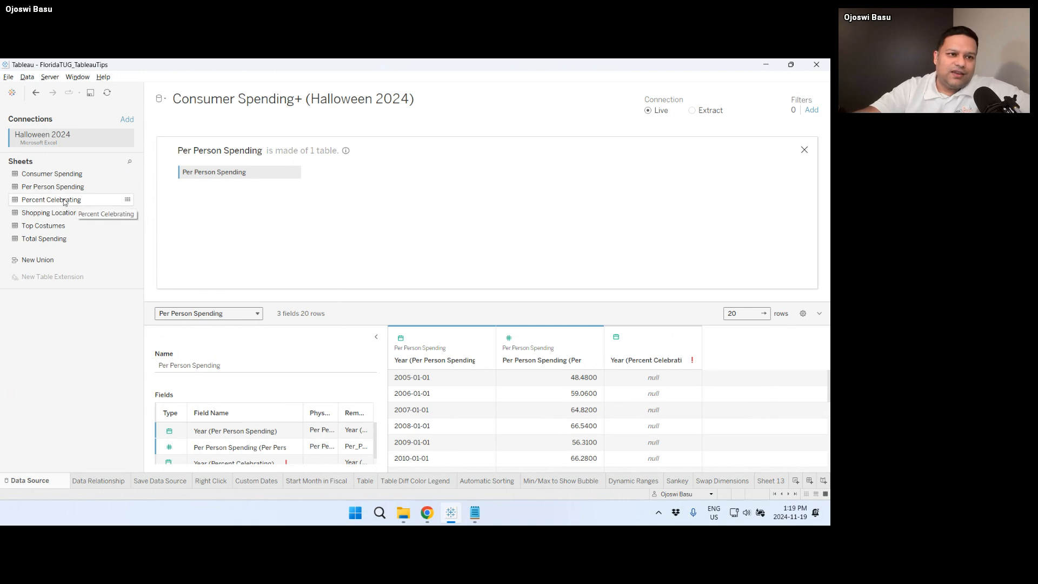
Join Percent Celebrating to Per Person Spending, switching the join to Left.
{"action": "left_click_drag", "start_coordinate": [65, 200], "coordinate": [363, 172]}
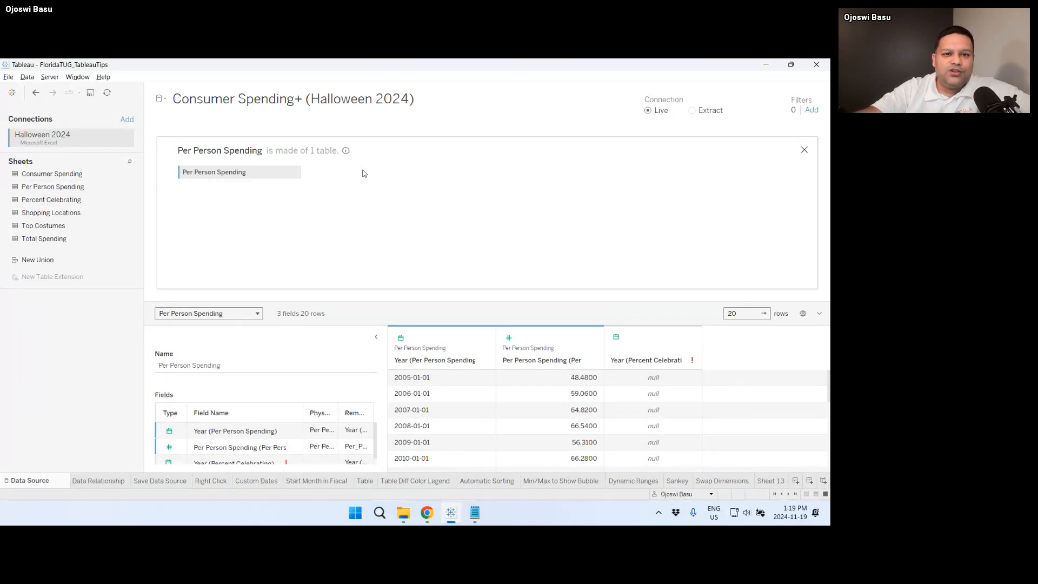
{"action": "left_click", "coordinate": [331, 215]}
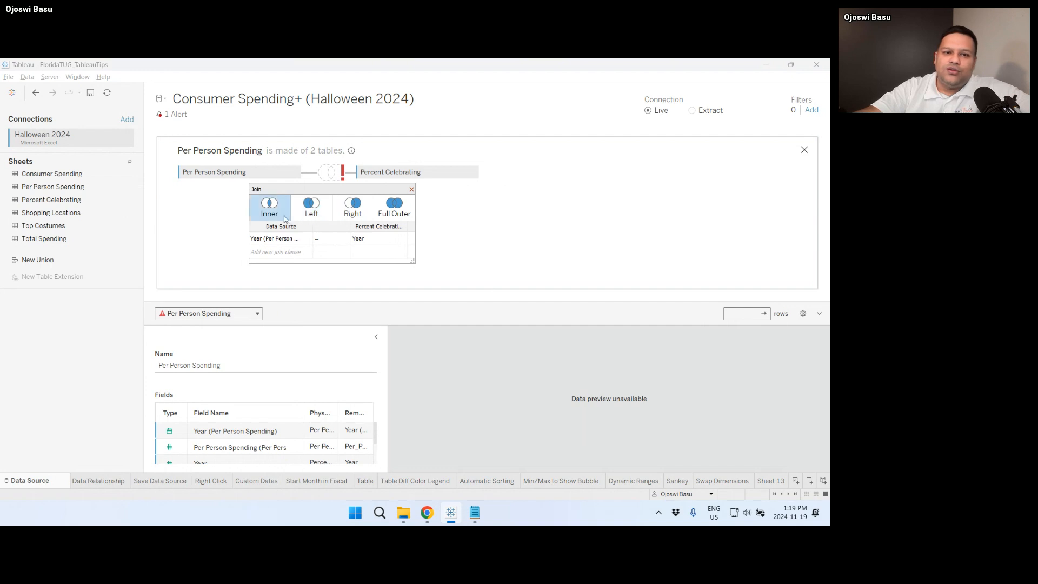
{"action": "left_click", "coordinate": [313, 212]}
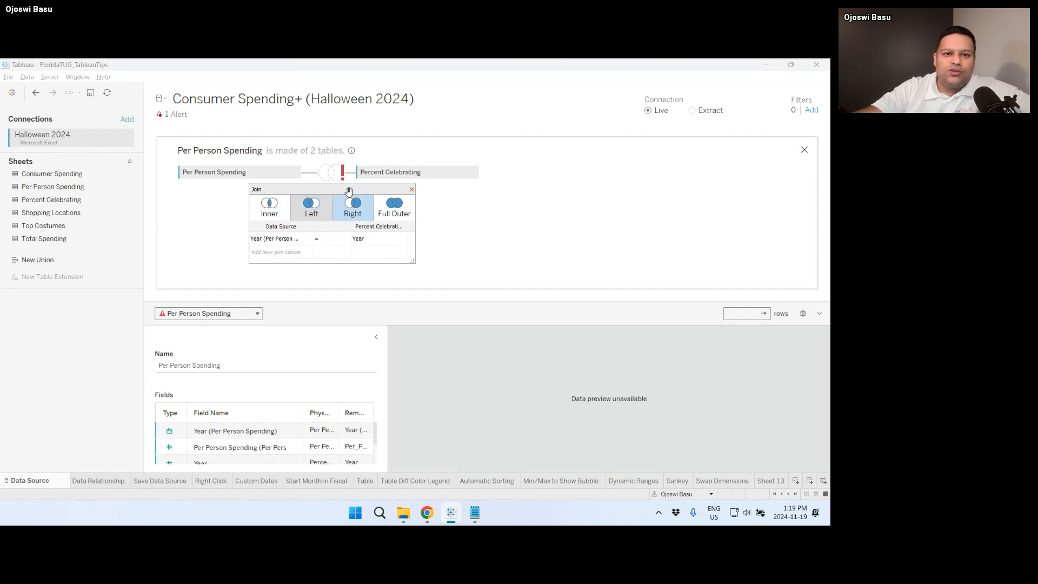
{"action": "left_click", "coordinate": [412, 190]}
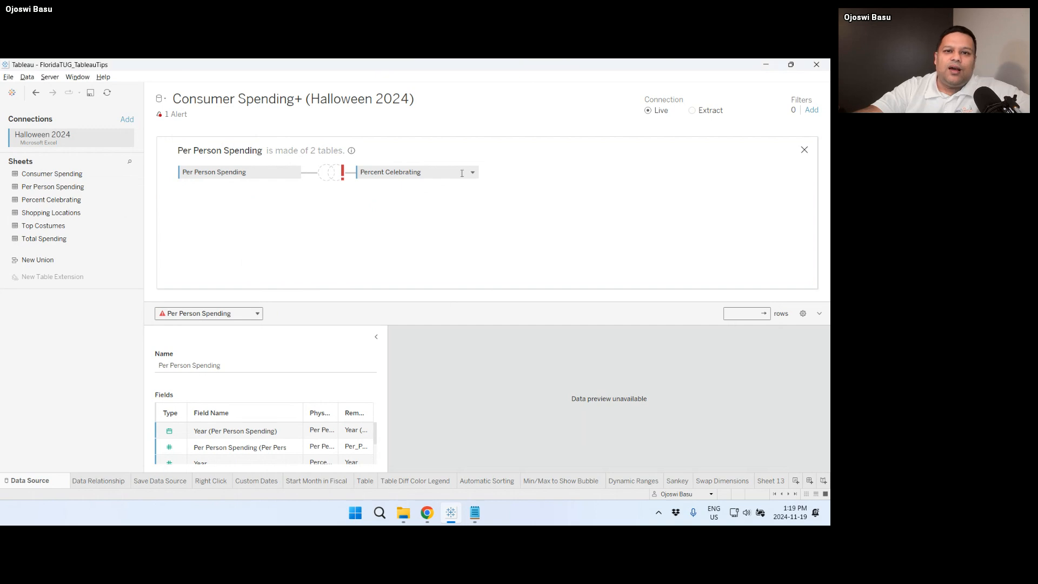
Remove Percent Celebrating from the join and return to Sheet 13.
{"action": "left_click", "coordinate": [473, 172]}
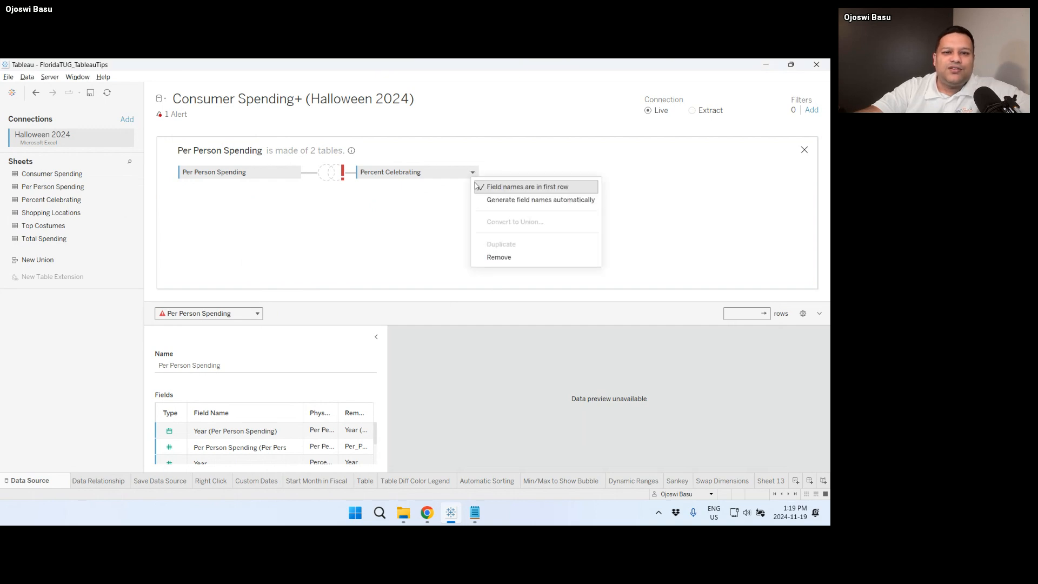
{"action": "left_click", "coordinate": [508, 262]}
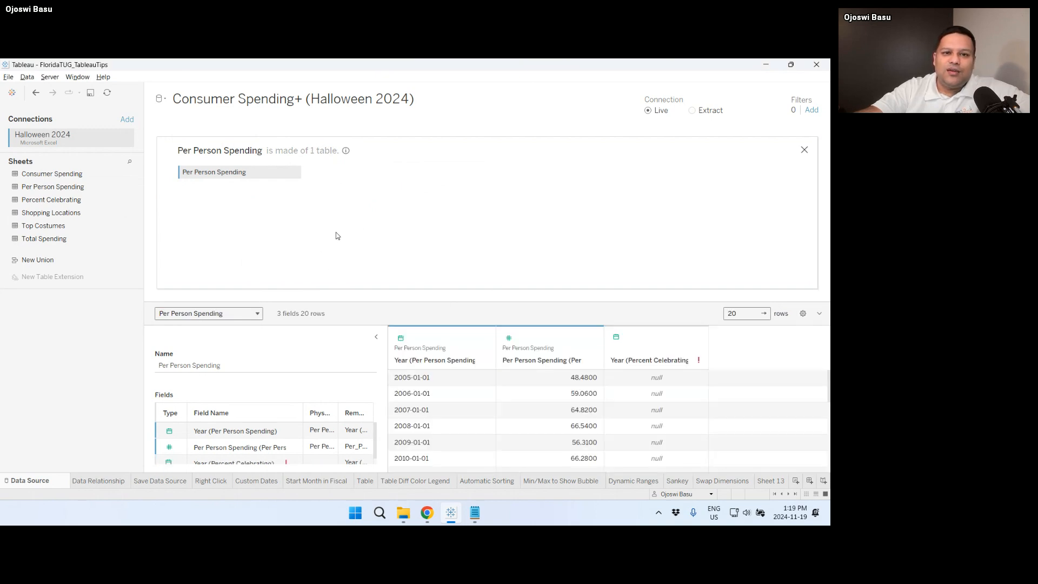
{"action": "left_click", "coordinate": [804, 150]}
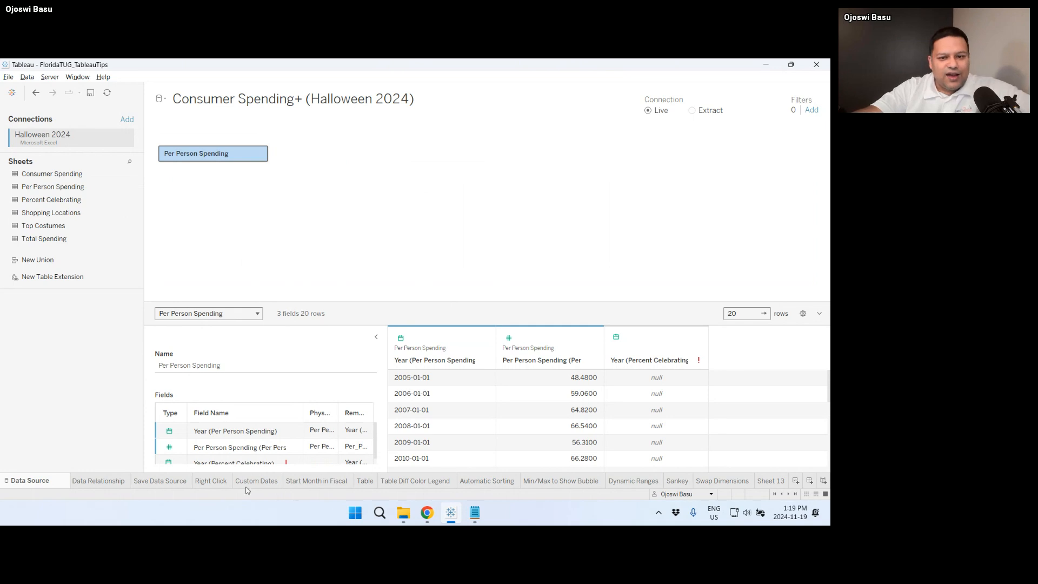
{"action": "left_click", "coordinate": [768, 482]}
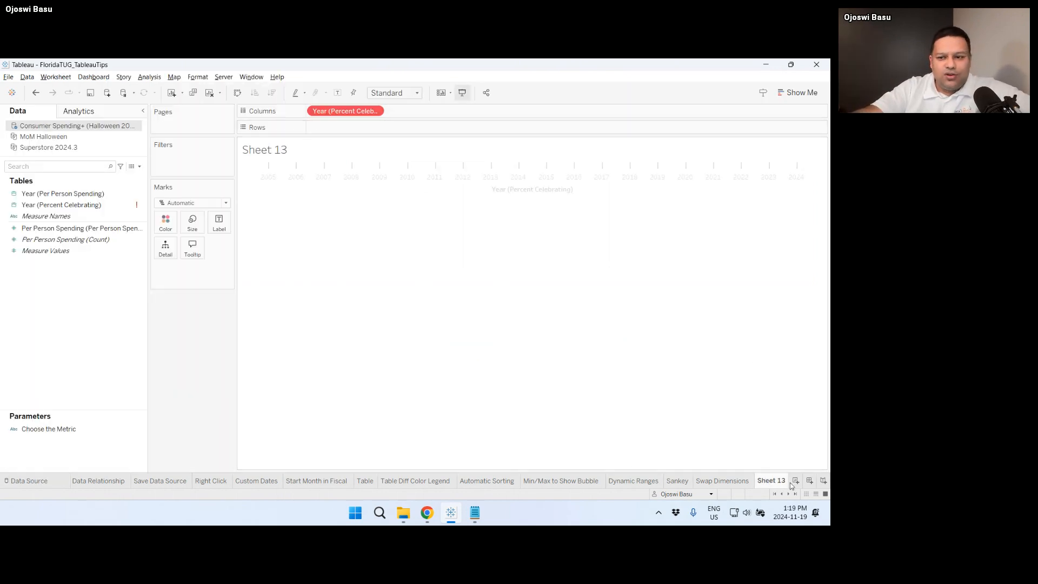
Delete Sheet 13, connect the saved Sample - Superstore source, and open it for editing.
{"action": "right_click", "coordinate": [777, 482]}
{"action": "left_click", "coordinate": [758, 372]}
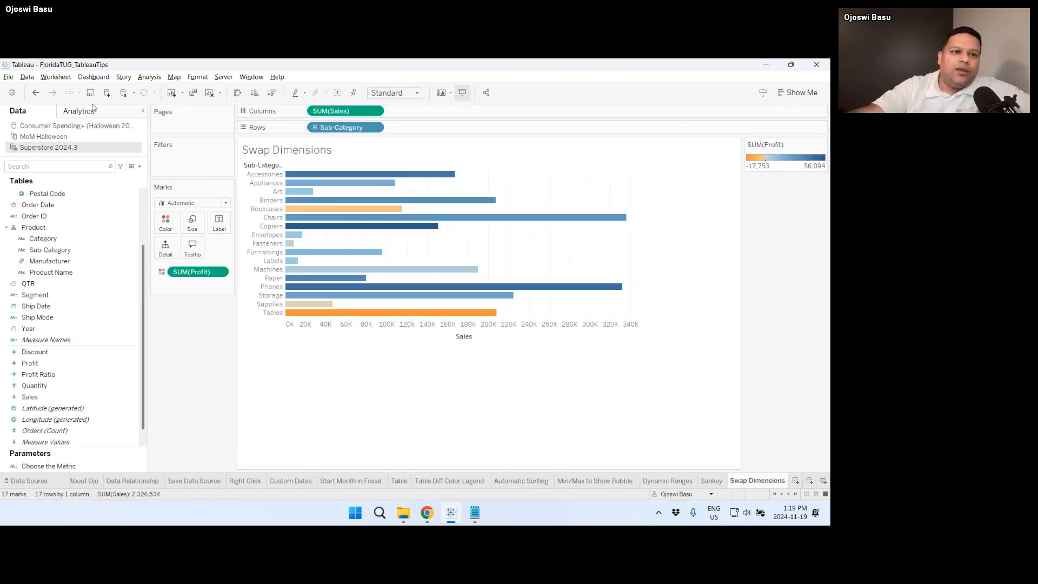
{"action": "left_click", "coordinate": [107, 93]}
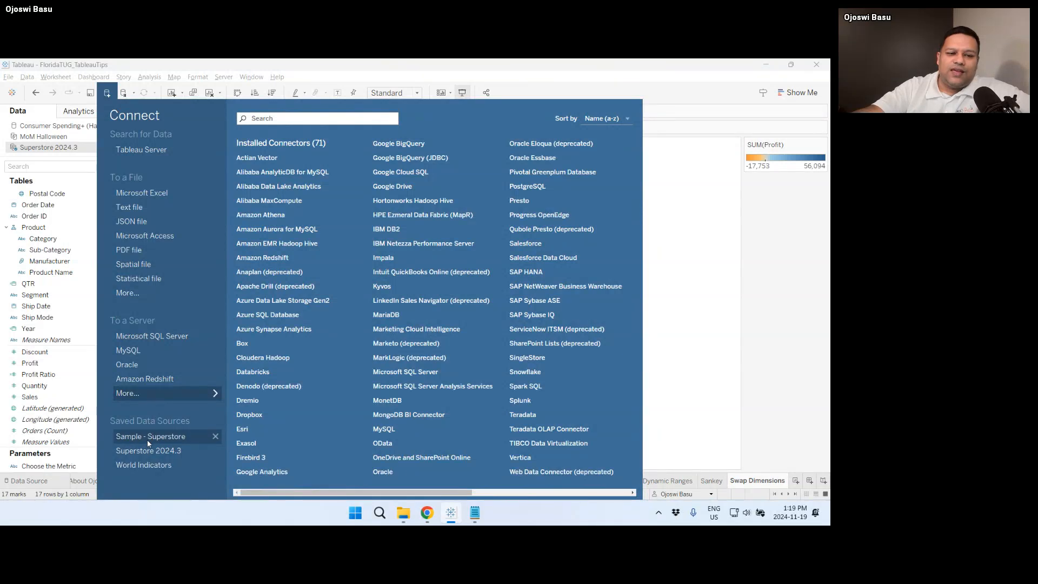
{"action": "left_click", "coordinate": [176, 437]}
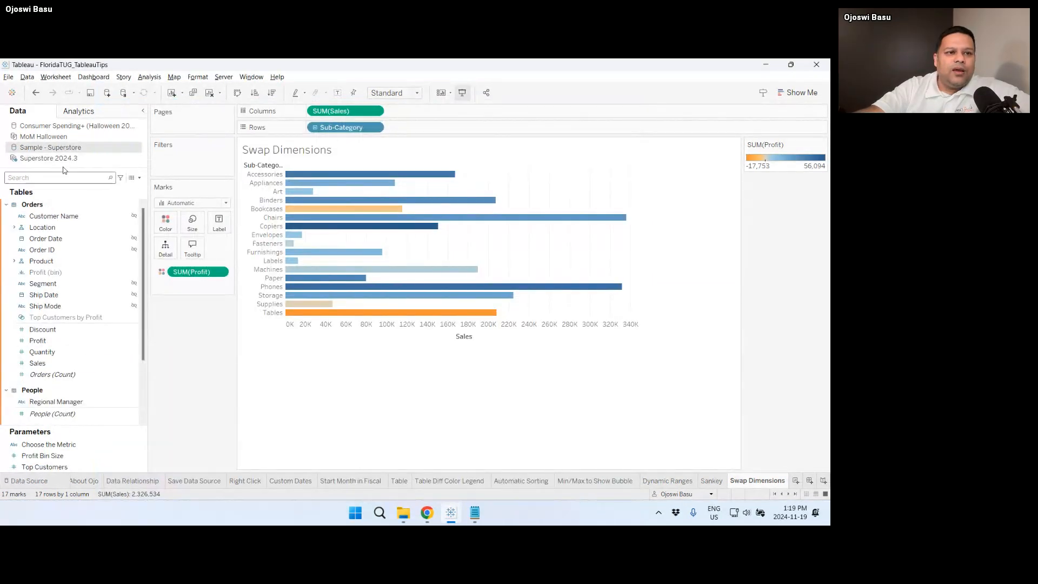
{"action": "right_click", "coordinate": [66, 148]}
{"action": "left_click", "coordinate": [98, 151]}
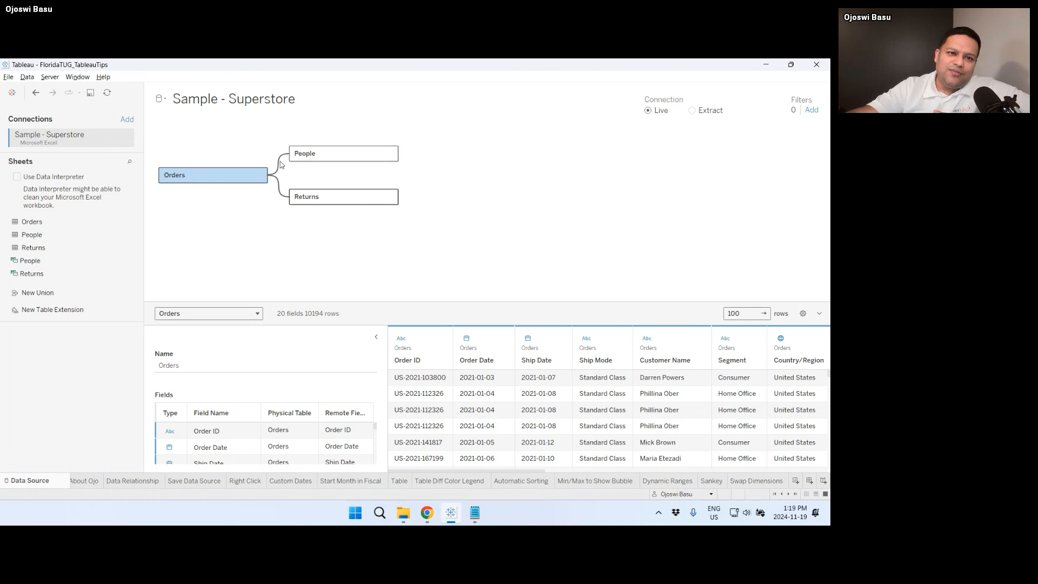
Remove the People and Returns tables from Sample - Superstore, then return to the Swap Dimensions sheet.
{"action": "left_click", "coordinate": [389, 155]}
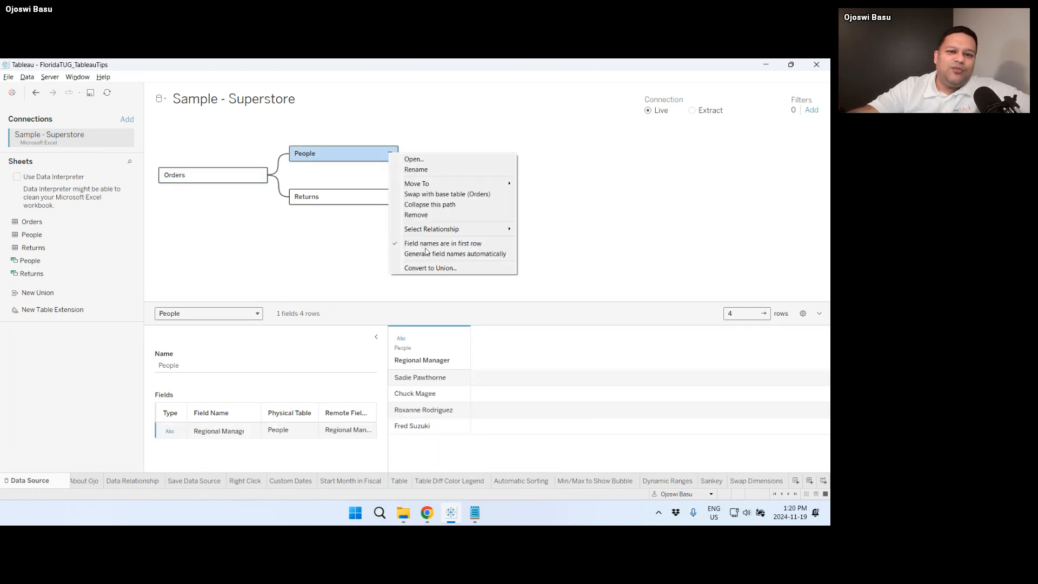
{"action": "left_click", "coordinate": [425, 215]}
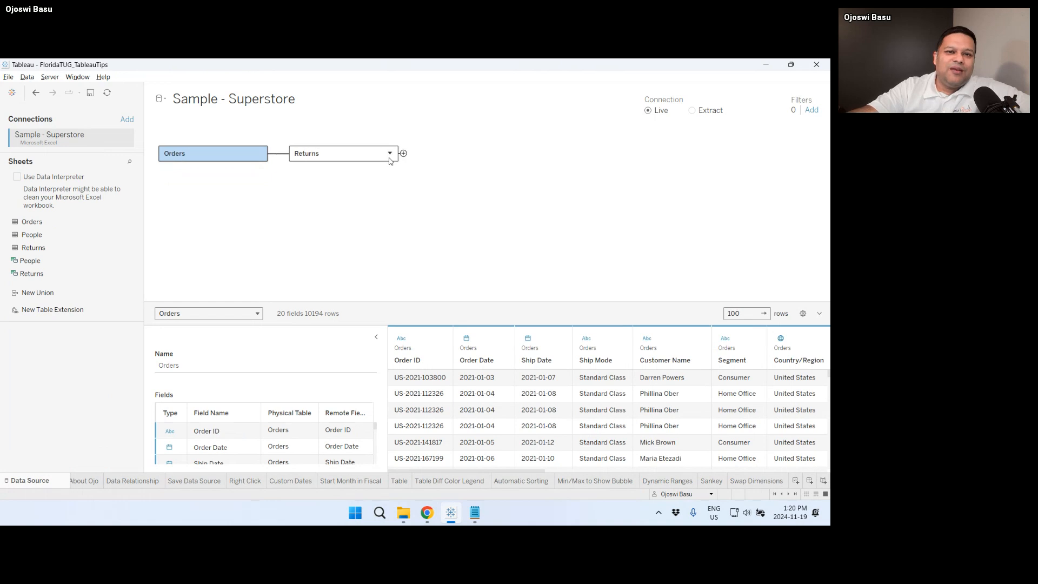
{"action": "left_click", "coordinate": [390, 155]}
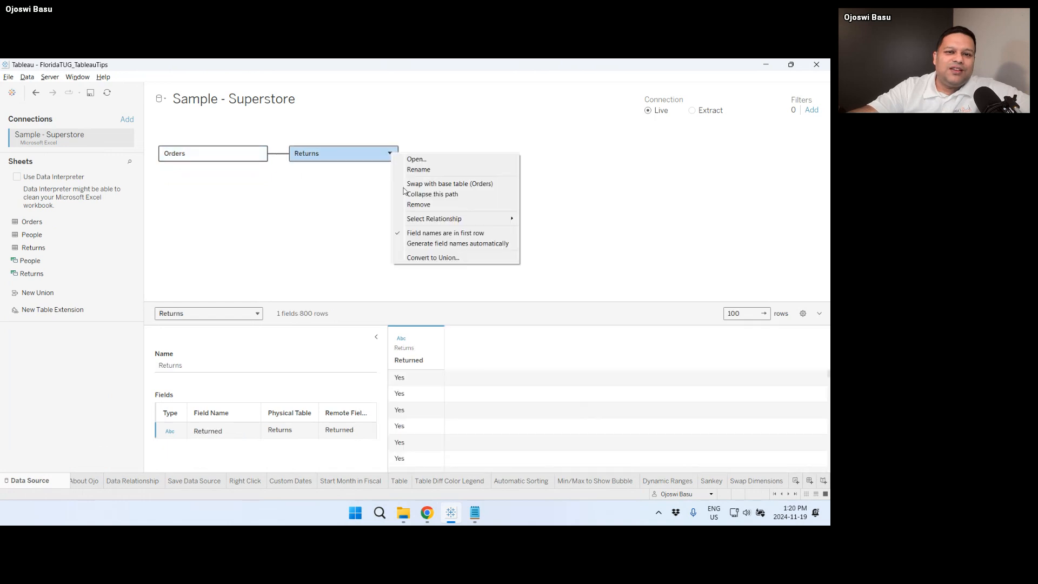
{"action": "left_click", "coordinate": [429, 205]}
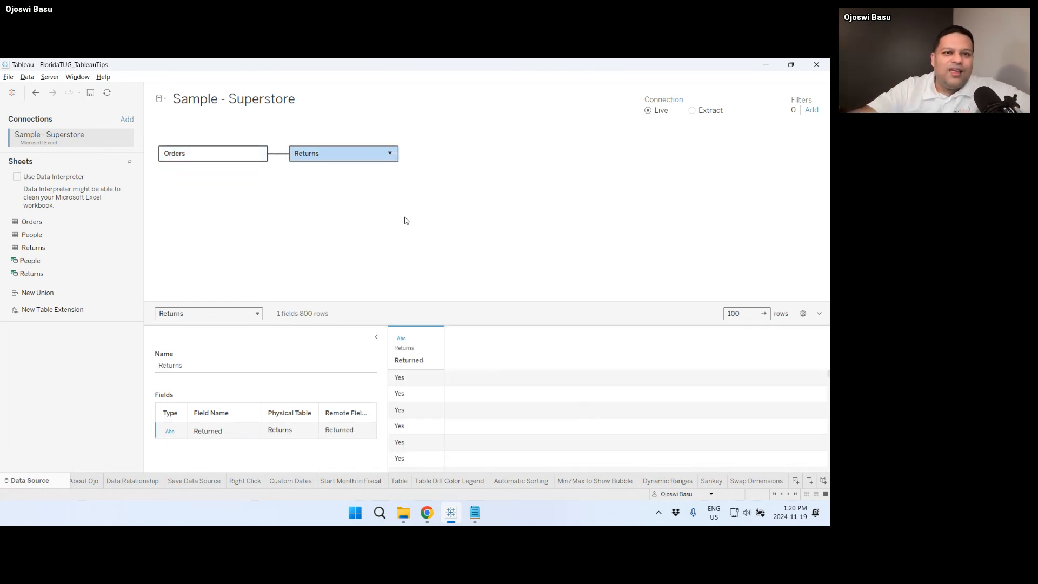
{"action": "left_click", "coordinate": [757, 481]}
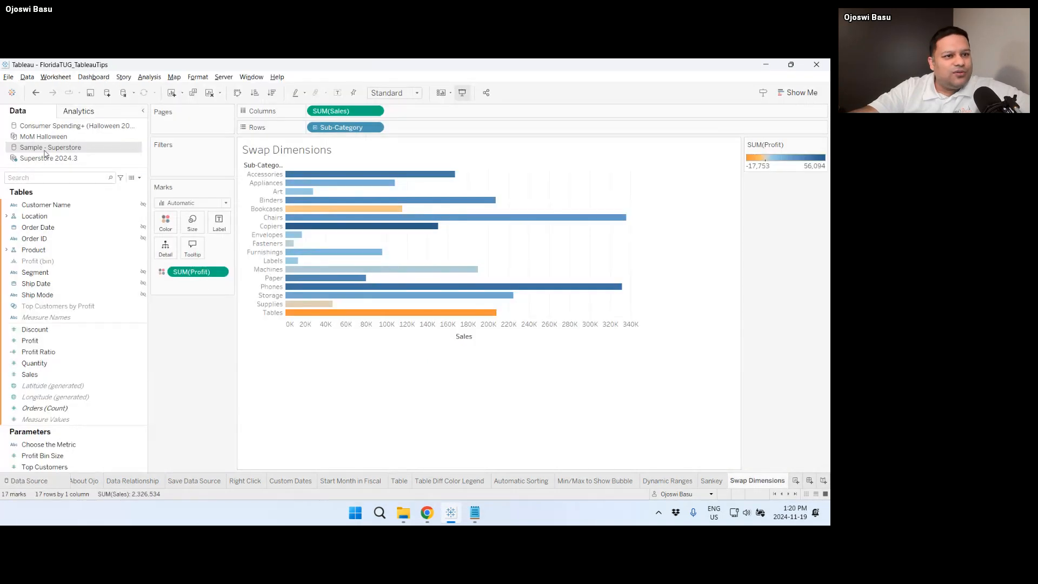
Add Sample - Superstore to saved data sources as 'florida demo' and open the Connect pane.
{"action": "right_click", "coordinate": [89, 147]}
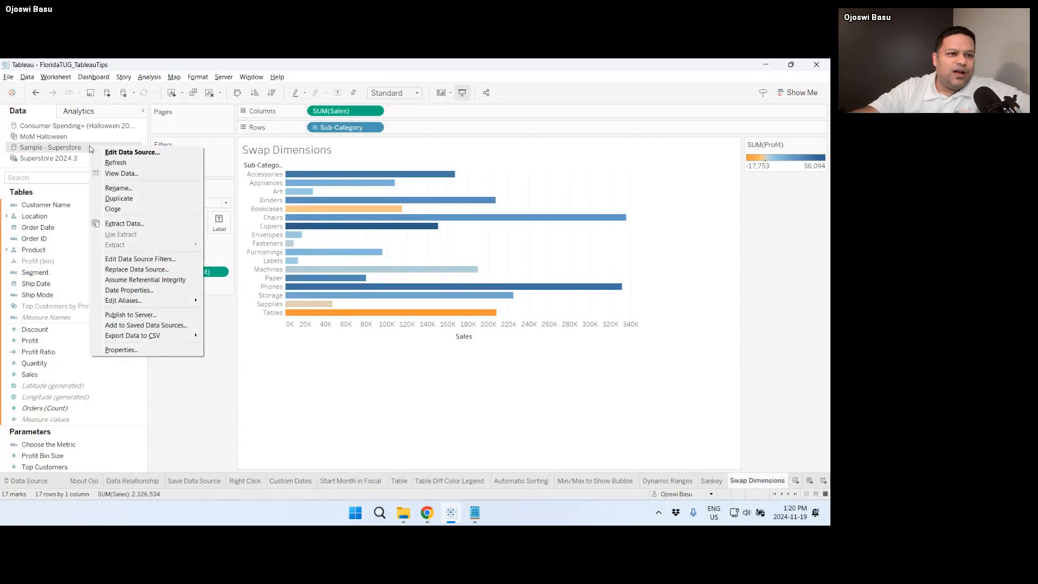
{"action": "left_click", "coordinate": [150, 326]}
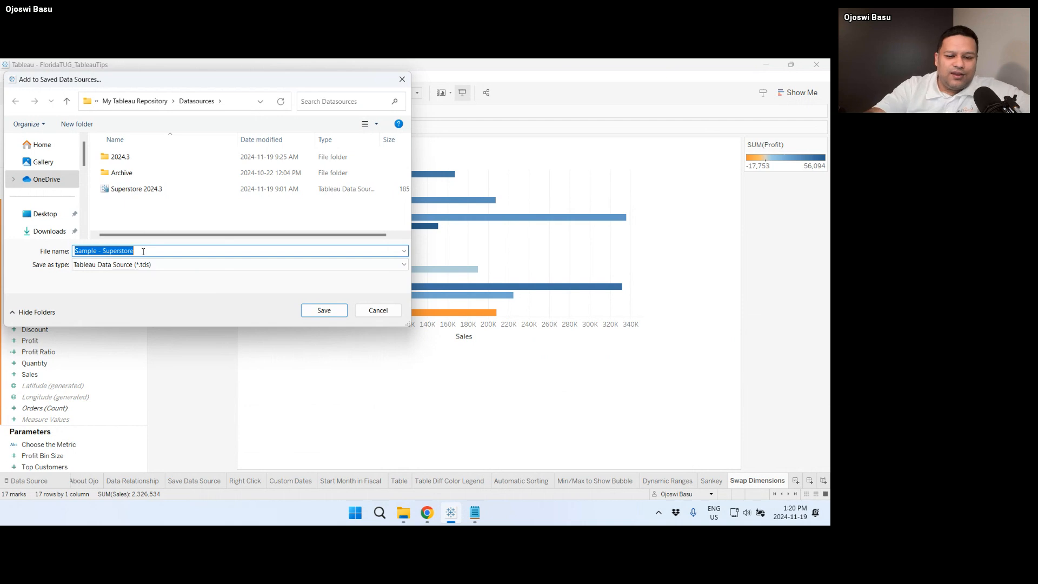
{"action": "type", "text": "florida dem"}
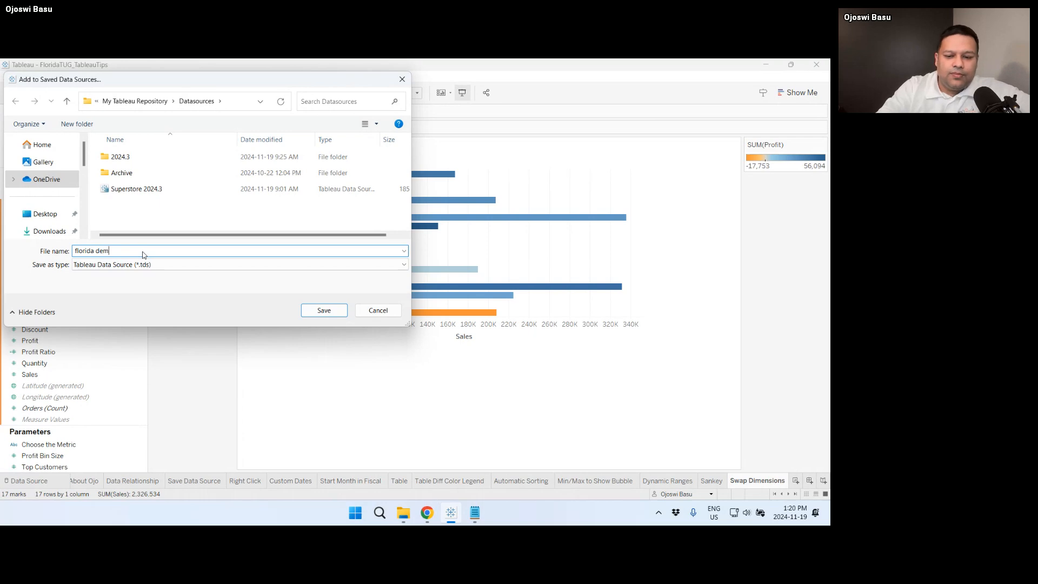
{"action": "type", "text": "o"}
{"action": "key", "text": "Return"}
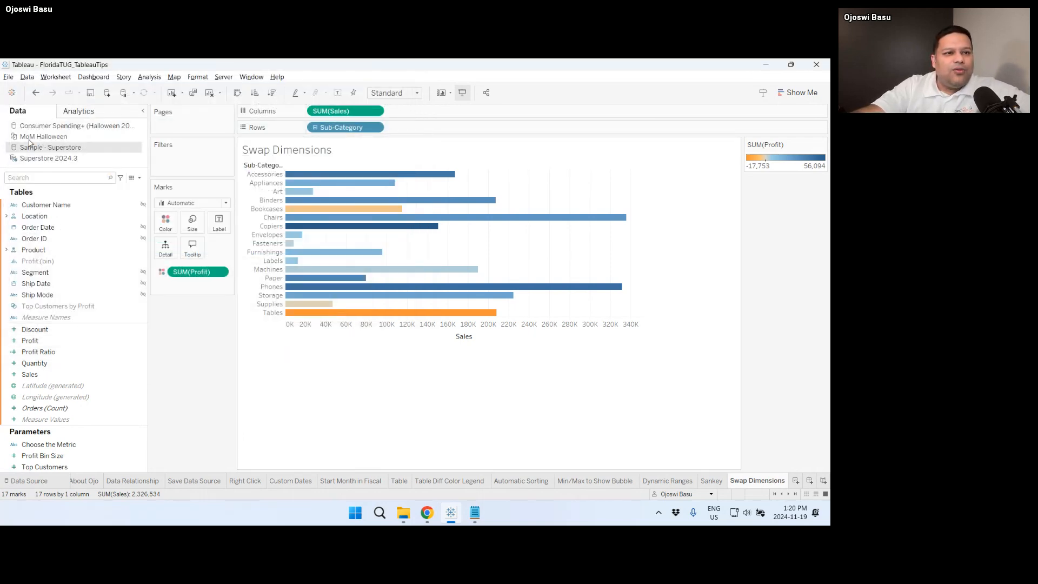
{"action": "left_click", "coordinate": [108, 93]}
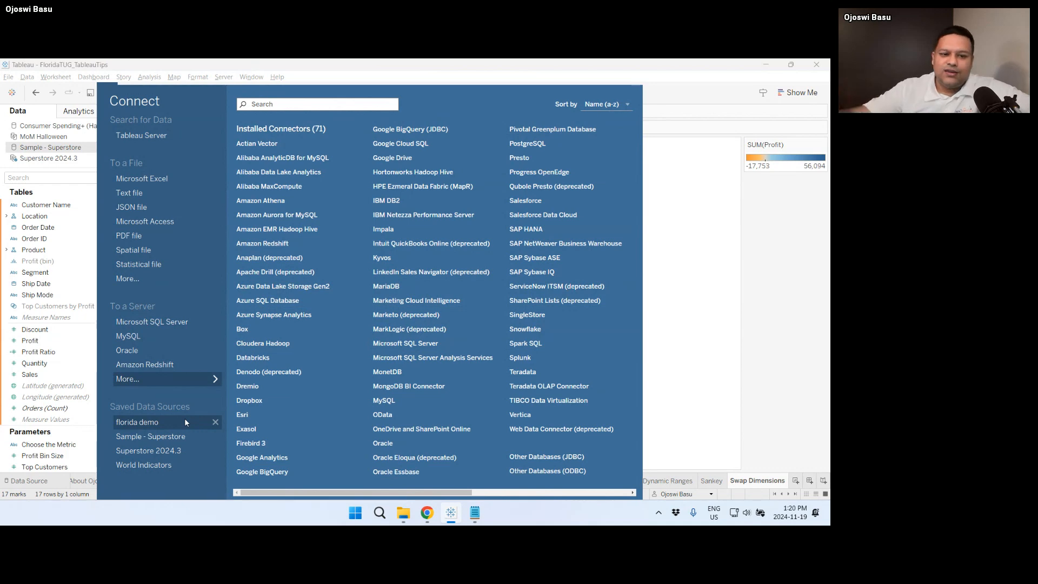
Delete the 'florida demo' saved data source and close the Connect pane.
{"action": "left_click", "coordinate": [216, 423]}
{"action": "left_click", "coordinate": [765, 244]}
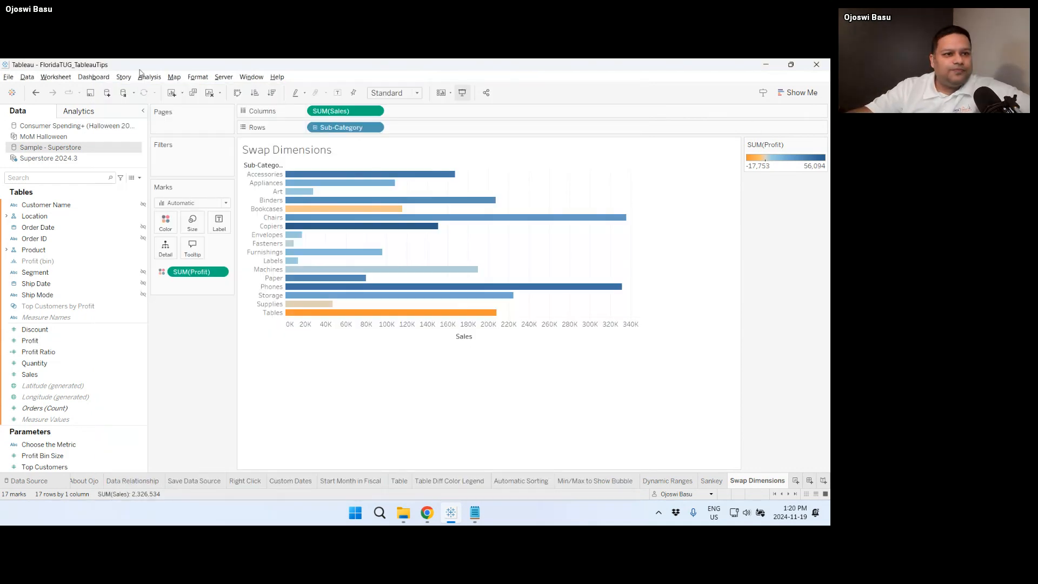
Close Sample - Superstore and start publishing Superstore 2024.3 to Tableau Cloud.
{"action": "right_click", "coordinate": [70, 150]}
{"action": "left_click", "coordinate": [105, 218]}
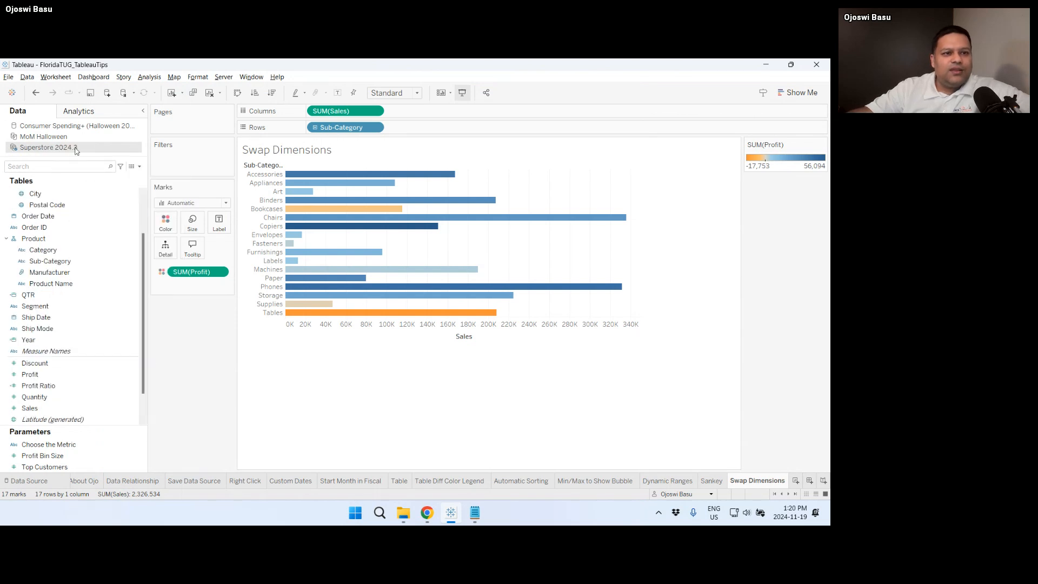
{"action": "right_click", "coordinate": [74, 147]}
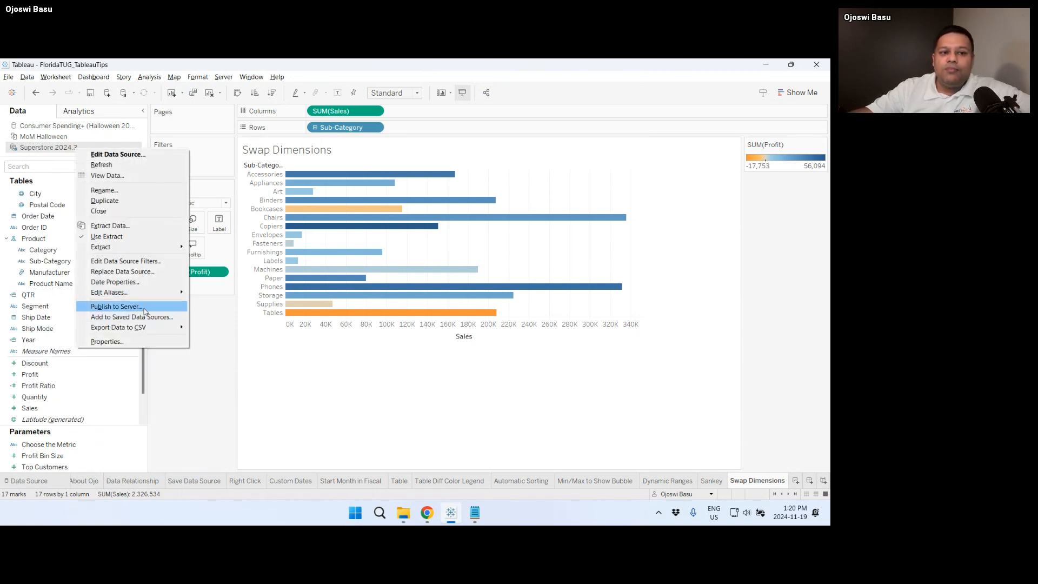
{"action": "left_click", "coordinate": [117, 307]}
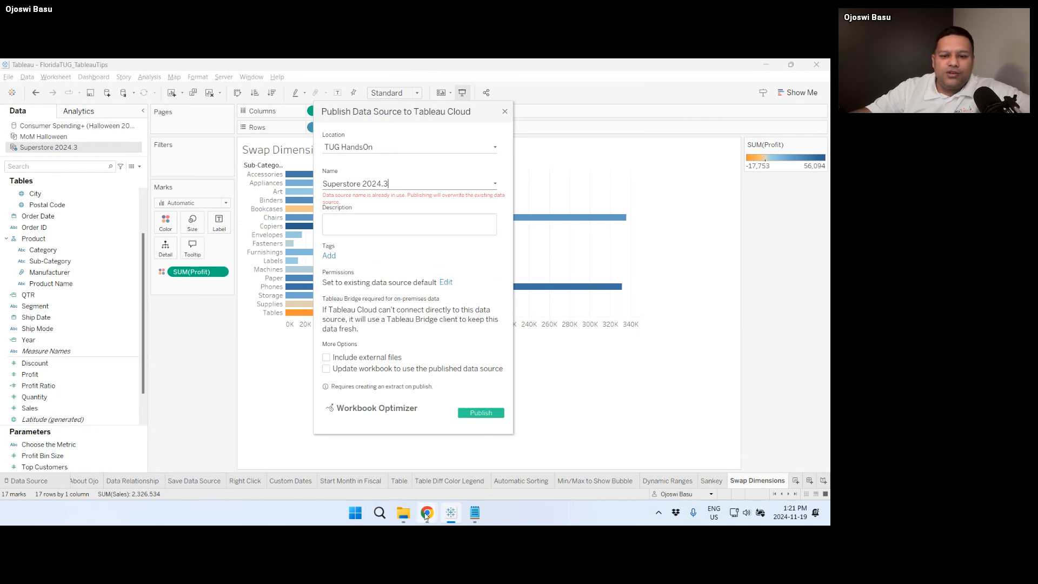
View the TUG HandsOn project in Tableau Cloud, then cancel the Publish dialog in Tableau Desktop.
{"action": "mouse_move", "coordinate": [427, 512]}
{"action": "left_click", "coordinate": [422, 458]}
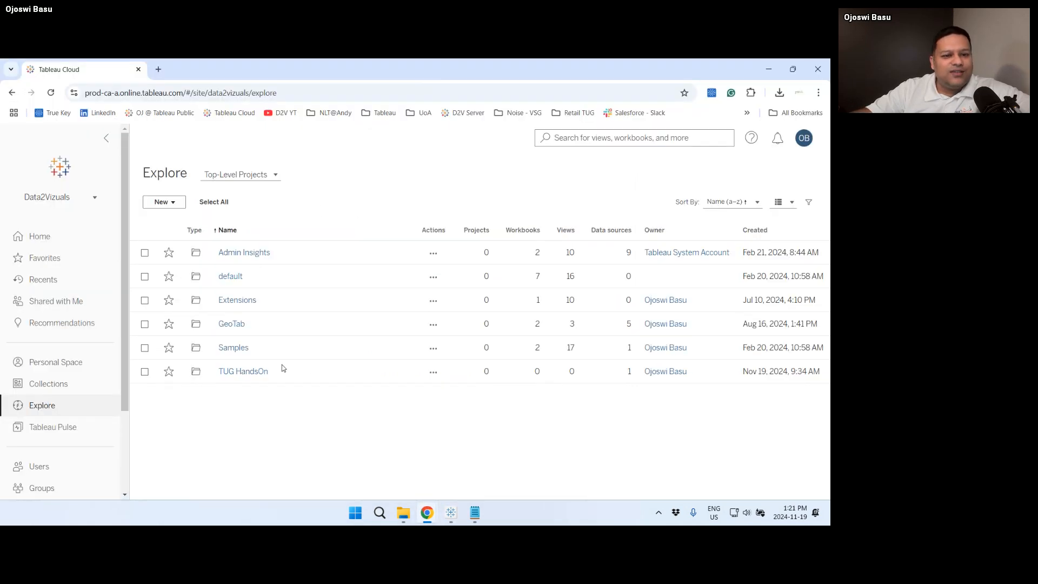
{"action": "left_click", "coordinate": [227, 369]}
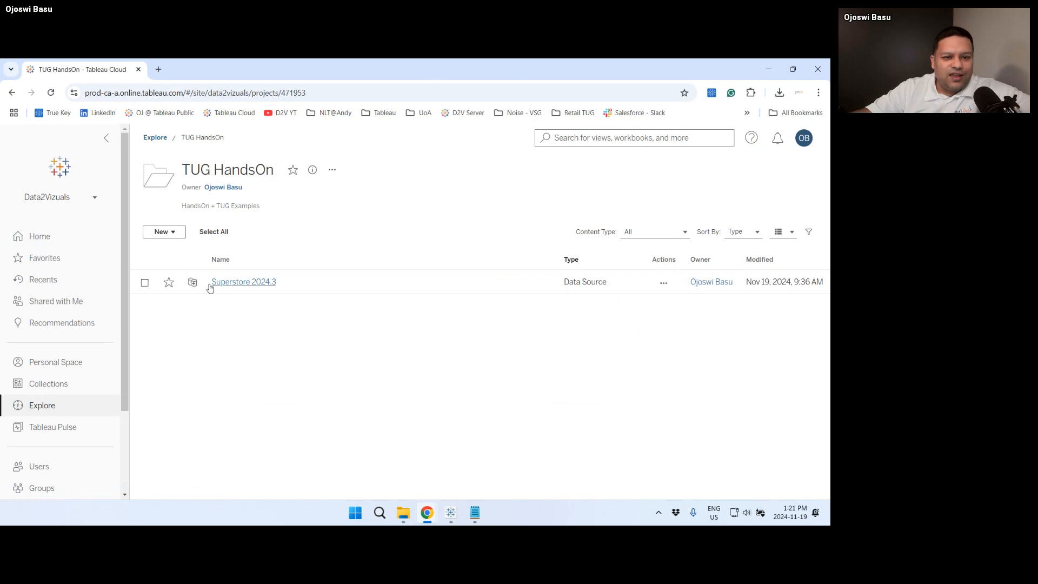
{"action": "left_click", "coordinate": [451, 517]}
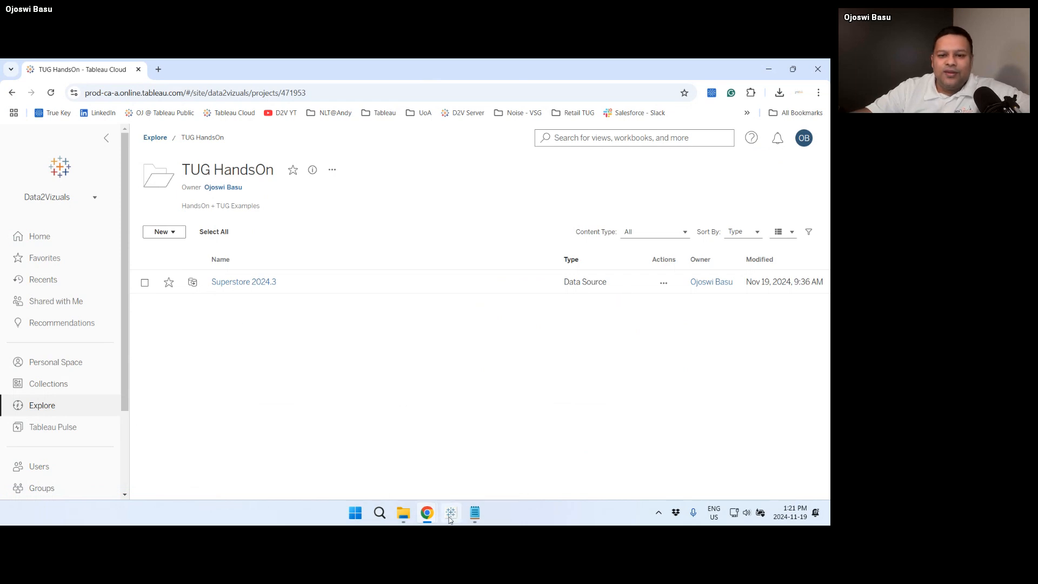
{"action": "left_click", "coordinate": [508, 114]}
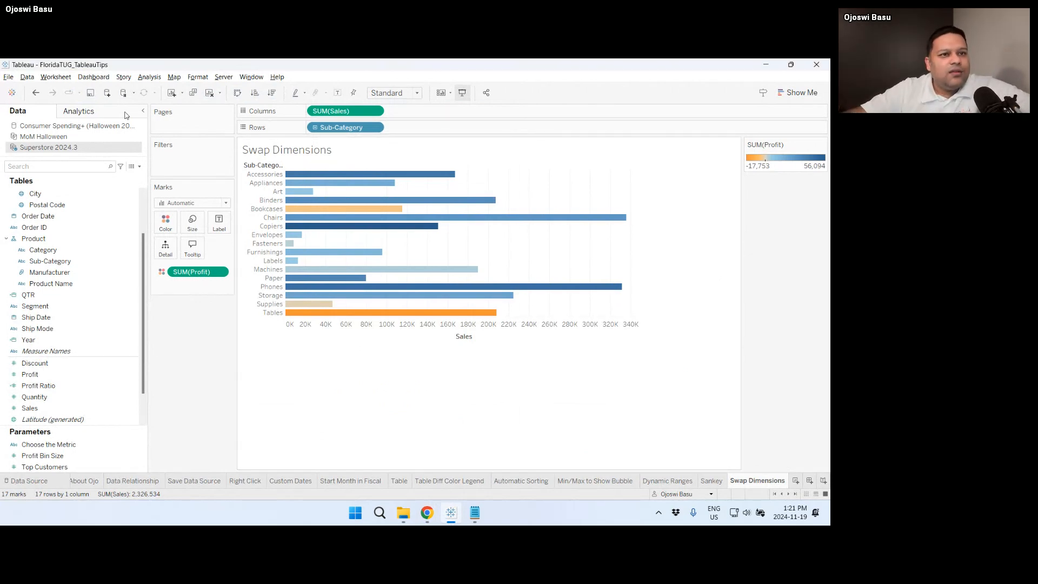
Dismiss the Connect pane and switch to the Data Relationship worksheet.
{"action": "left_click", "coordinate": [107, 94]}
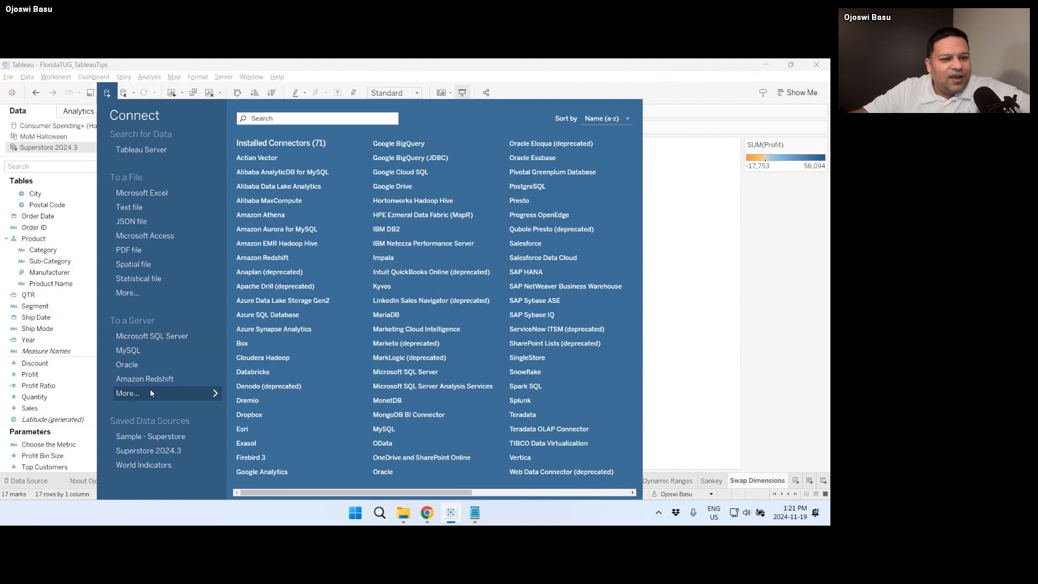
{"action": "left_click", "coordinate": [182, 63]}
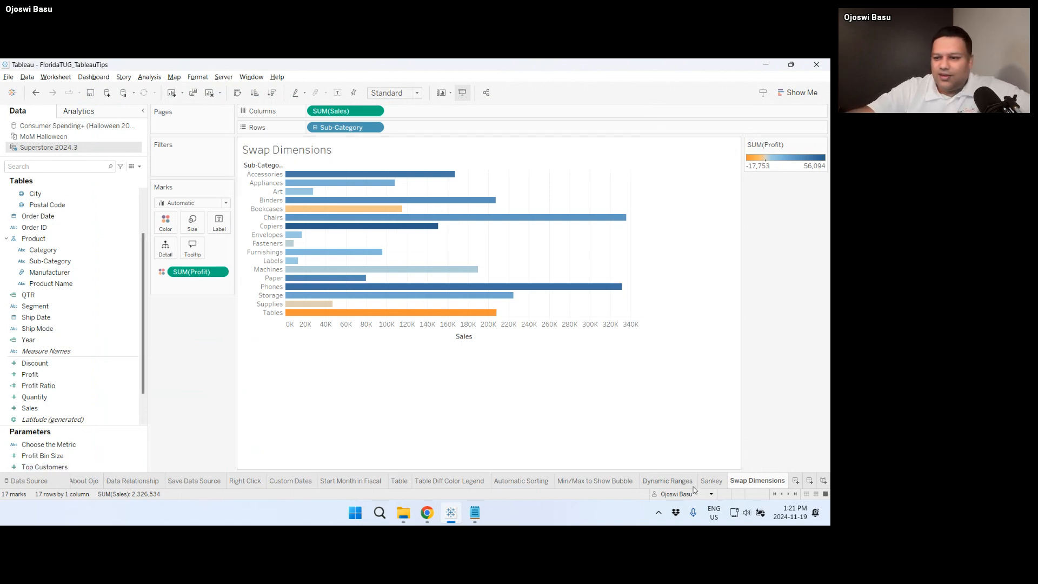
{"action": "left_click", "coordinate": [775, 494]}
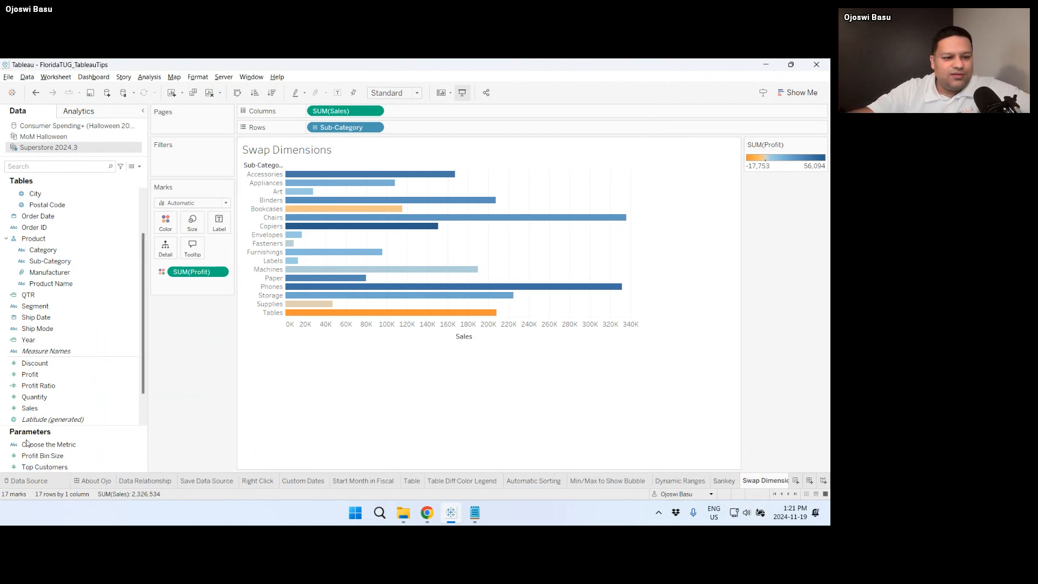
{"action": "left_click", "coordinate": [142, 483]}
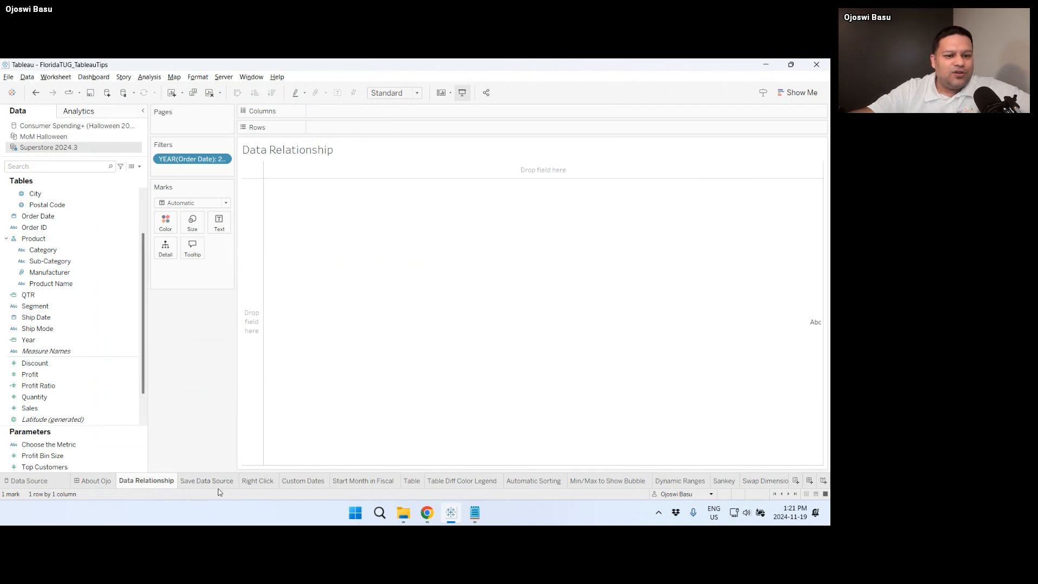
Import the MoM Halloween data source from the Halloween analysis .twbx, then undo the import.
{"action": "left_click", "coordinate": [107, 92]}
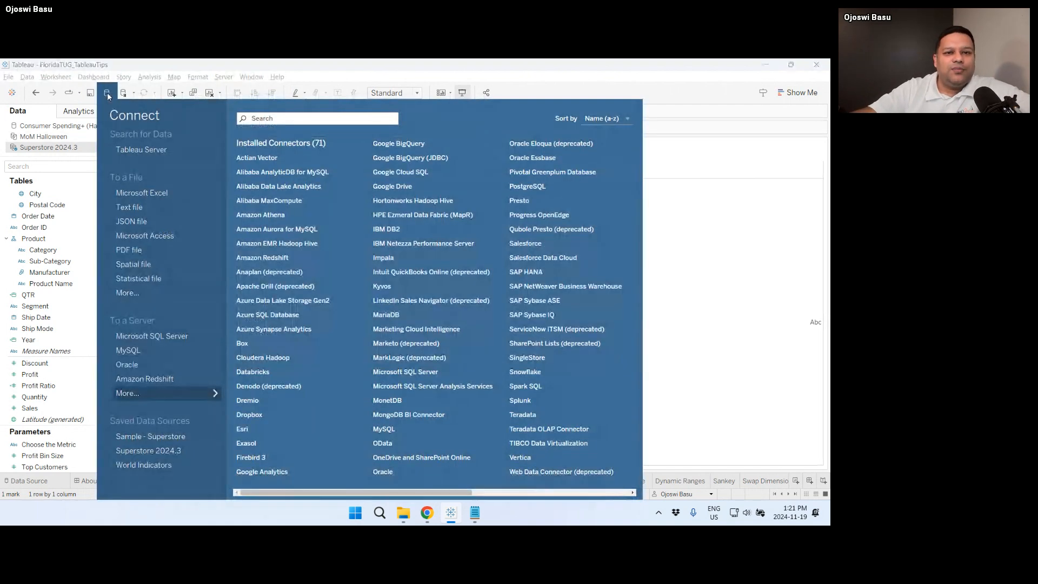
{"action": "left_click", "coordinate": [142, 294]}
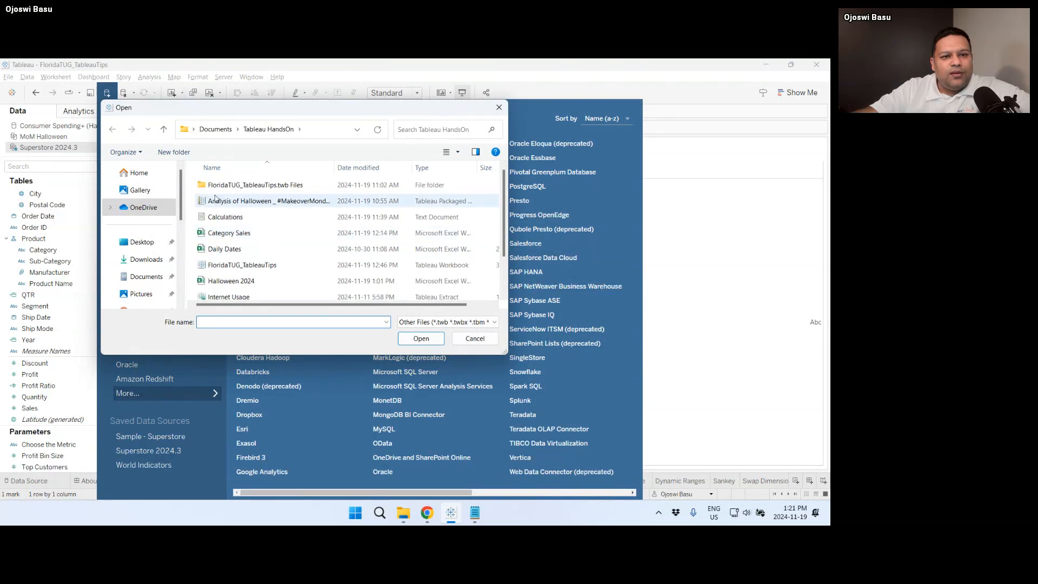
{"action": "scroll", "coordinate": [213, 220], "scroll_direction": "down", "scroll_amount": 2}
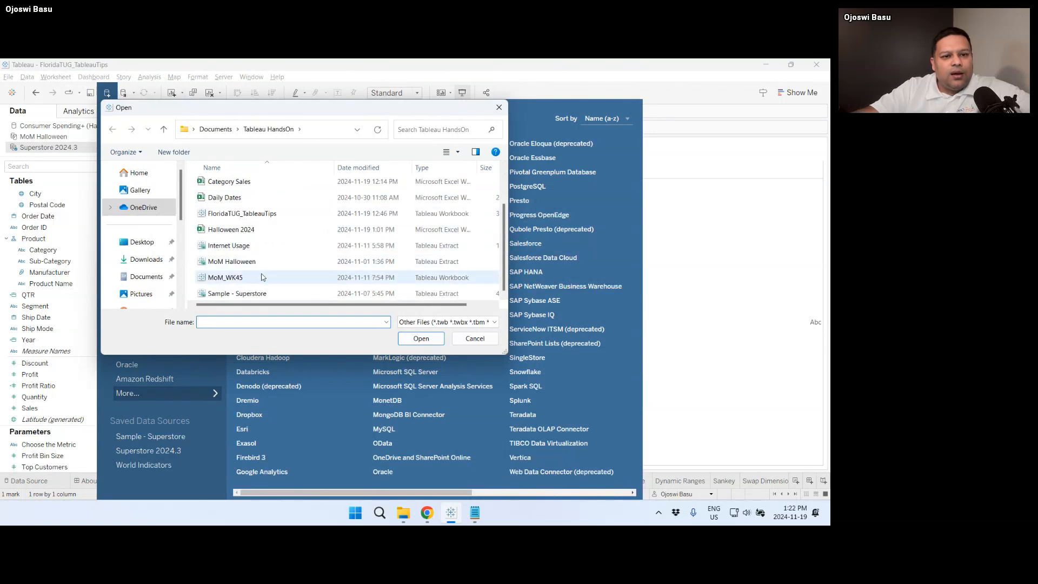
{"action": "scroll", "coordinate": [263, 276], "scroll_direction": "up", "scroll_amount": 2}
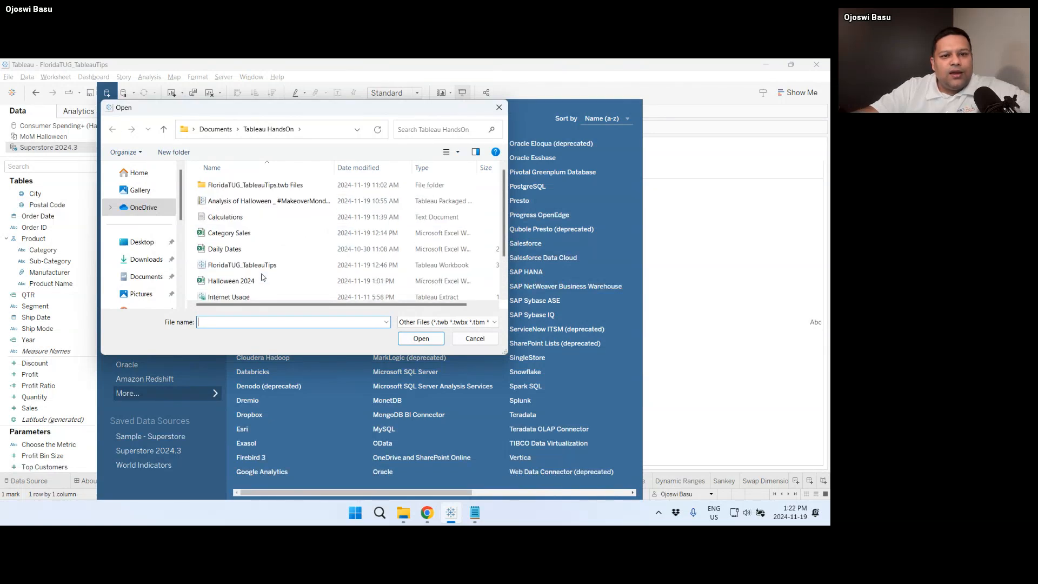
{"action": "left_click", "coordinate": [250, 202]}
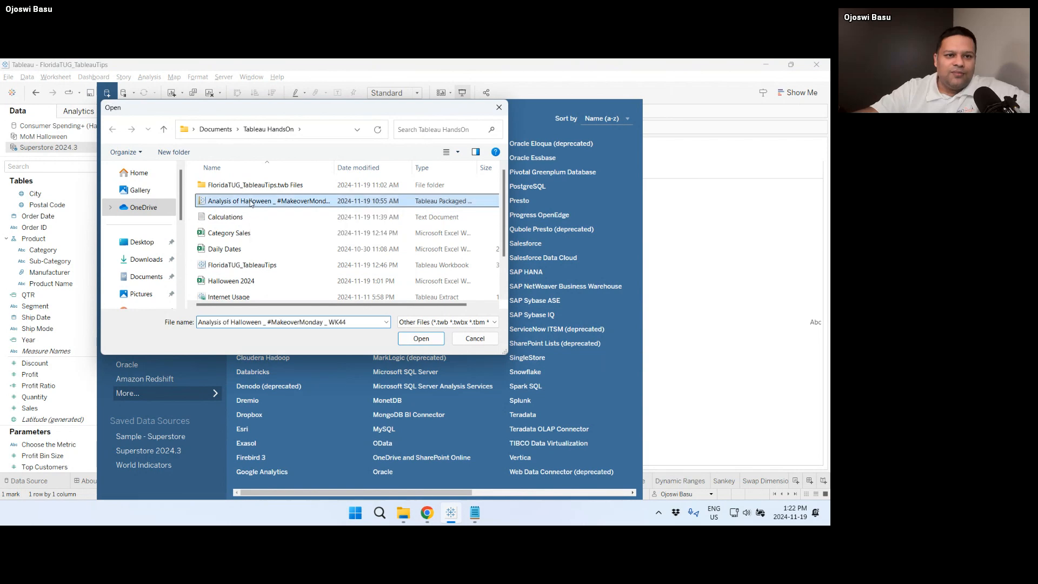
{"action": "double_click", "coordinate": [250, 203]}
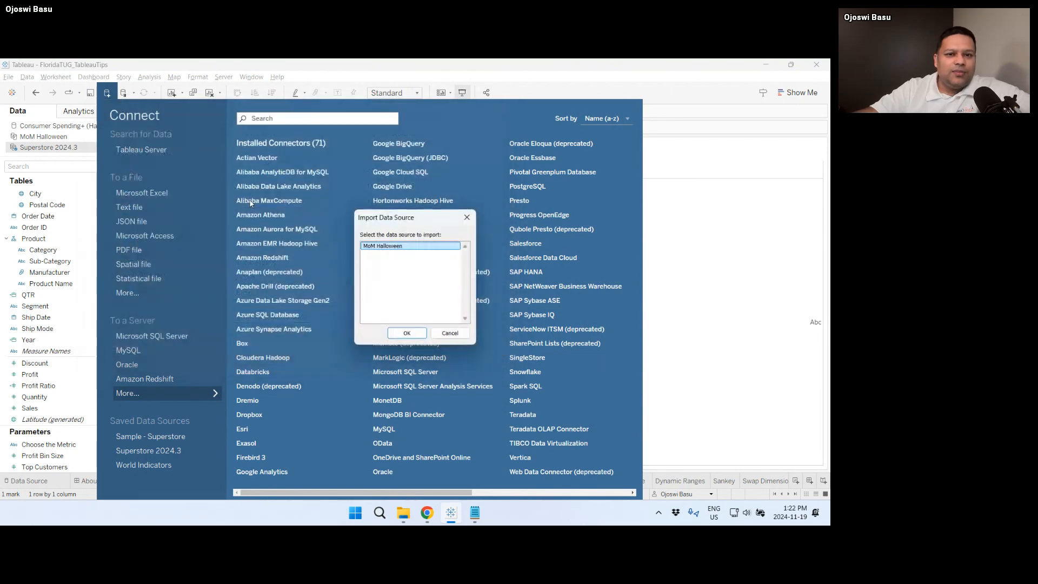
{"action": "left_click", "coordinate": [407, 334]}
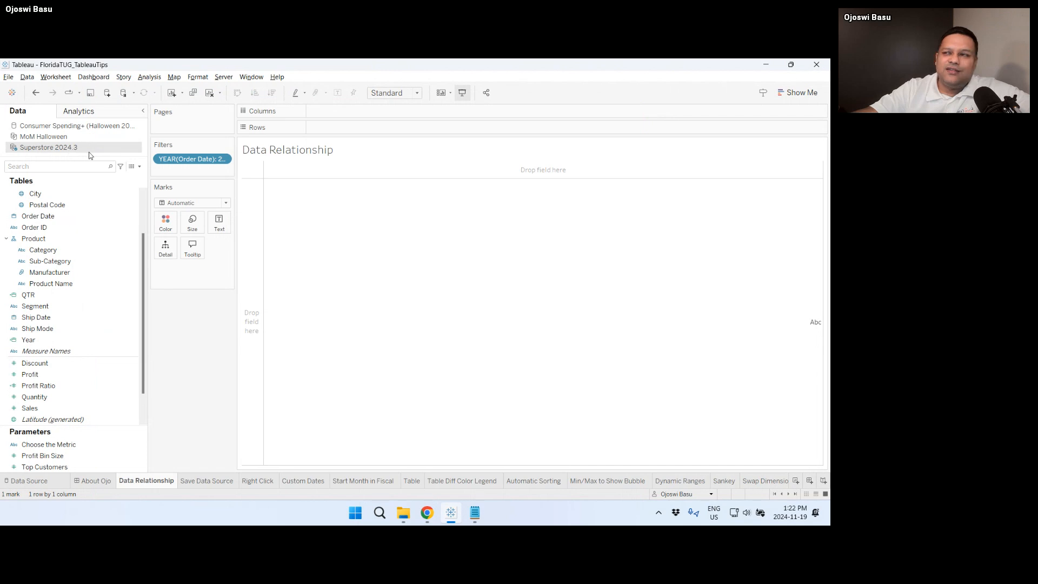
{"action": "left_click", "coordinate": [36, 93]}
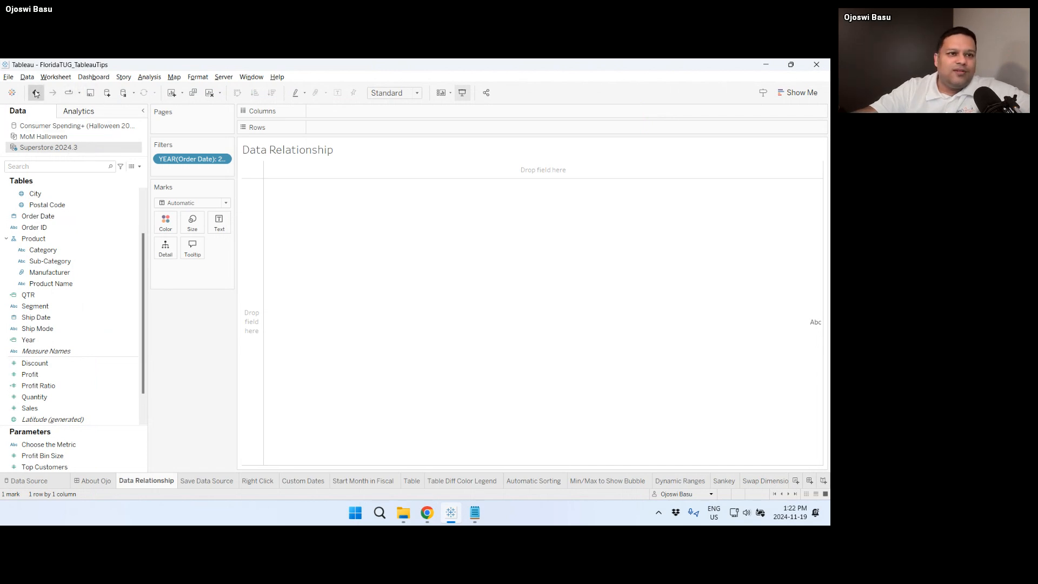
Reopen the Halloween workbook, cancel the import, and switch to the Save Data Source worksheet.
{"action": "left_click", "coordinate": [107, 93]}
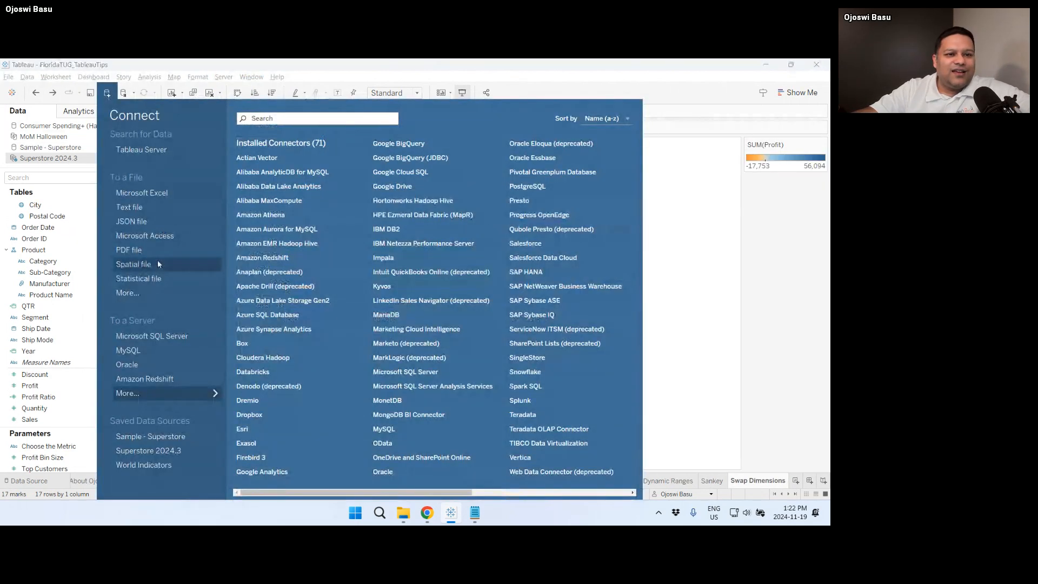
{"action": "left_click", "coordinate": [128, 292]}
{"action": "double_click", "coordinate": [241, 205]}
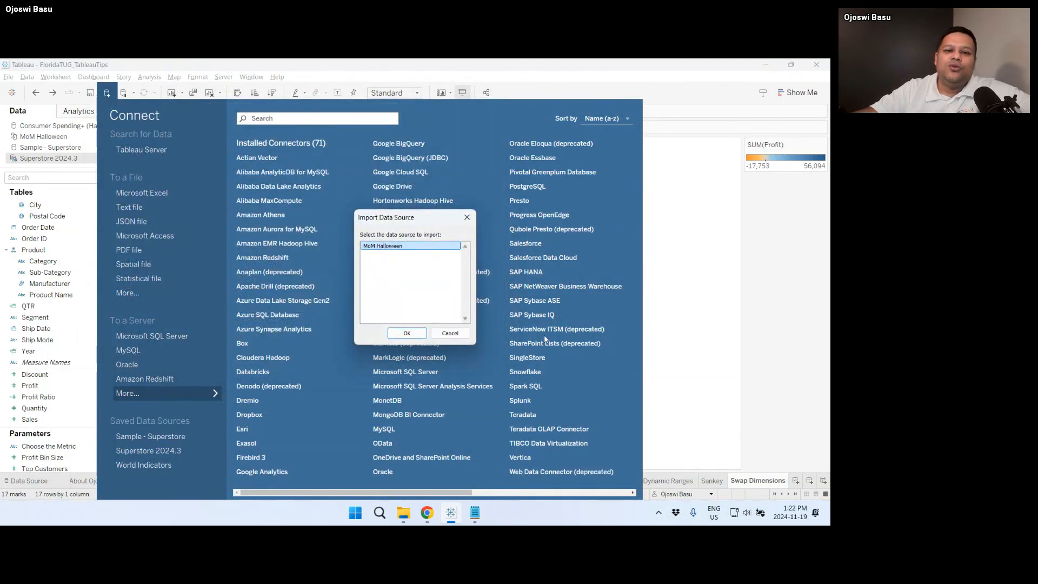
{"action": "left_click", "coordinate": [450, 333]}
{"action": "left_click", "coordinate": [621, 79]}
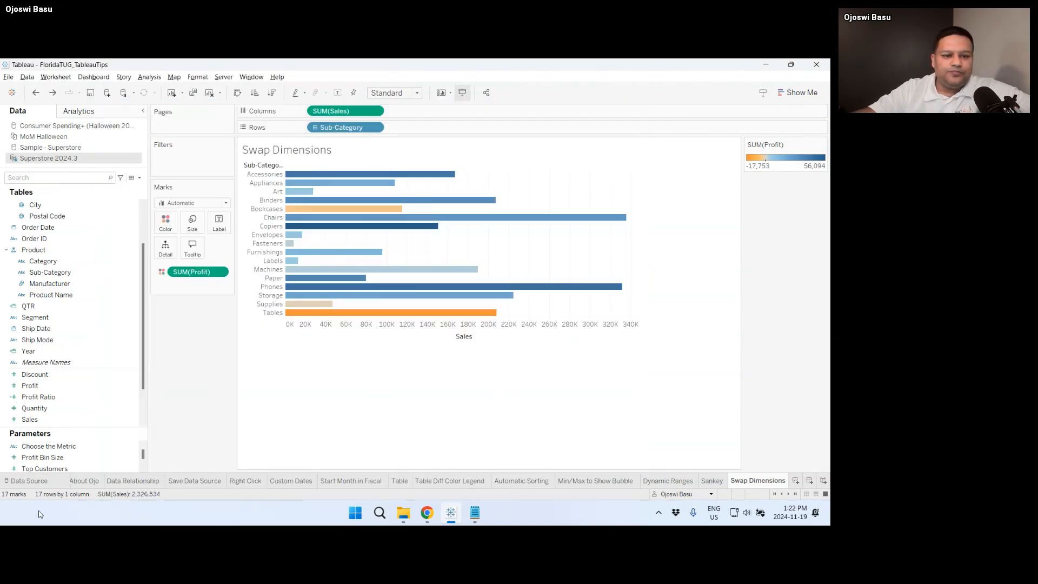
{"action": "left_click", "coordinate": [238, 481]}
{"action": "left_click", "coordinate": [199, 481]}
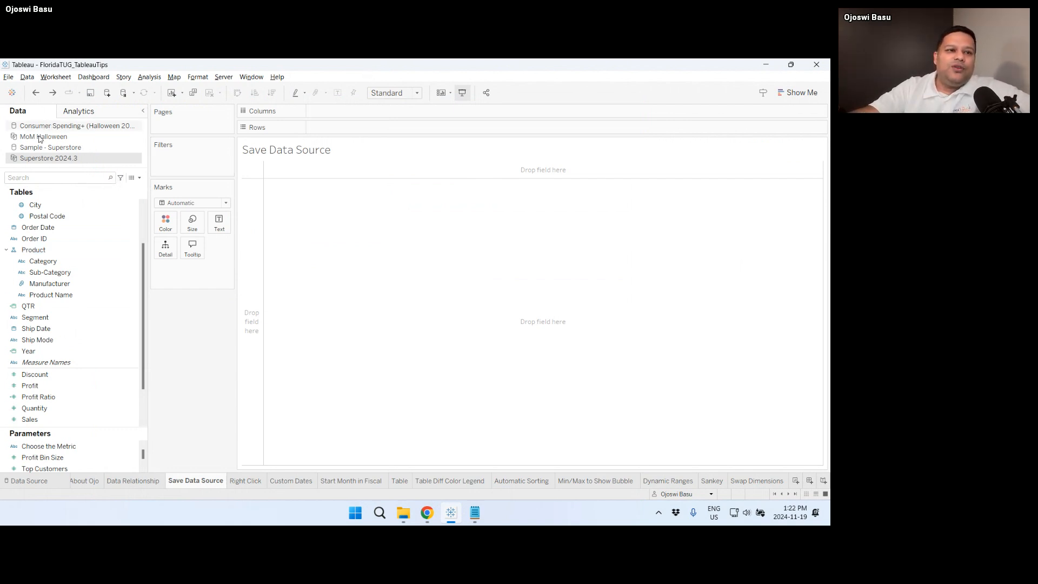
Close the Consumer Spending+ and Sample - Superstore data sources from the Data pane.
{"action": "right_click", "coordinate": [132, 130]}
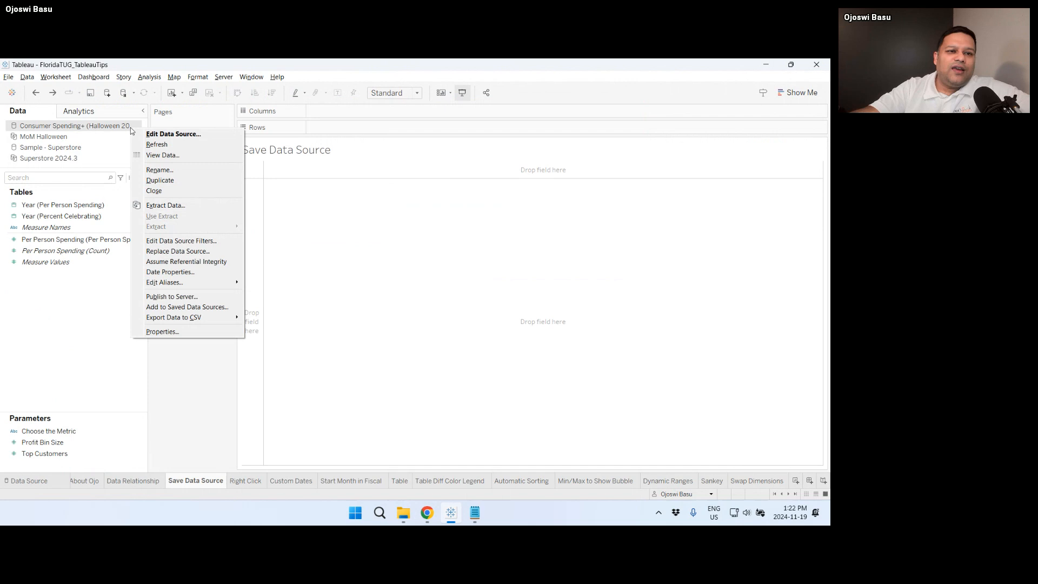
{"action": "left_click", "coordinate": [174, 193]}
{"action": "right_click", "coordinate": [97, 137]}
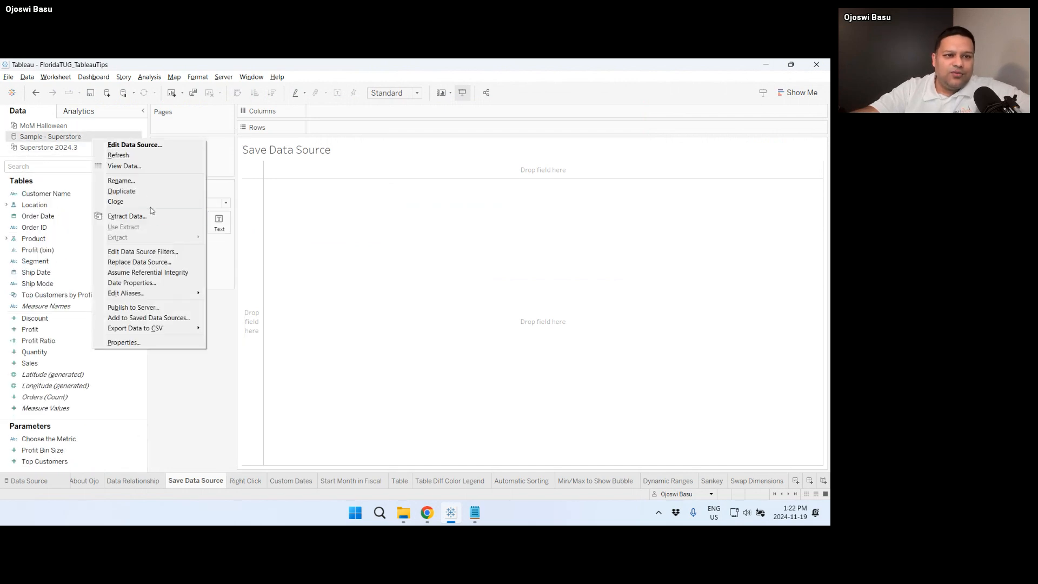
{"action": "left_click", "coordinate": [151, 206]}
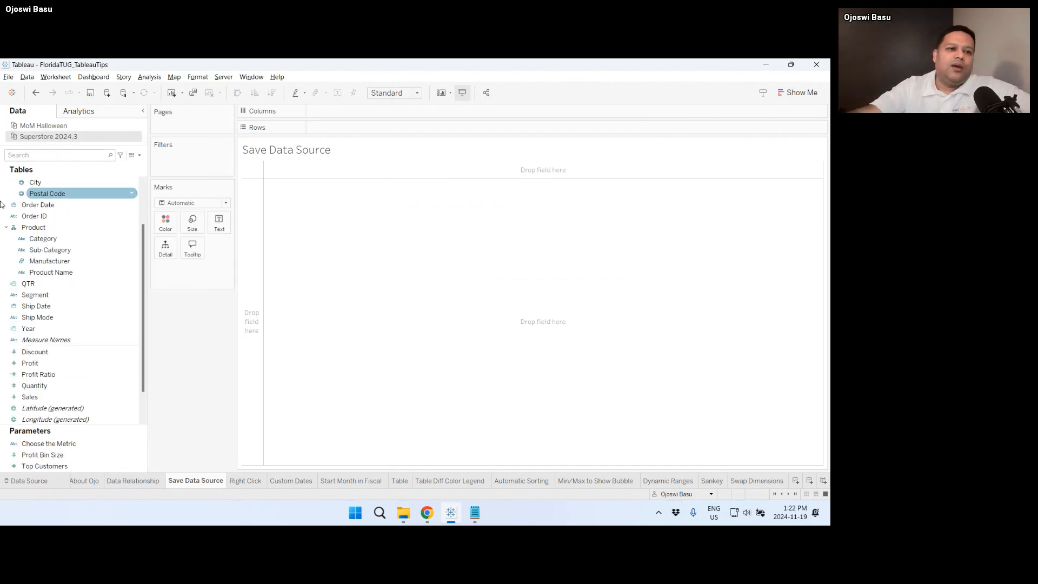
{"action": "left_click", "coordinate": [45, 285]}
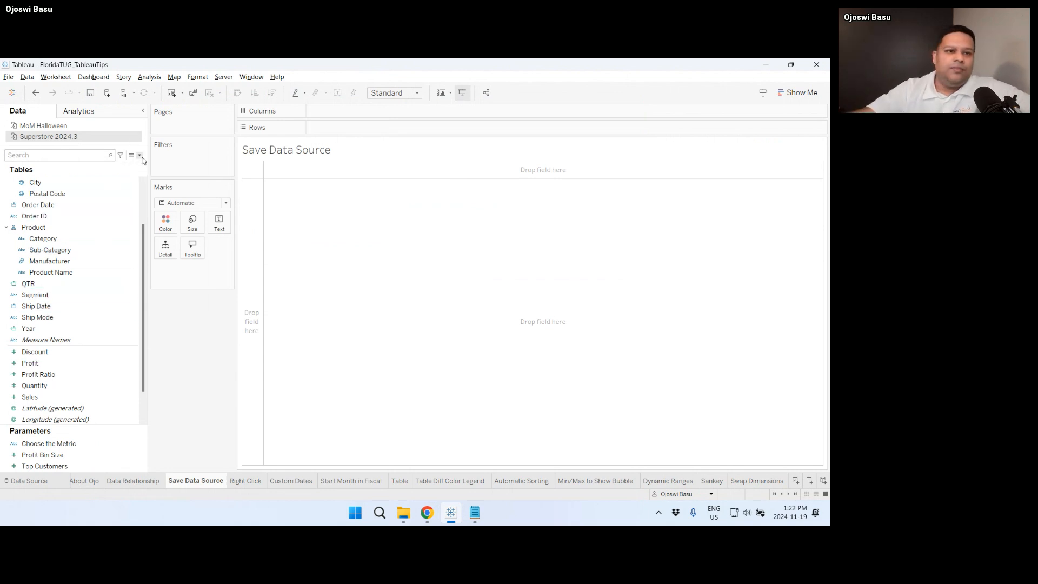
Try filtering the field list by Calculation, Dimension and Measure, clearing each filter.
{"action": "left_click", "coordinate": [121, 155]}
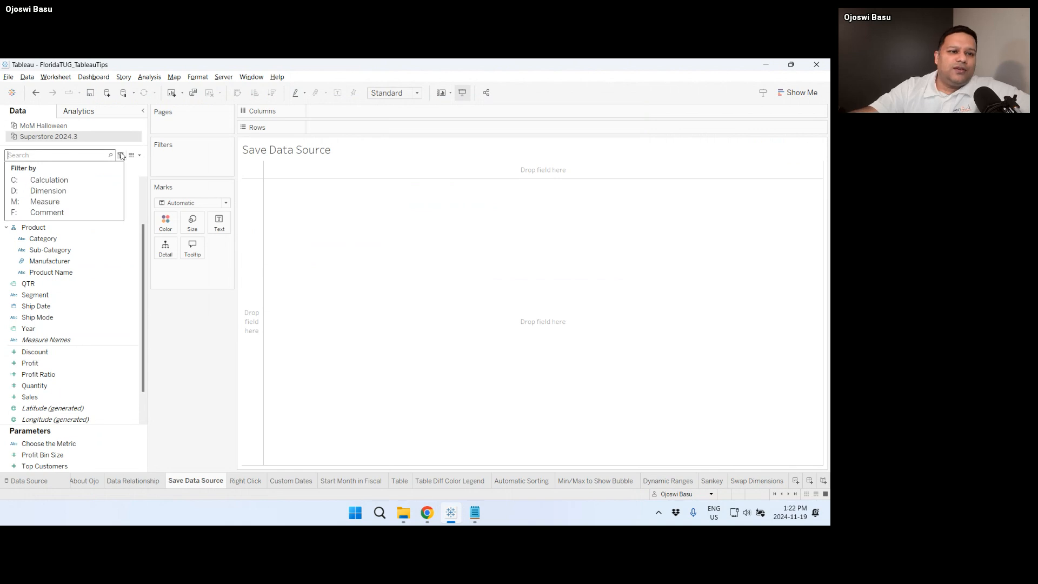
{"action": "left_click", "coordinate": [37, 180]}
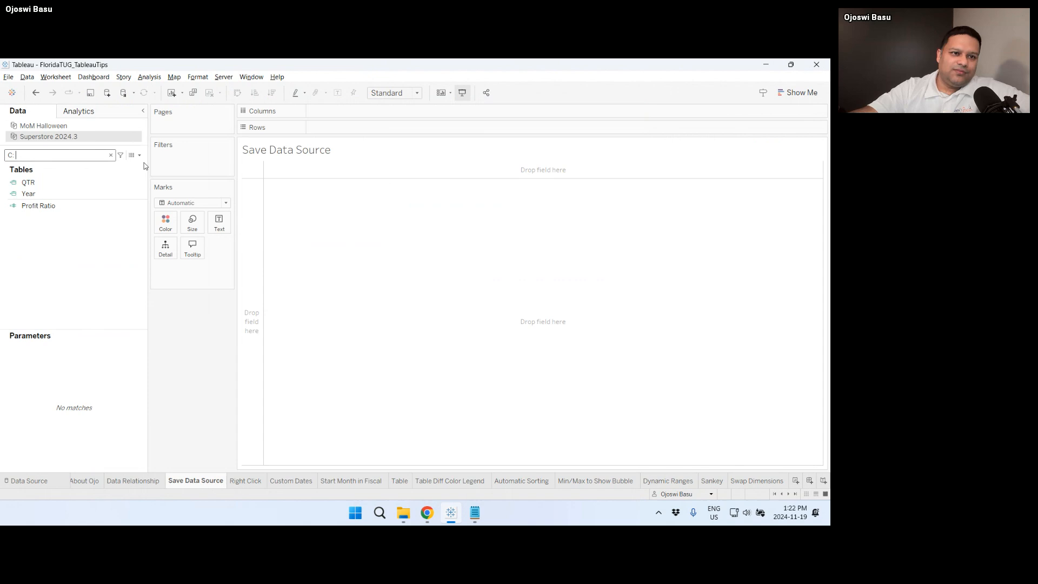
{"action": "left_click", "coordinate": [111, 155]}
{"action": "left_click", "coordinate": [120, 156]}
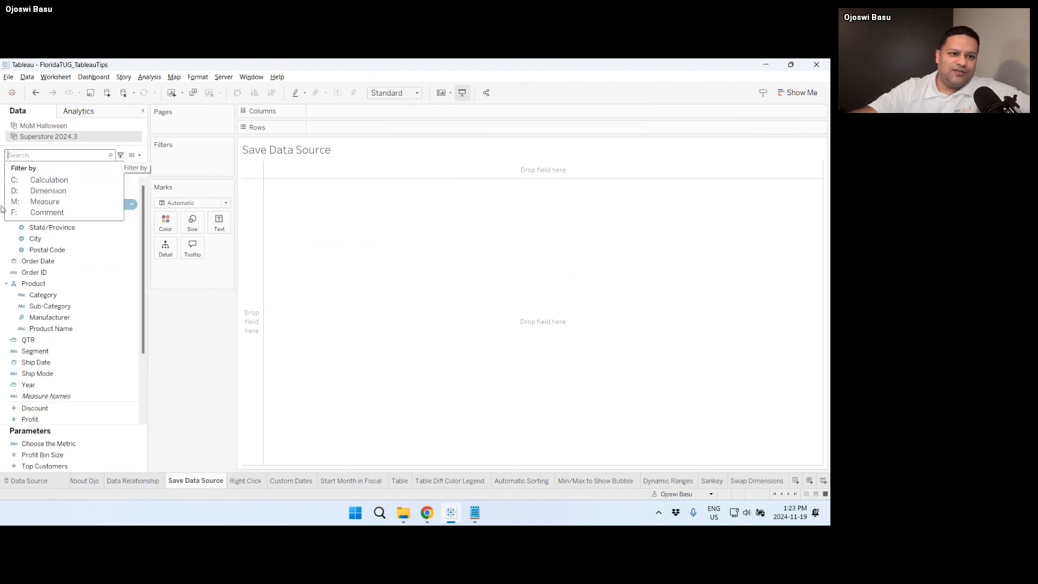
{"action": "left_click", "coordinate": [50, 195]}
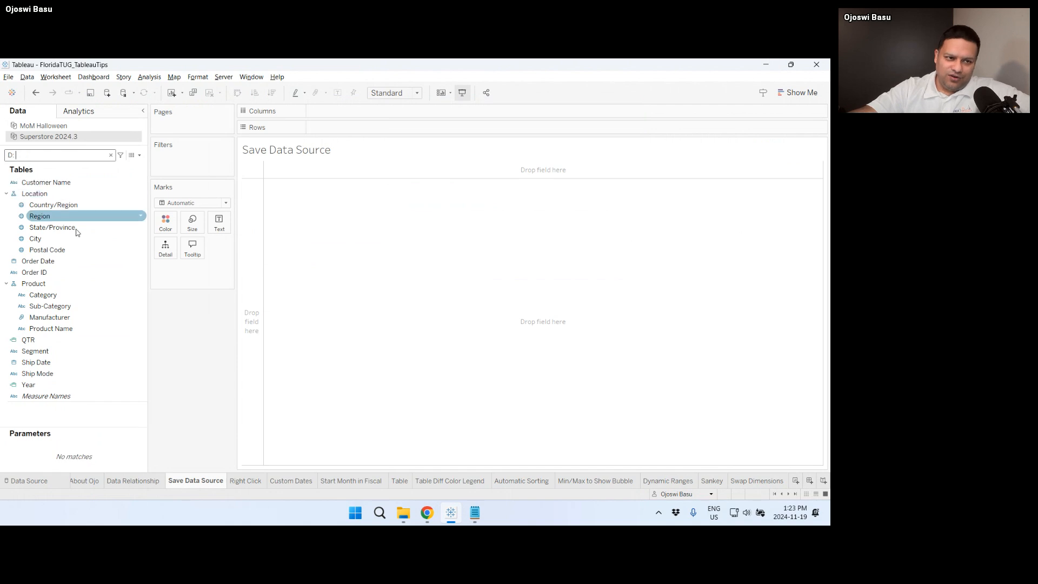
{"action": "left_click", "coordinate": [111, 155]}
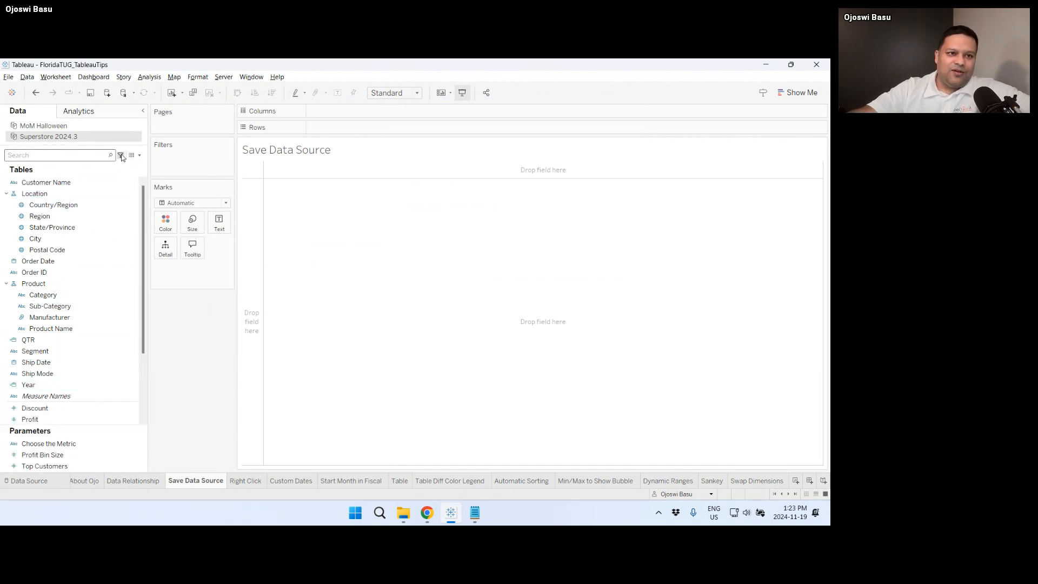
{"action": "left_click", "coordinate": [120, 155]}
{"action": "left_click", "coordinate": [55, 202]}
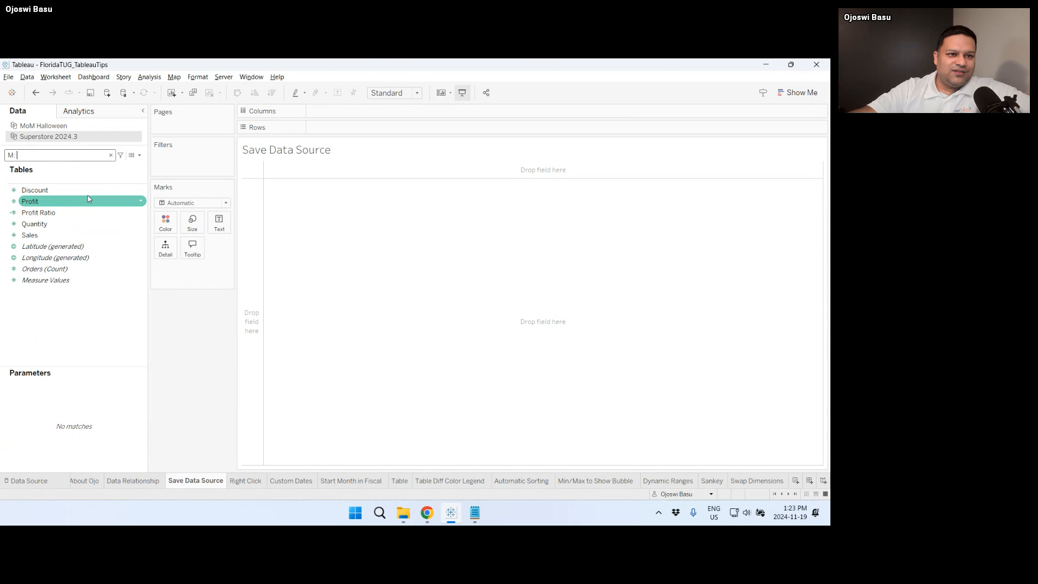
{"action": "left_click", "coordinate": [111, 155]}
{"action": "left_click", "coordinate": [121, 156]}
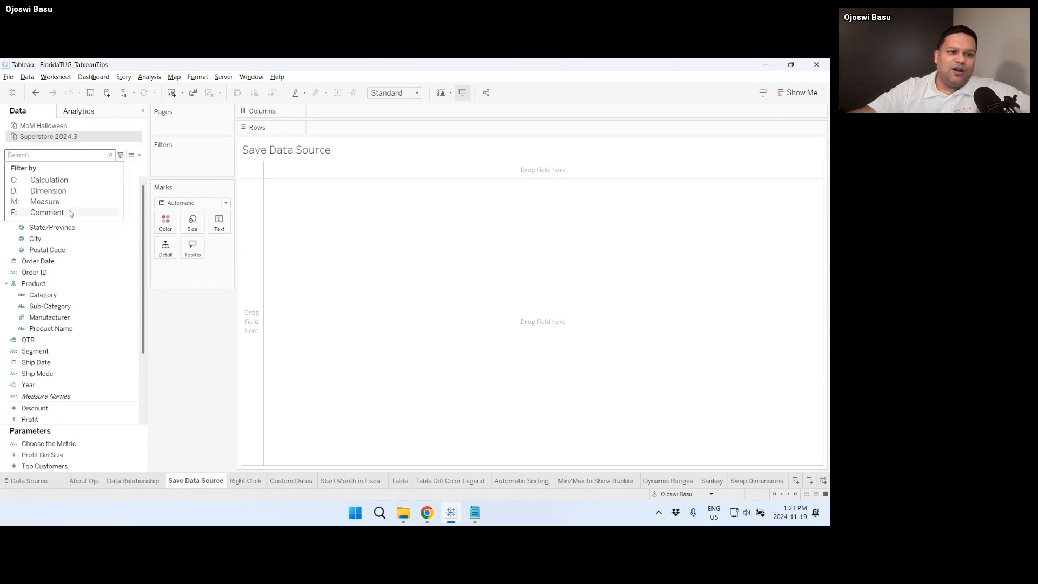
{"action": "left_click", "coordinate": [190, 339]}
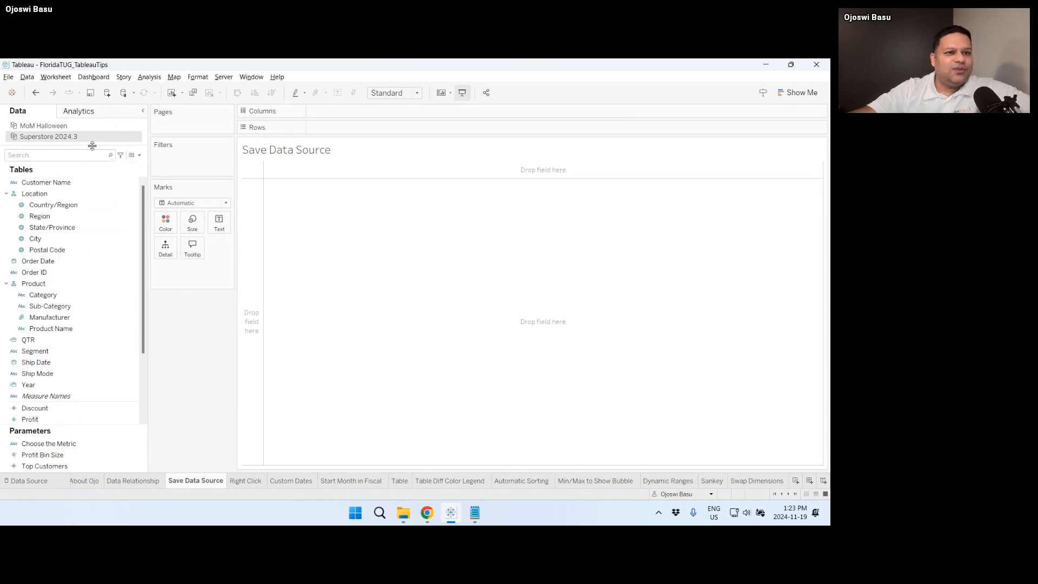
Search the fields for 'sear', 'a' and 'cat', clearing each search.
{"action": "left_click", "coordinate": [120, 156]}
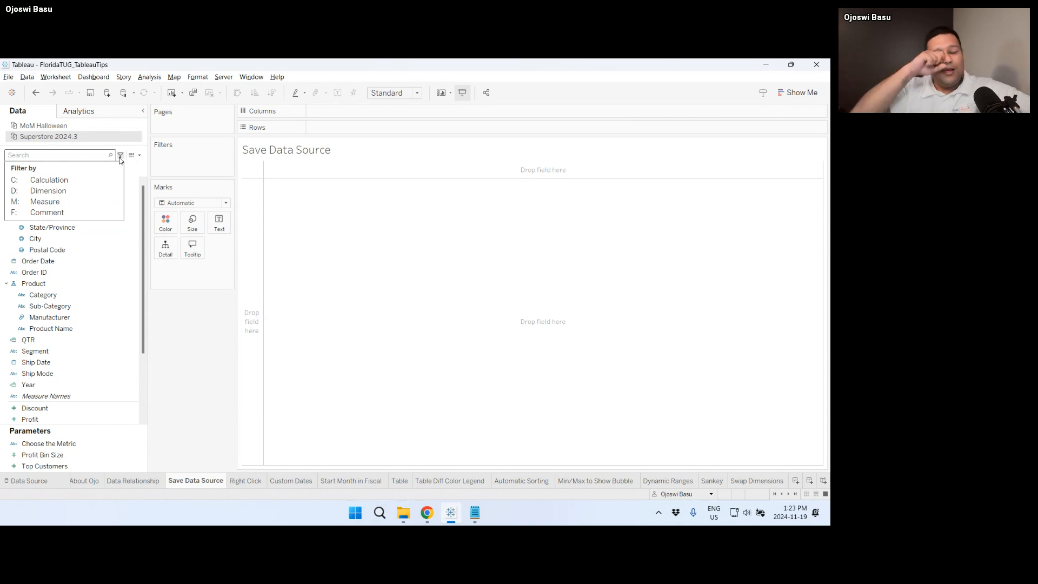
{"action": "left_click", "coordinate": [20, 157]}
{"action": "type", "text": "sear"}
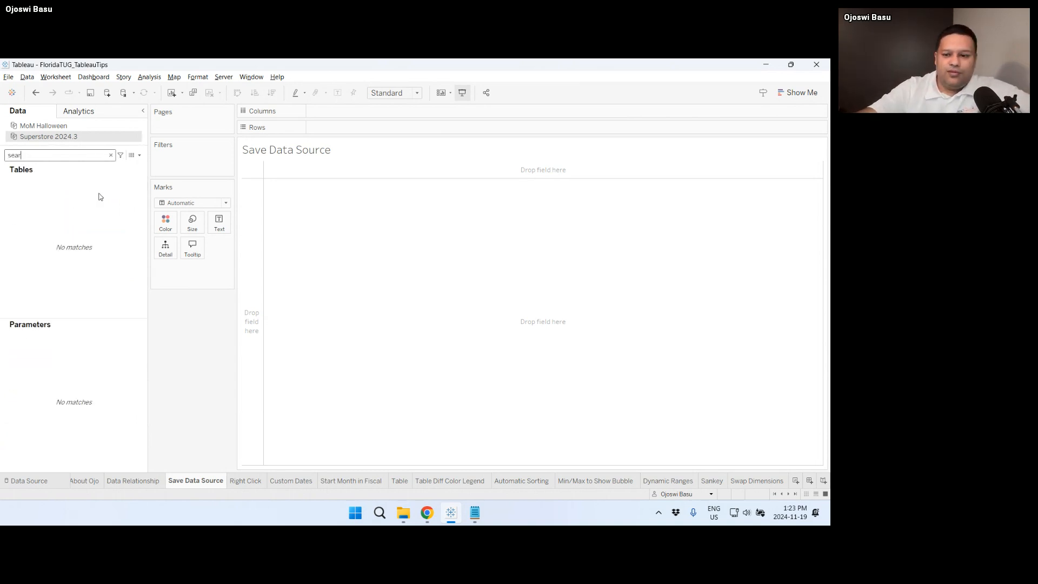
{"action": "key", "text": "BackSpace"}
{"action": "key", "text": "BackSpace"}
{"action": "key", "text": "BackSpace"}
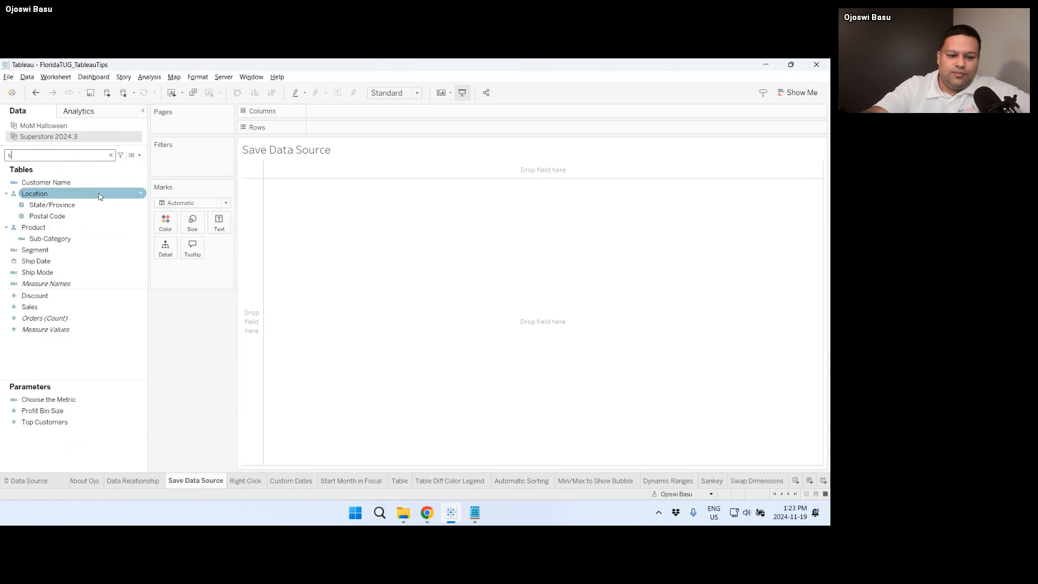
{"action": "type", "text": "al"}
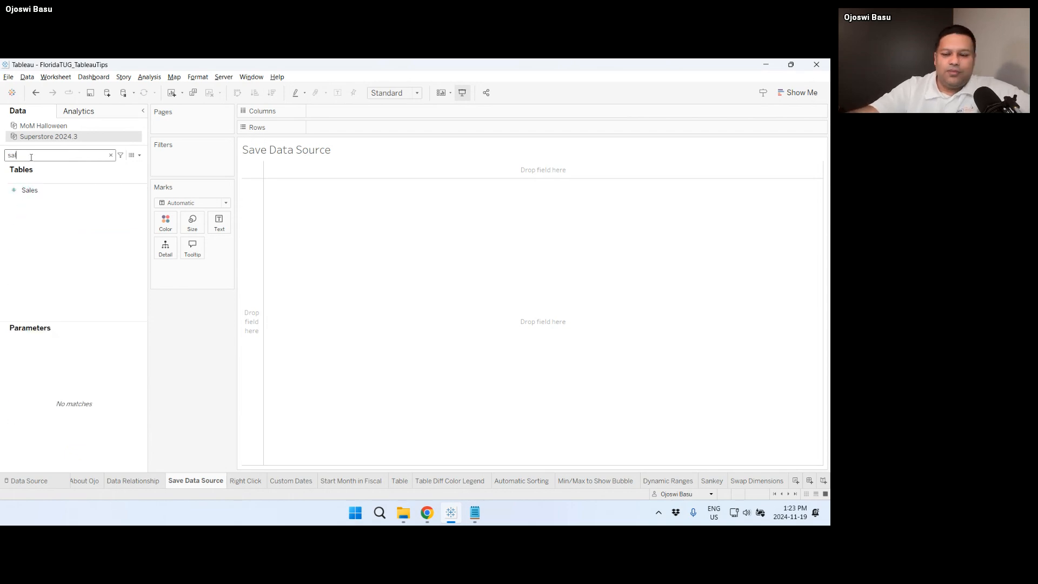
{"action": "key", "text": "BackSpace"}
{"action": "key", "text": "BackSpace"}
{"action": "type", "text": "cat"}
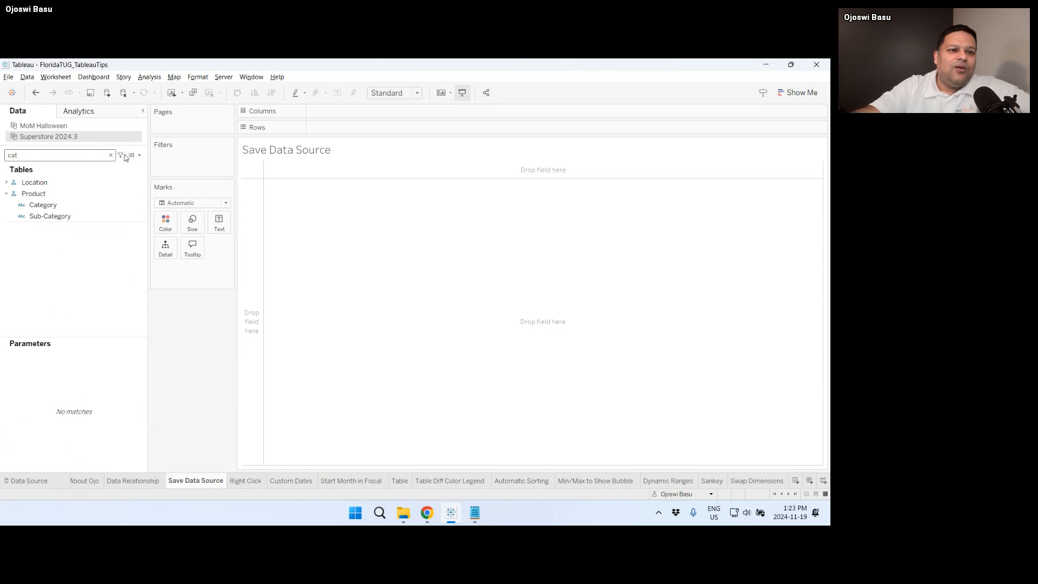
{"action": "key", "text": "BackSpace"}
{"action": "key", "text": "BackSpace"}
{"action": "key", "text": "BackSpace"}
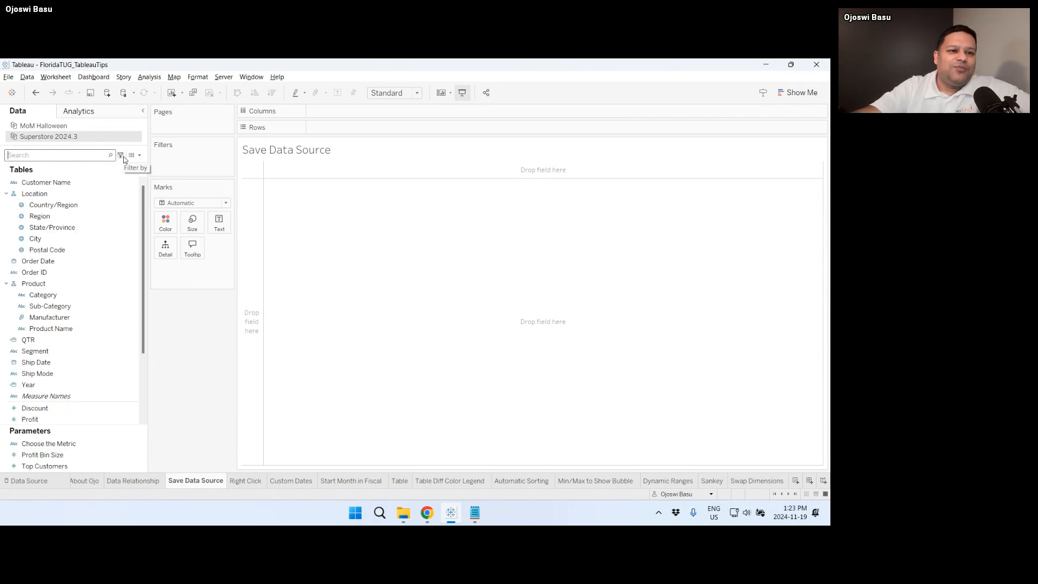
Filter the fields to calculated fields only, then clear the filter to list every field.
{"action": "left_click", "coordinate": [121, 156]}
{"action": "left_click", "coordinate": [57, 181]}
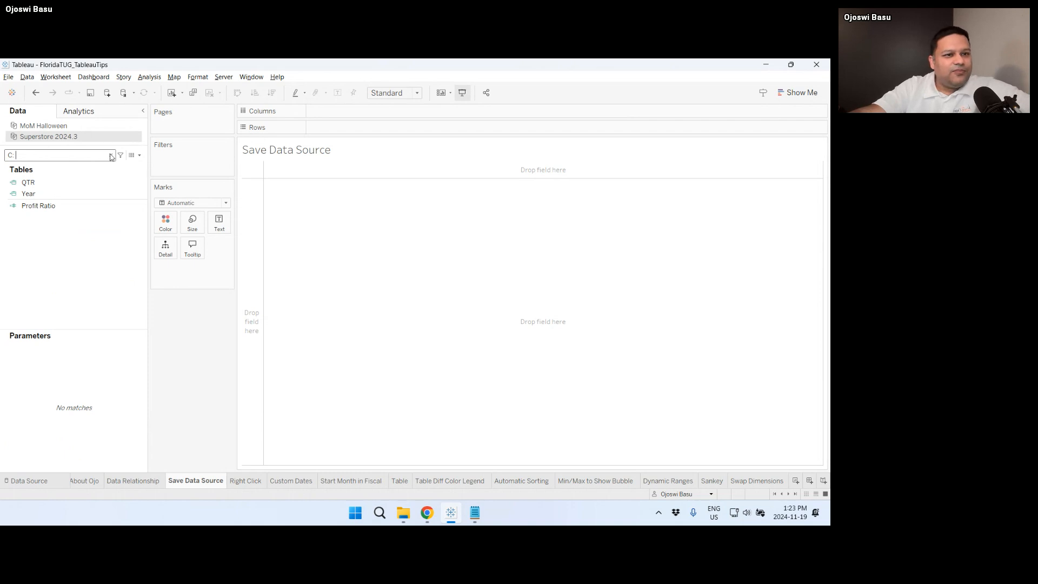
{"action": "left_click", "coordinate": [139, 155]}
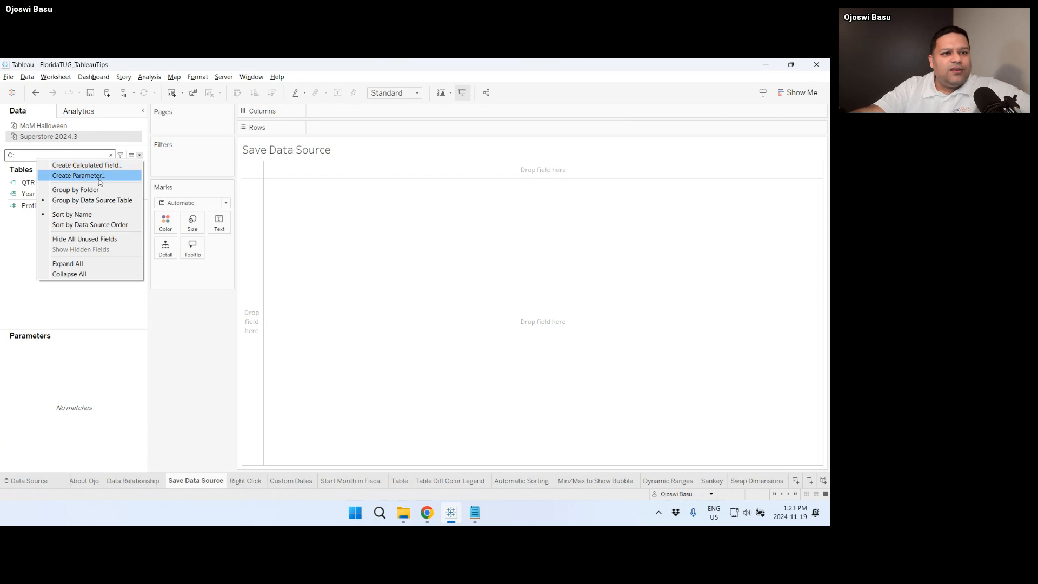
{"action": "left_click", "coordinate": [111, 155]}
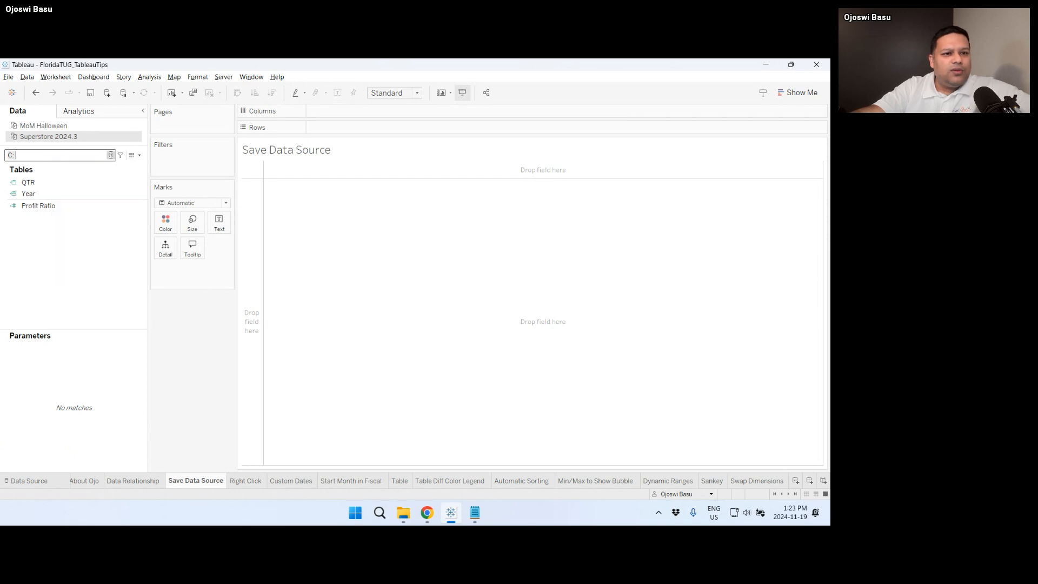
Create a calculated field and paste in all formulas copied from Calculations.txt.
{"action": "left_click", "coordinate": [140, 155]}
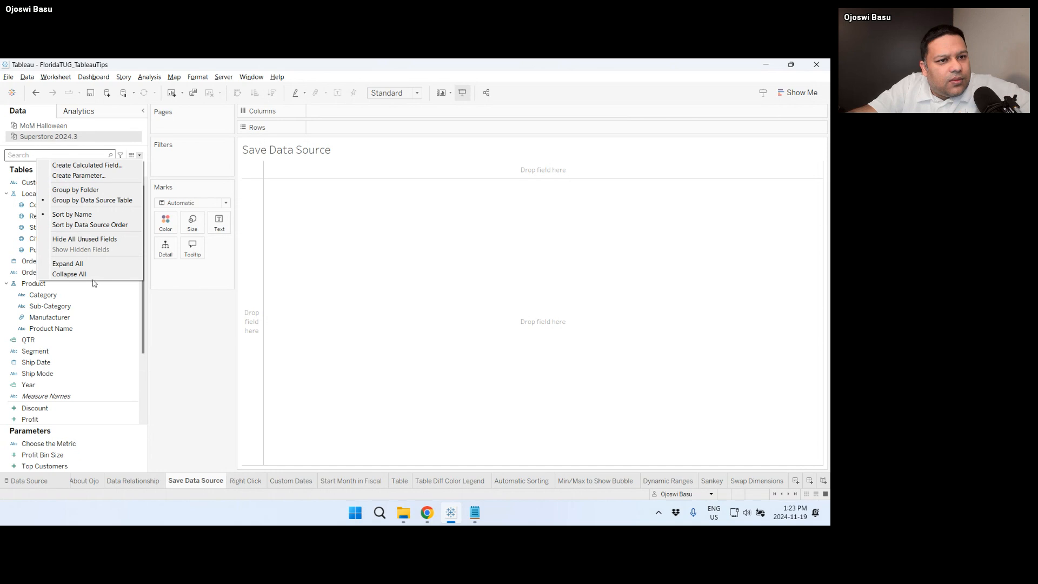
{"action": "left_click", "coordinate": [86, 164]}
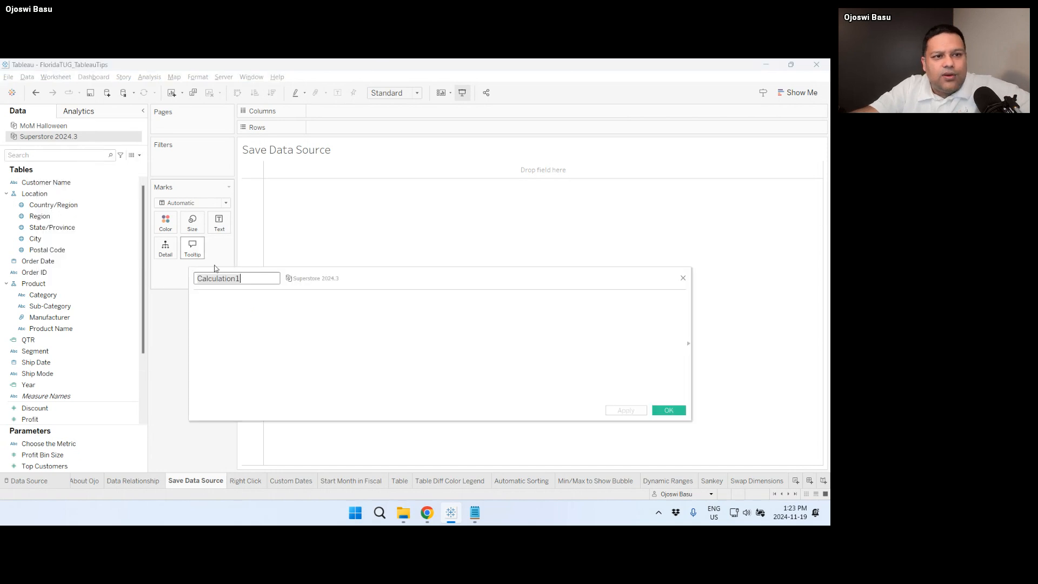
{"action": "left_click", "coordinate": [477, 512]}
{"action": "left_click", "coordinate": [430, 305]}
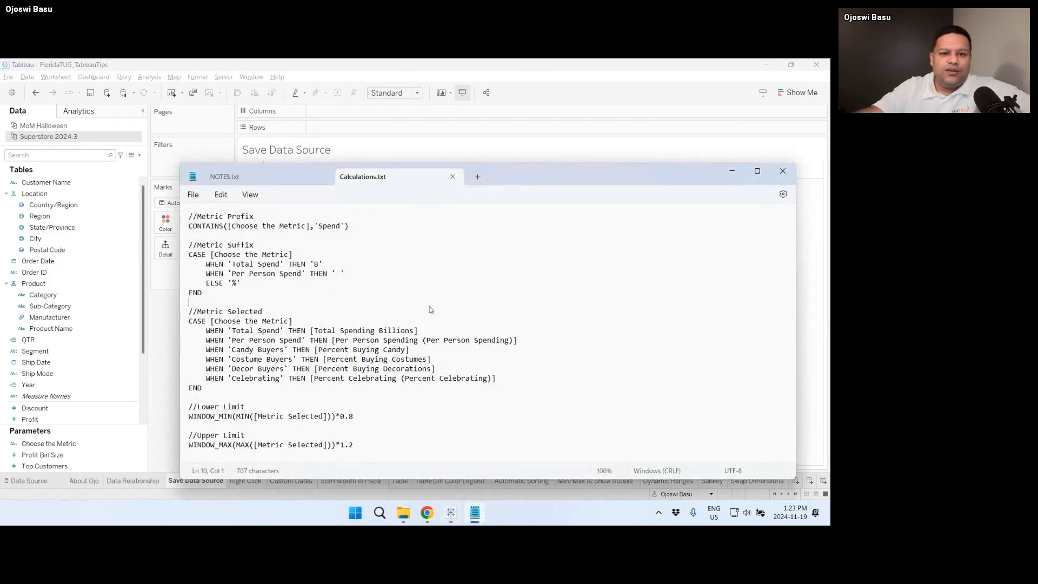
{"action": "key", "text": "ctrl+a"}
{"action": "key", "text": "ctrl+c"}
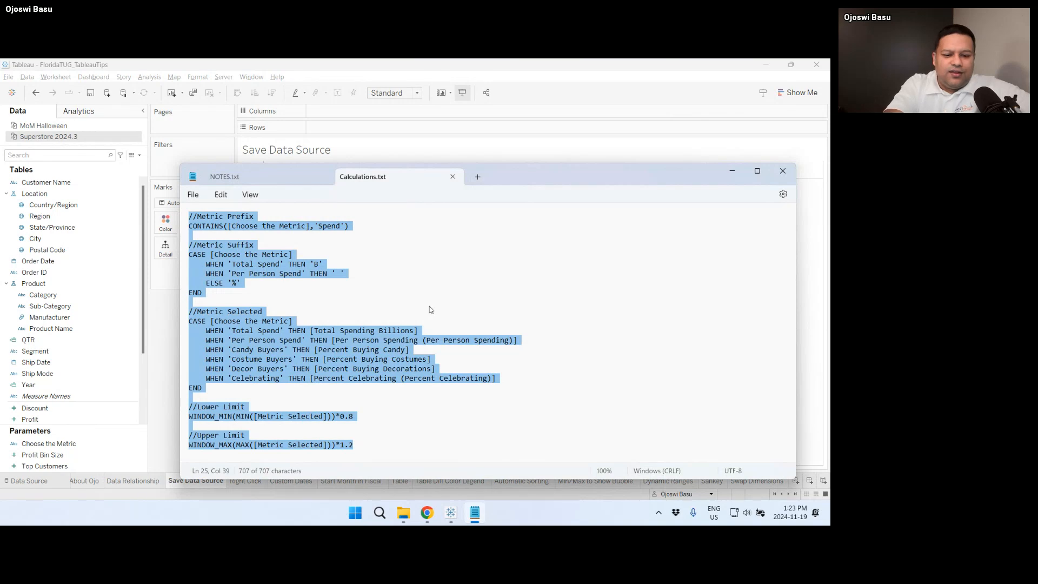
{"action": "left_click", "coordinate": [735, 173]}
{"action": "right_click", "coordinate": [385, 327]}
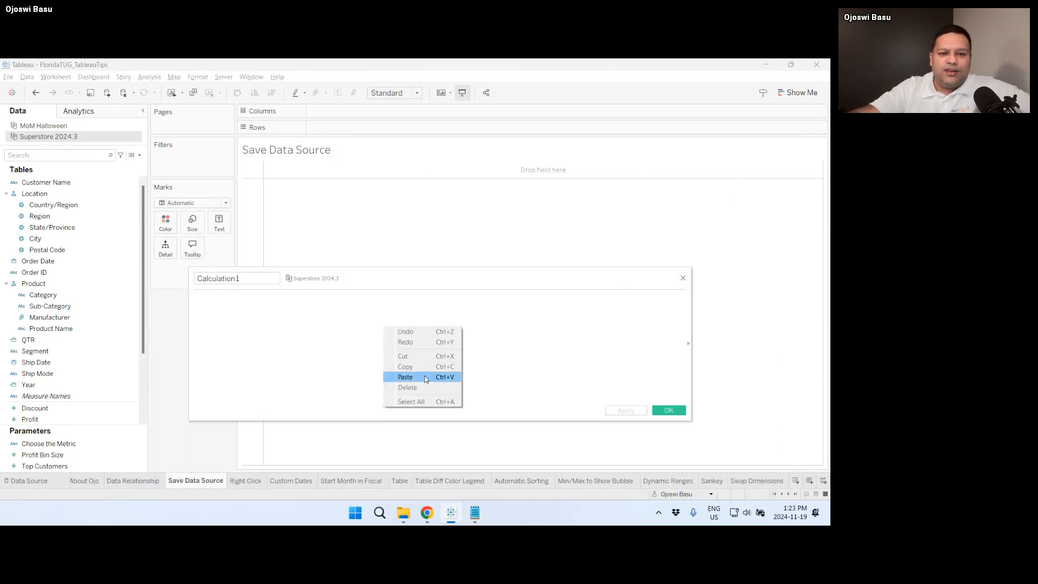
{"action": "left_click", "coordinate": [403, 375]}
Show the MoM Halloween fields and select the Metric Prefix formula lines.
{"action": "left_click_drag", "start_coordinate": [408, 282], "coordinate": [428, 165]}
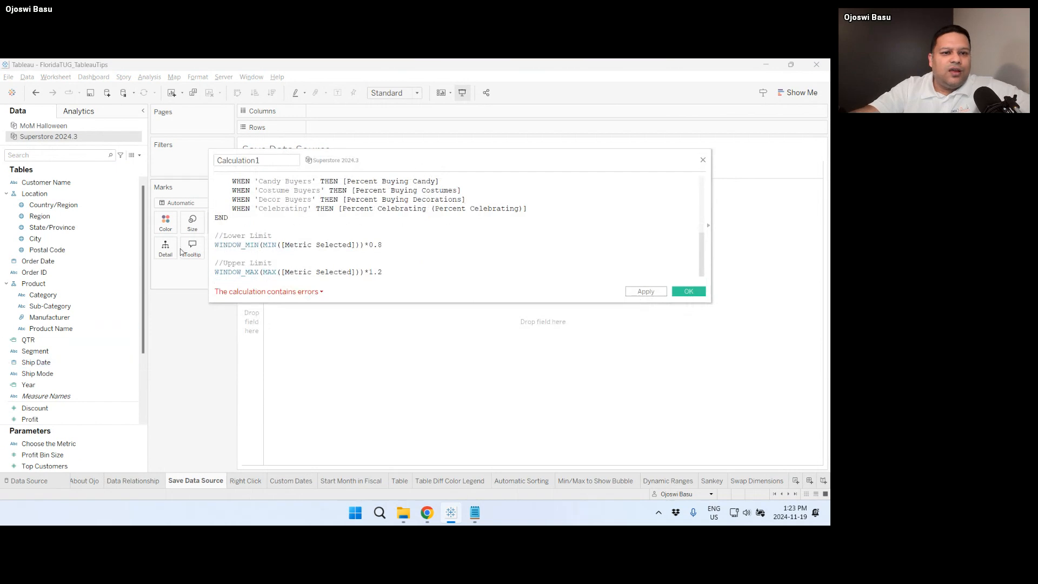
{"action": "scroll", "coordinate": [283, 261], "scroll_direction": "up", "scroll_amount": 1}
{"action": "scroll", "coordinate": [283, 261], "scroll_direction": "up", "scroll_amount": 4}
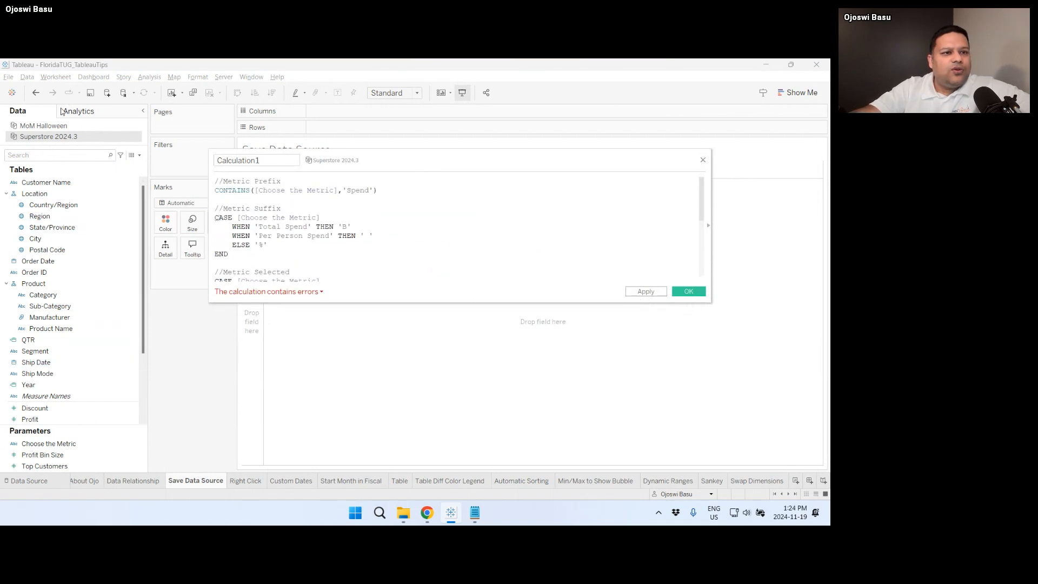
{"action": "left_click", "coordinate": [48, 128]}
{"action": "scroll", "coordinate": [352, 249], "scroll_direction": "down", "scroll_amount": 3}
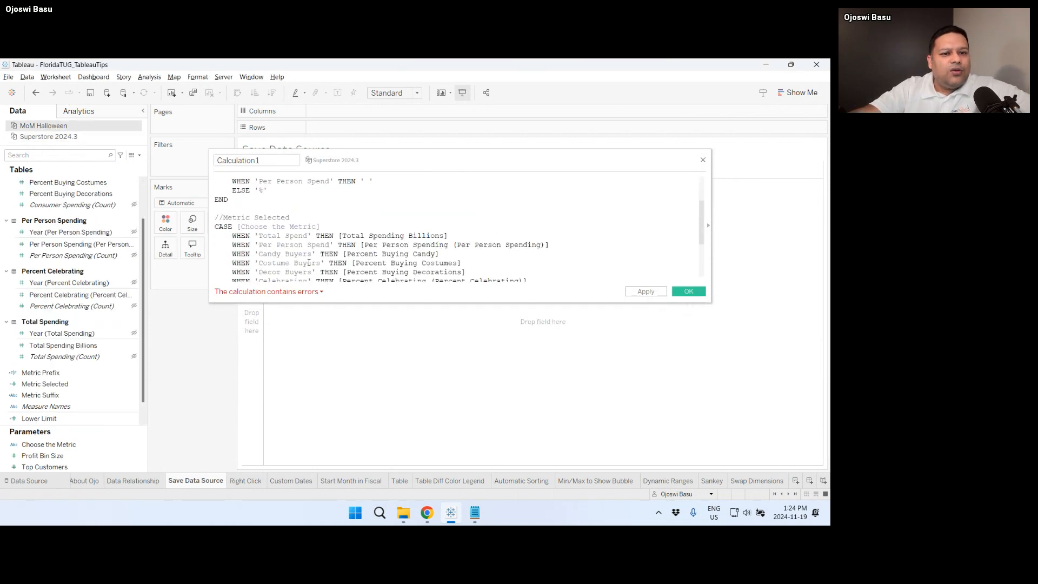
{"action": "scroll", "coordinate": [298, 270], "scroll_direction": "up", "scroll_amount": 2}
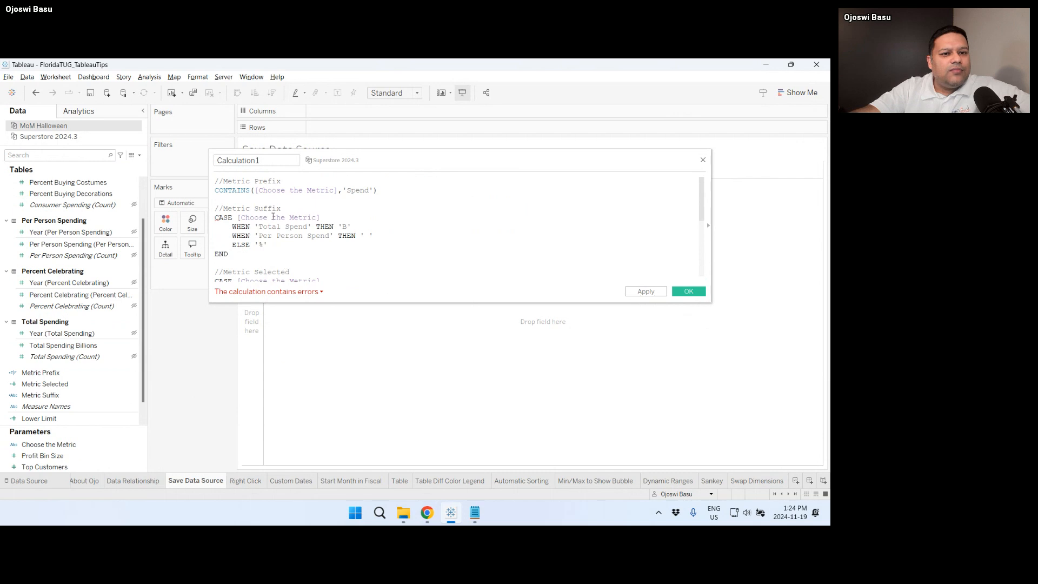
{"action": "left_click_drag", "start_coordinate": [393, 190], "coordinate": [216, 180]}
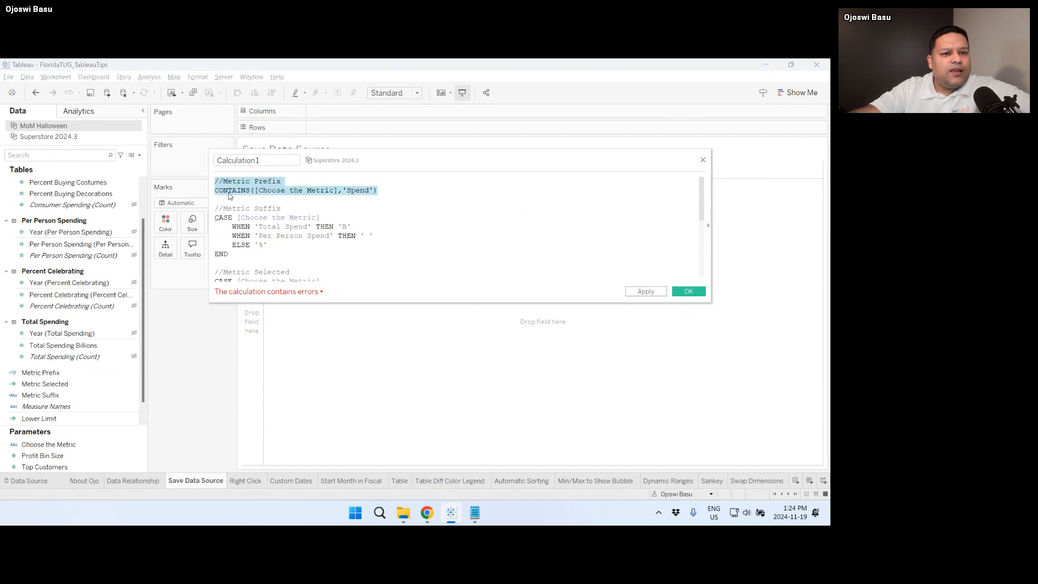
Filter the Data pane to calculated fields and select Metric Prefix, Metric Suffix, Lower Limit and Upper Limit.
{"action": "left_click", "coordinate": [122, 155]}
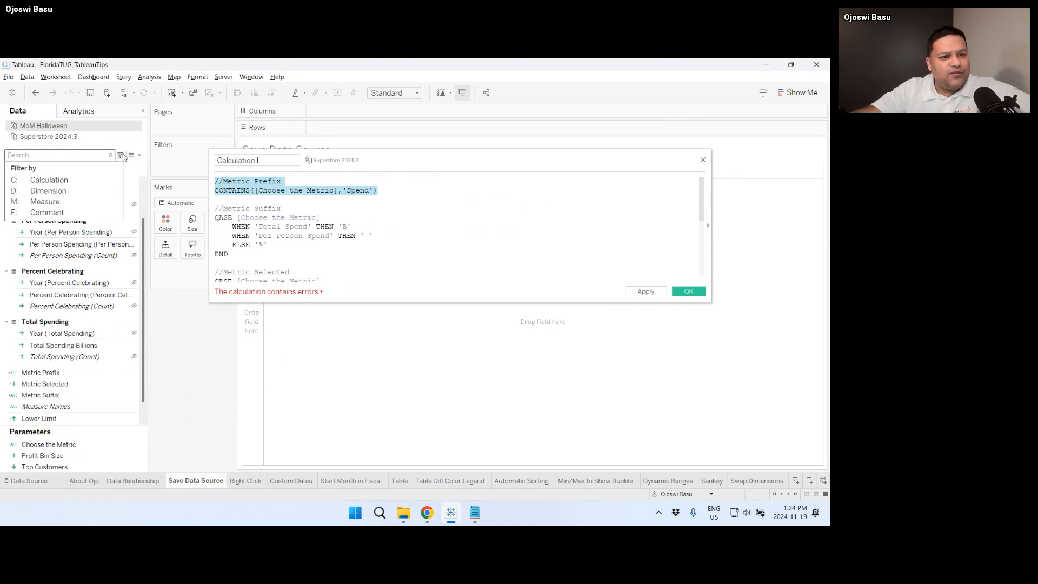
{"action": "left_click", "coordinate": [55, 180]}
{"action": "left_click", "coordinate": [57, 216]}
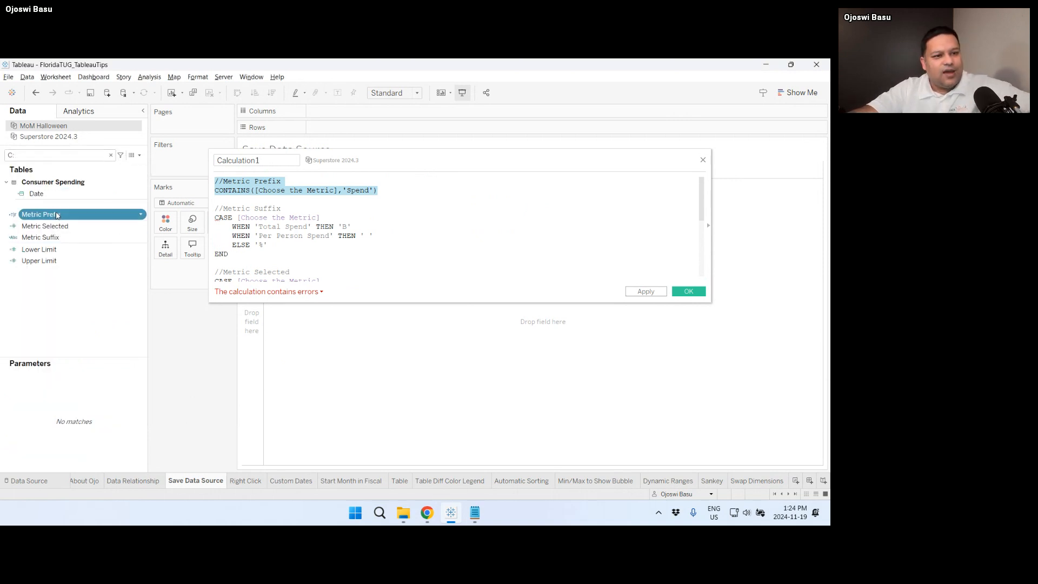
{"action": "left_click", "coordinate": [70, 227], "text": "ctrl"}
{"action": "left_click", "coordinate": [66, 227], "text": "ctrl"}
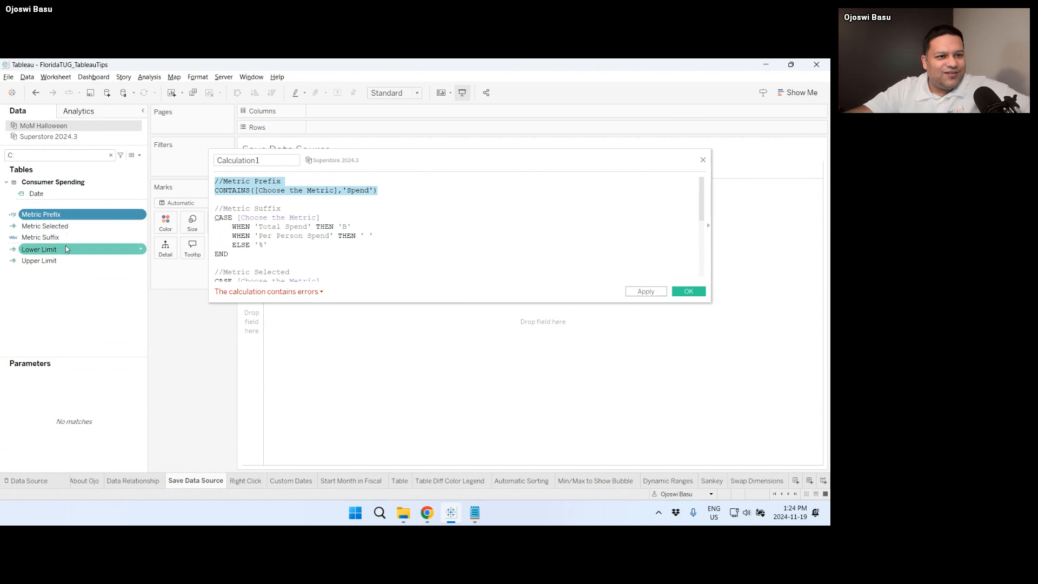
{"action": "left_click", "coordinate": [65, 238], "text": "ctrl"}
{"action": "left_click", "coordinate": [64, 251], "text": "ctrl"}
{"action": "left_click", "coordinate": [61, 261], "text": "ctrl"}
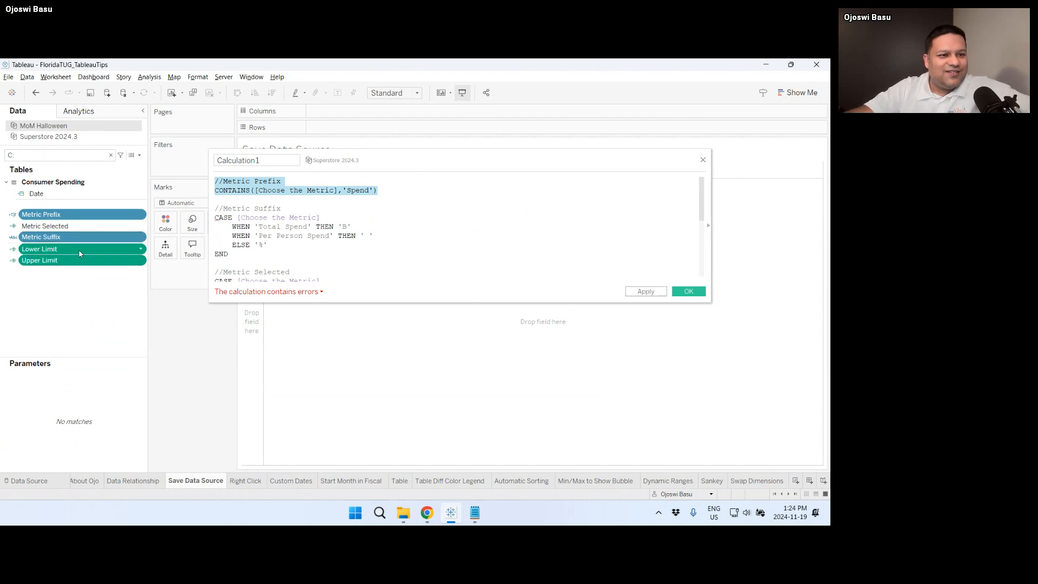
Delete the four selected calculations, then clear the calculation filter from the search box.
{"action": "right_click", "coordinate": [79, 249]}
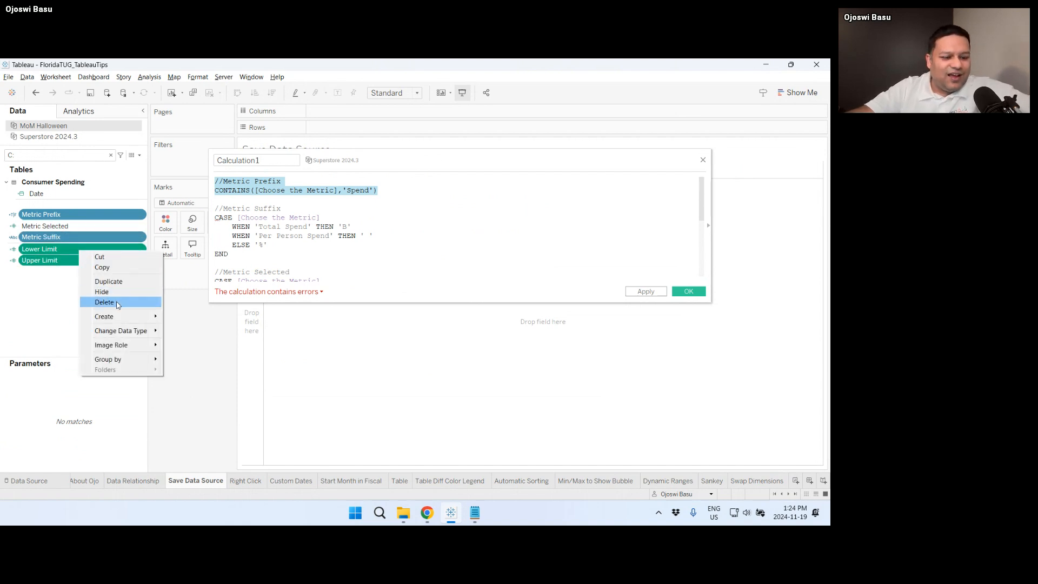
{"action": "left_click", "coordinate": [68, 218]}
{"action": "left_click", "coordinate": [61, 261], "text": "ctrl"}
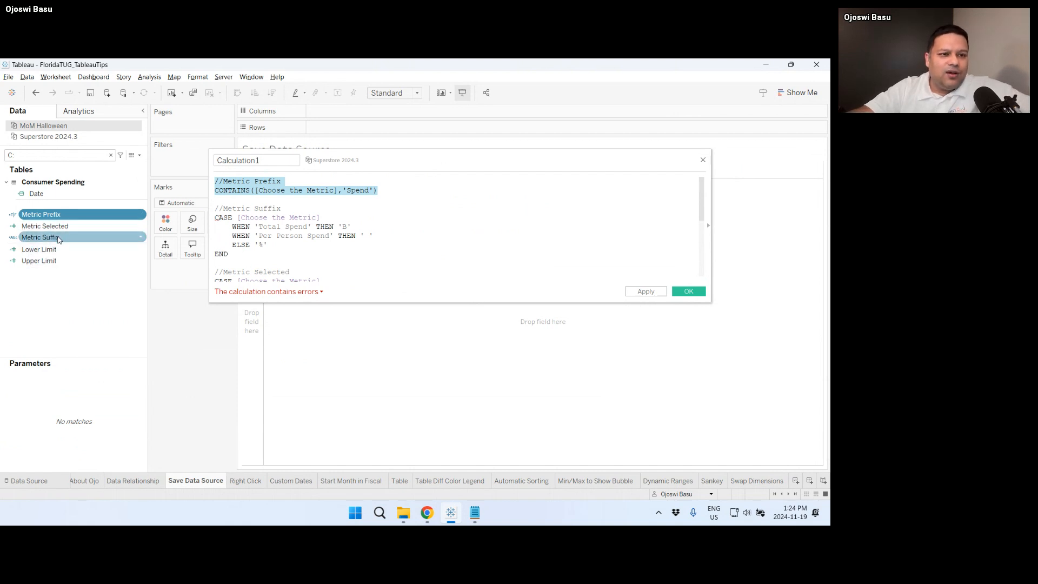
{"action": "left_click", "coordinate": [82, 241], "text": "ctrl"}
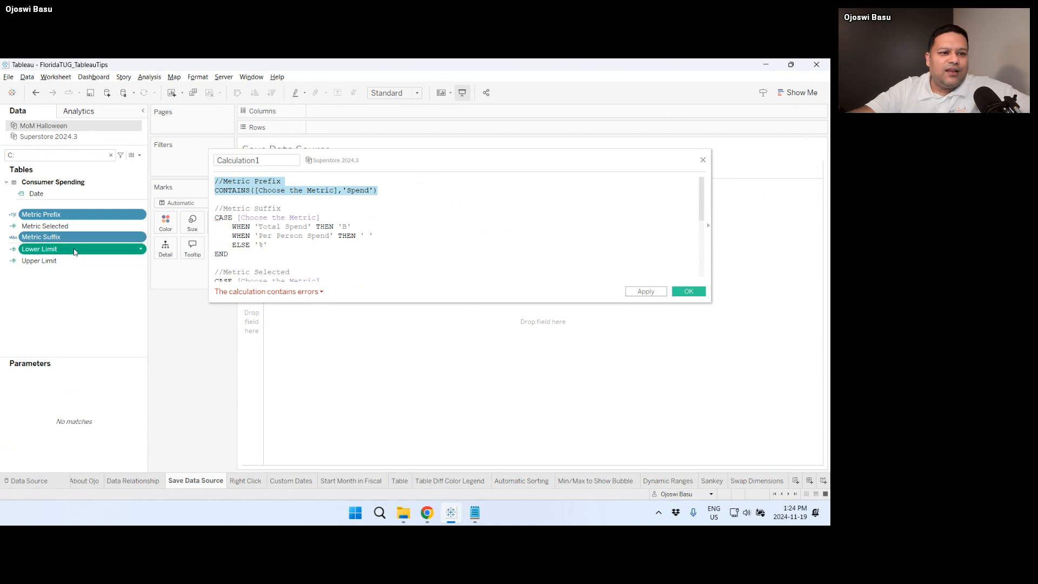
{"action": "left_click", "coordinate": [87, 249], "text": "ctrl"}
{"action": "left_click", "coordinate": [100, 260], "text": "ctrl"}
{"action": "right_click", "coordinate": [102, 252]}
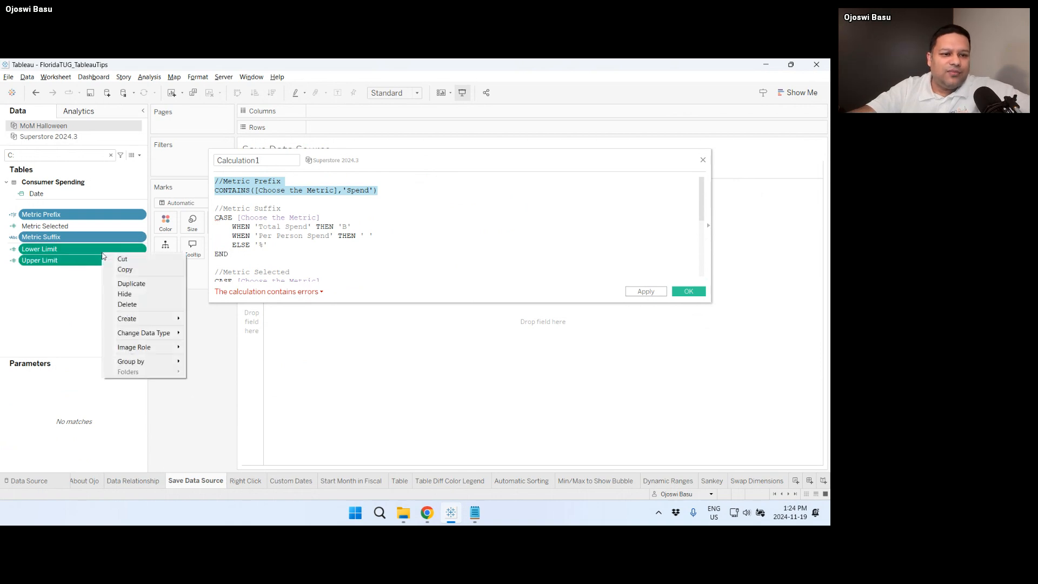
{"action": "left_click", "coordinate": [130, 306]}
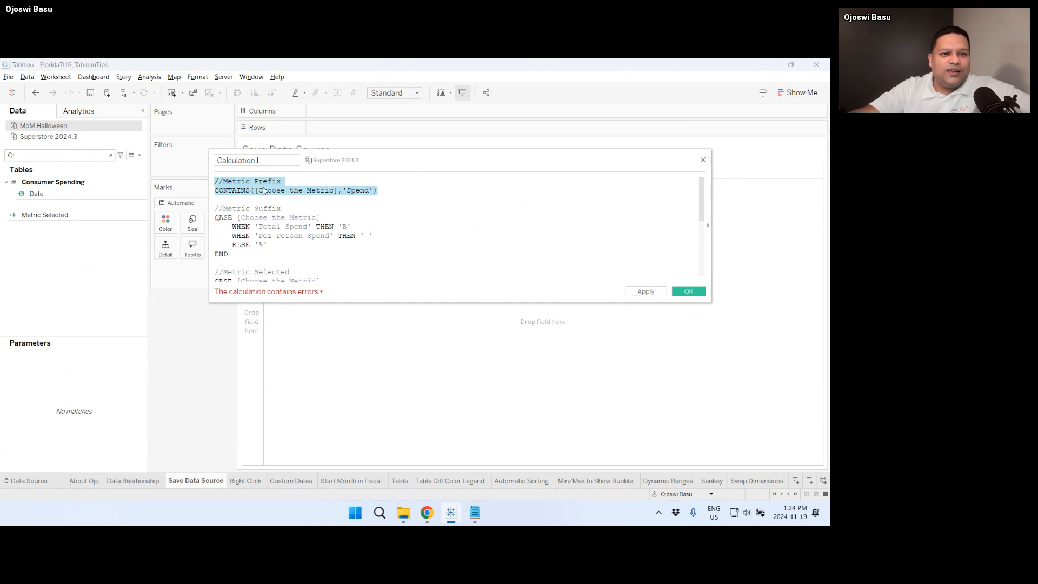
{"action": "left_click_drag", "start_coordinate": [271, 188], "coordinate": [297, 197]}
{"action": "left_click", "coordinate": [111, 155]}
Drag the Metric Prefix formula lines into the Data pane as a new field and enlarge the editor.
{"action": "scroll", "coordinate": [322, 209], "scroll_direction": "up", "scroll_amount": 2}
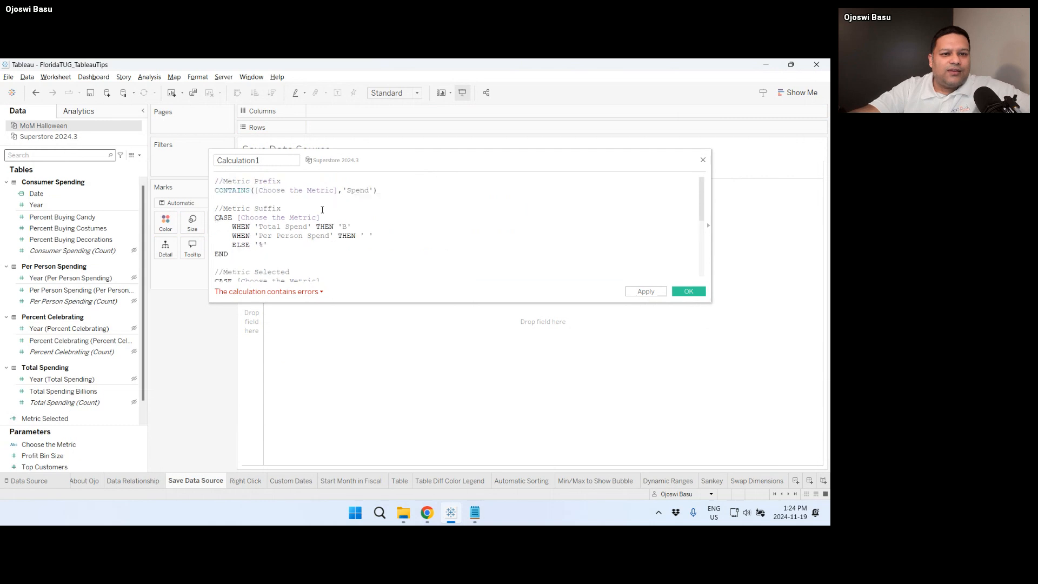
{"action": "left_click_drag", "start_coordinate": [392, 192], "coordinate": [64, 201]}
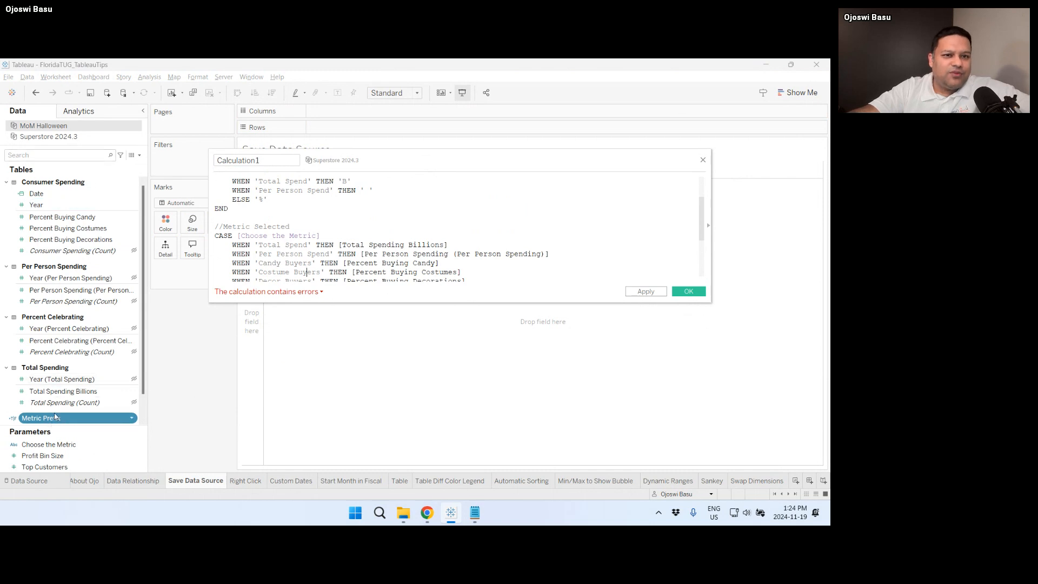
{"action": "scroll", "coordinate": [316, 218], "scroll_direction": "up", "scroll_amount": 2}
{"action": "left_click_drag", "start_coordinate": [334, 302], "coordinate": [348, 426]}
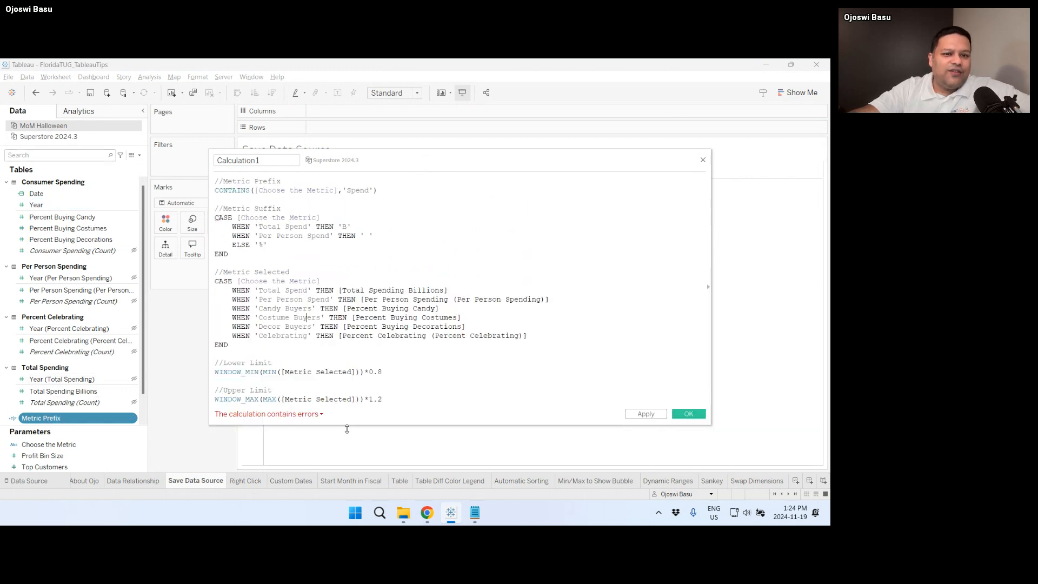
Filter to calculated fields and turn the Metric Selected, Lower Limit and Upper Limit formula blocks into fields.
{"action": "left_click", "coordinate": [110, 155]}
{"action": "left_click", "coordinate": [49, 181]}
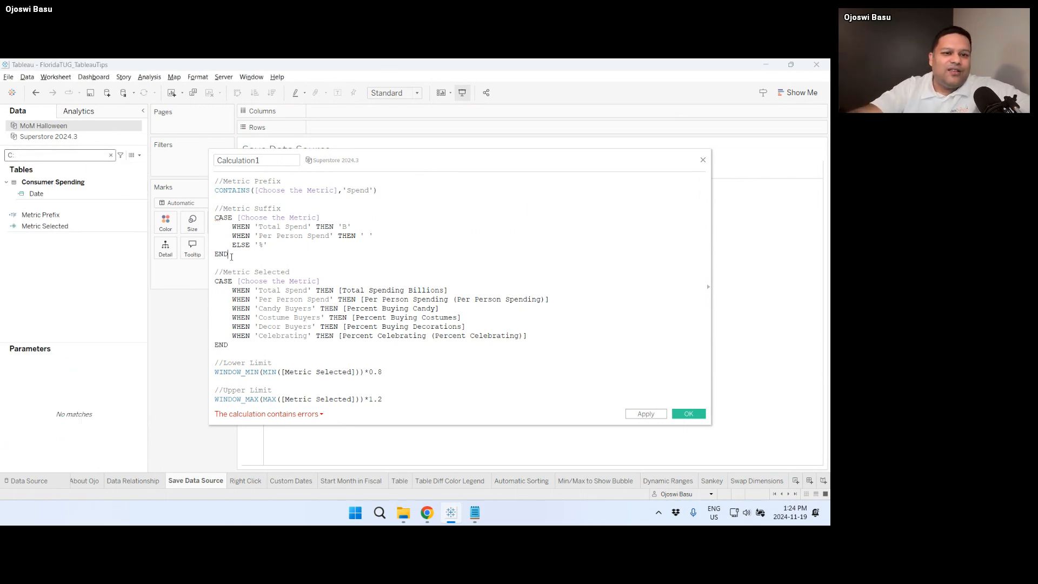
{"action": "left_click_drag", "start_coordinate": [285, 255], "coordinate": [64, 289]}
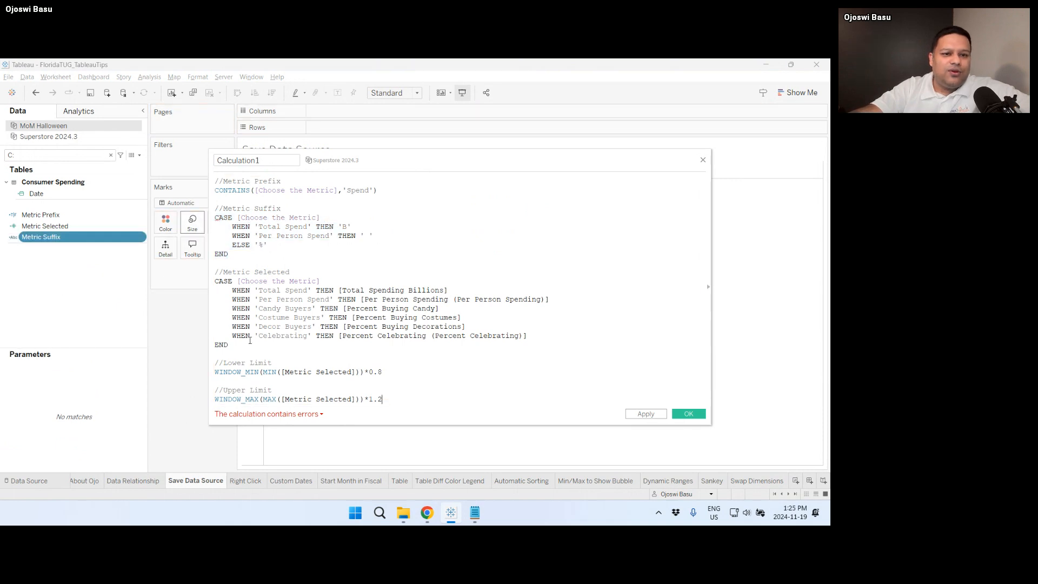
{"action": "left_click_drag", "start_coordinate": [250, 346], "coordinate": [186, 273]}
{"action": "left_click_drag", "start_coordinate": [258, 312], "coordinate": [71, 300]}
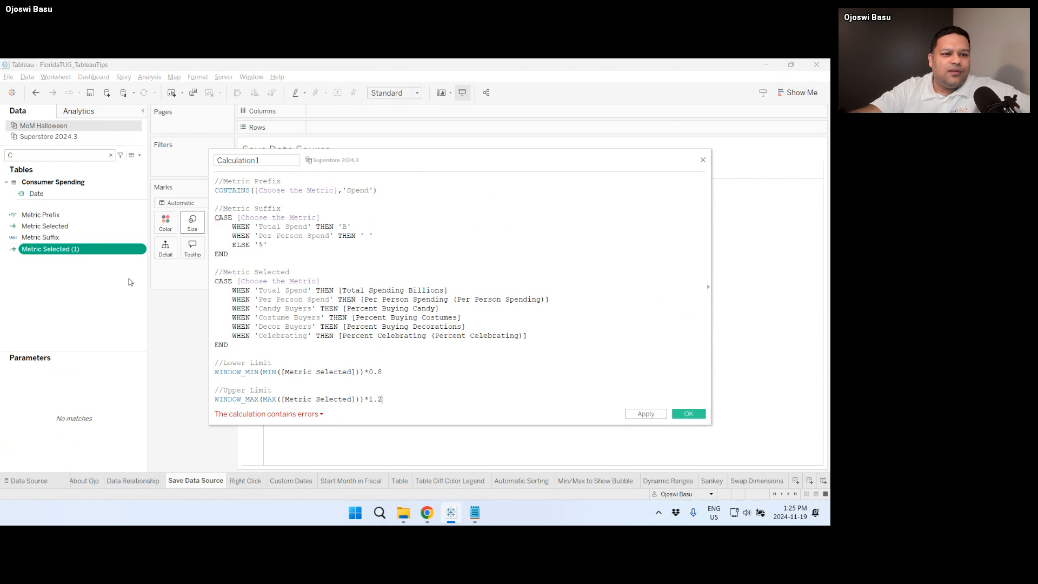
{"action": "left_click_drag", "start_coordinate": [384, 373], "coordinate": [93, 341]}
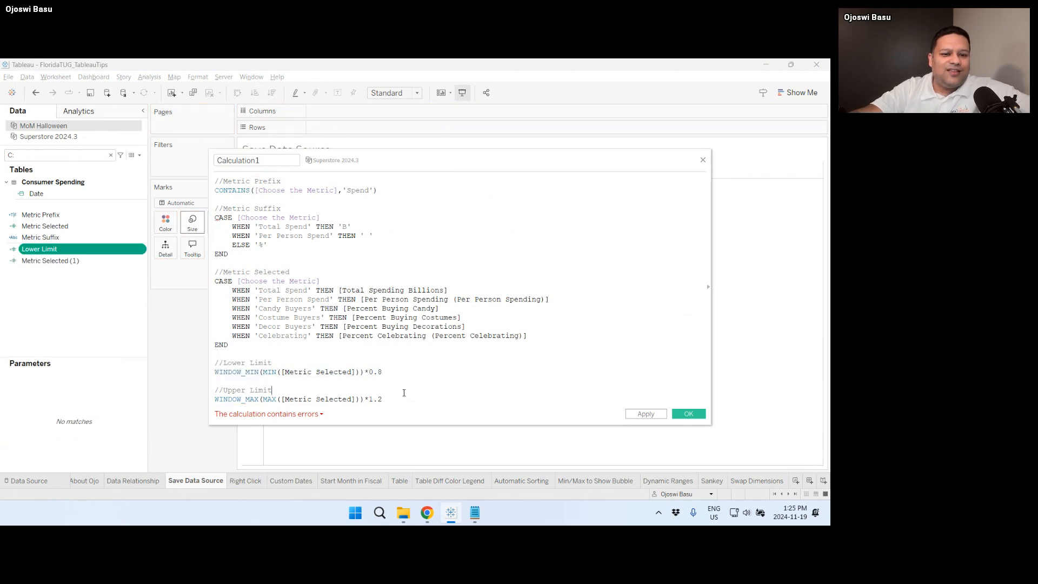
{"action": "left_click_drag", "start_coordinate": [401, 399], "coordinate": [46, 309]}
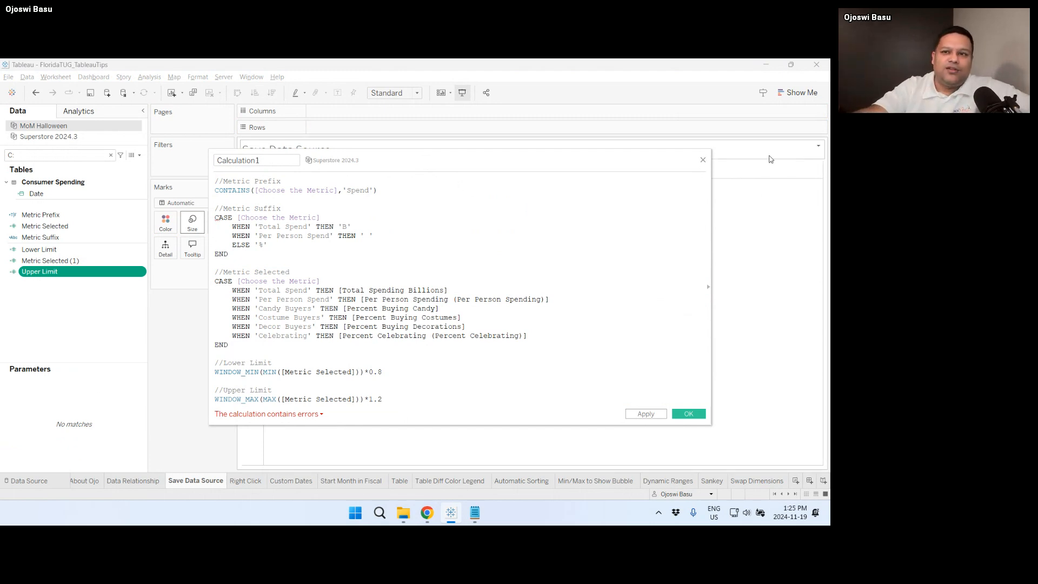
Close the calculation editor and delete the duplicate Metric Selected (1) field.
{"action": "left_click", "coordinate": [703, 161]}
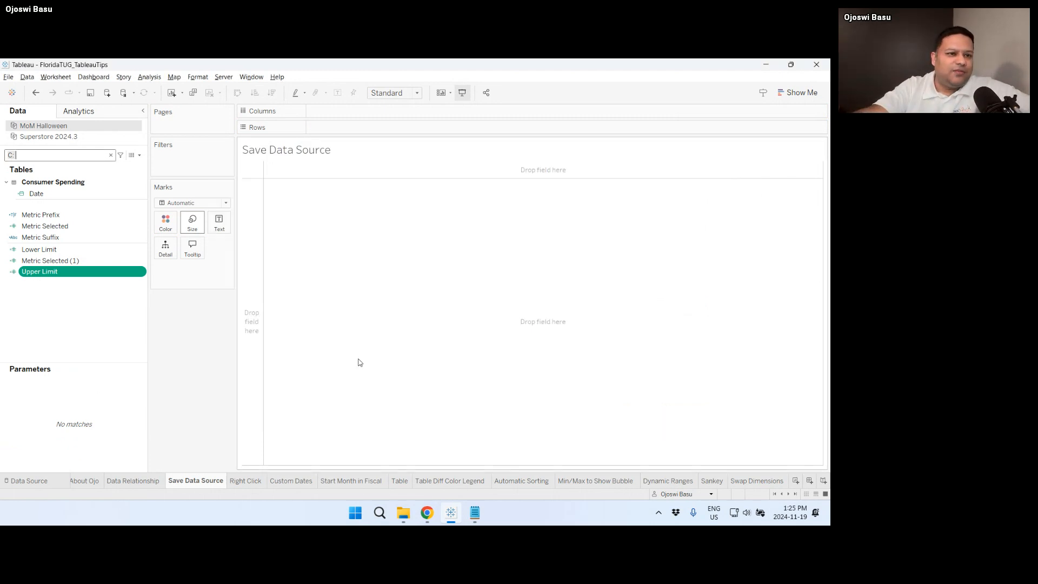
{"action": "right_click", "coordinate": [87, 262]}
{"action": "left_click", "coordinate": [137, 351]}
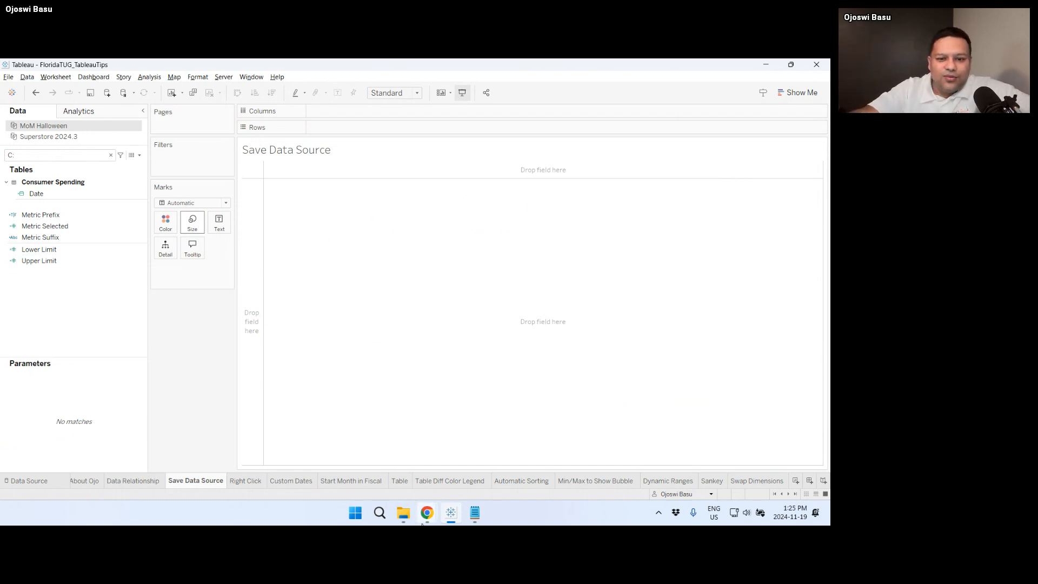
{"action": "mouse_move", "coordinate": [427, 513]}
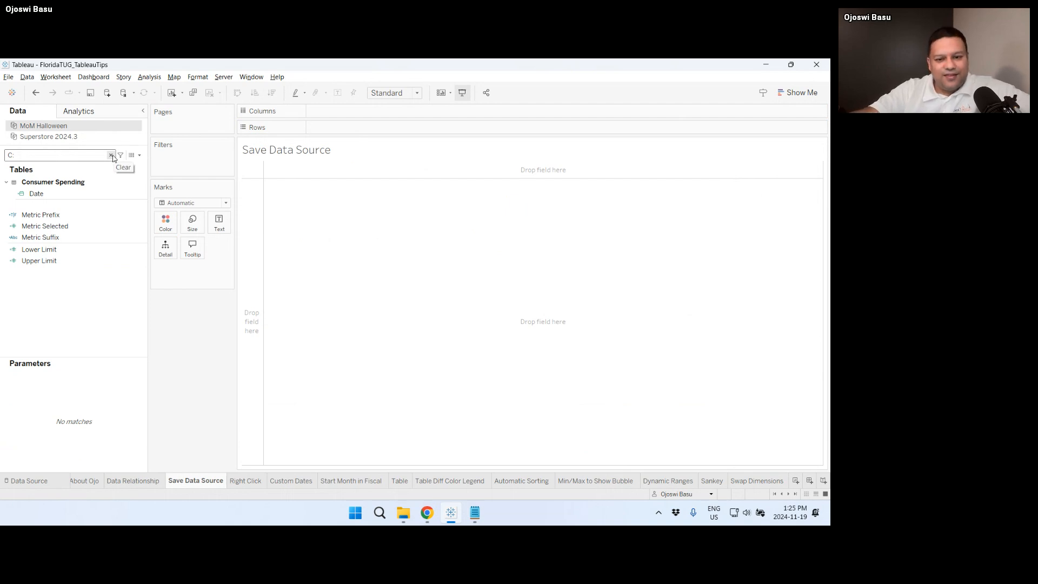
Select the Metric Suffix formula in Notepad's Calculations.txt, then go back to the Tableau workbook.
{"action": "left_click", "coordinate": [479, 518]}
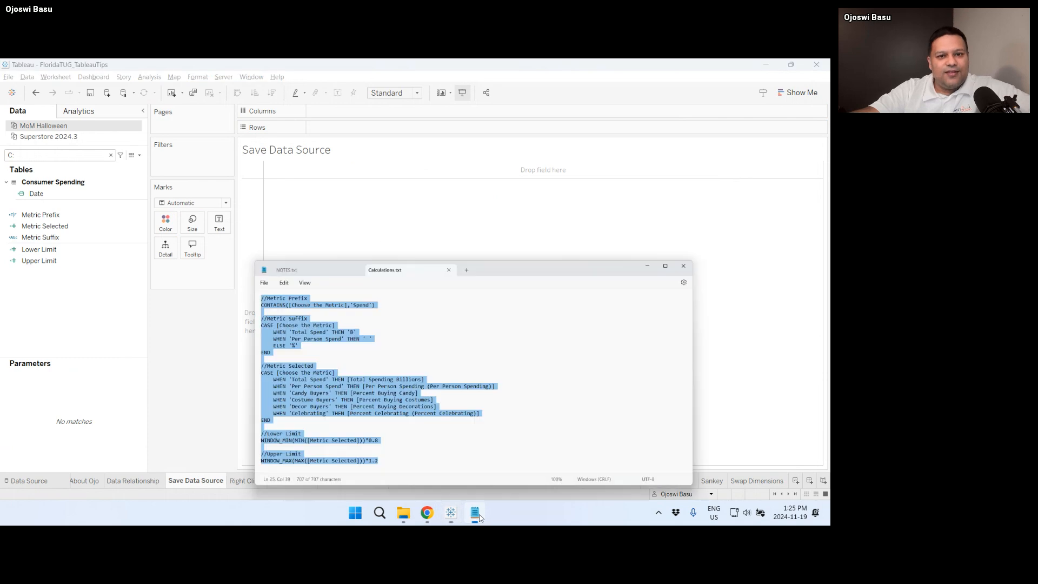
{"action": "left_click", "coordinate": [416, 340]}
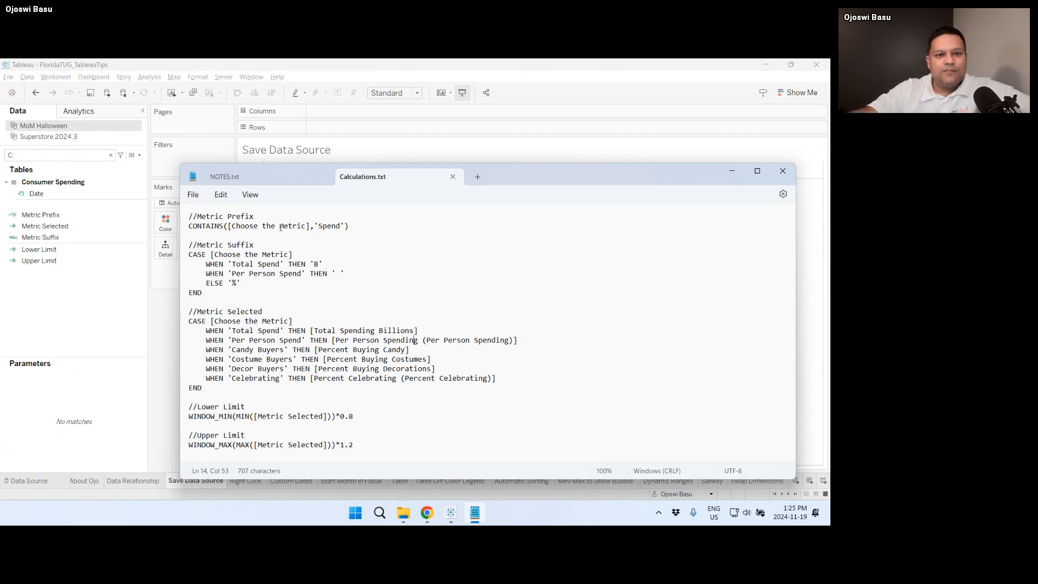
{"action": "left_click_drag", "start_coordinate": [245, 285], "coordinate": [181, 251]}
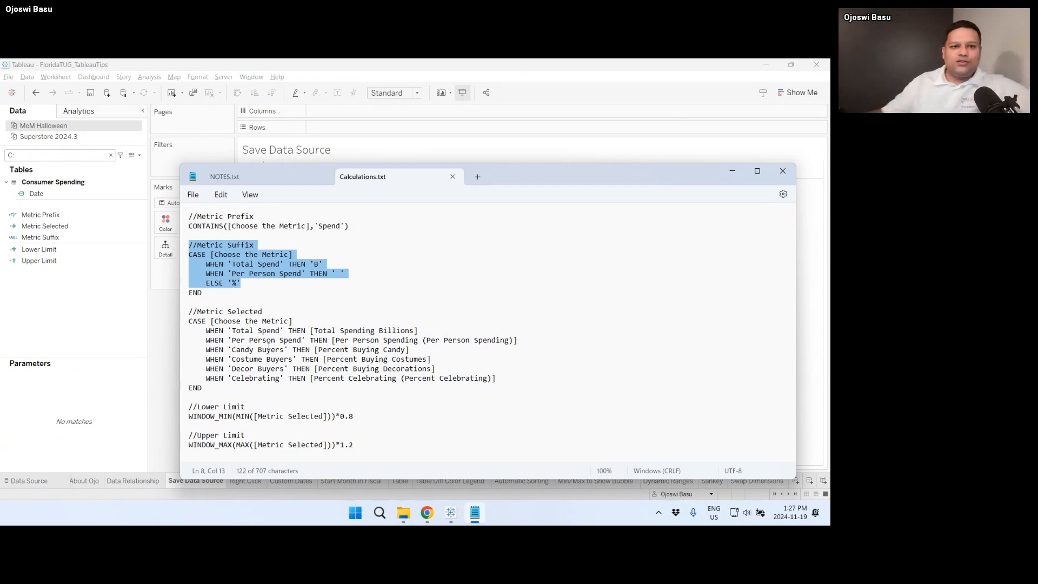
{"action": "left_click", "coordinate": [404, 63]}
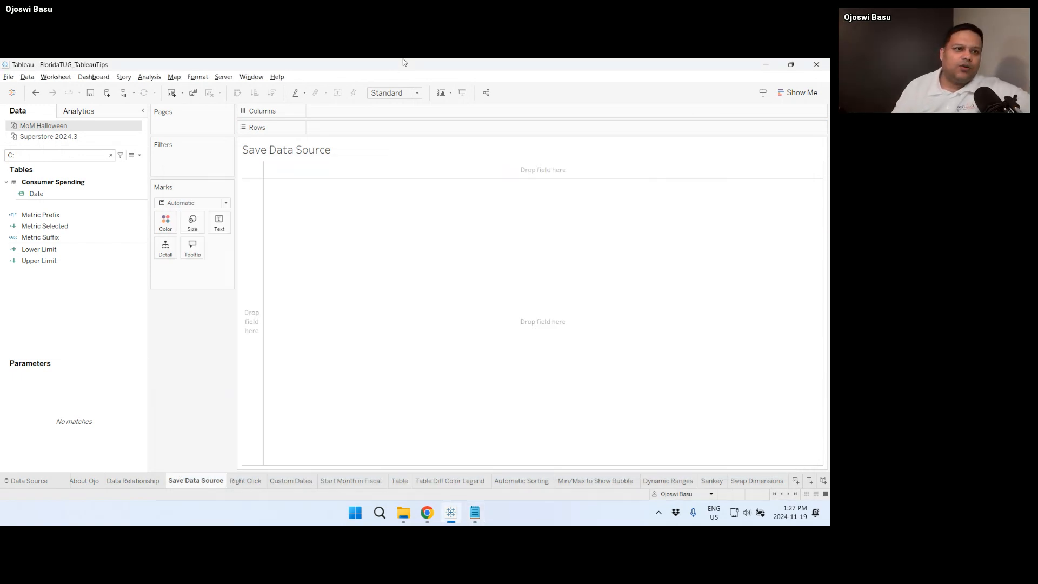
Clear the field search and point MoM Halloween's publish location to TUG HandsOn, closing without publishing.
{"action": "left_click", "coordinate": [111, 155]}
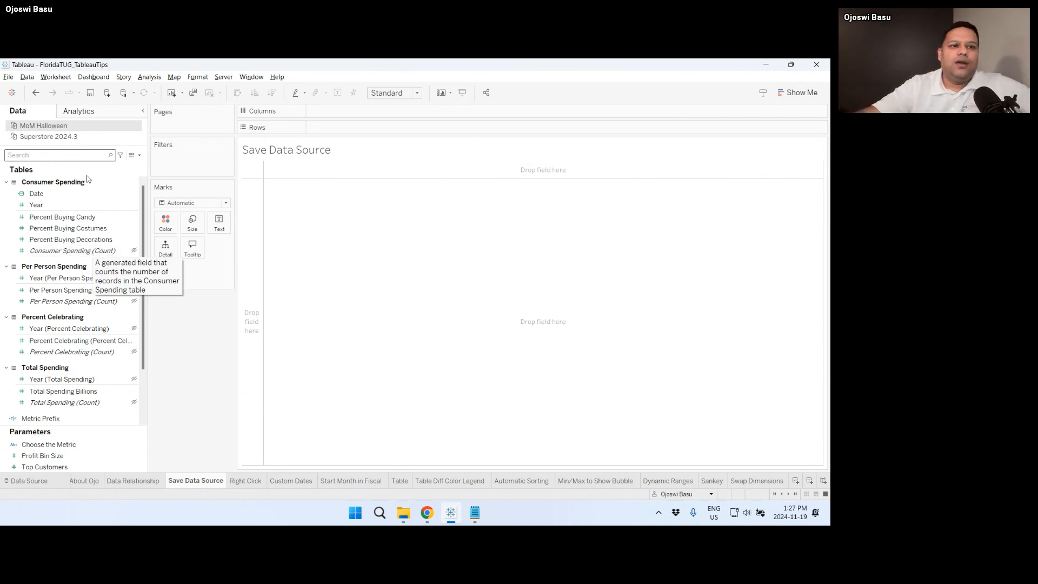
{"action": "right_click", "coordinate": [89, 126]}
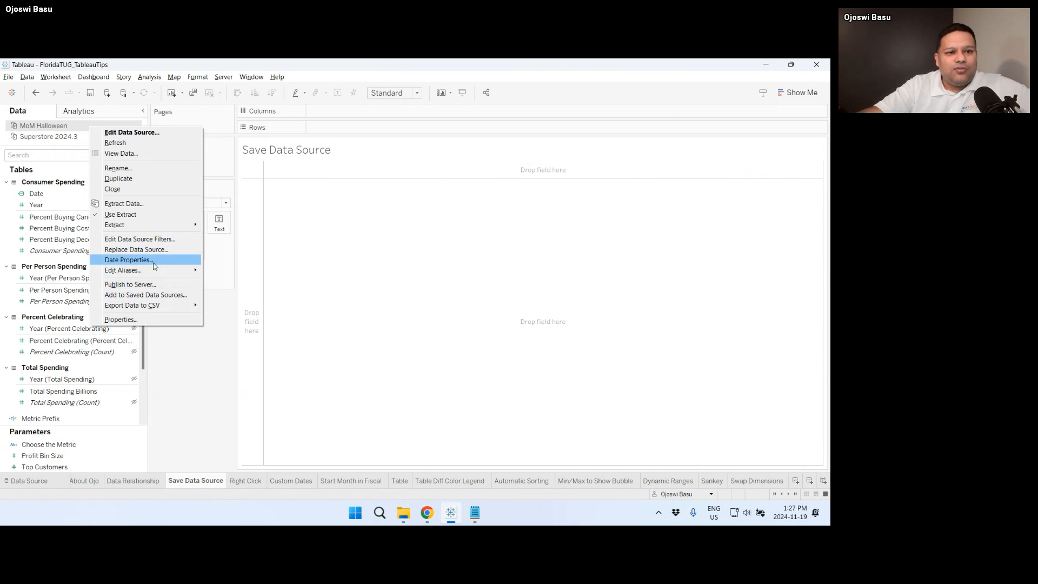
{"action": "left_click", "coordinate": [154, 284]}
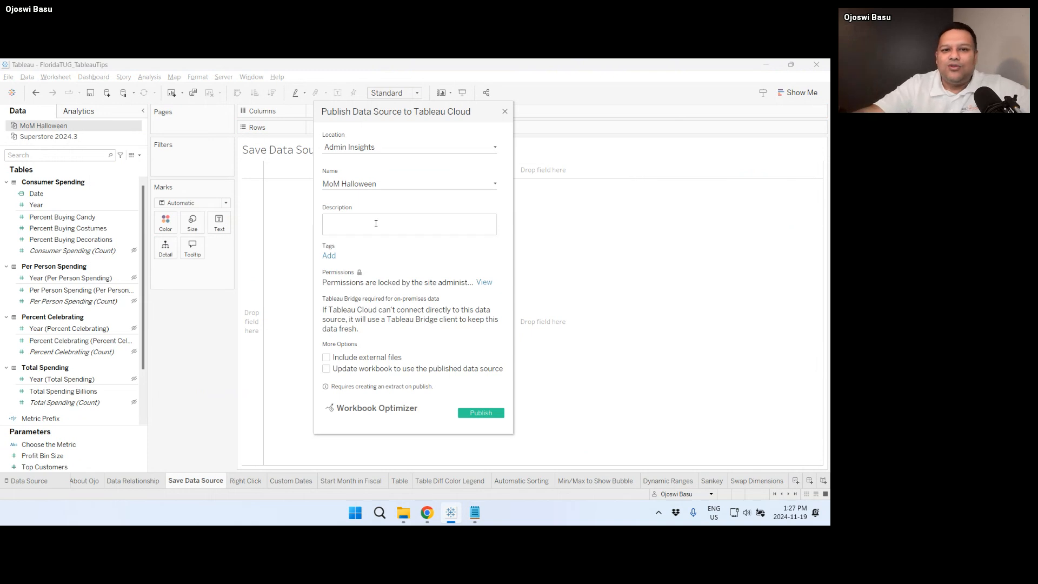
{"action": "left_click", "coordinate": [393, 146]}
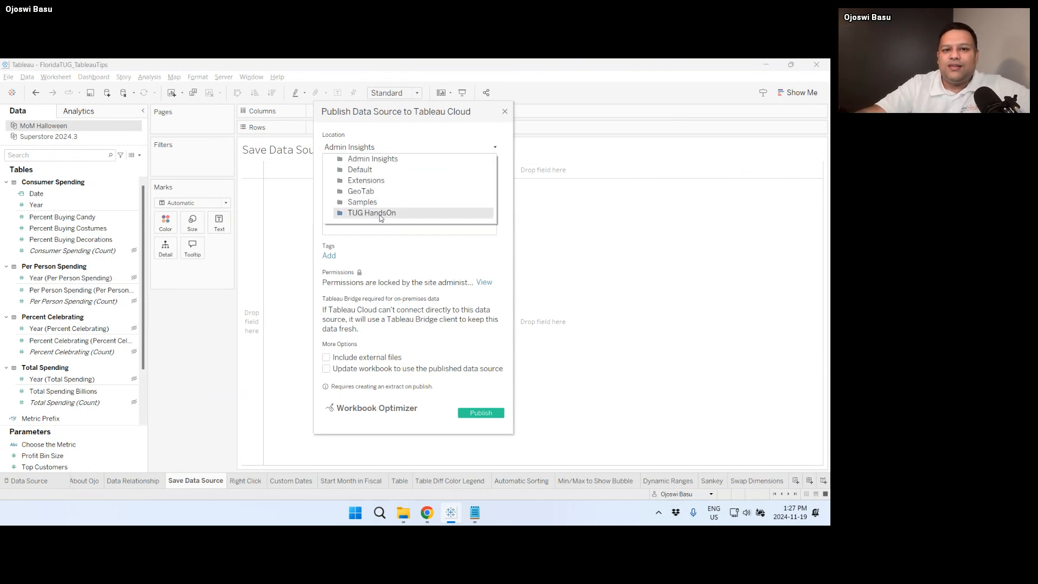
{"action": "left_click", "coordinate": [381, 214]}
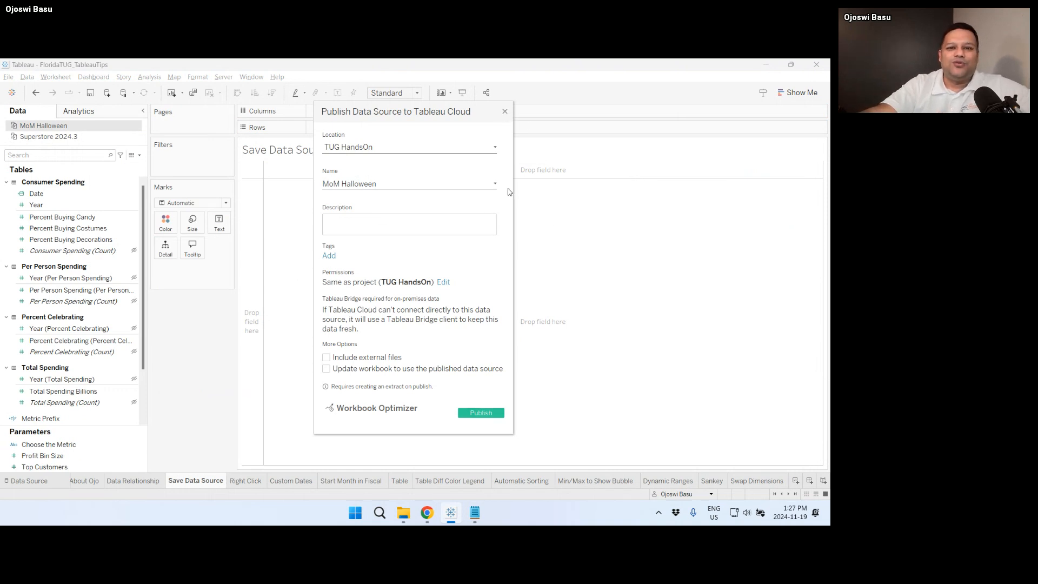
{"action": "left_click", "coordinate": [505, 114]}
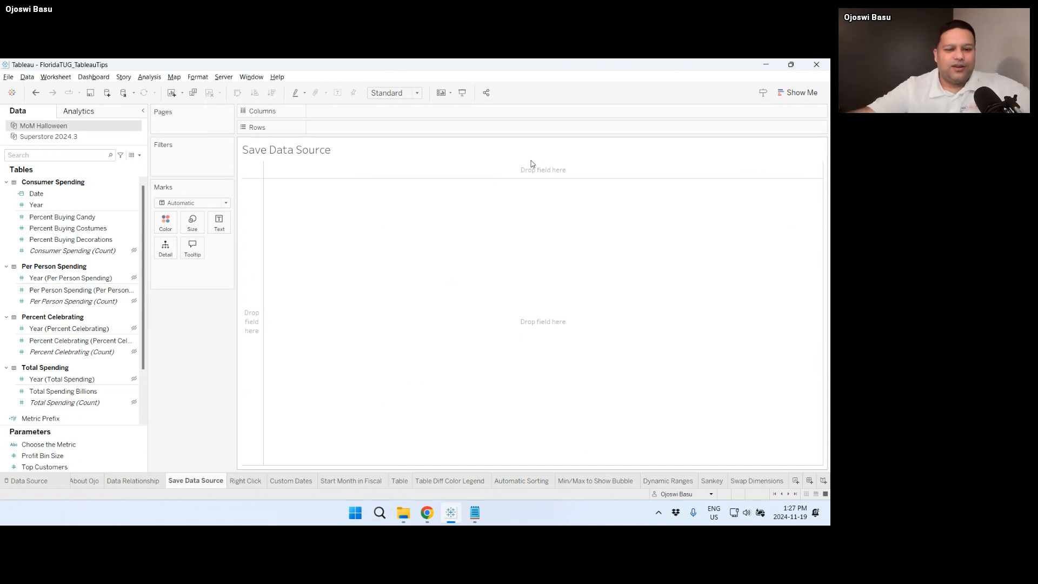
Go to the Right Click sheet and switch to the Superstore 2024.3 data source.
{"action": "left_click", "coordinate": [245, 481]}
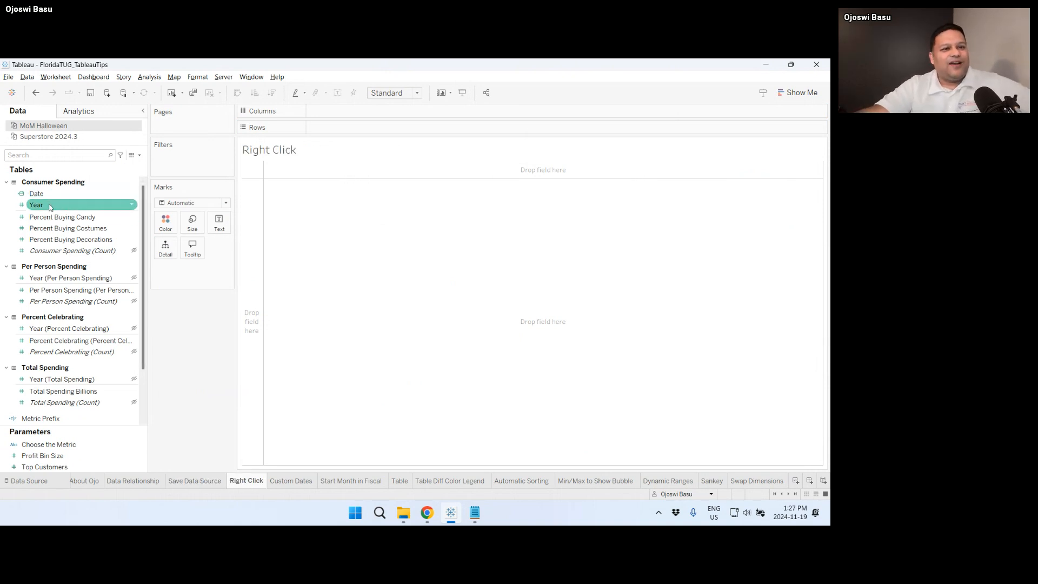
{"action": "left_click", "coordinate": [54, 137]}
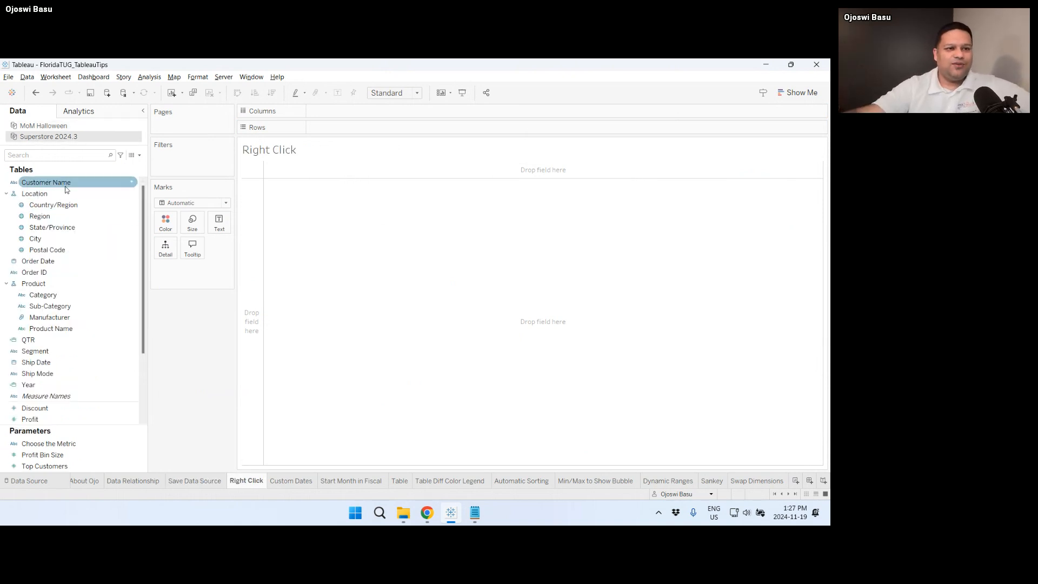
{"action": "scroll", "coordinate": [33, 318], "scroll_direction": "down", "scroll_amount": 1}
{"action": "scroll", "coordinate": [53, 306], "scroll_direction": "up", "scroll_amount": 1}
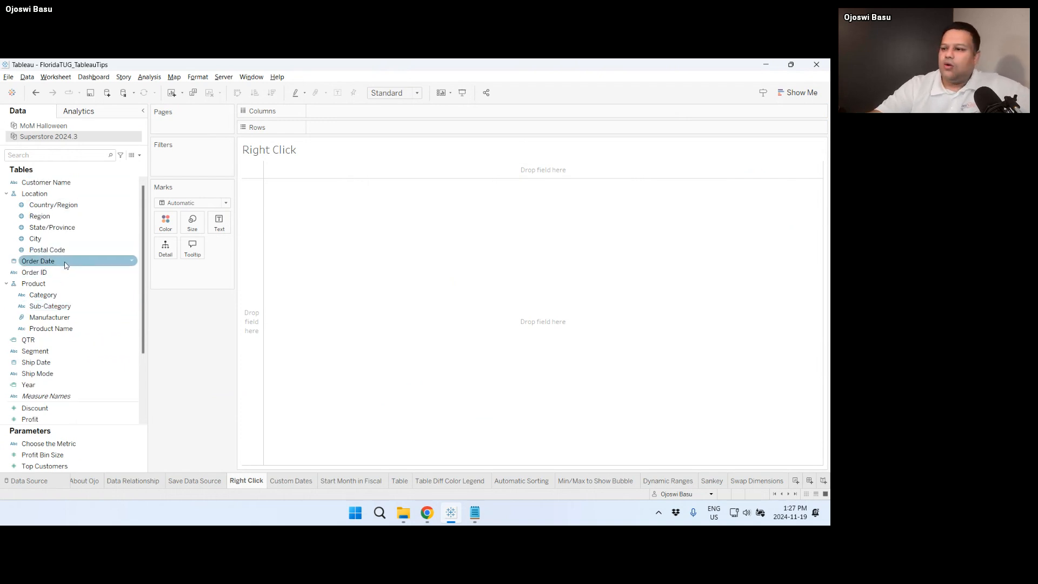
Add Order Date to Columns as years, drill down to quarters and months, then remove all three levels.
{"action": "left_click_drag", "start_coordinate": [64, 264], "coordinate": [381, 115]}
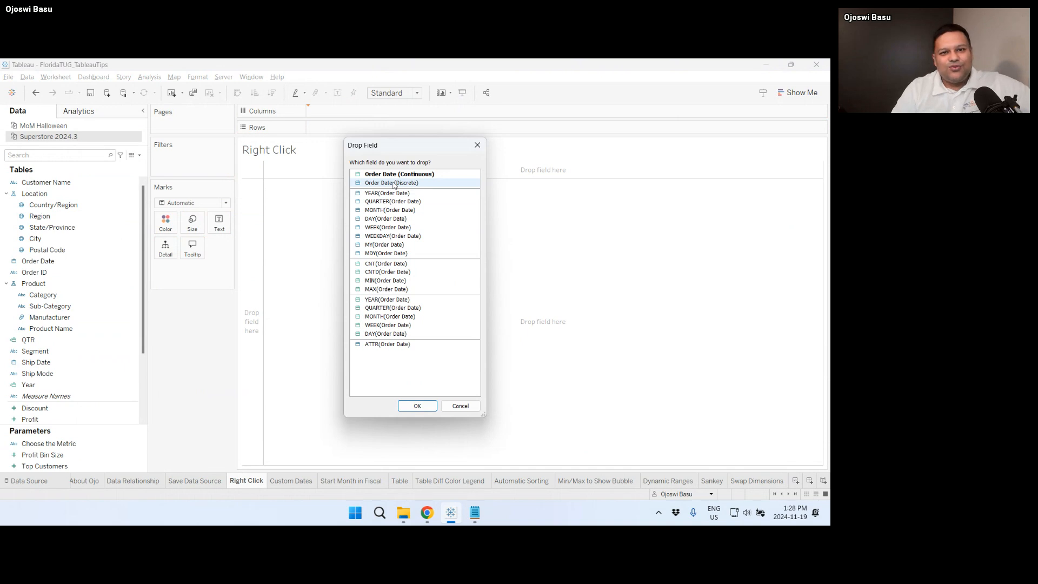
{"action": "left_click", "coordinate": [478, 145]}
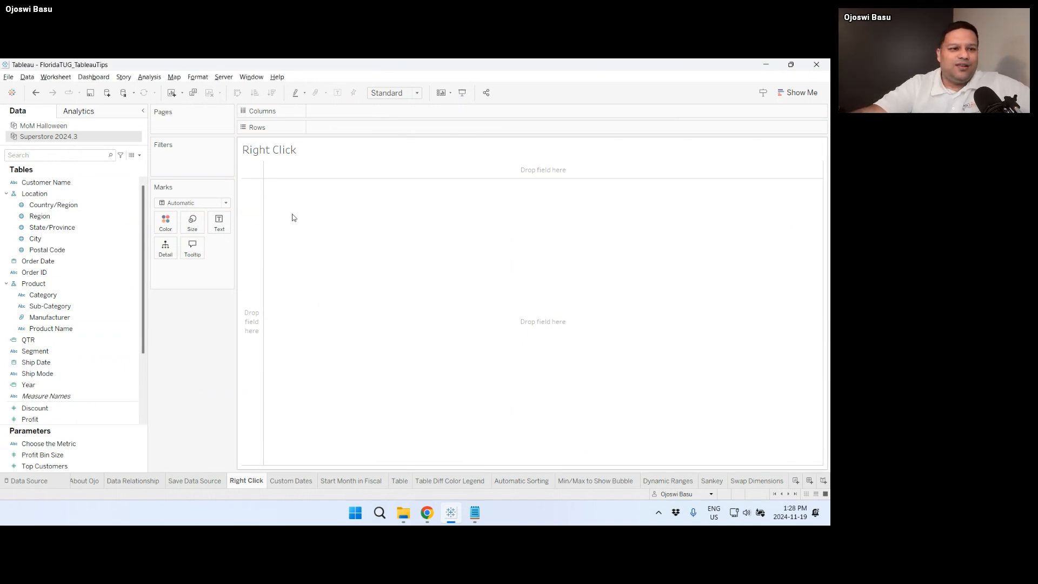
{"action": "double_click", "coordinate": [61, 260]}
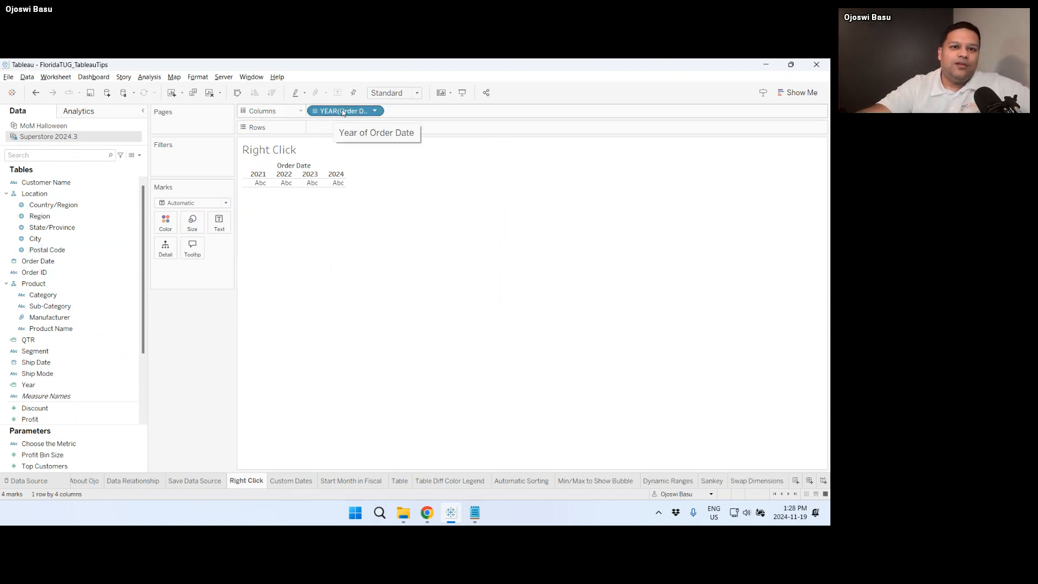
{"action": "left_click", "coordinate": [316, 111]}
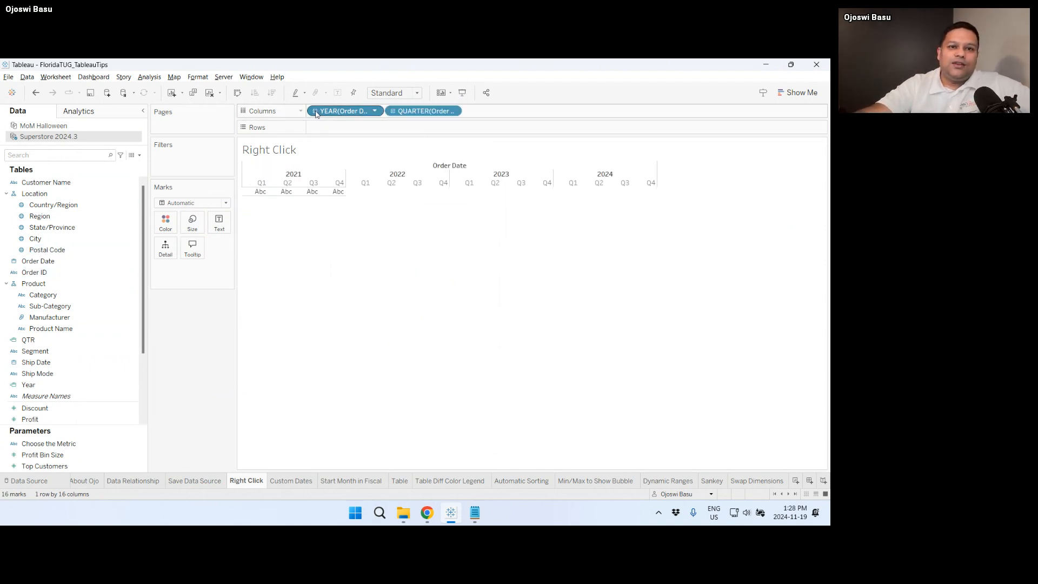
{"action": "left_click", "coordinate": [394, 111]}
{"action": "left_click_drag", "start_coordinate": [427, 112], "coordinate": [240, 274]}
{"action": "left_click_drag", "start_coordinate": [346, 111], "coordinate": [151, 332]}
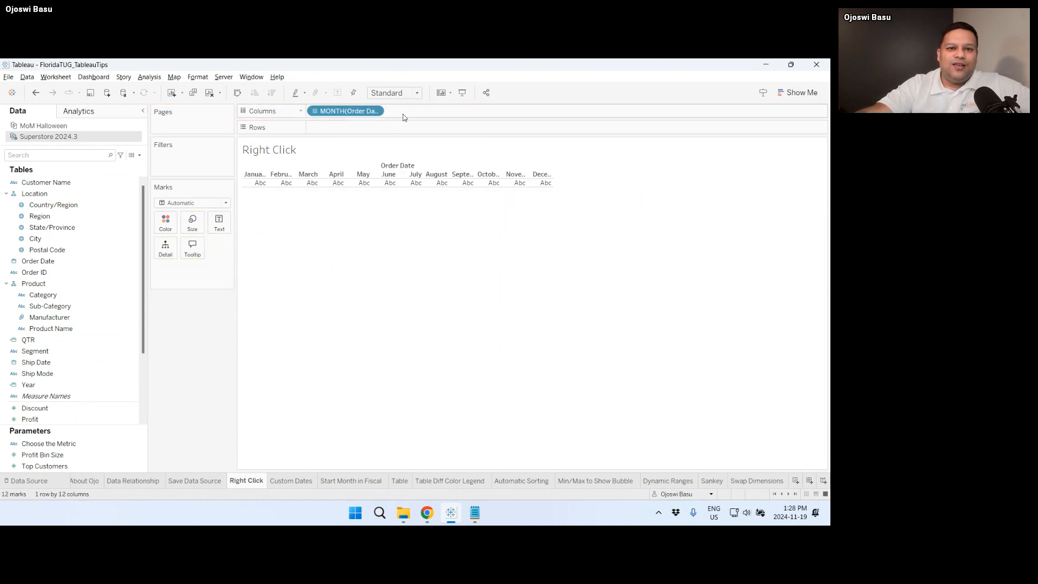
{"action": "left_click_drag", "start_coordinate": [356, 115], "coordinate": [116, 310]}
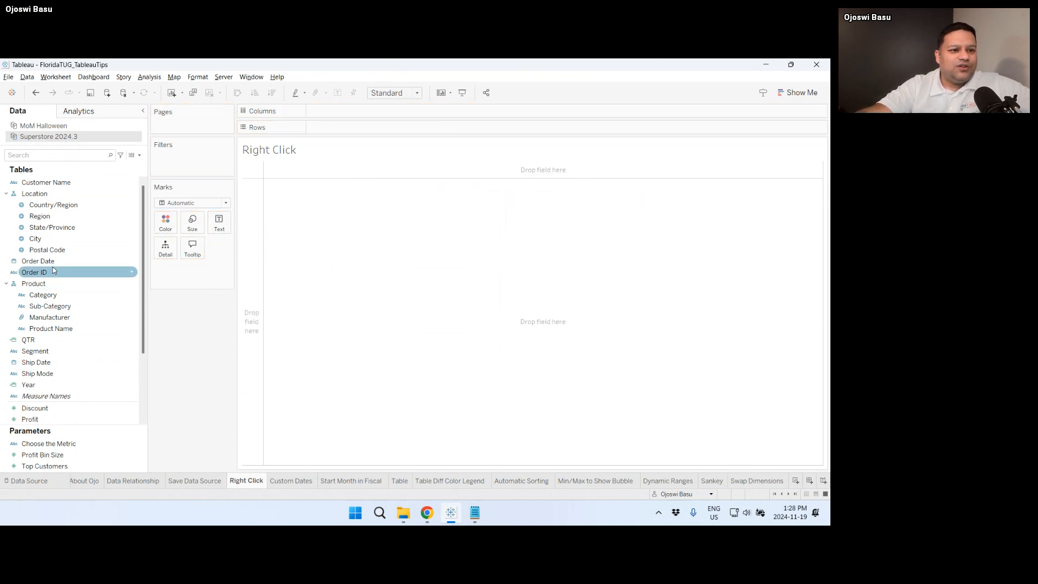
{"action": "left_click", "coordinate": [66, 263]}
Place MONTH(Order Date) in the view and add YEAR(Order Date) ahead of it for the 2021–2024 grid.
{"action": "left_click_drag", "start_coordinate": [66, 263], "coordinate": [378, 114]}
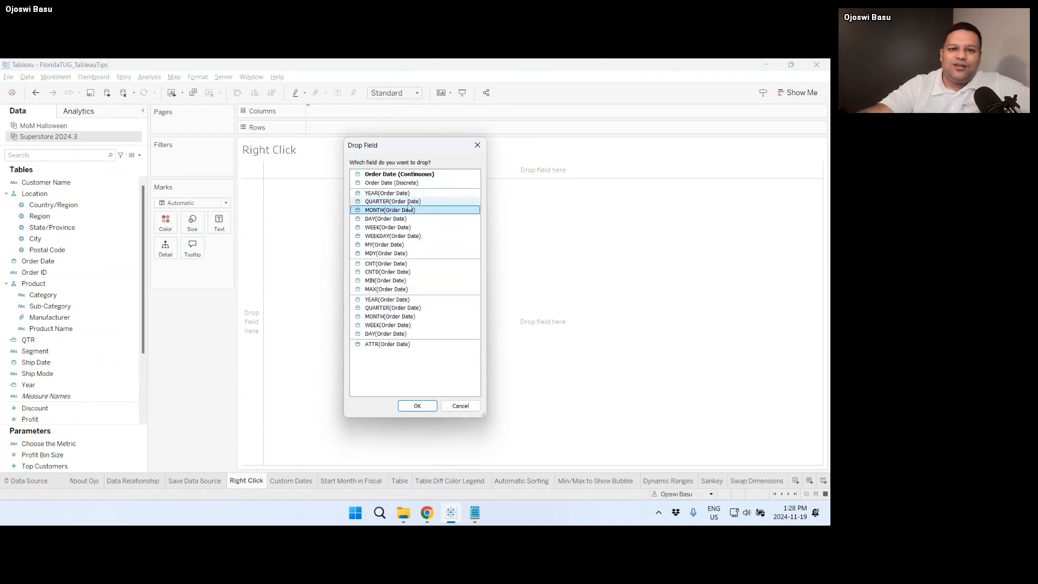
{"action": "left_click", "coordinate": [425, 212]}
{"action": "double_click", "coordinate": [425, 212]}
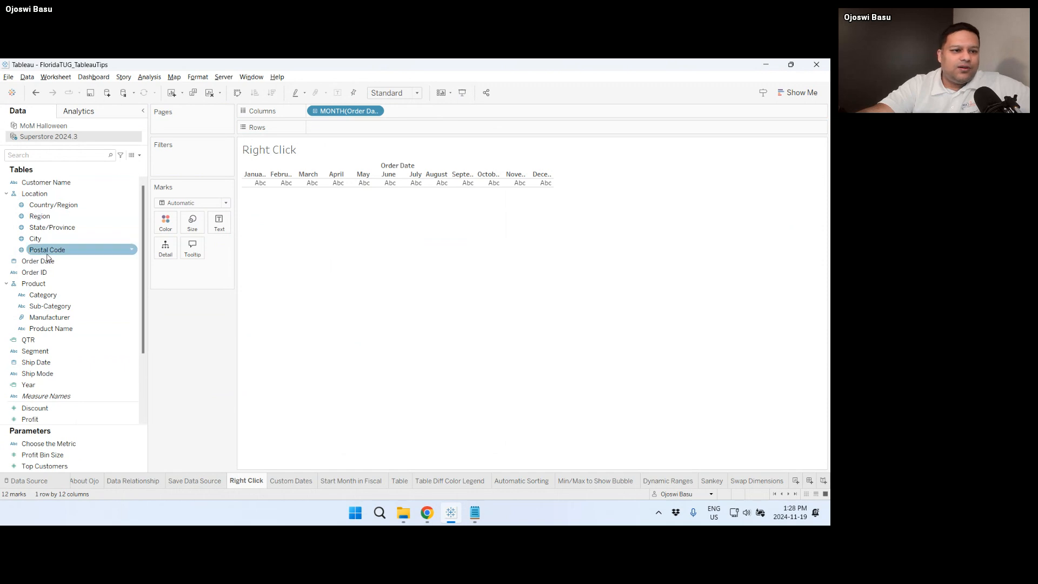
{"action": "left_click_drag", "start_coordinate": [54, 261], "coordinate": [312, 114]}
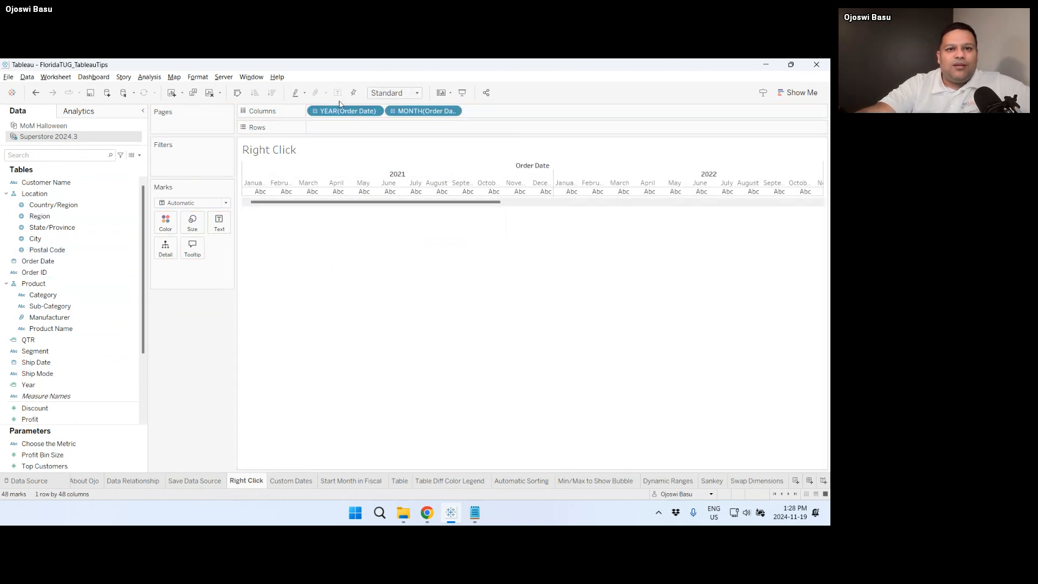
{"action": "left_click_drag", "start_coordinate": [416, 111], "coordinate": [338, 129]}
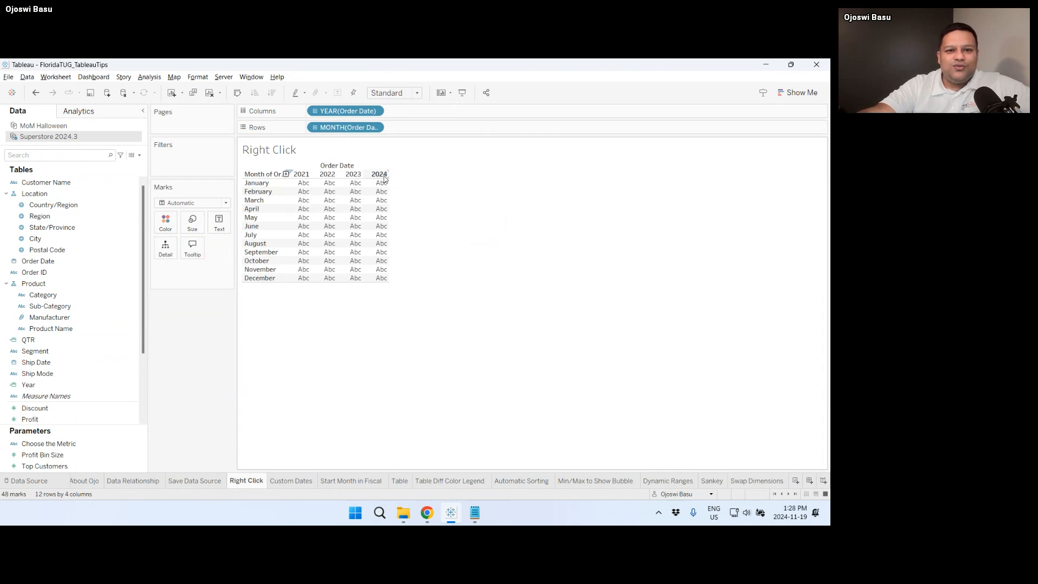
Set the workbook's worksheet font size to 12, enlarge the month rows, and close the Format pane.
{"action": "left_click", "coordinate": [219, 79]}
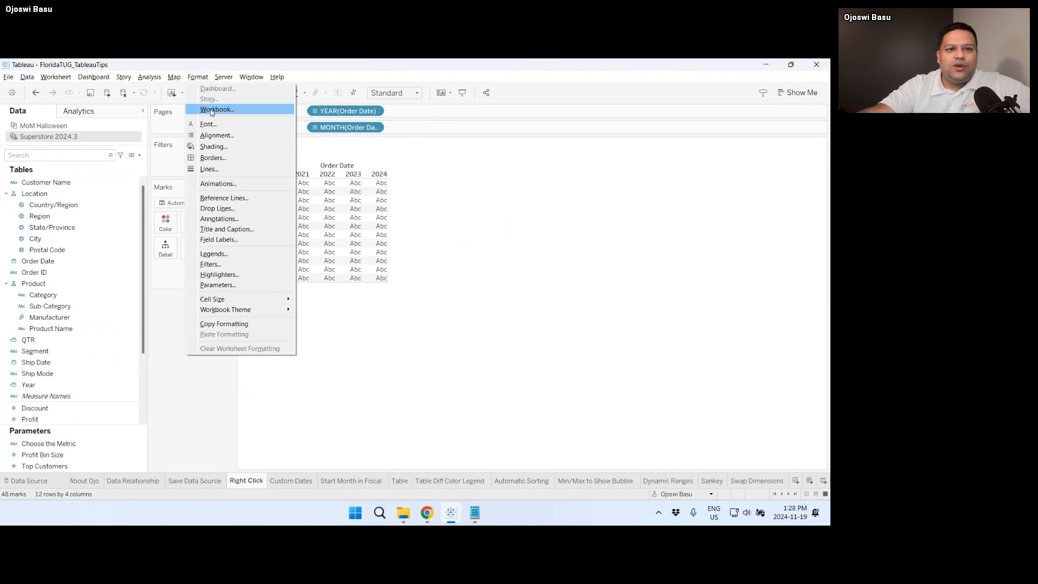
{"action": "left_click", "coordinate": [213, 109]}
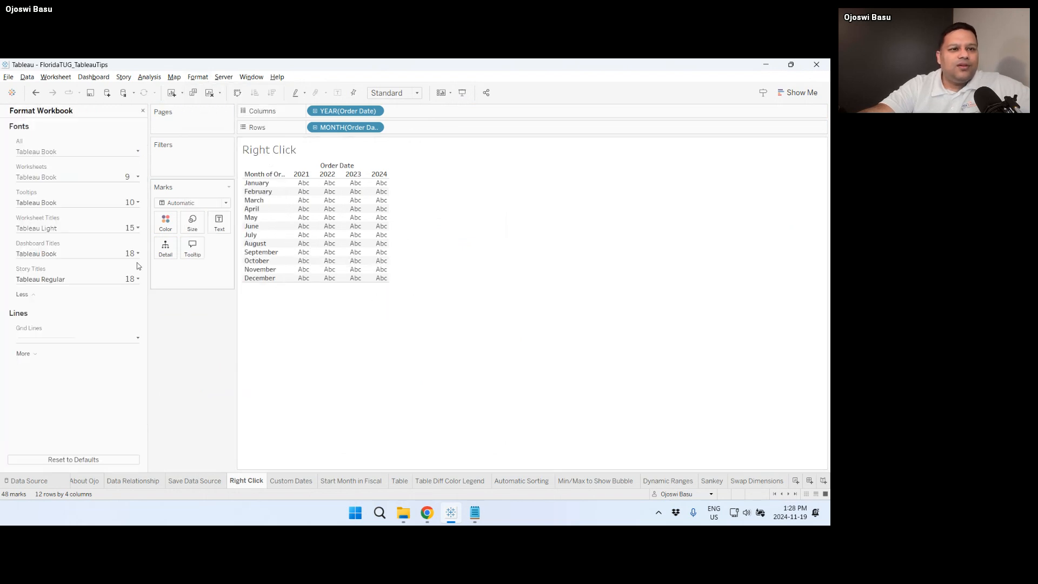
{"action": "left_click", "coordinate": [138, 153]}
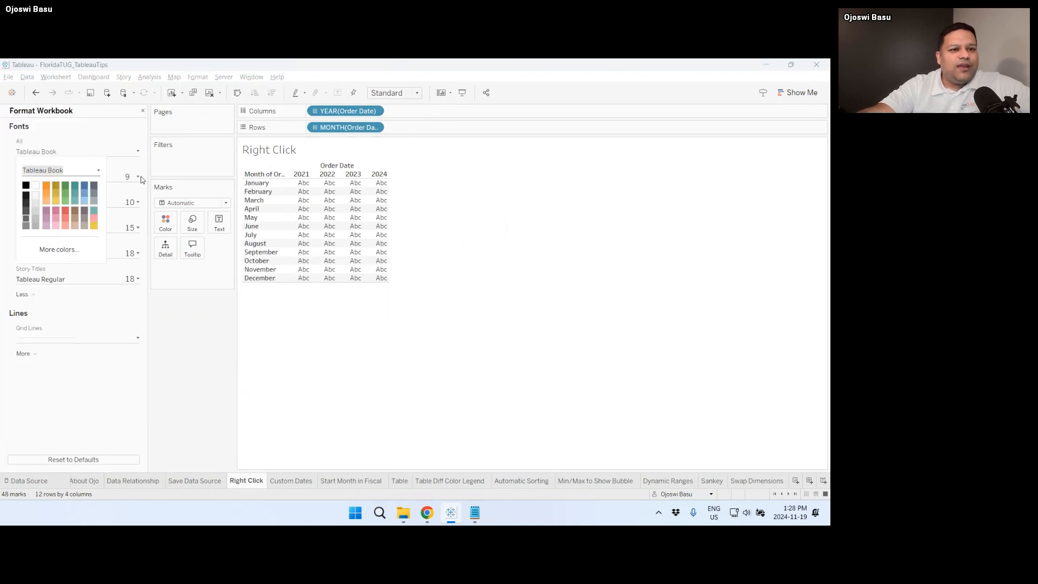
{"action": "left_click", "coordinate": [138, 177]}
{"action": "left_click", "coordinate": [41, 212]}
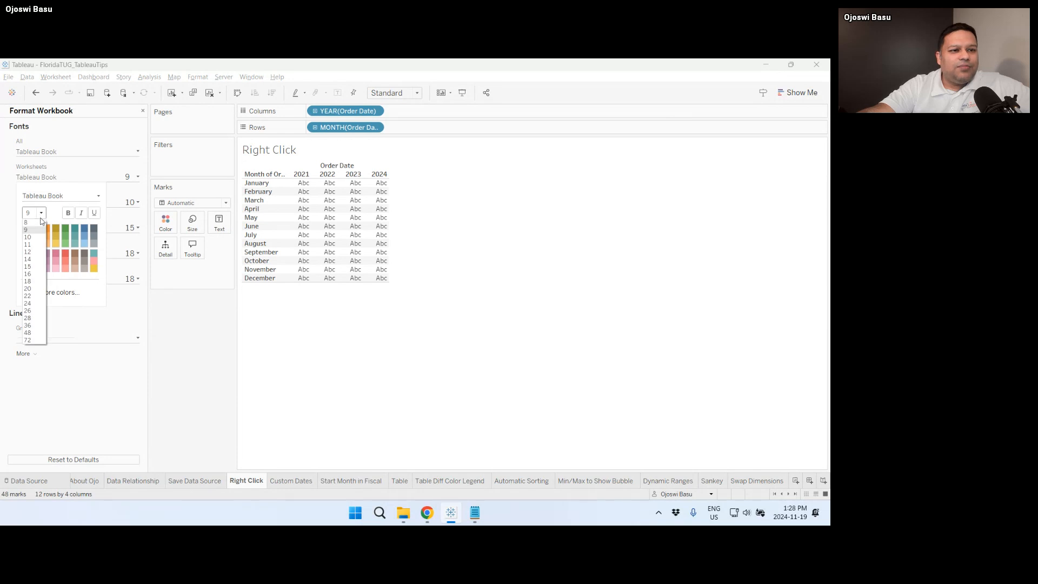
{"action": "left_click", "coordinate": [34, 252]}
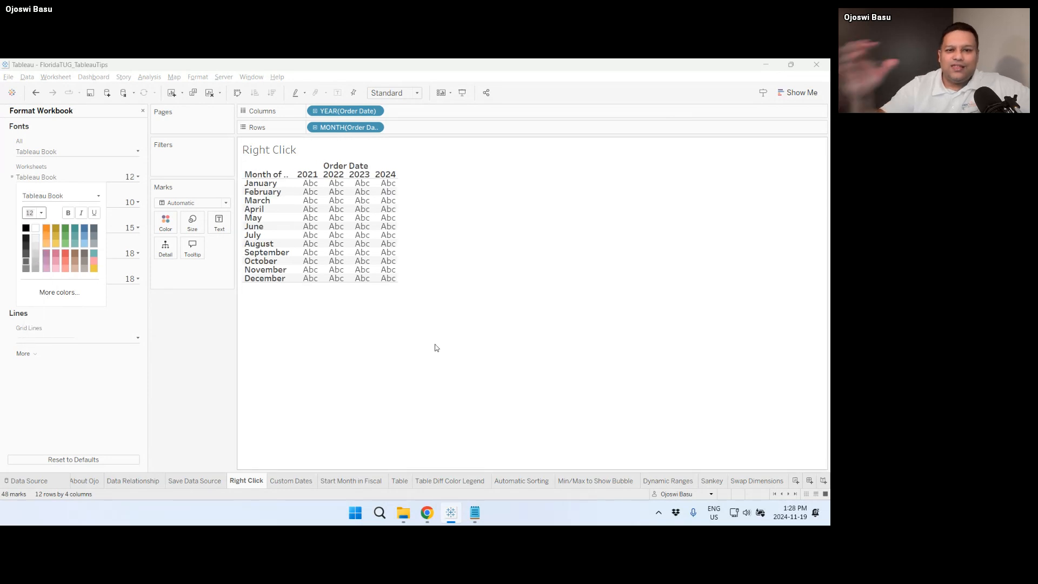
{"action": "left_click", "coordinate": [184, 345]}
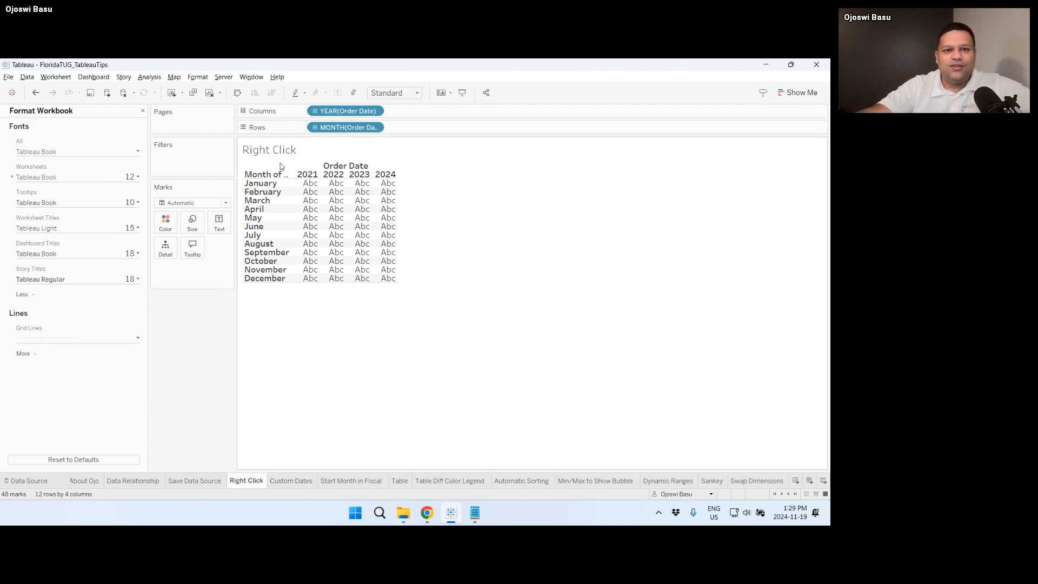
{"action": "left_click_drag", "start_coordinate": [281, 186], "coordinate": [280, 197]}
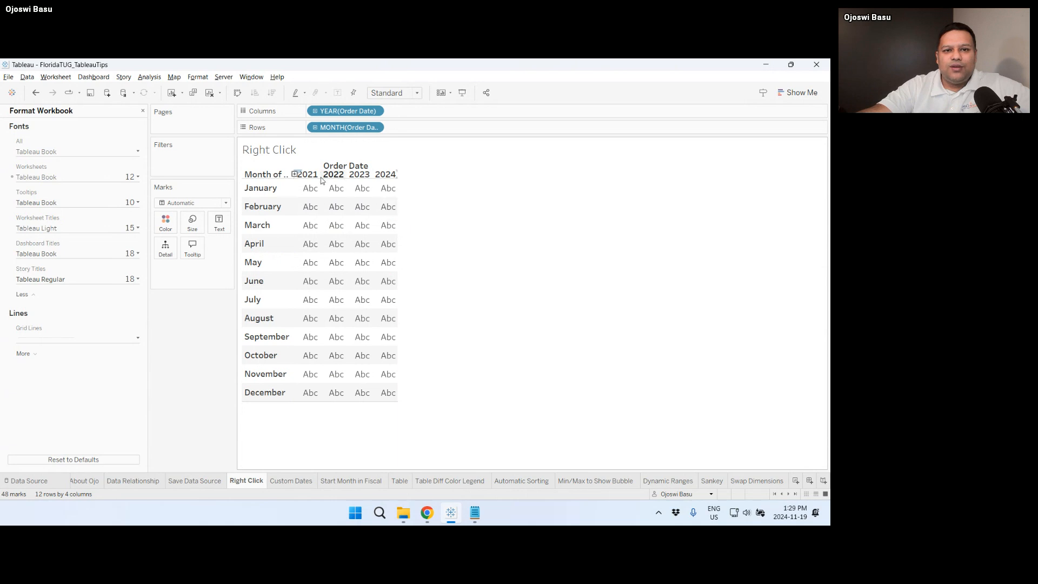
{"action": "left_click", "coordinate": [143, 110]}
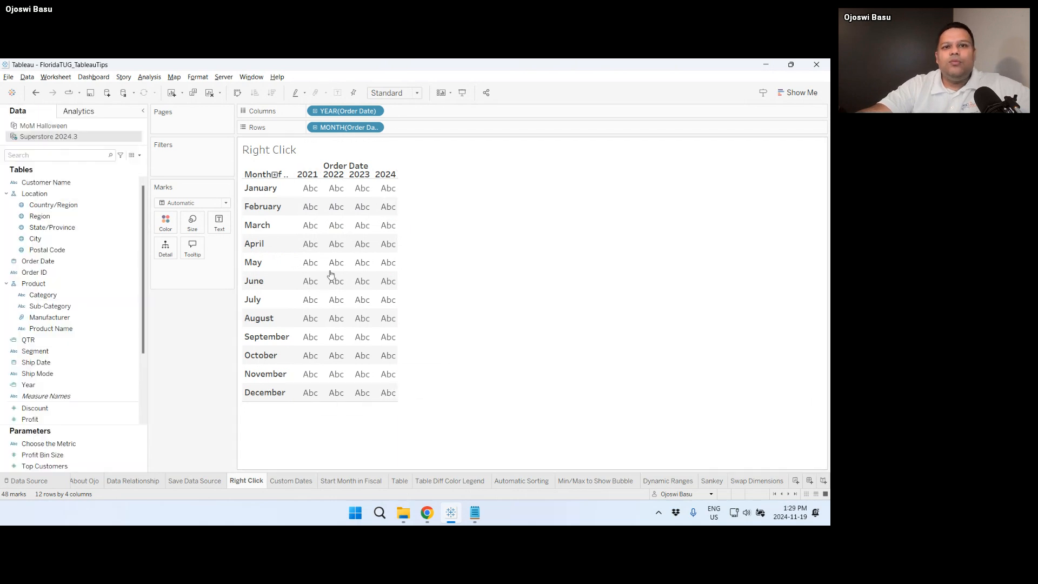
Drill the year columns down into quarters Q1–Q4, undoing the trial day and month drill-downs.
{"action": "left_click", "coordinate": [54, 215]}
{"action": "left_click_drag", "start_coordinate": [54, 216], "coordinate": [276, 179]}
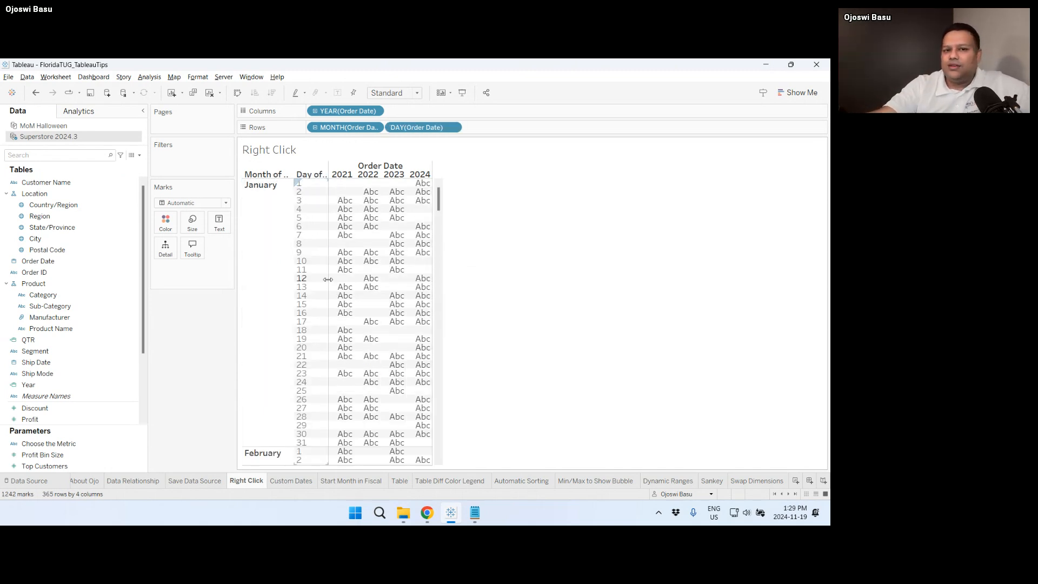
{"action": "left_click", "coordinate": [276, 175]}
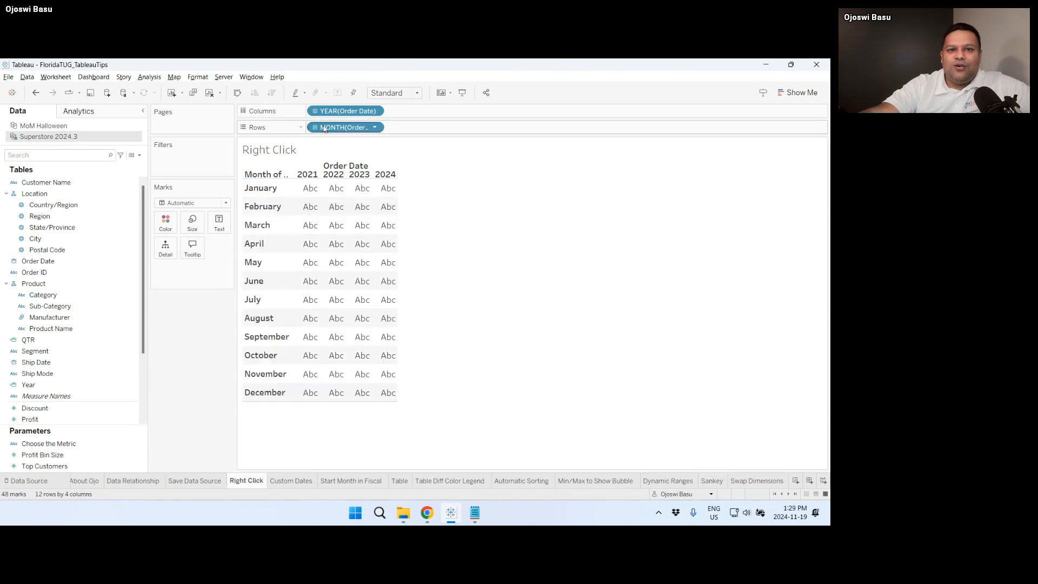
{"action": "left_click", "coordinate": [315, 111]}
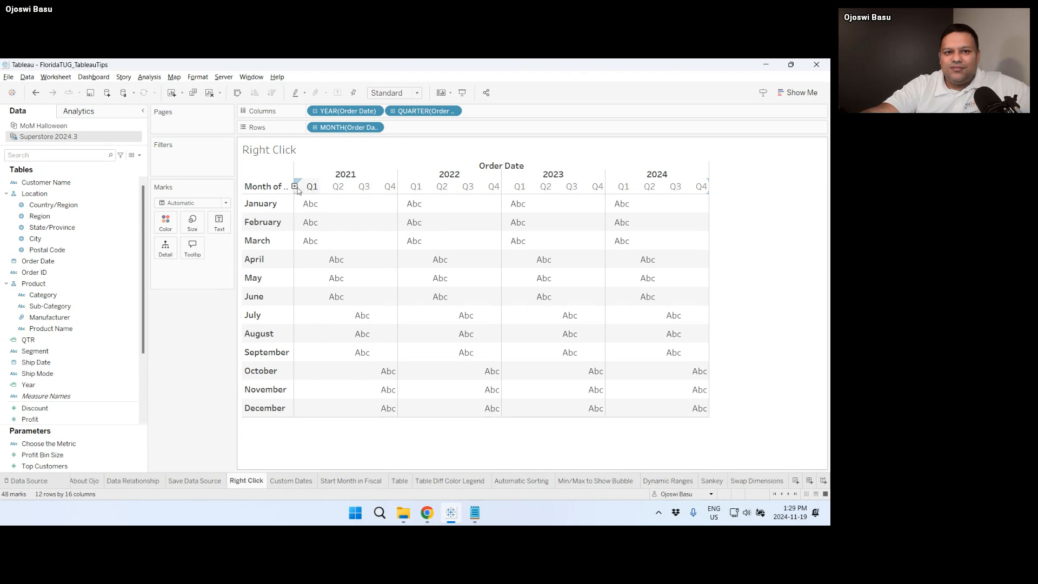
{"action": "left_click", "coordinate": [294, 187]}
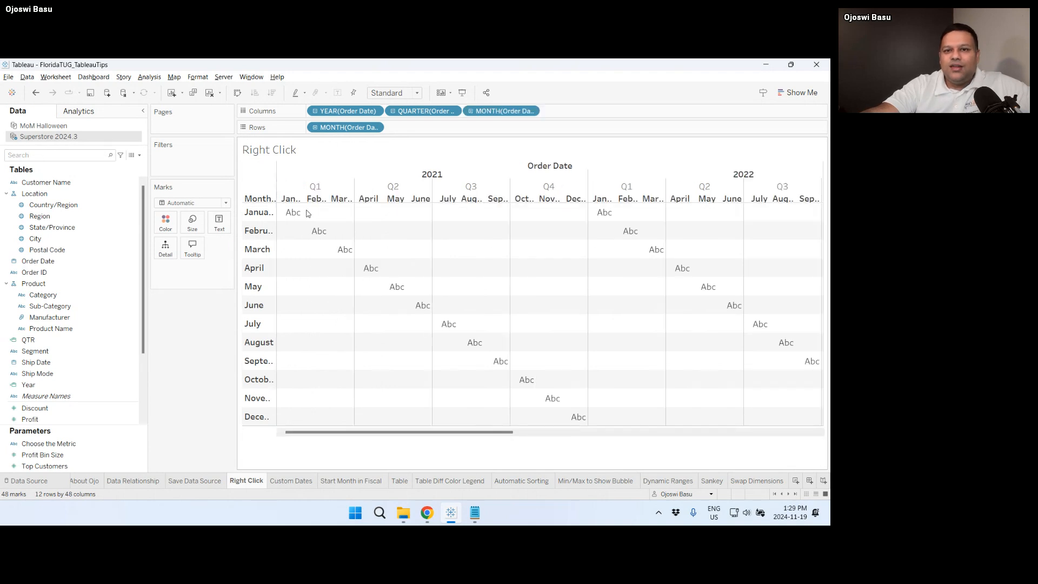
{"action": "left_click", "coordinate": [36, 93]}
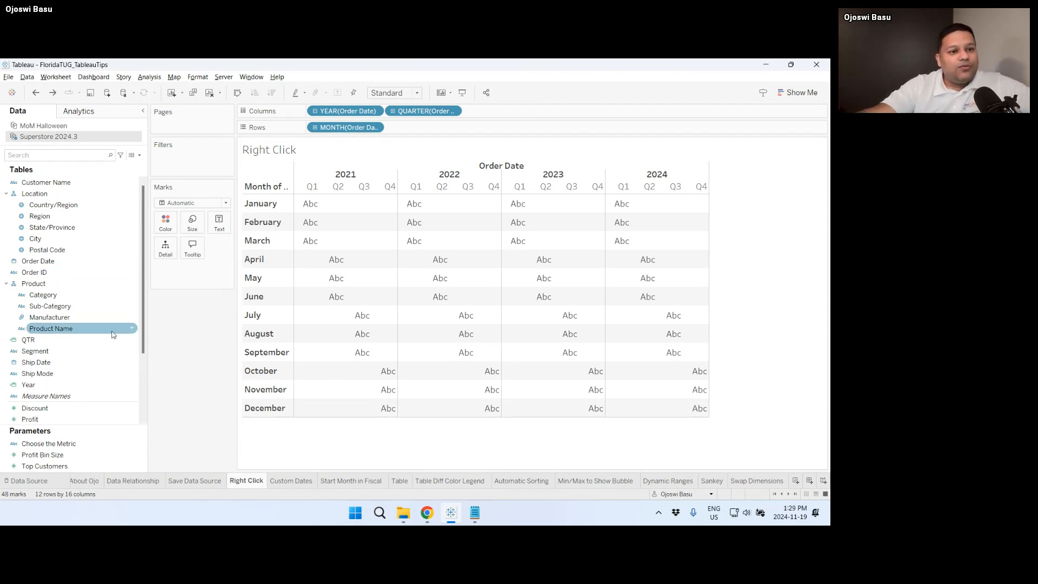
Delete the QTR and Year fields from the Data pane, confirming the deletion.
{"action": "scroll", "coordinate": [63, 327], "scroll_direction": "down", "scroll_amount": 1}
{"action": "left_click", "coordinate": [60, 306]}
{"action": "left_click", "coordinate": [65, 352], "text": "ctrl"}
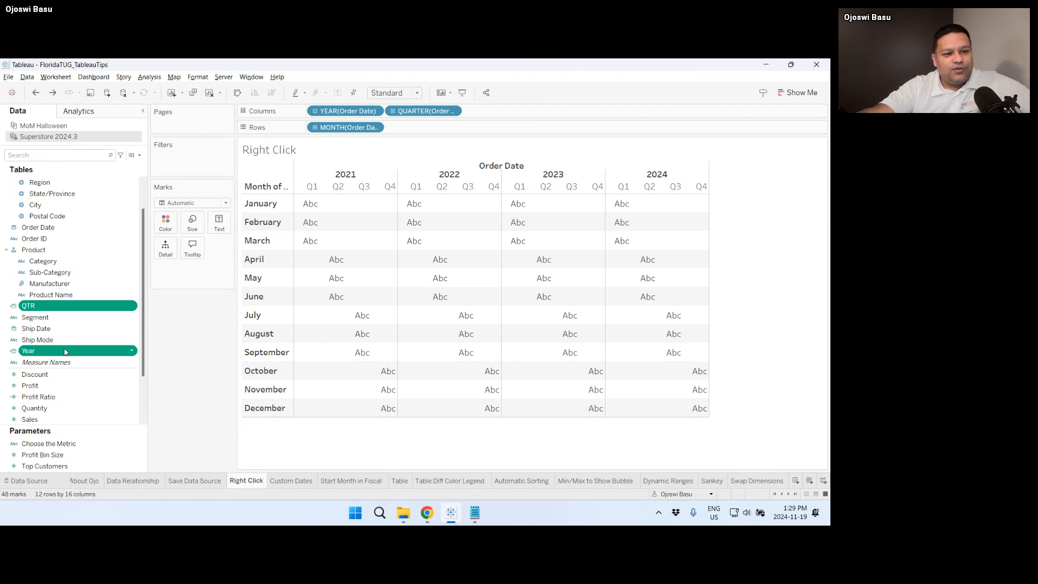
{"action": "right_click", "coordinate": [65, 352]}
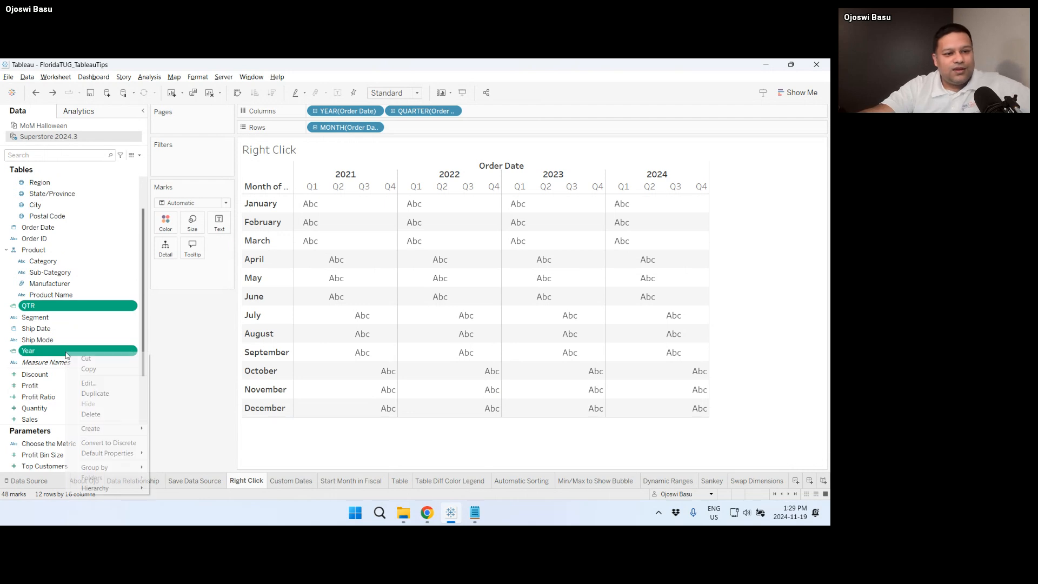
{"action": "left_click", "coordinate": [90, 414]}
{"action": "left_click", "coordinate": [454, 329]}
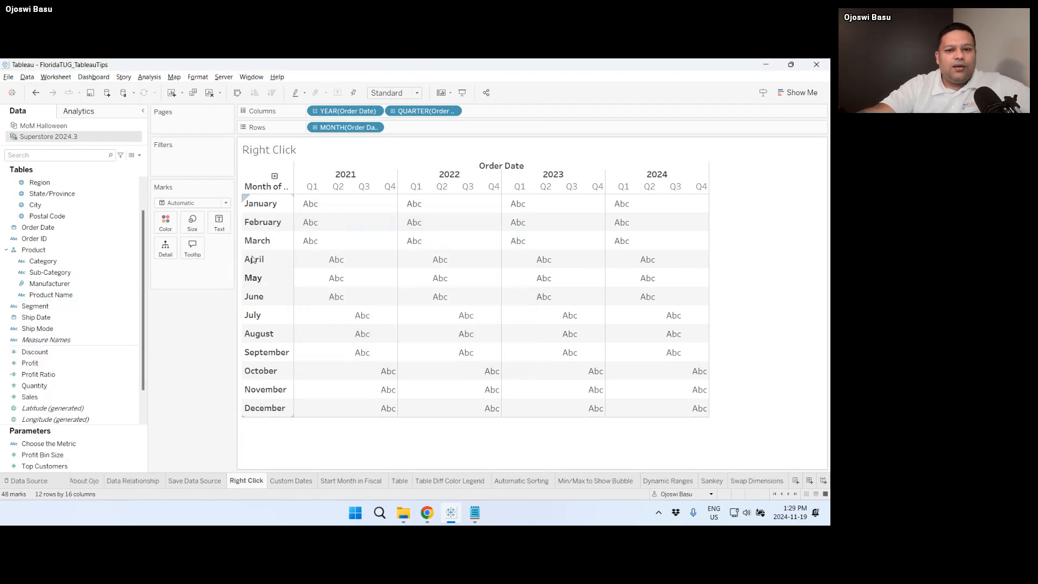
{"action": "scroll", "coordinate": [56, 215], "scroll_direction": "up", "scroll_amount": 1}
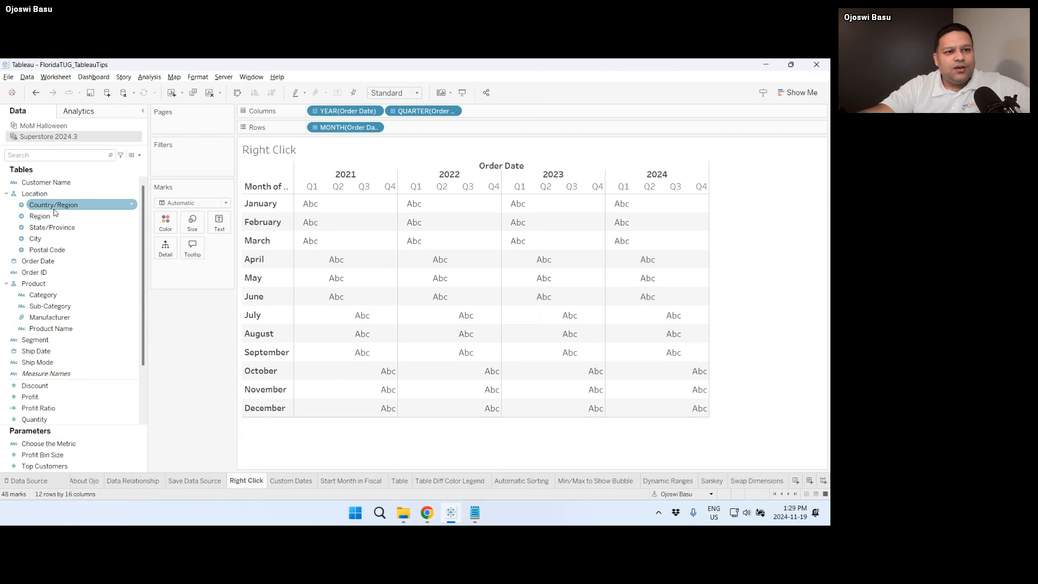
Create a custom date named Year from Order Date at Years detail, then duplicate the Right Click sheet.
{"action": "right_click", "coordinate": [62, 264]}
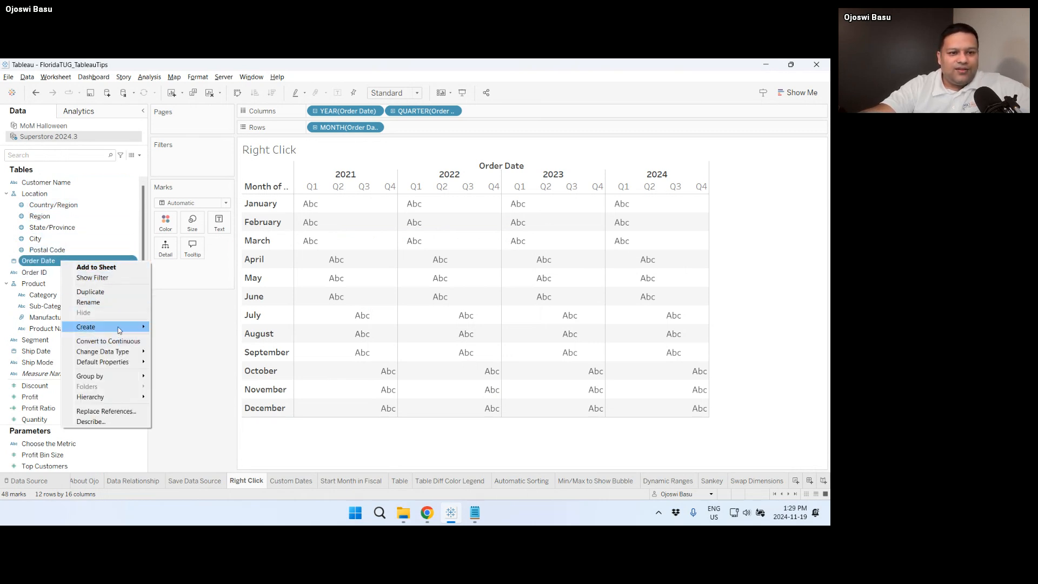
{"action": "mouse_move", "coordinate": [119, 330]}
{"action": "left_click", "coordinate": [204, 371]}
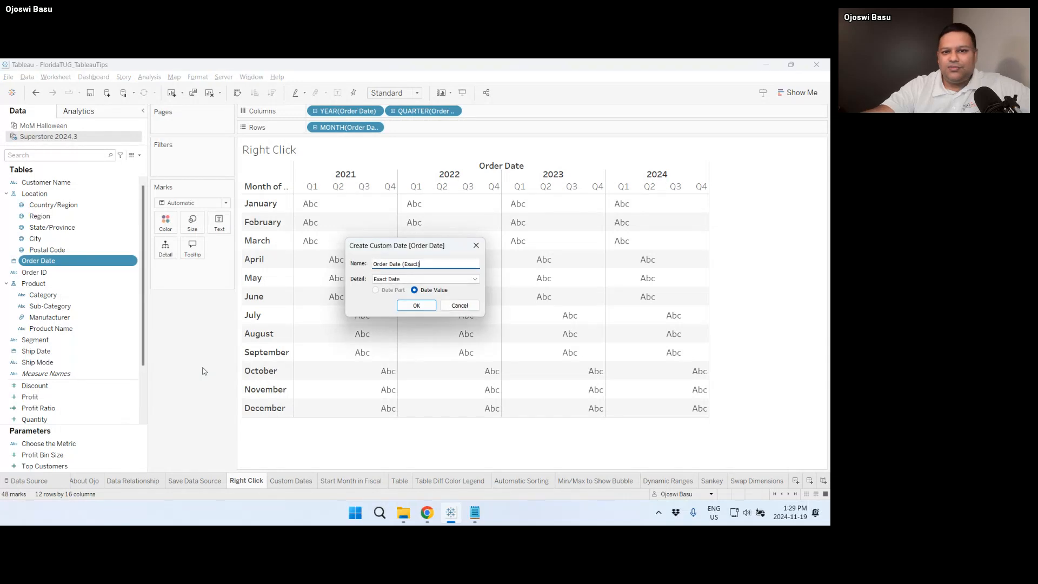
{"action": "left_click_drag", "start_coordinate": [424, 264], "coordinate": [350, 259]}
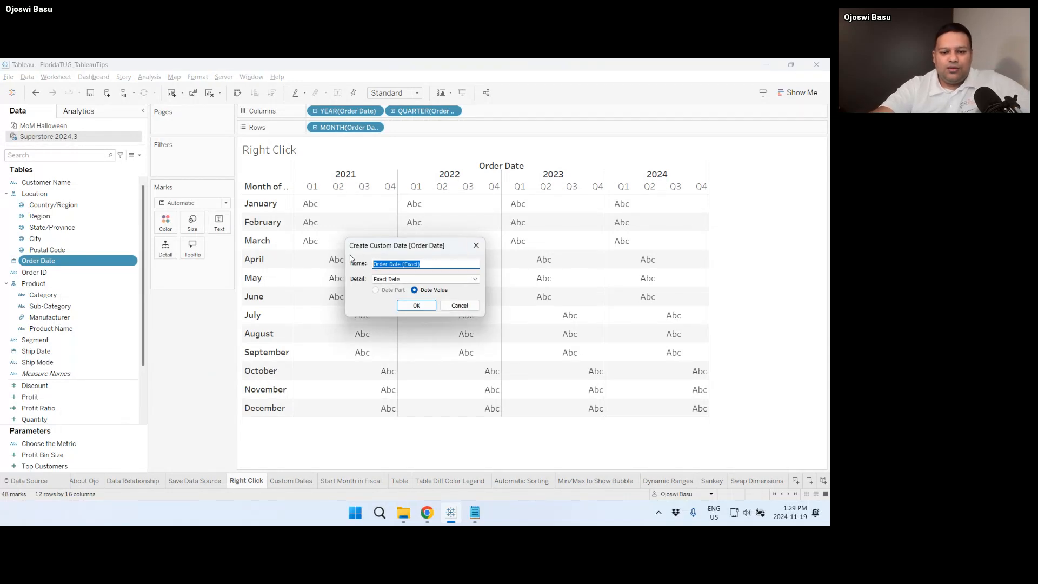
{"action": "type", "text": "Year"}
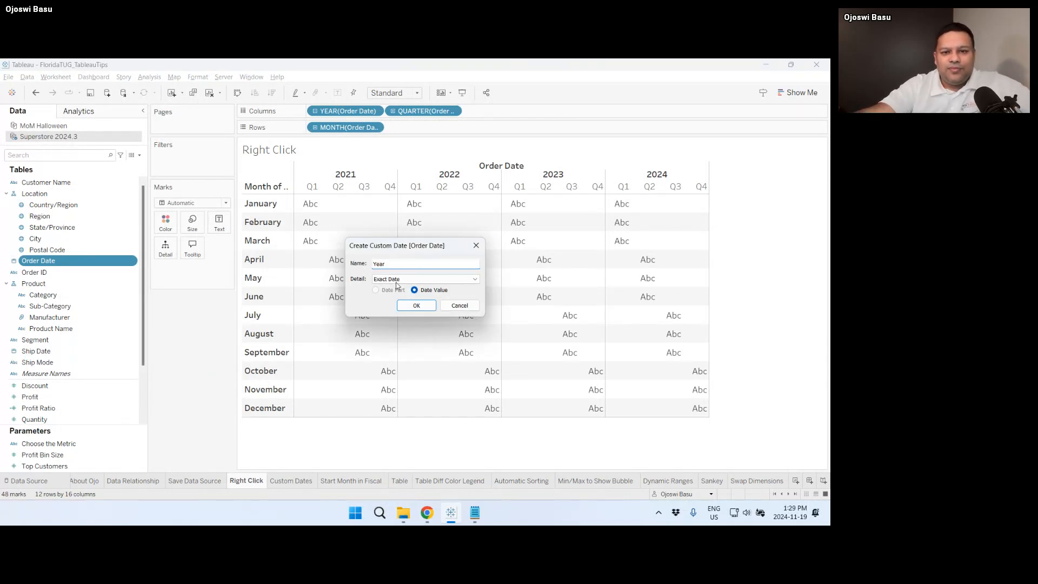
{"action": "left_click", "coordinate": [425, 279]}
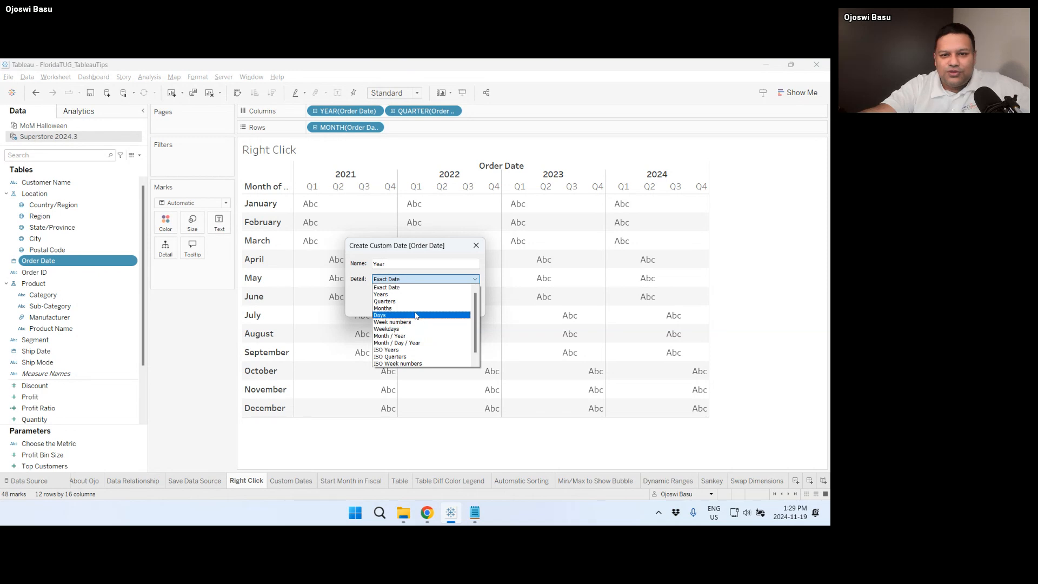
{"action": "left_click", "coordinate": [415, 295]}
{"action": "left_click", "coordinate": [417, 305]}
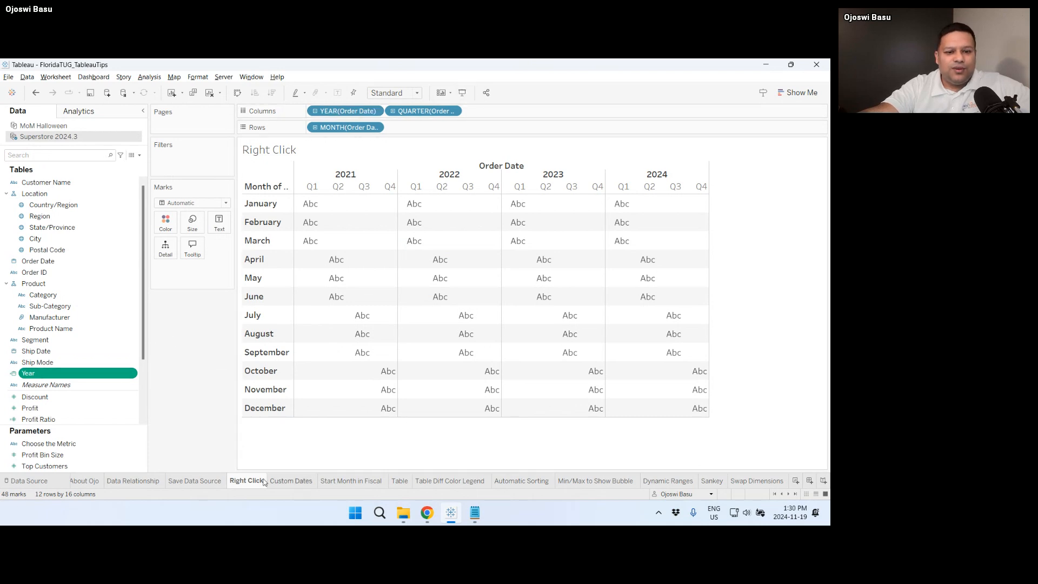
{"action": "right_click", "coordinate": [238, 483]}
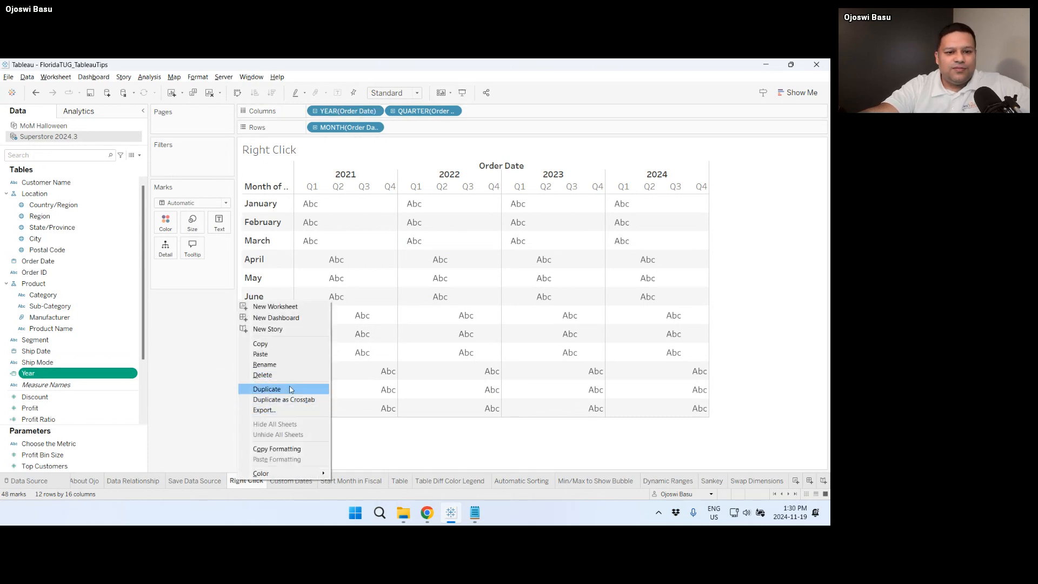
{"action": "key", "text": "Escape"}
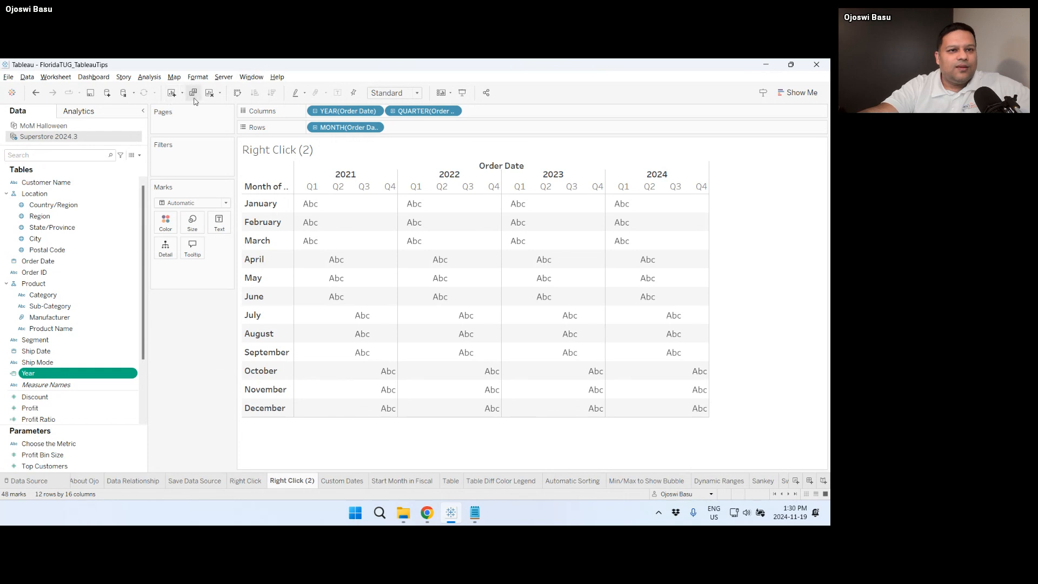
Clear the Right Click (2) sheet and put discrete Year on Columns, showing 2021–2024.
{"action": "left_click", "coordinate": [209, 93]}
{"action": "left_click_drag", "start_coordinate": [47, 377], "coordinate": [257, 258]}
{"action": "left_click", "coordinate": [481, 101]}
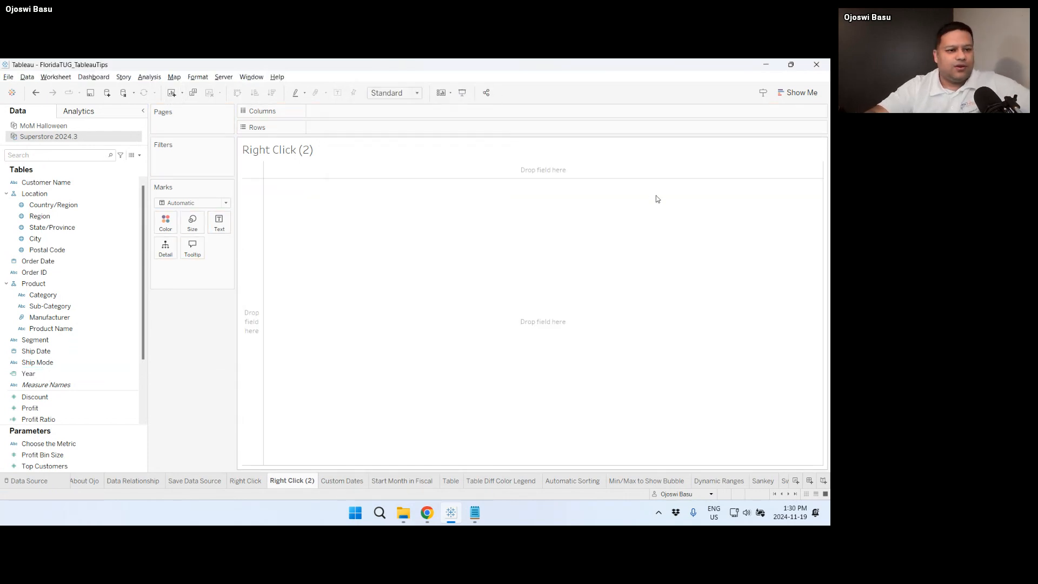
{"action": "left_click", "coordinate": [75, 374]}
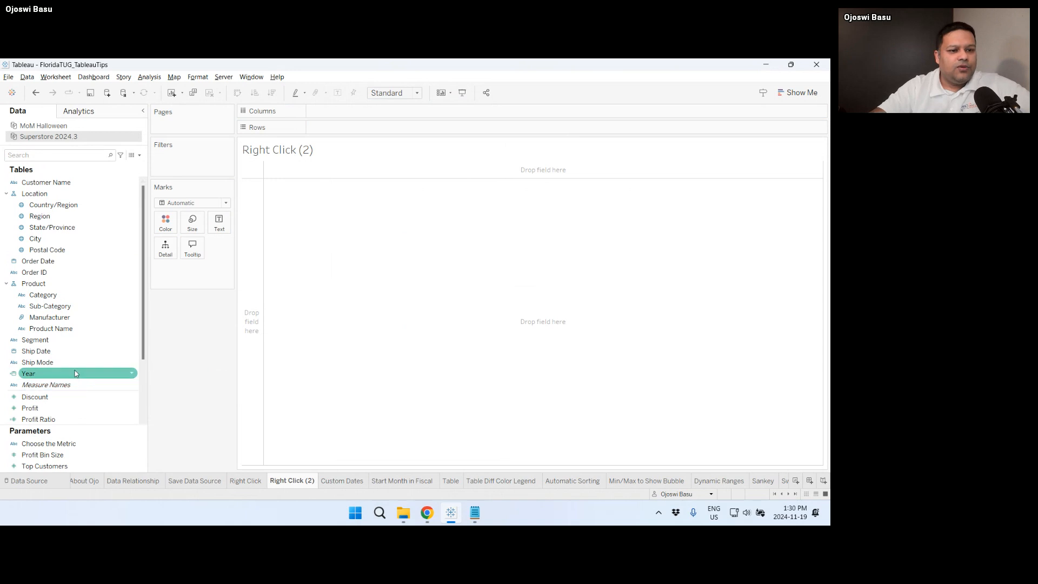
{"action": "left_click_drag", "start_coordinate": [74, 374], "coordinate": [408, 114]}
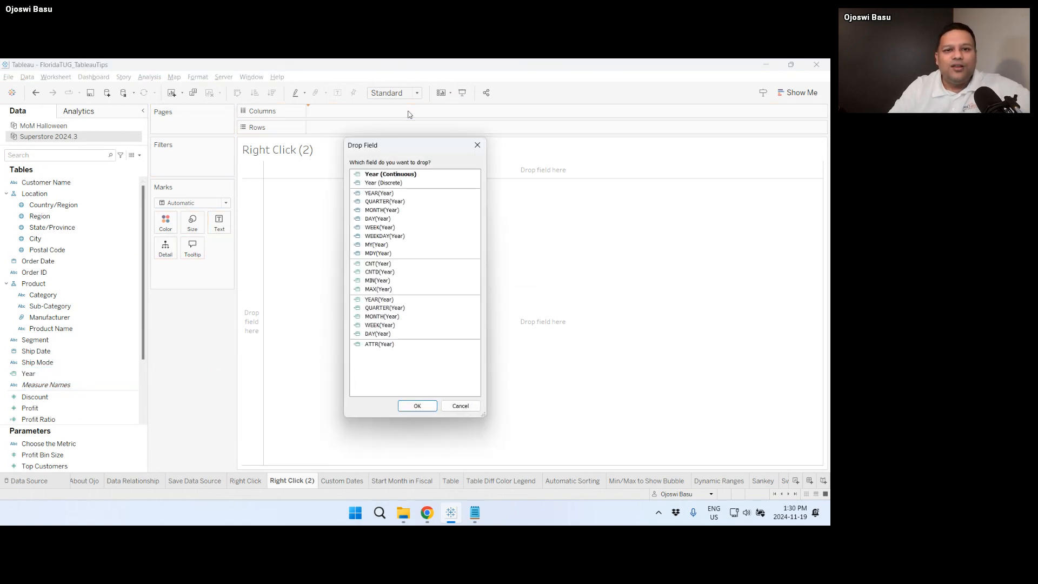
{"action": "double_click", "coordinate": [396, 185]}
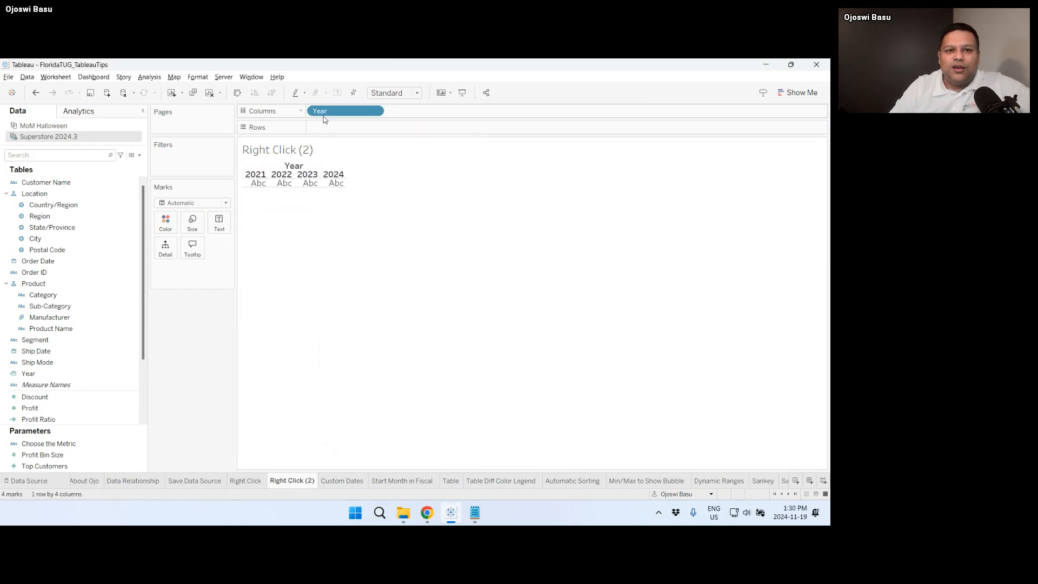
Select the Order Date field in the Data pane.
{"action": "left_click", "coordinate": [33, 352]}
{"action": "left_click", "coordinate": [74, 261]}
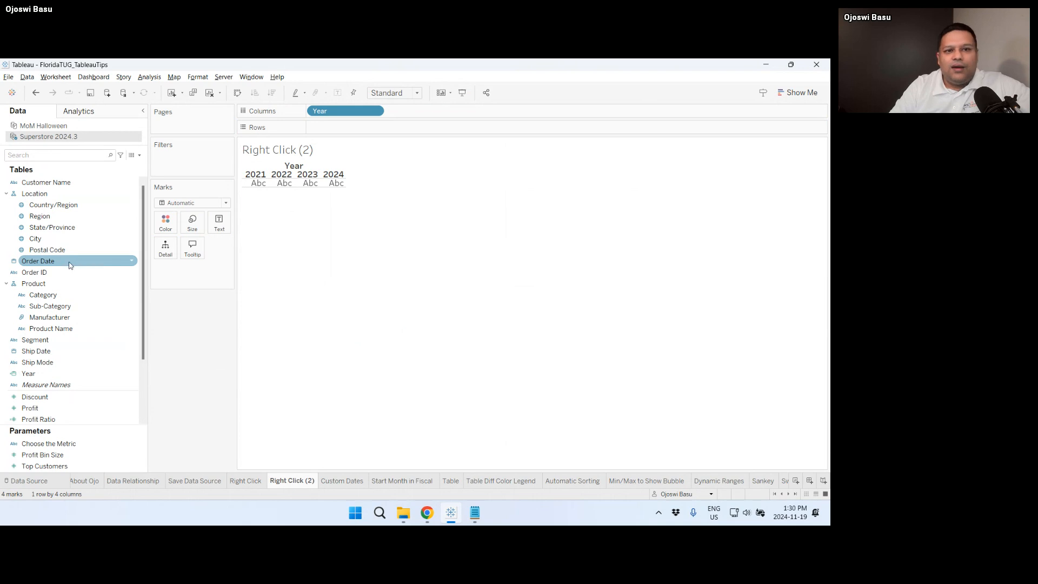
{"action": "left_click", "coordinate": [262, 216]}
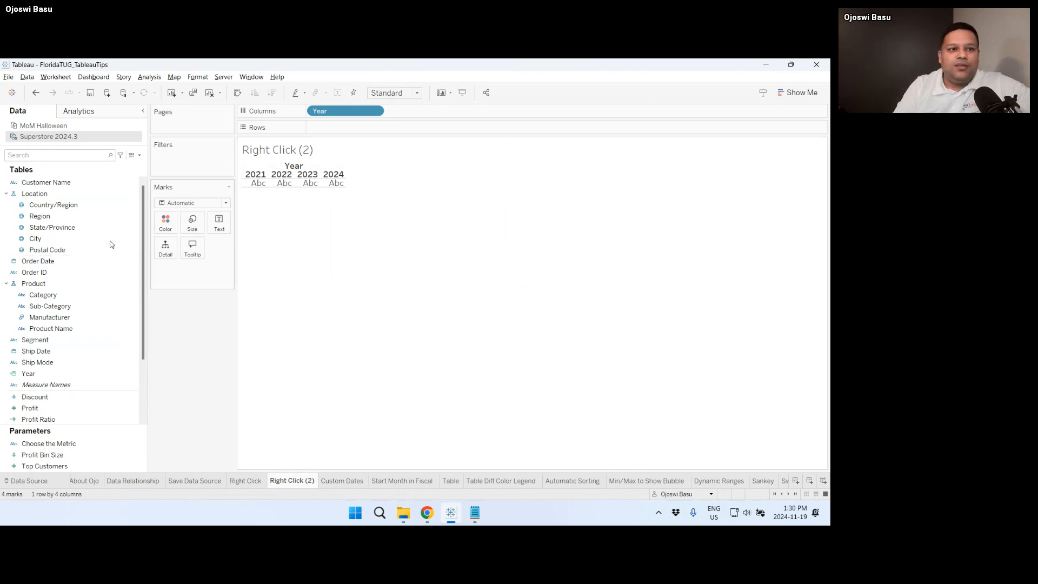
{"action": "left_click", "coordinate": [59, 273]}
{"action": "left_click", "coordinate": [68, 262]}
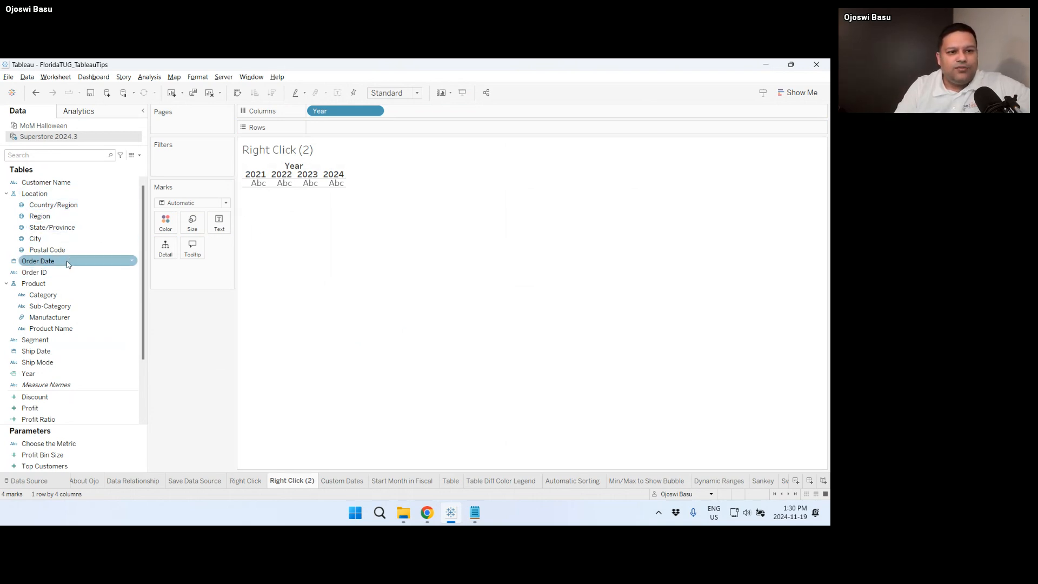
Create a custom date named Month from Order Date at Months detail, kept as a date value.
{"action": "right_click", "coordinate": [67, 264]}
{"action": "mouse_move", "coordinate": [128, 327]}
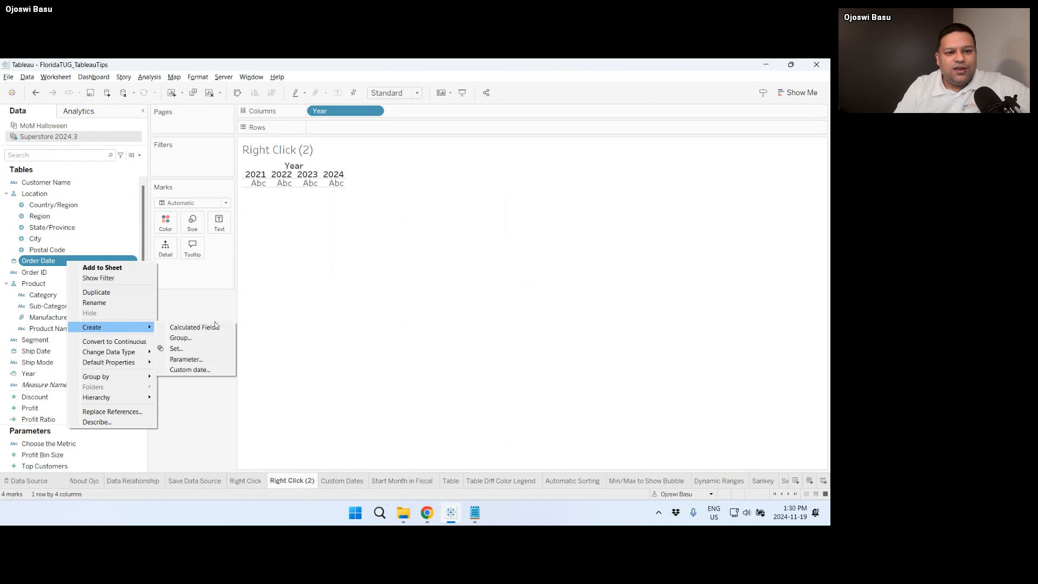
{"action": "left_click", "coordinate": [190, 370]}
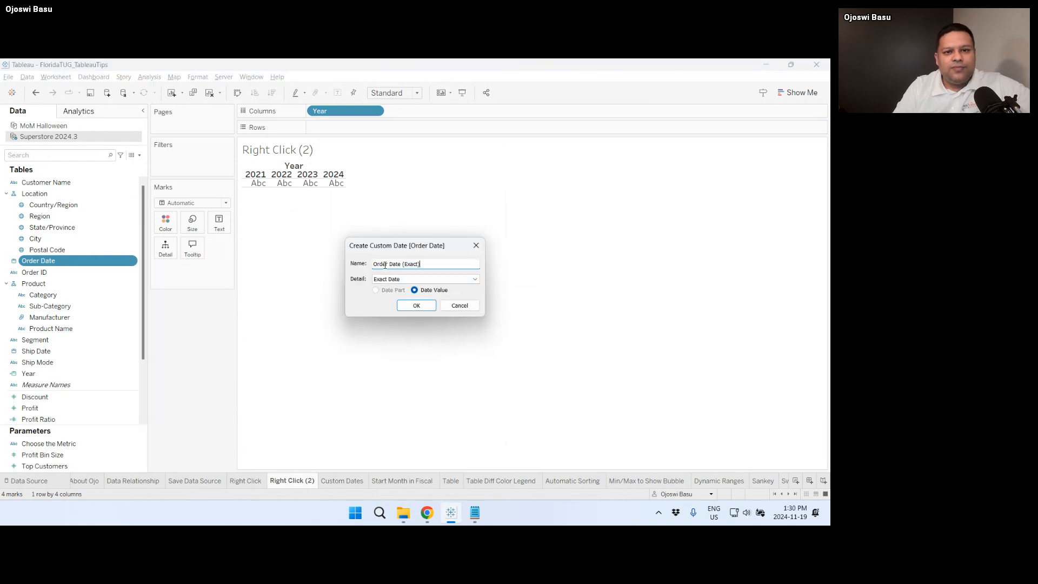
{"action": "left_click_drag", "start_coordinate": [448, 267], "coordinate": [374, 249]}
{"action": "type", "text": "Month"}
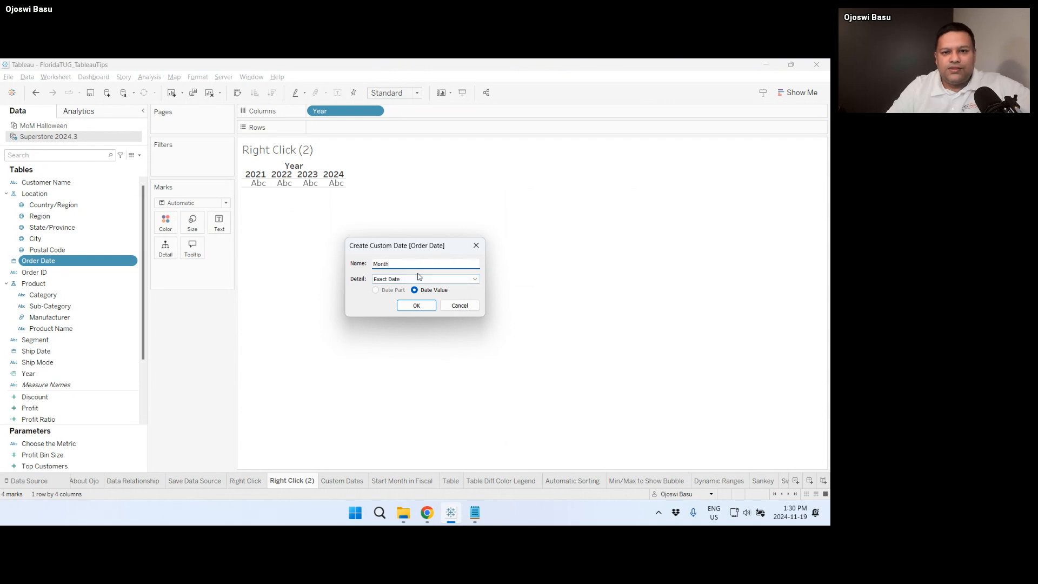
{"action": "left_click", "coordinate": [417, 275]}
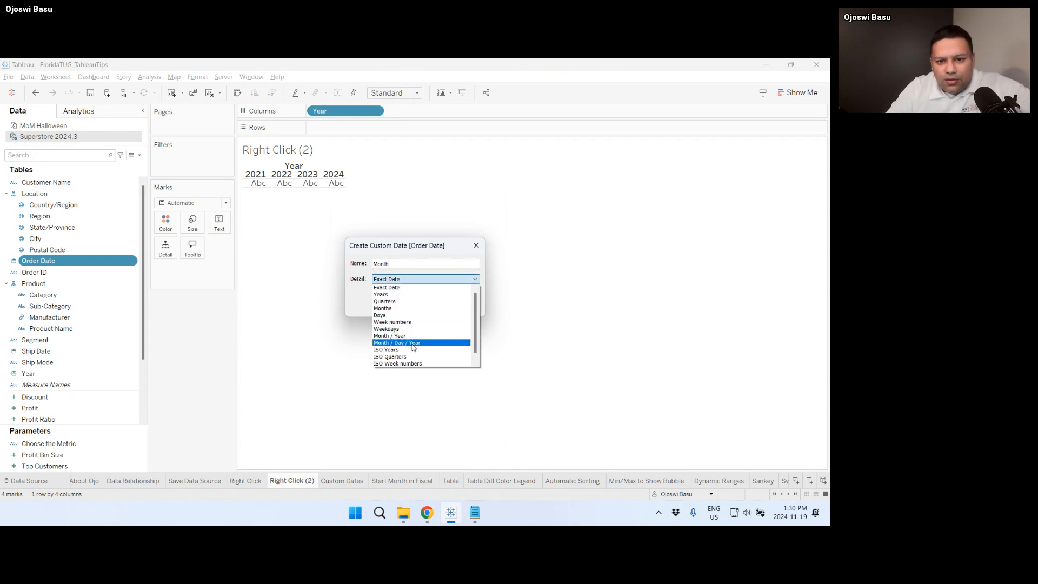
{"action": "left_click", "coordinate": [411, 308]}
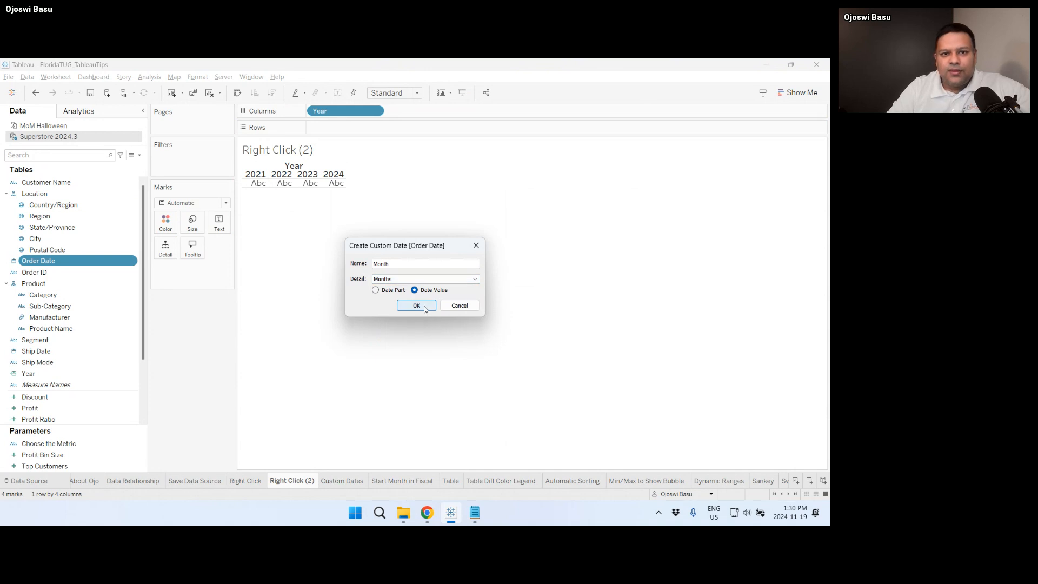
{"action": "left_click", "coordinate": [425, 306]}
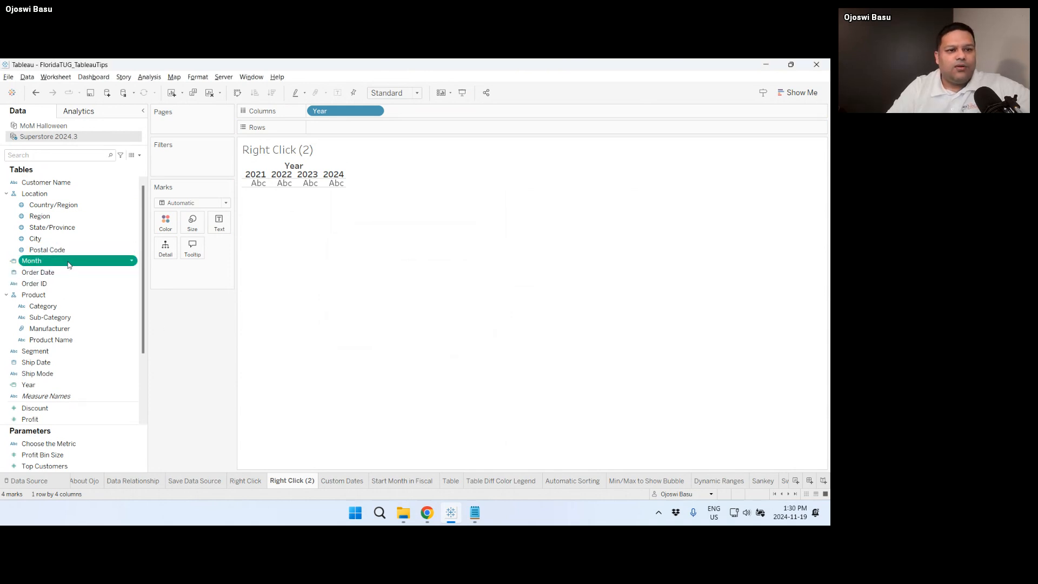
Put Month on Rows, trying month-name and day-of-month levels, and make the rows taller.
{"action": "left_click_drag", "start_coordinate": [70, 265], "coordinate": [409, 128]}
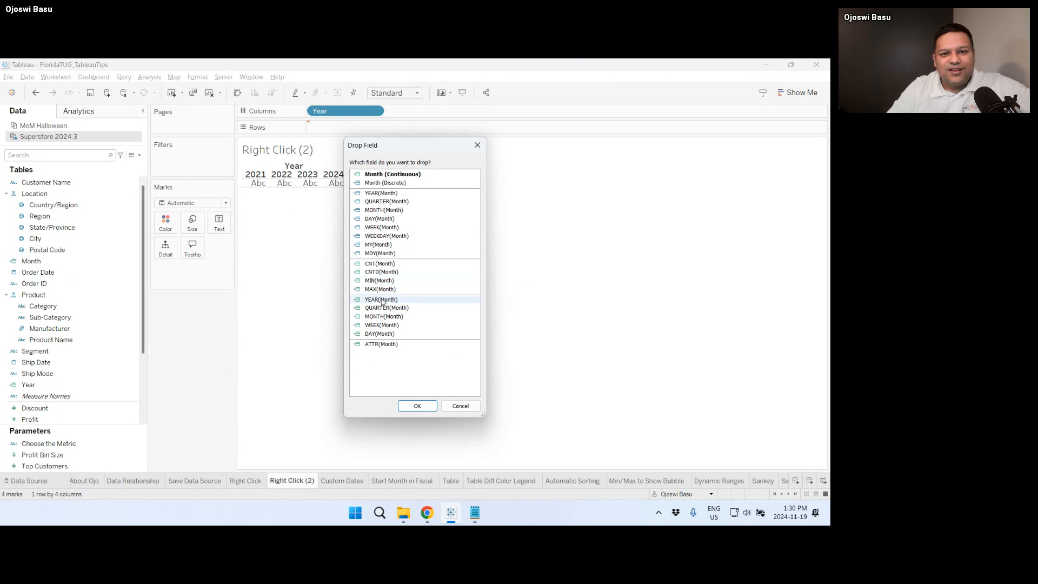
{"action": "double_click", "coordinate": [397, 212]}
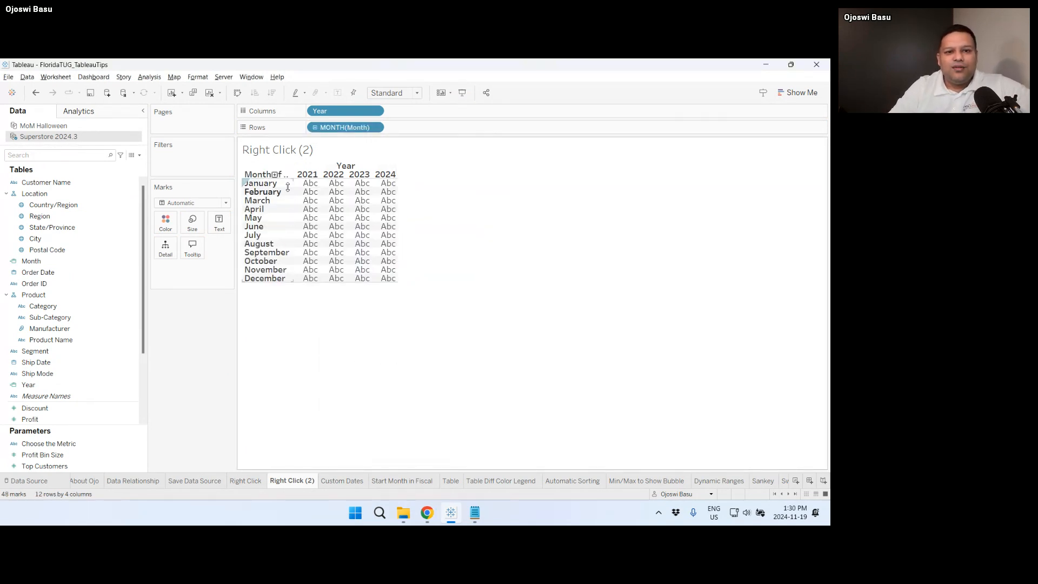
{"action": "left_click_drag", "start_coordinate": [287, 187], "coordinate": [287, 195]}
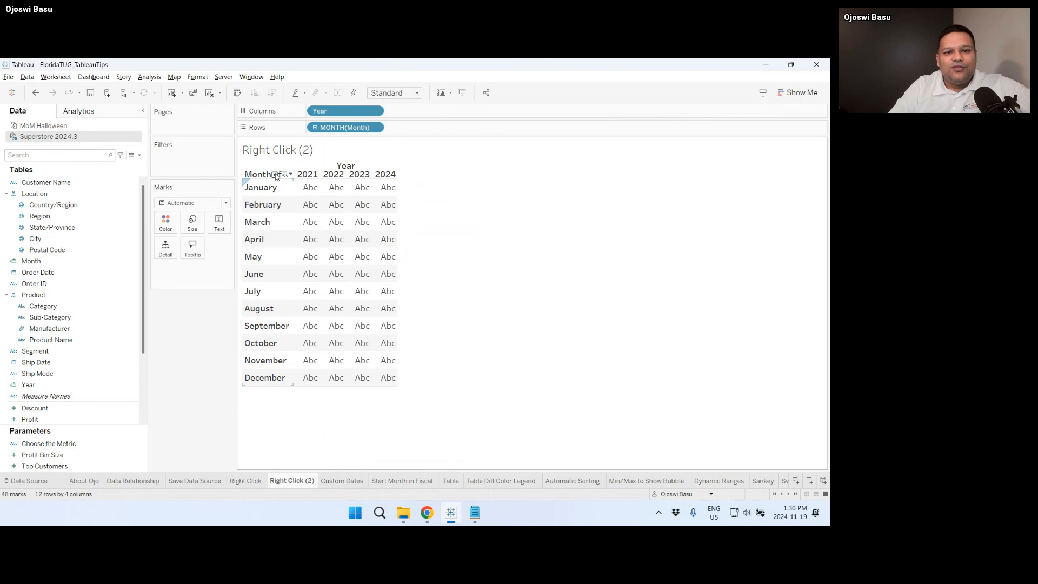
{"action": "left_click", "coordinate": [276, 175]}
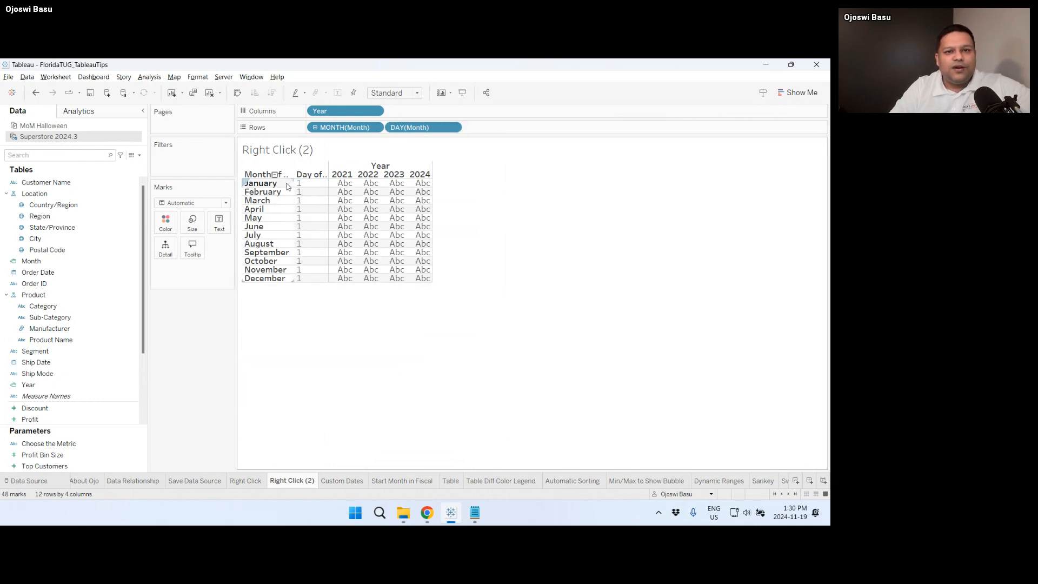
Replace the month-name level with discrete month-and-year Month and remove the DAY(Month) level.
{"action": "left_click_drag", "start_coordinate": [346, 128], "coordinate": [430, 132]}
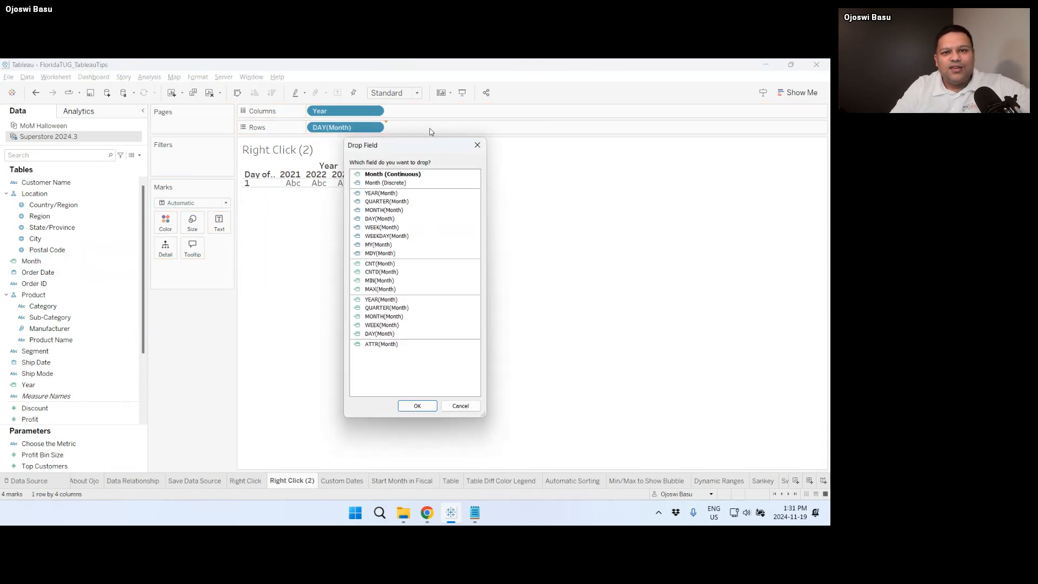
{"action": "double_click", "coordinate": [395, 184]}
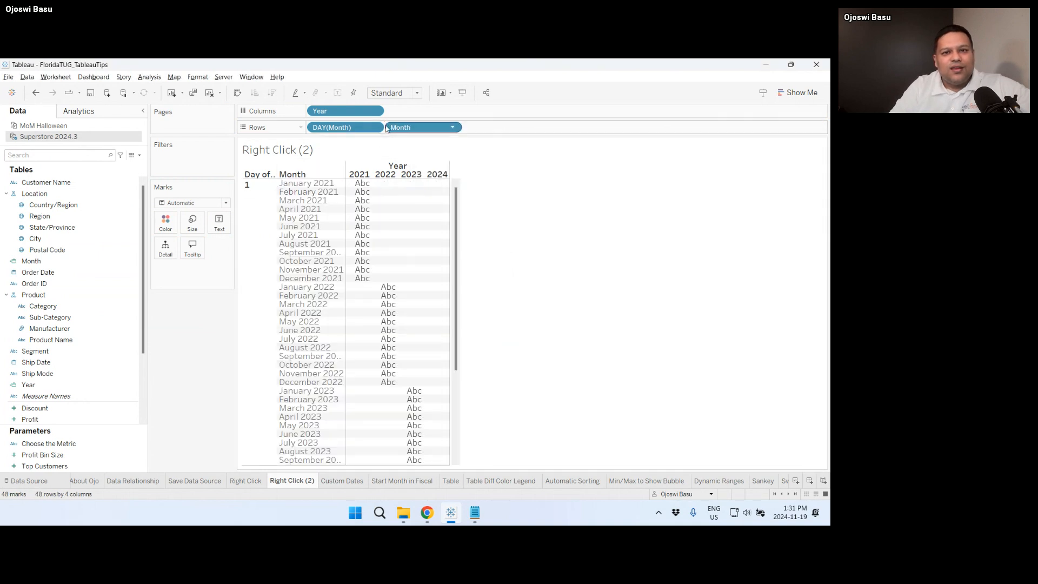
{"action": "left_click_drag", "start_coordinate": [406, 130], "coordinate": [338, 235]}
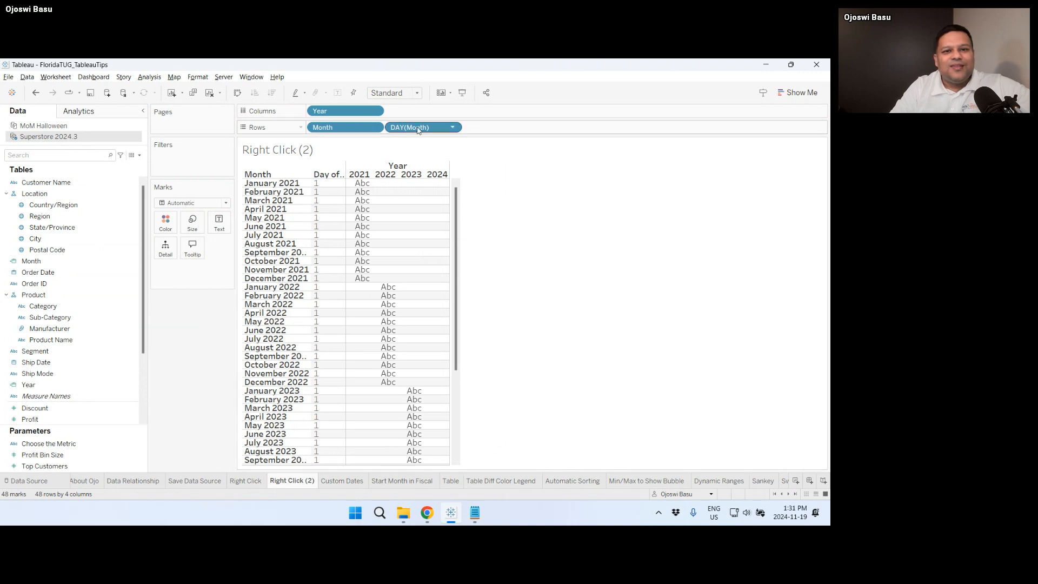
{"action": "left_click_drag", "start_coordinate": [418, 132], "coordinate": [190, 355]}
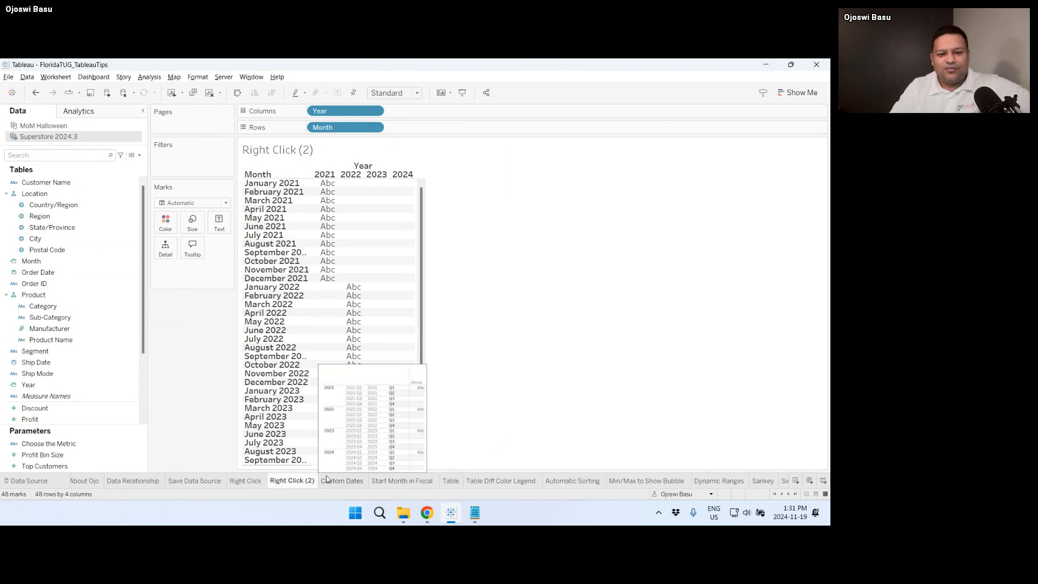
On the Table sheet, place Segment and Category on Rows and add Sales and Profit values.
{"action": "left_click", "coordinate": [385, 483]}
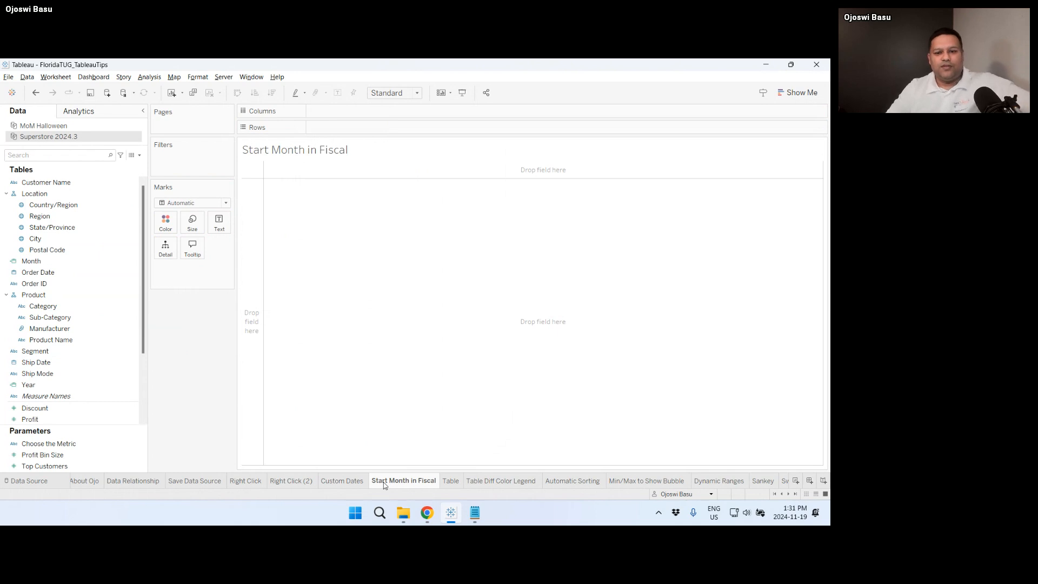
{"action": "left_click", "coordinate": [455, 487]}
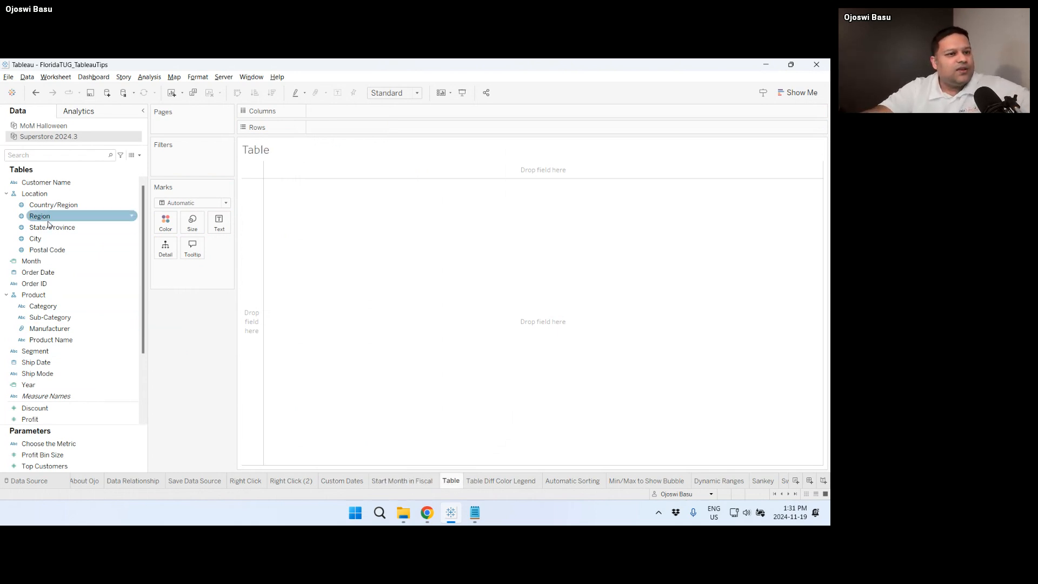
{"action": "scroll", "coordinate": [25, 292], "scroll_direction": "down", "scroll_amount": 3}
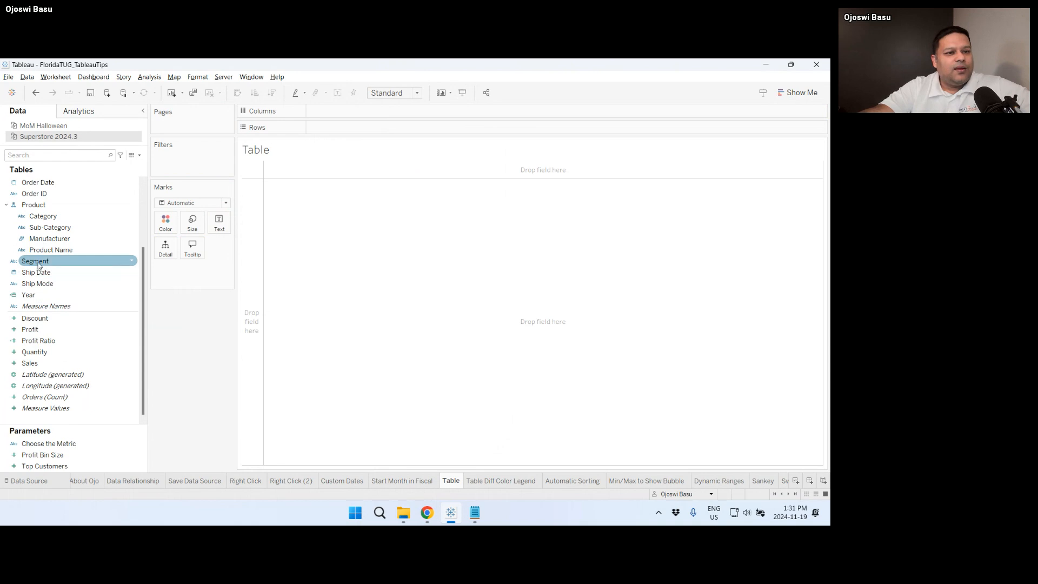
{"action": "left_click_drag", "start_coordinate": [24, 263], "coordinate": [259, 270]}
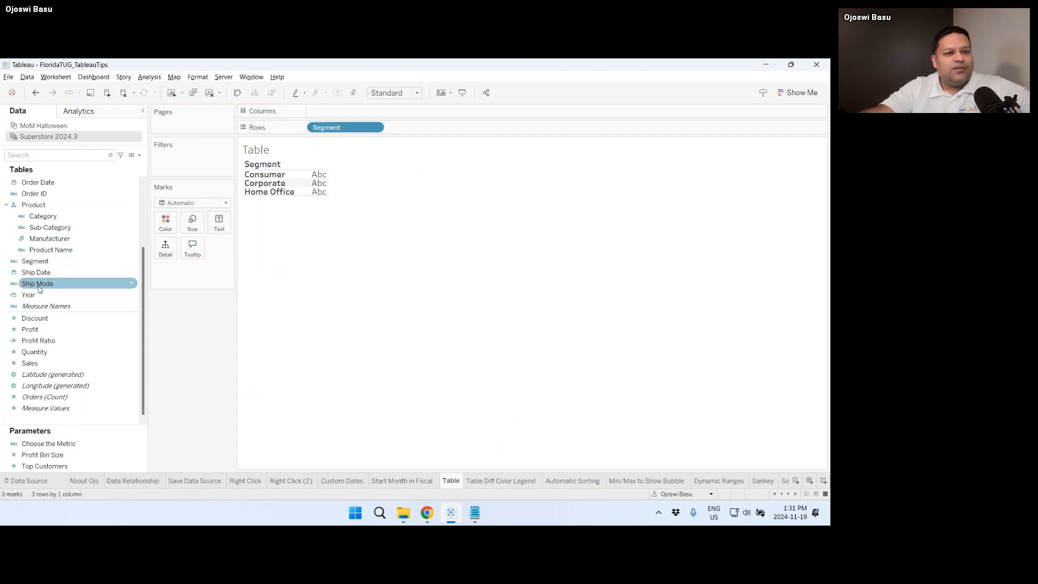
{"action": "left_click_drag", "start_coordinate": [75, 217], "coordinate": [463, 122]}
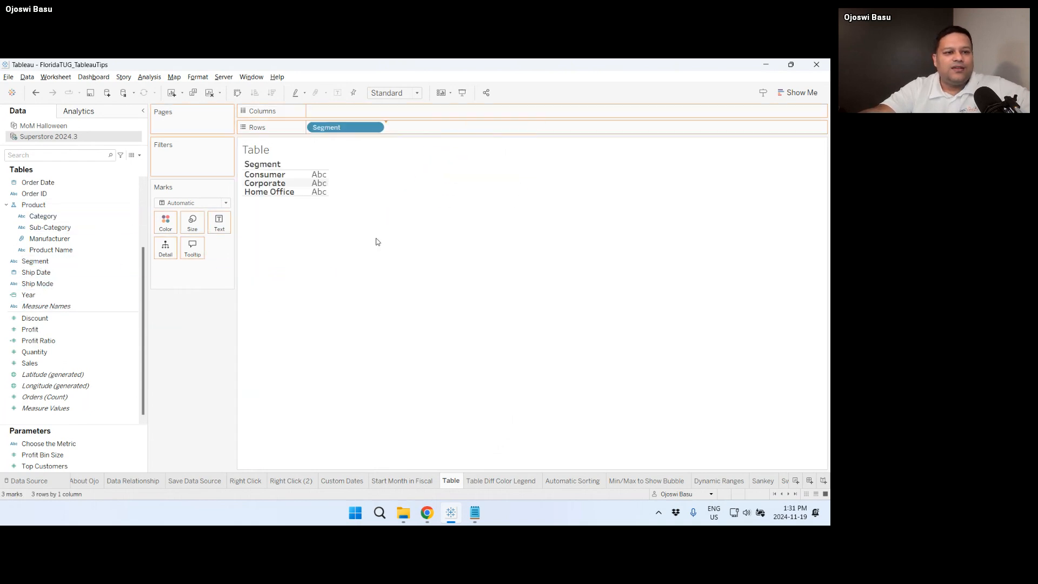
{"action": "double_click", "coordinate": [55, 366]}
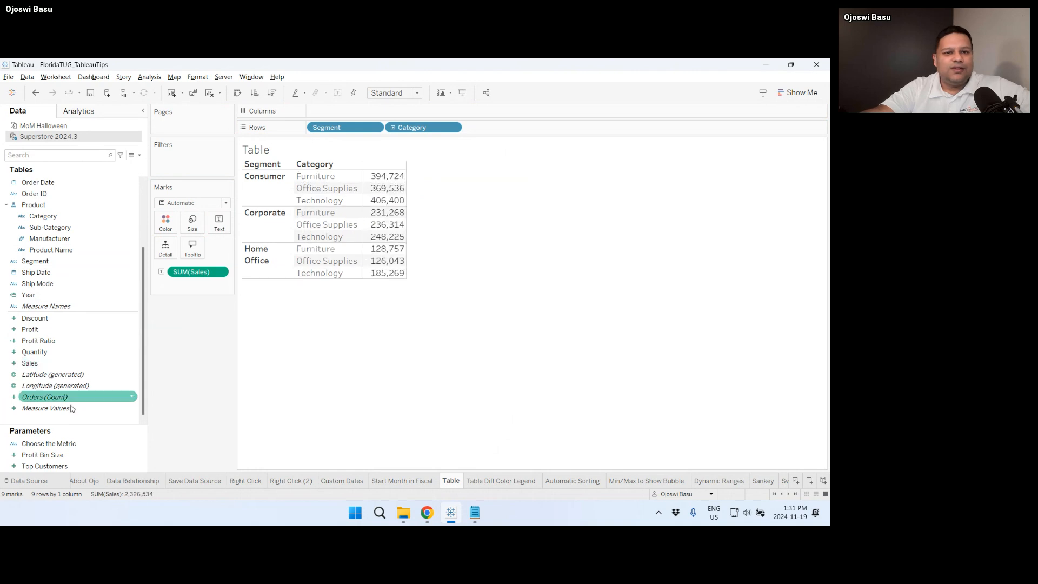
{"action": "double_click", "coordinate": [46, 331]}
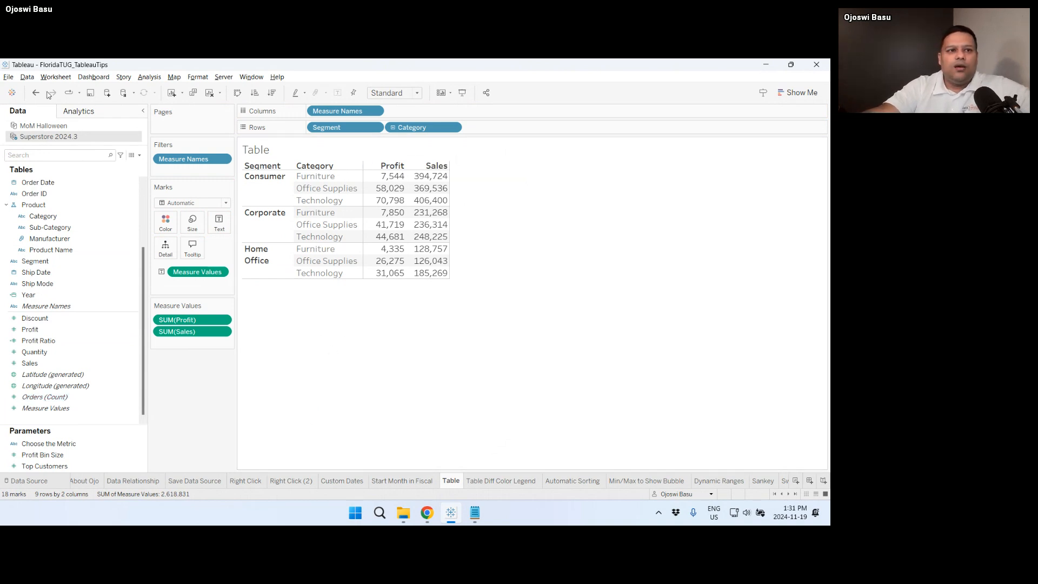
Undo Profit, then add and undo an ad-hoc SALES column, leaving only Sales per Segment and Category.
{"action": "key", "text": "ctrl+z"}
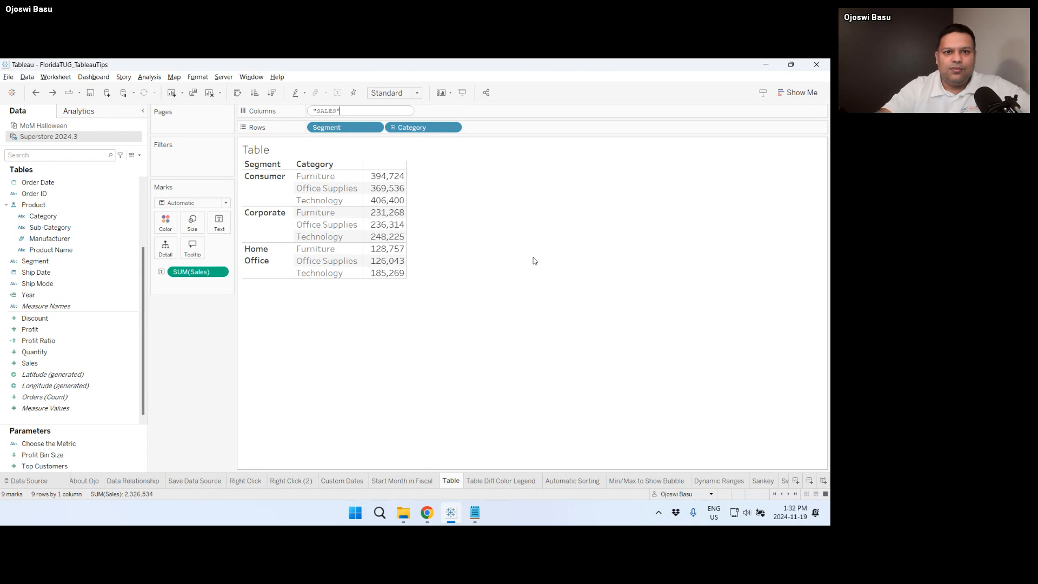
{"action": "key", "text": "Return"}
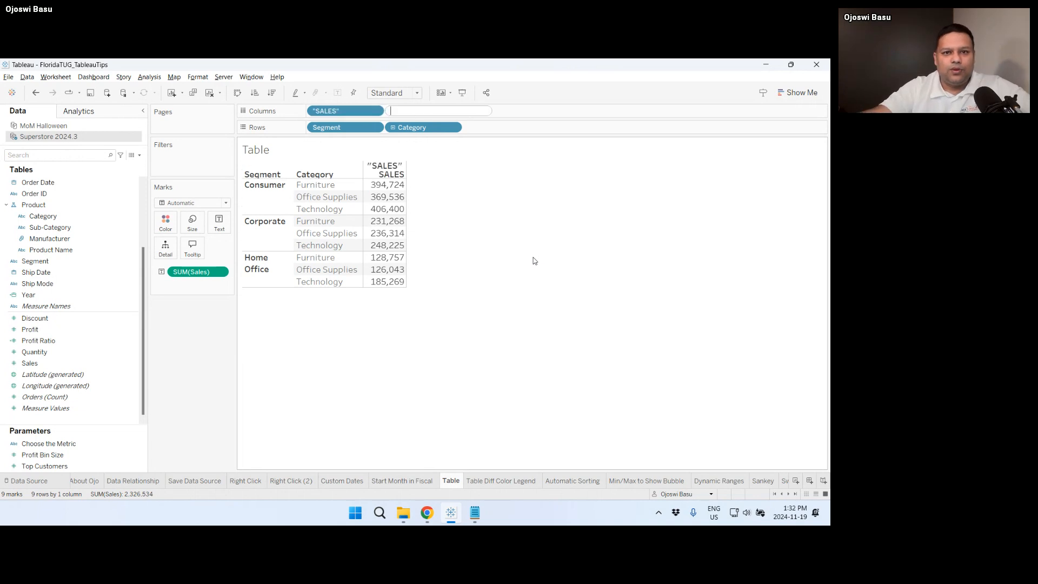
{"action": "right_click", "coordinate": [386, 166]}
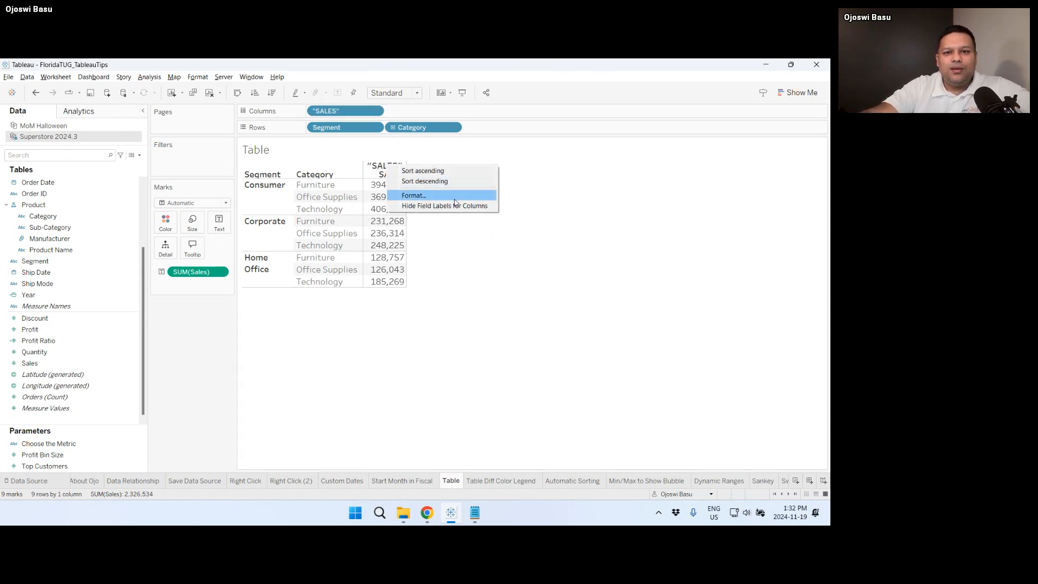
{"action": "left_click", "coordinate": [581, 198]}
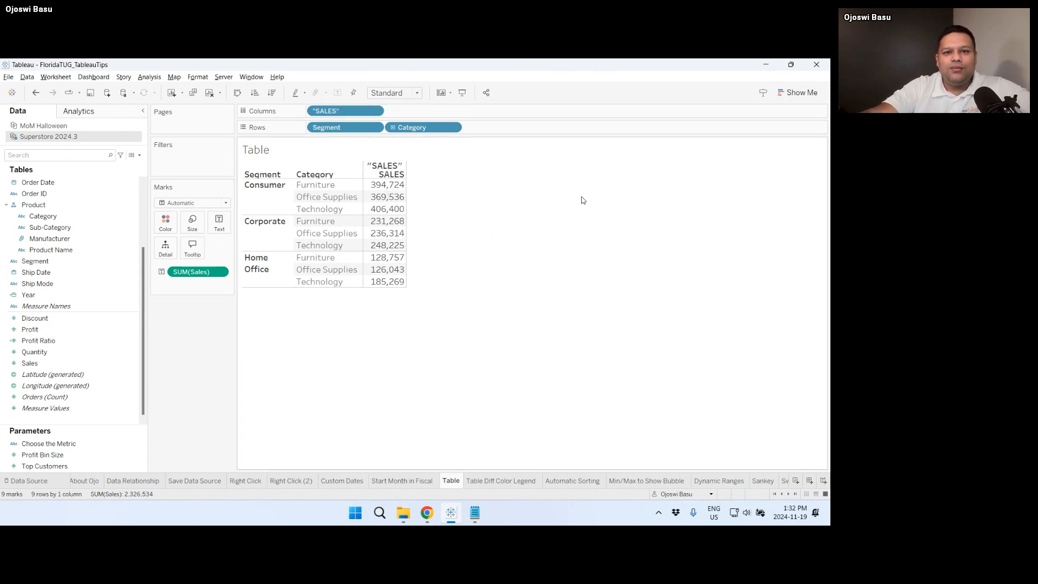
{"action": "left_click", "coordinate": [36, 93]}
{"action": "left_click", "coordinate": [67, 353]}
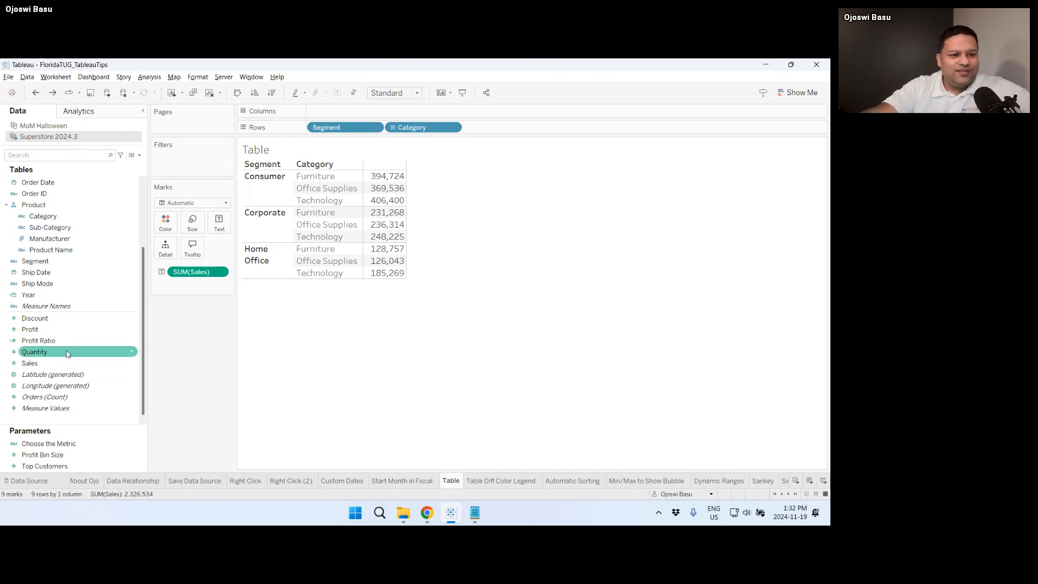
Re-add Profit beside Sales, undo a trial Sales-only Measure Names filter, and make rows taller.
{"action": "double_click", "coordinate": [69, 330]}
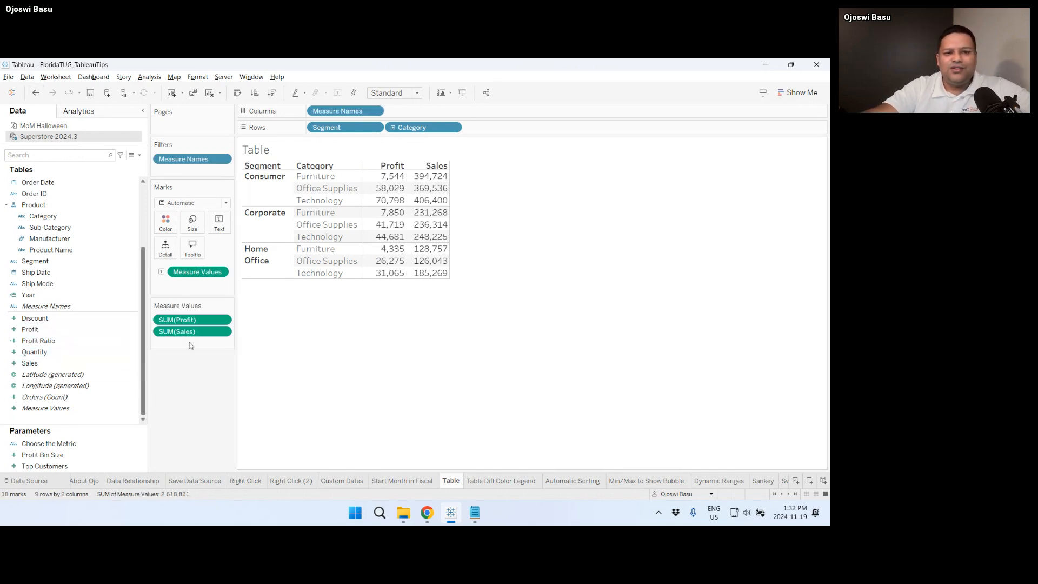
{"action": "right_click", "coordinate": [206, 164]}
{"action": "left_click", "coordinate": [230, 165]}
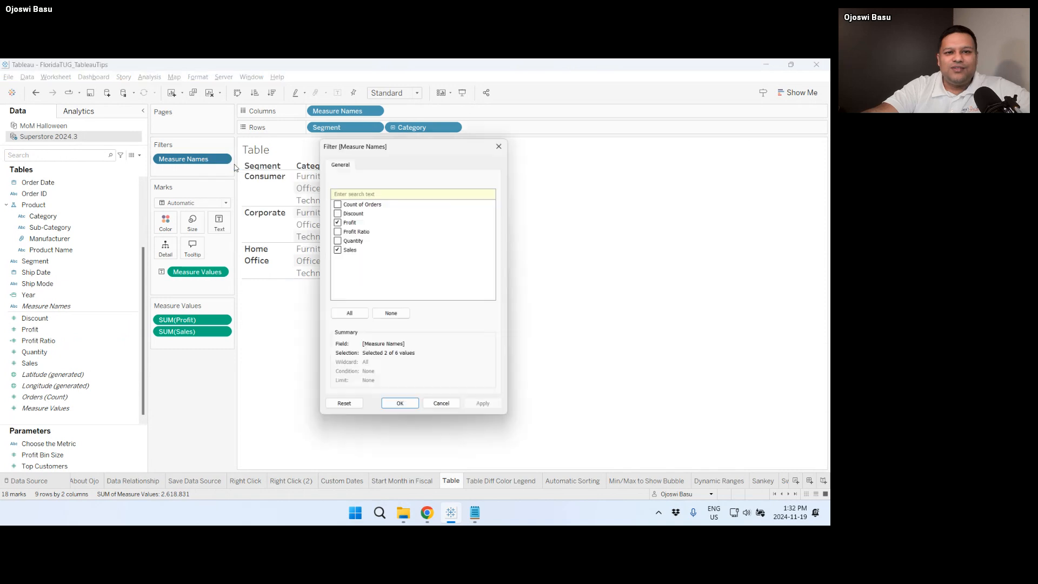
{"action": "left_click", "coordinate": [400, 411]}
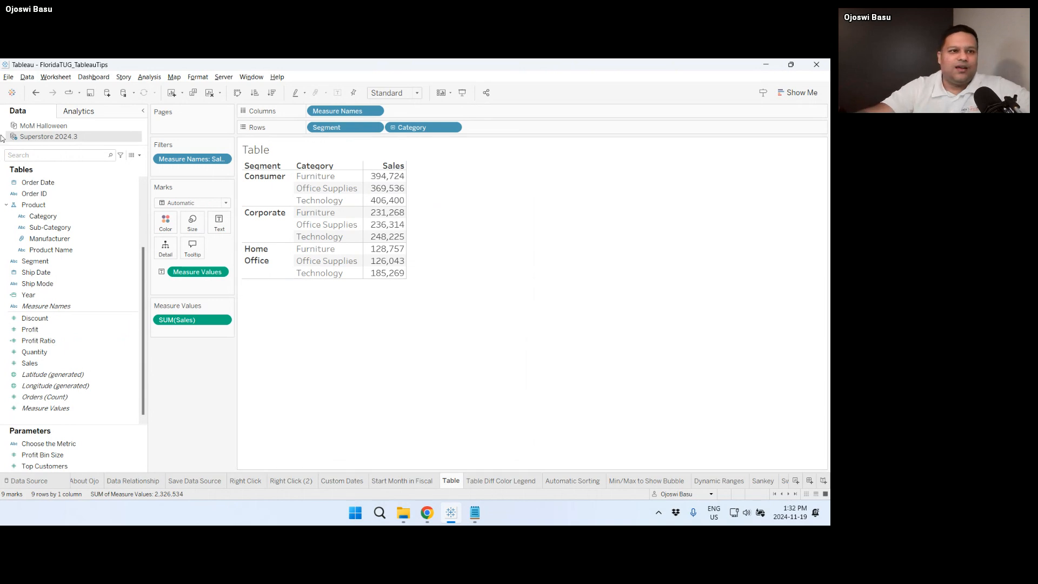
{"action": "left_click", "coordinate": [35, 92]}
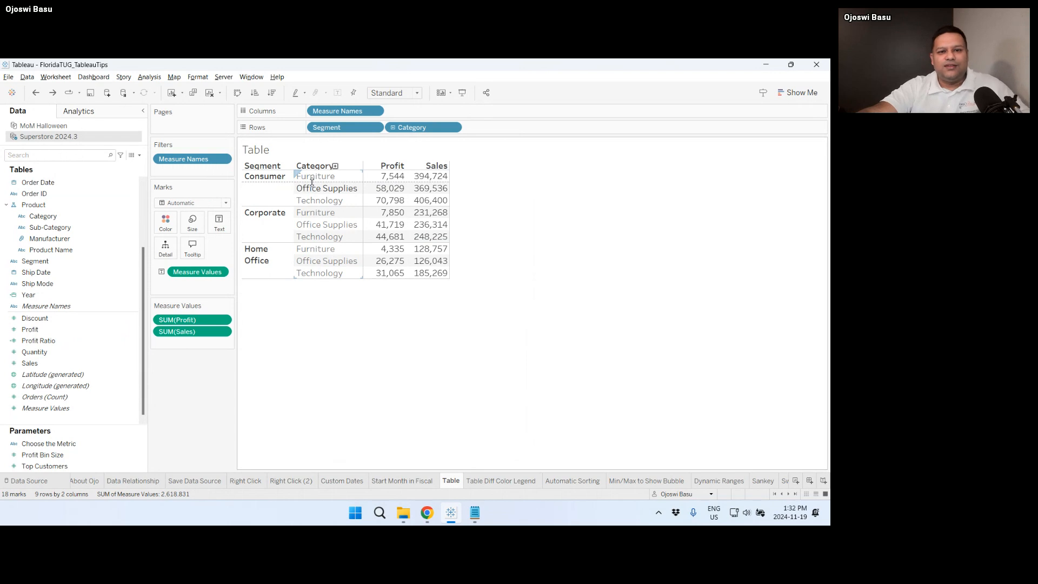
{"action": "left_click_drag", "start_coordinate": [312, 182], "coordinate": [314, 191]}
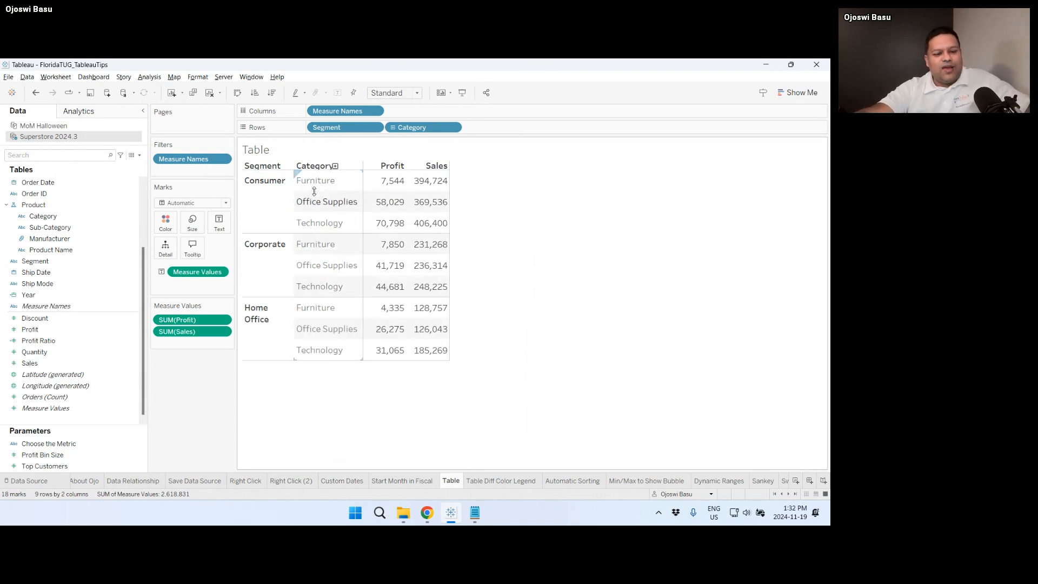
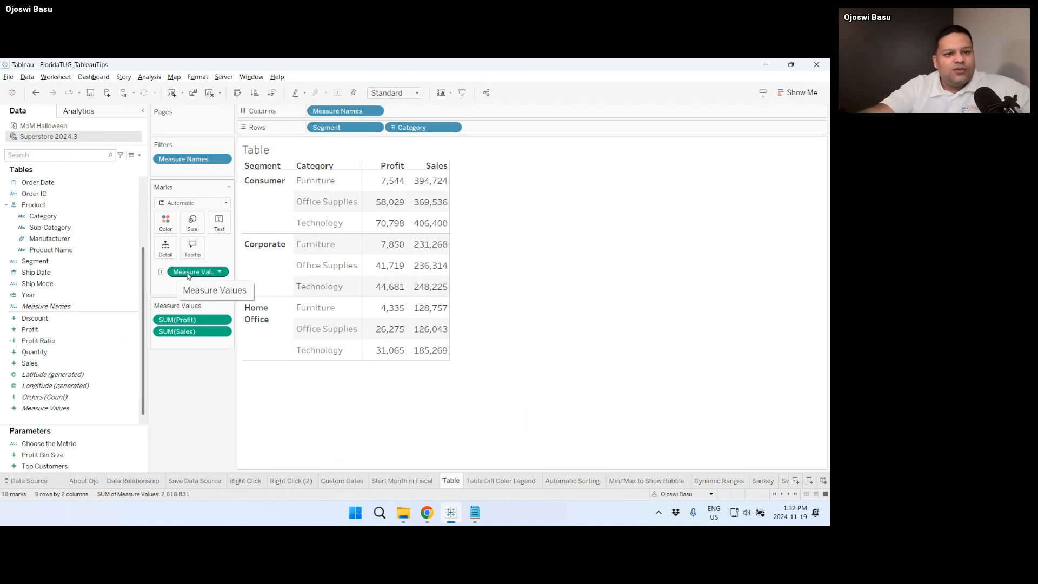
Colour the table's Profit and Sales values by Measure Values, with a legend from 4,335 to 406,400.
{"action": "mouse_move", "coordinate": [187, 276]}
{"action": "left_mouse_down"}
{"action": "mouse_move", "coordinate": [165, 231]}
{"action": "mouse_move", "coordinate": [204, 277]}
{"action": "left_mouse_up"}
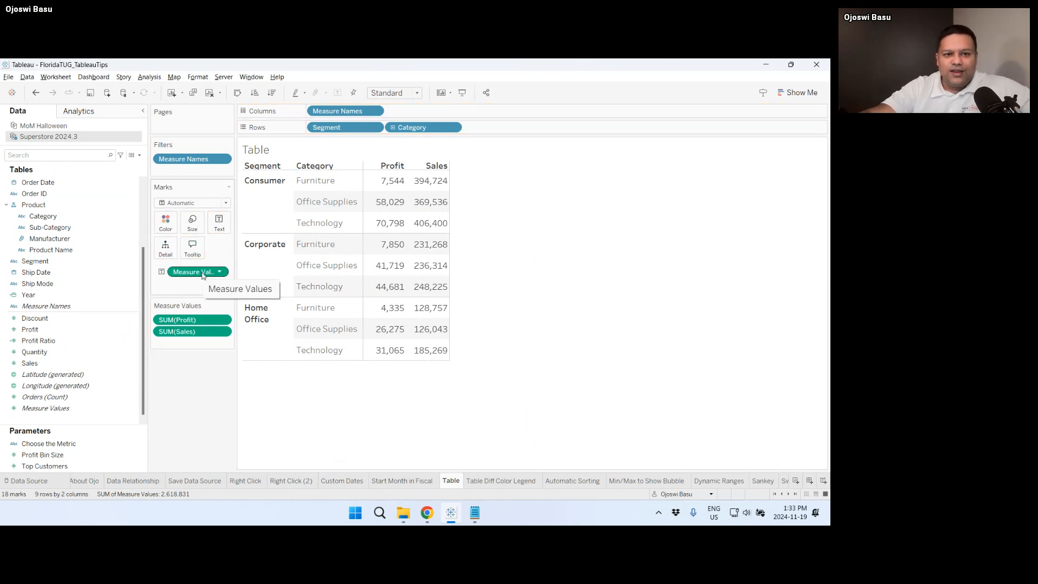
{"action": "left_click_drag", "start_coordinate": [425, 127], "coordinate": [586, 199]}
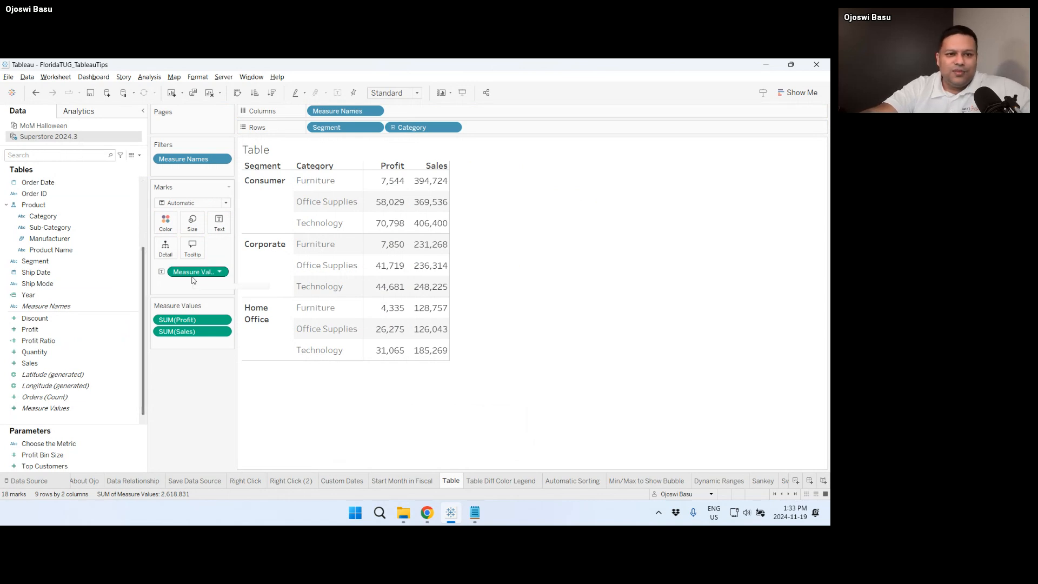
{"action": "left_click_drag", "start_coordinate": [195, 275], "coordinate": [160, 227]}
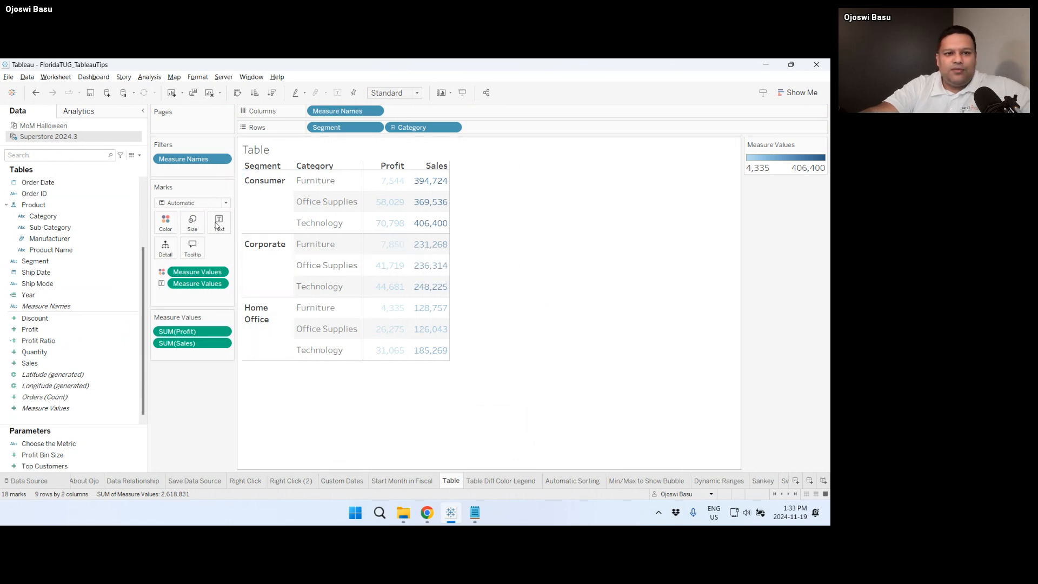
Draw the marks as Squares and give SUM(Profit) and SUM(Sales) separate colour legends.
{"action": "left_click", "coordinate": [189, 206]}
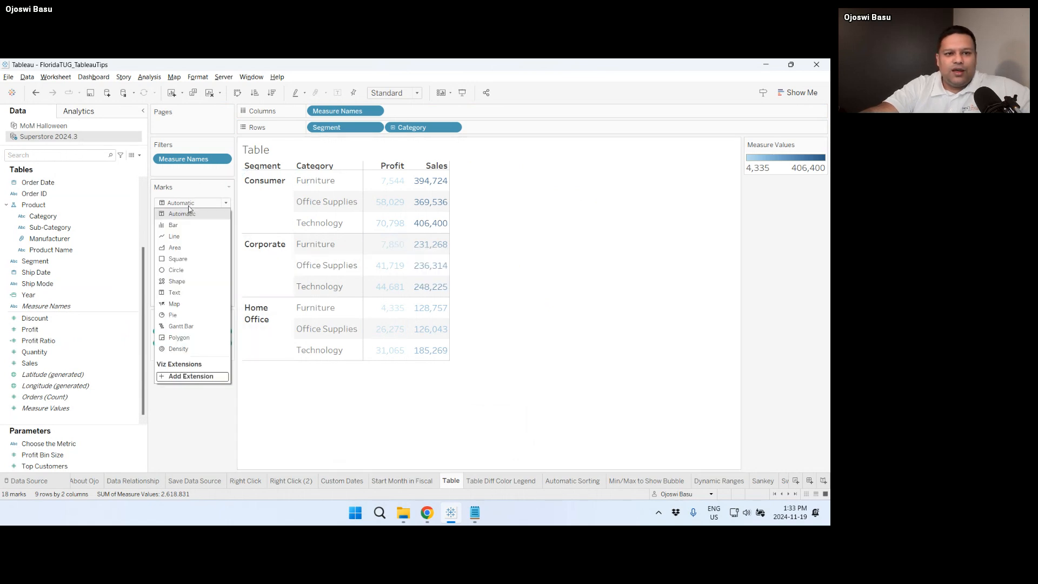
{"action": "left_click", "coordinate": [178, 260]}
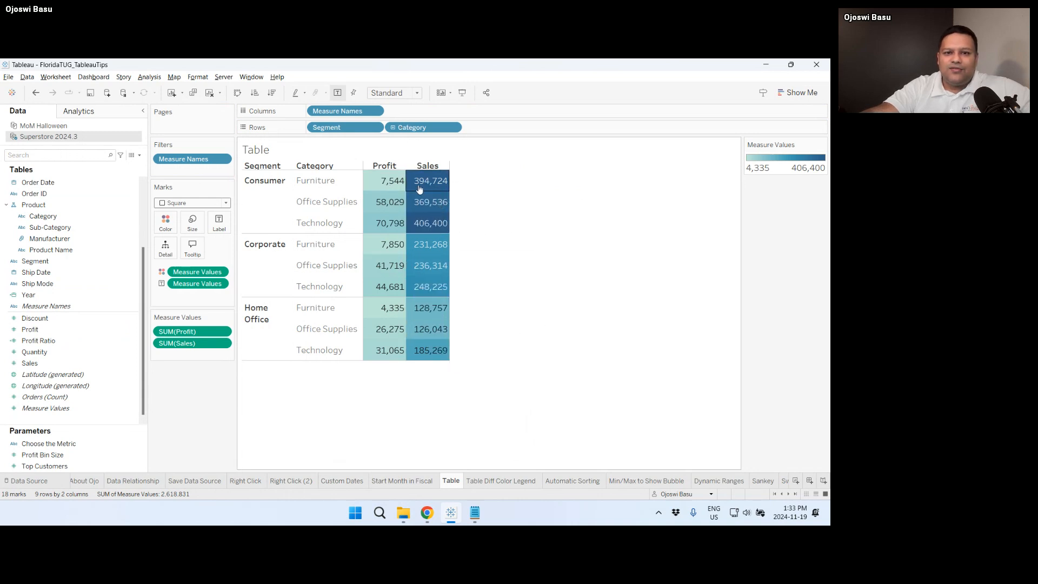
{"action": "left_click", "coordinate": [220, 272]}
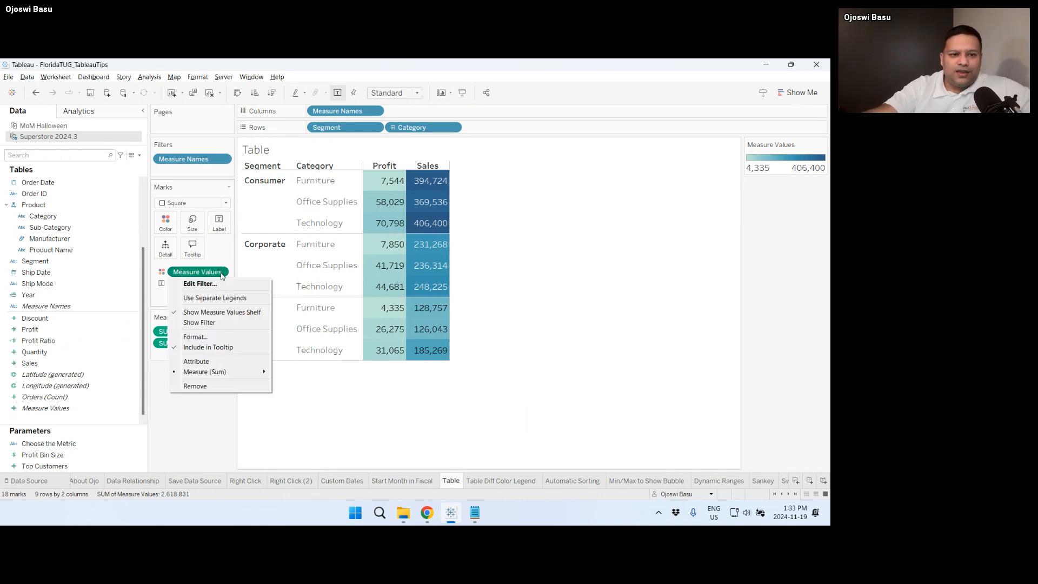
{"action": "left_click", "coordinate": [219, 298]}
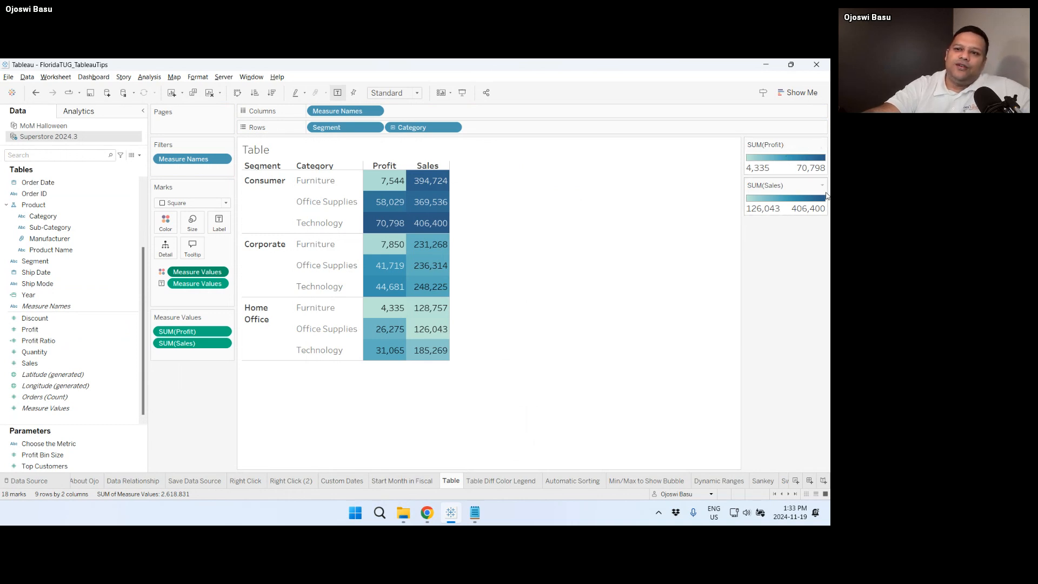
Recolour the SUM(Profit) legend with the Orange-Blue Diverging palette.
{"action": "left_click", "coordinate": [822, 146]}
{"action": "left_click", "coordinate": [791, 155]}
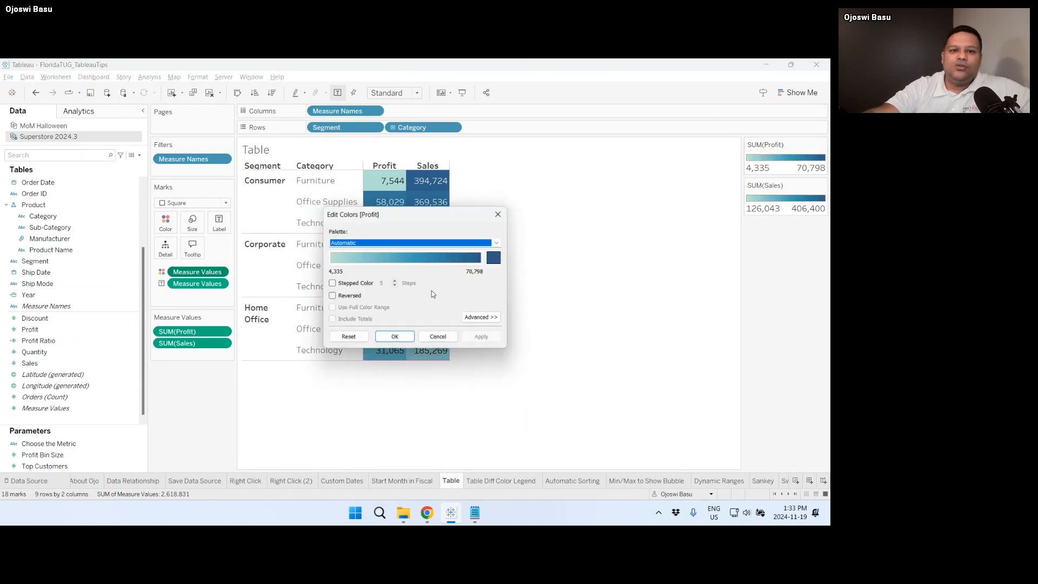
{"action": "left_click", "coordinate": [496, 244]}
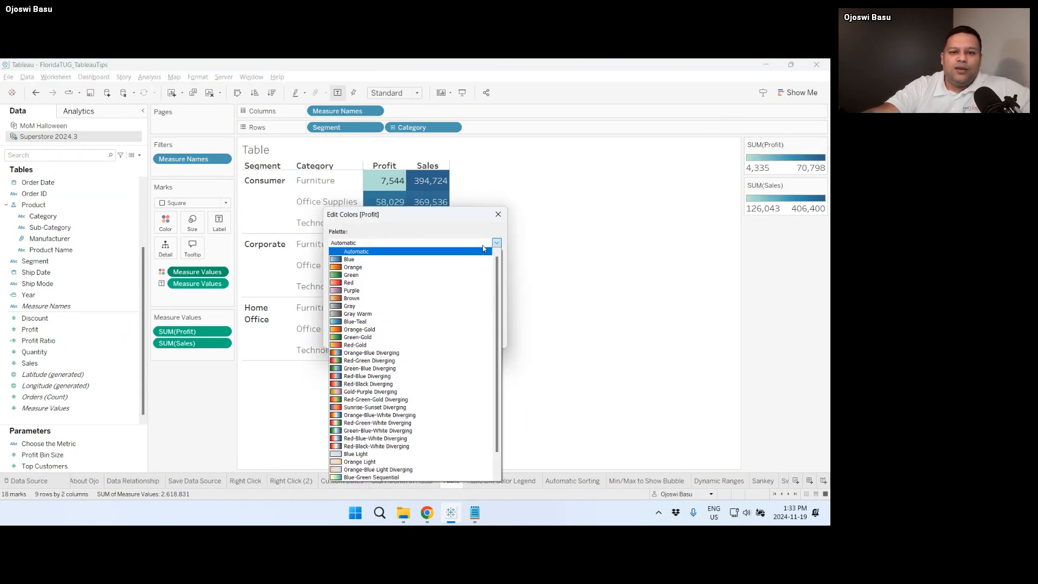
{"action": "left_click", "coordinate": [408, 352]}
{"action": "left_click", "coordinate": [481, 337]}
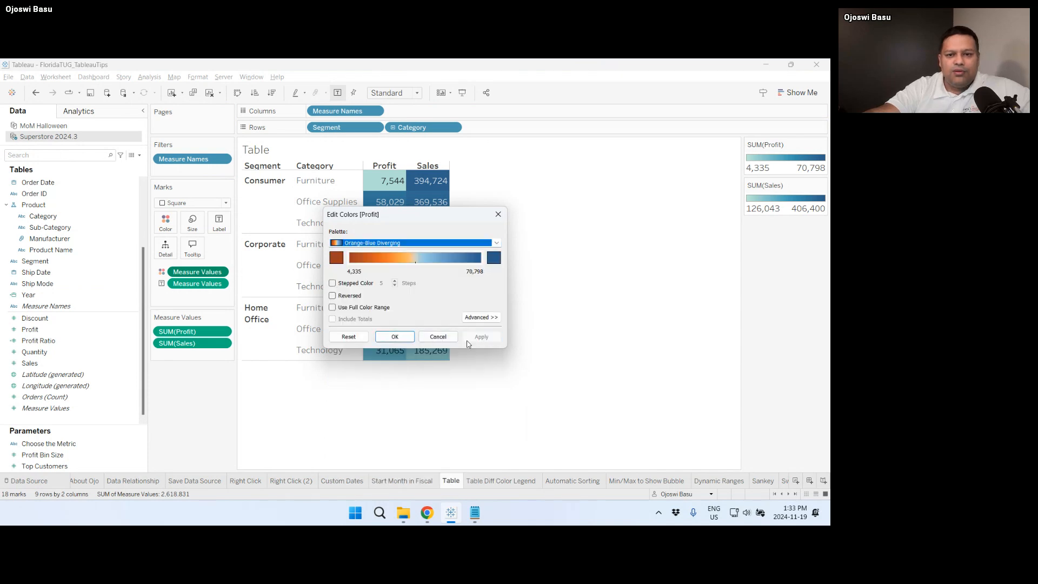
{"action": "left_click", "coordinate": [395, 336]}
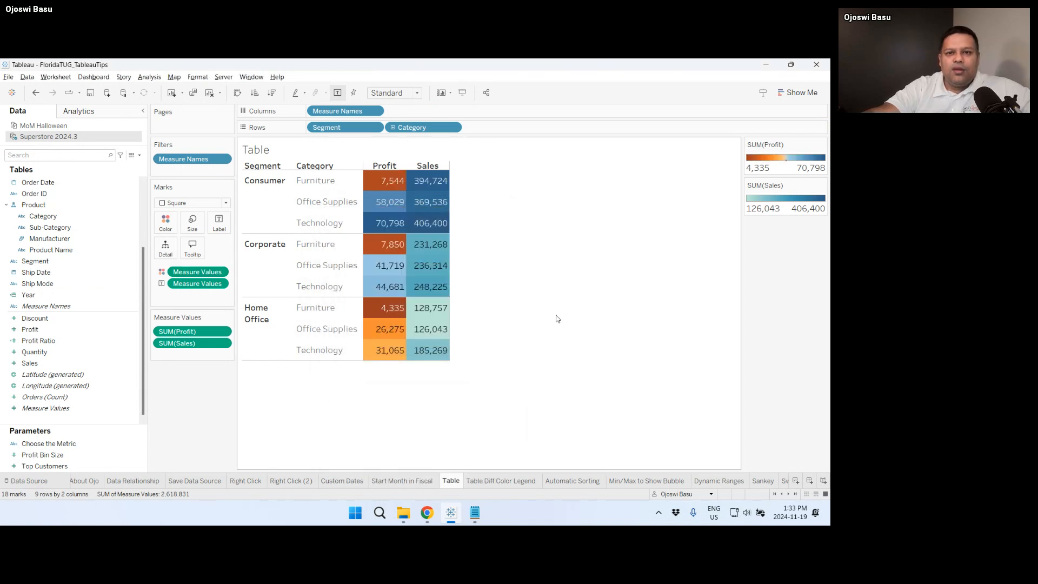
Recolour the SUM(Sales) legend with the Gray palette.
{"action": "left_click", "coordinate": [823, 185]}
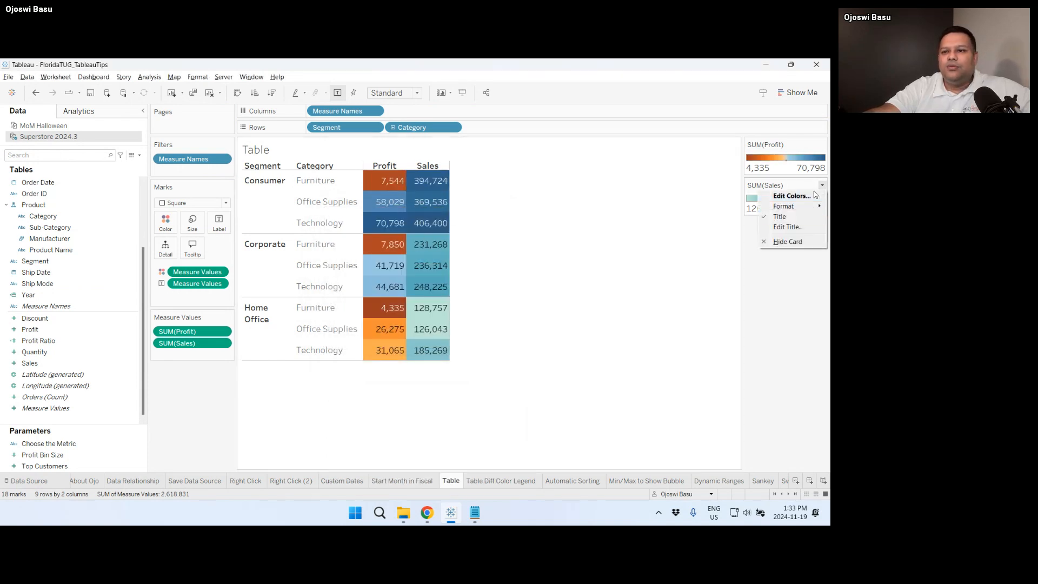
{"action": "left_click", "coordinate": [779, 196]}
{"action": "left_click", "coordinate": [495, 245]}
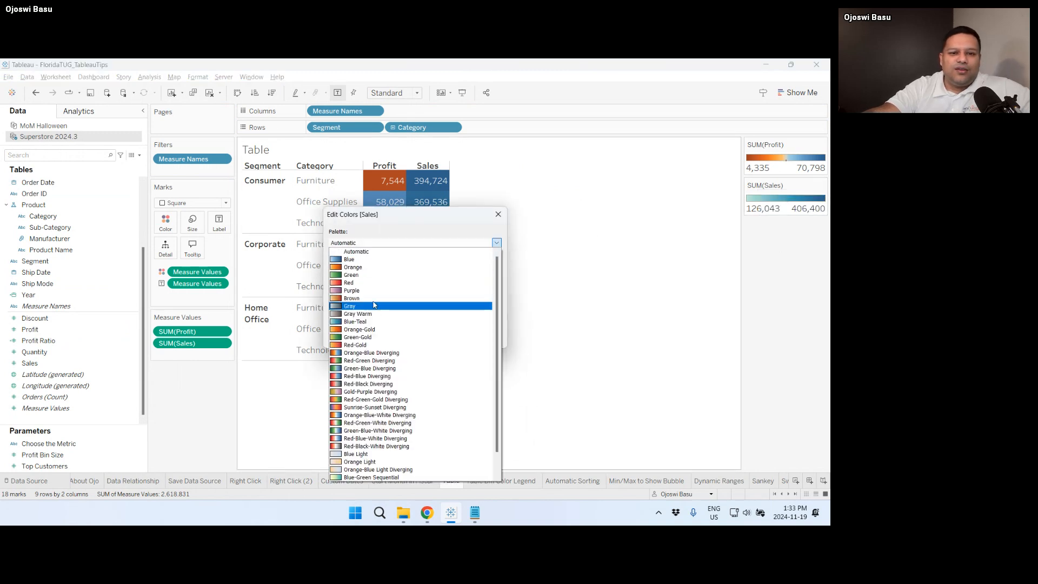
{"action": "left_click", "coordinate": [411, 303]}
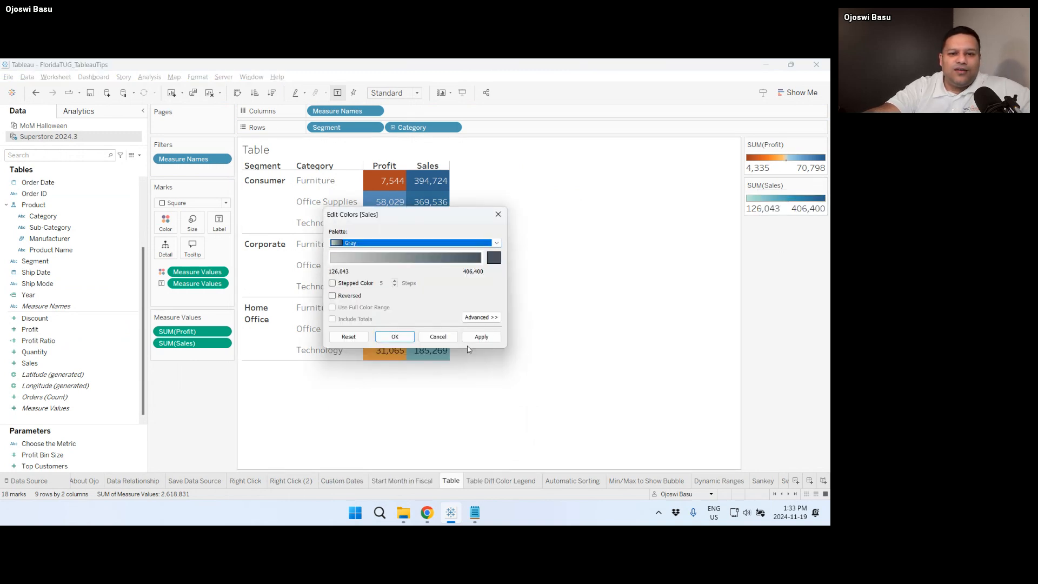
{"action": "left_click", "coordinate": [395, 336]}
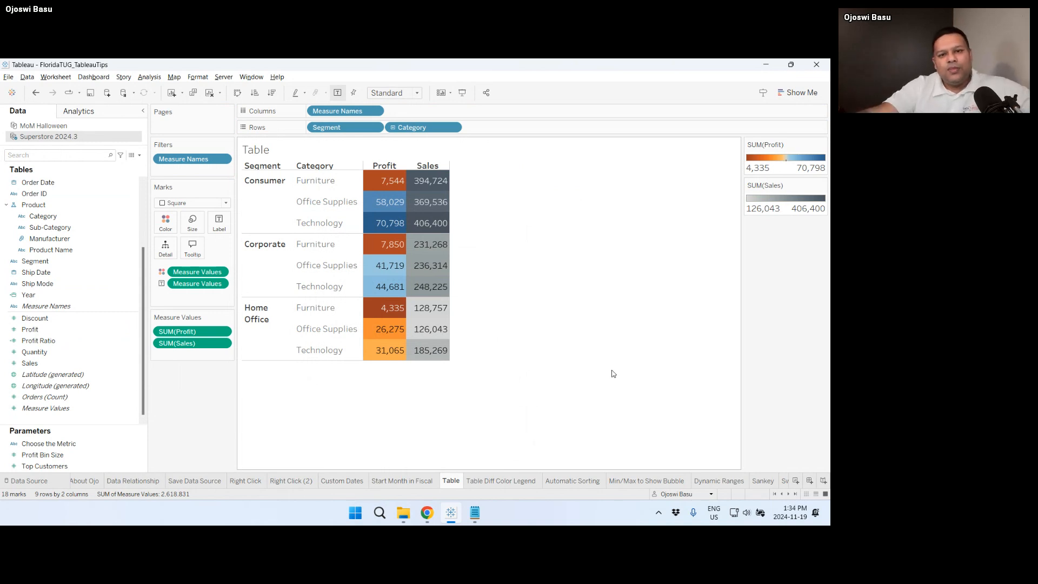
Drill the Category pill down to Sub-Category, expanding the highlight table to 51 rows.
{"action": "left_click", "coordinate": [340, 224]}
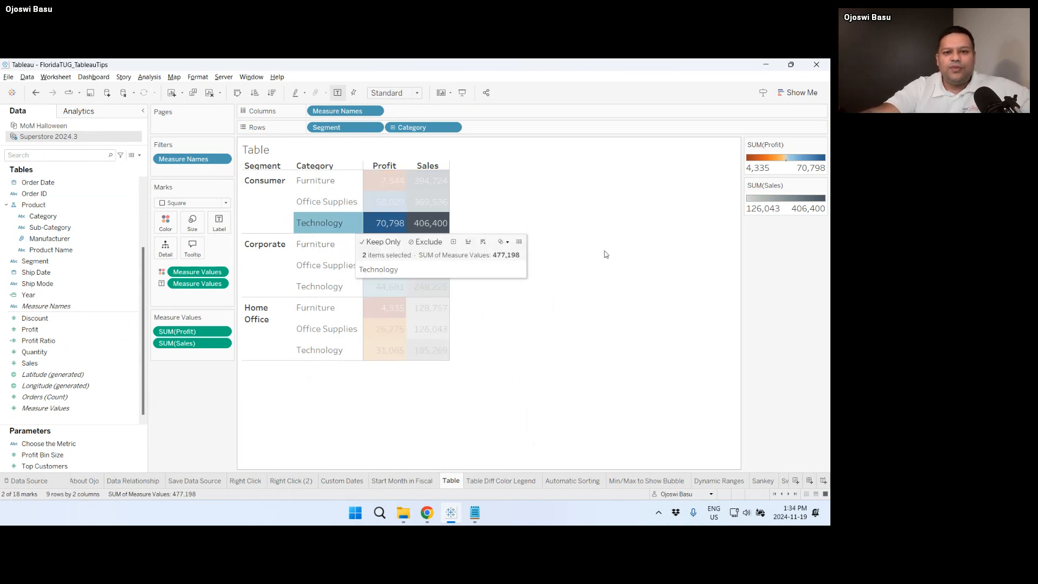
{"action": "left_click", "coordinate": [597, 287]}
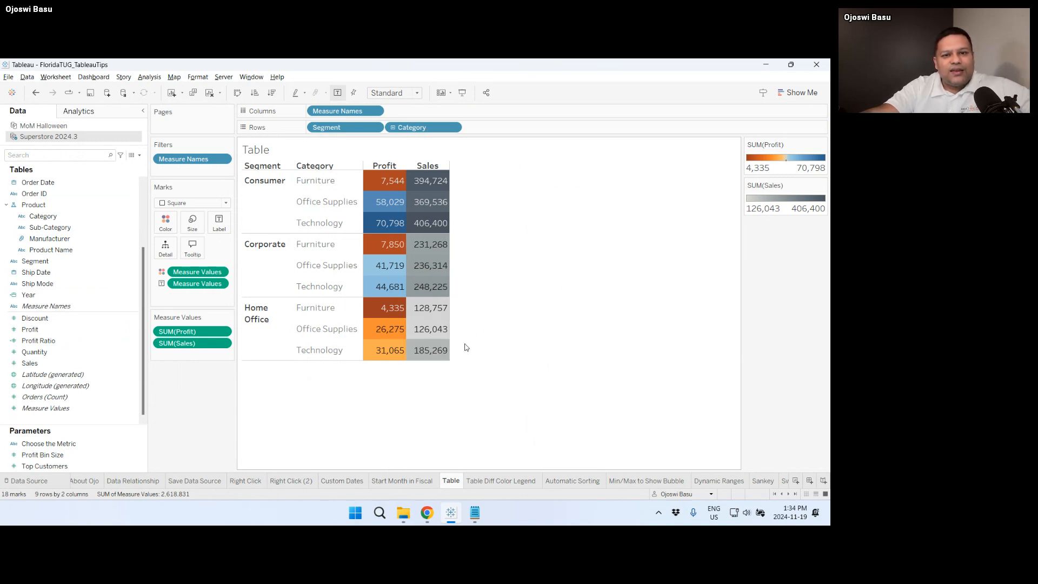
{"action": "mouse_move", "coordinate": [438, 234]}
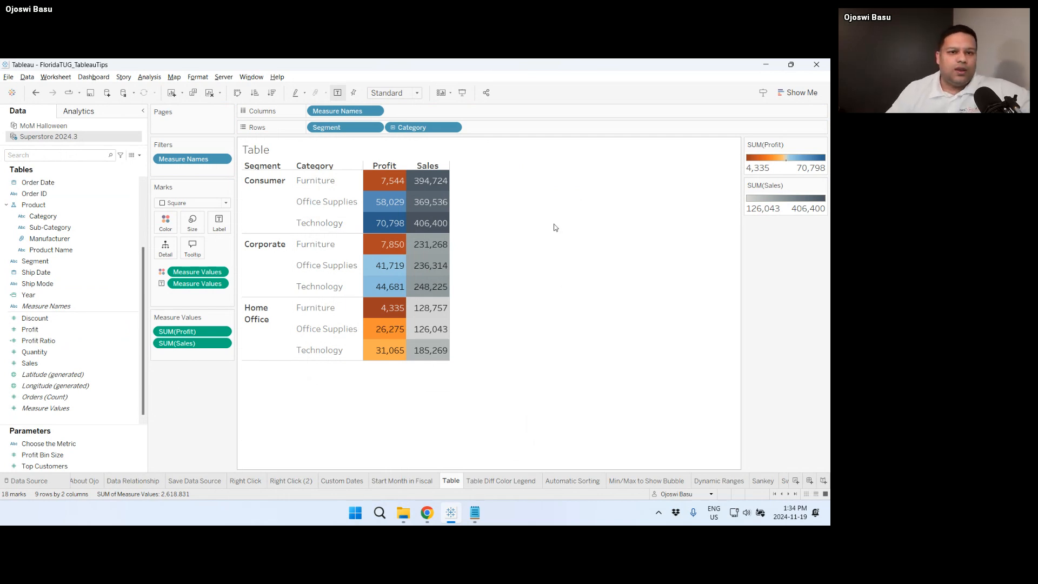
{"action": "left_click", "coordinate": [393, 128]}
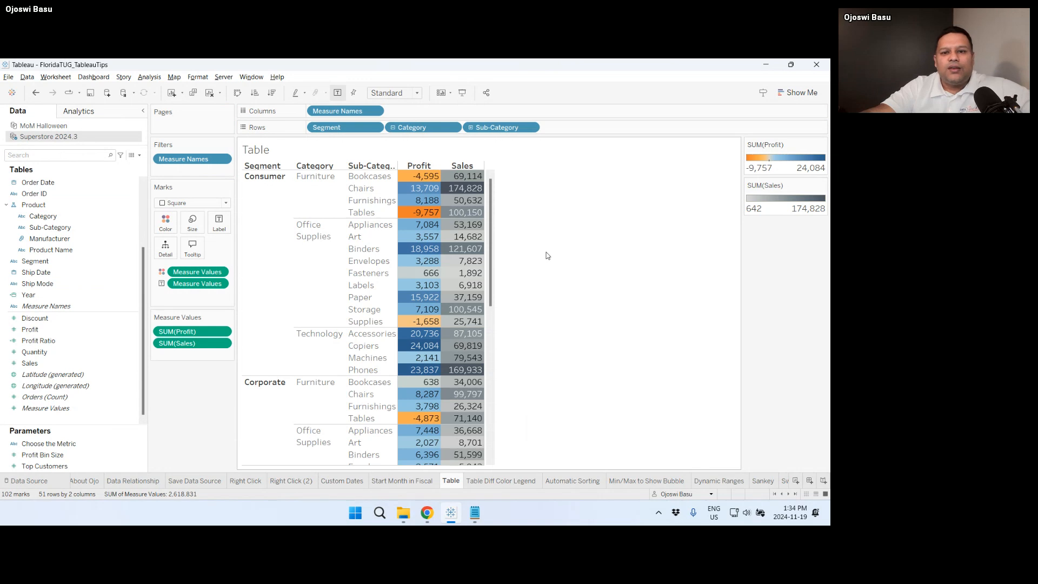
{"action": "scroll", "coordinate": [611, 287], "scroll_direction": "down", "scroll_amount": 2}
{"action": "scroll", "coordinate": [611, 286], "scroll_direction": "up", "scroll_amount": 2}
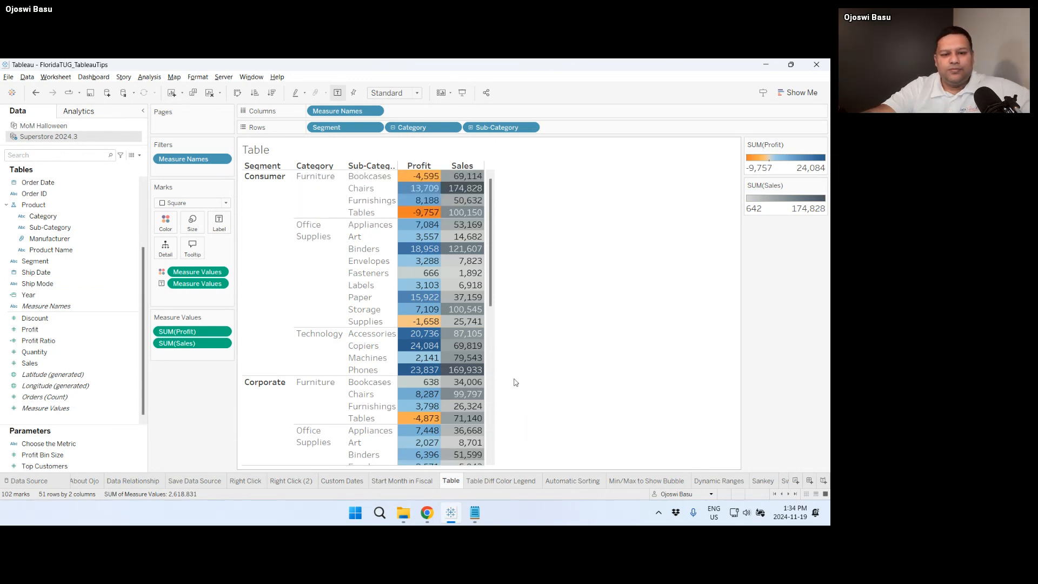
On the Automatic Sorting sheet, plot SUM(Sales) bars for each of the 17 Sub-Categories.
{"action": "left_click", "coordinate": [498, 483]}
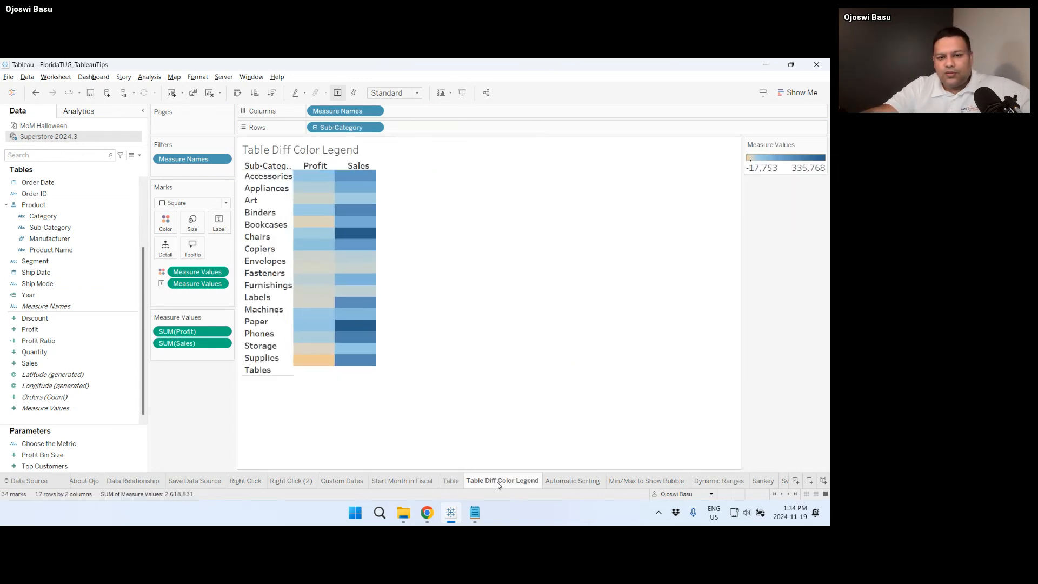
{"action": "left_click", "coordinate": [579, 489]}
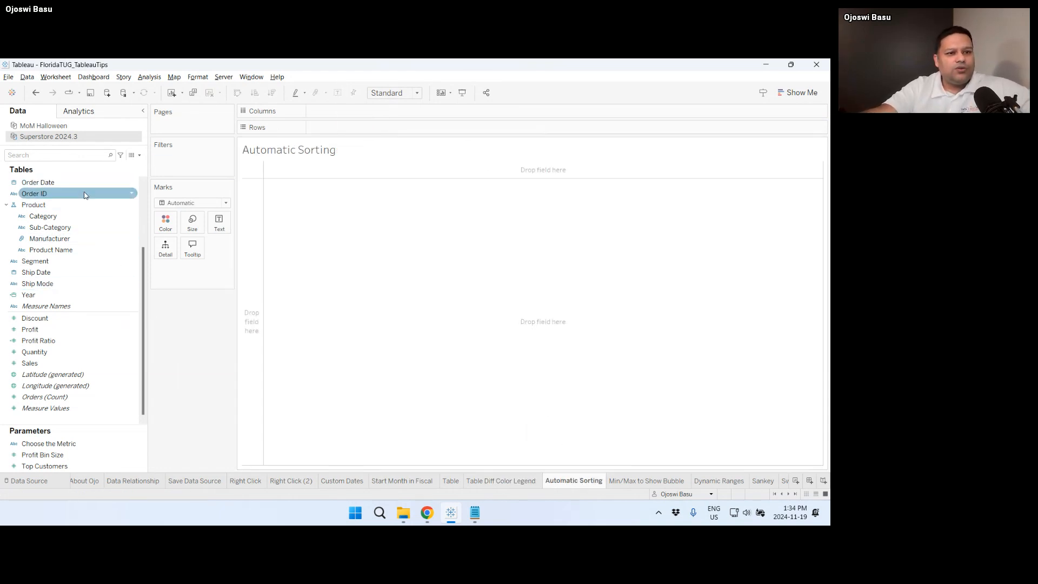
{"action": "left_click_drag", "start_coordinate": [81, 238], "coordinate": [280, 273]}
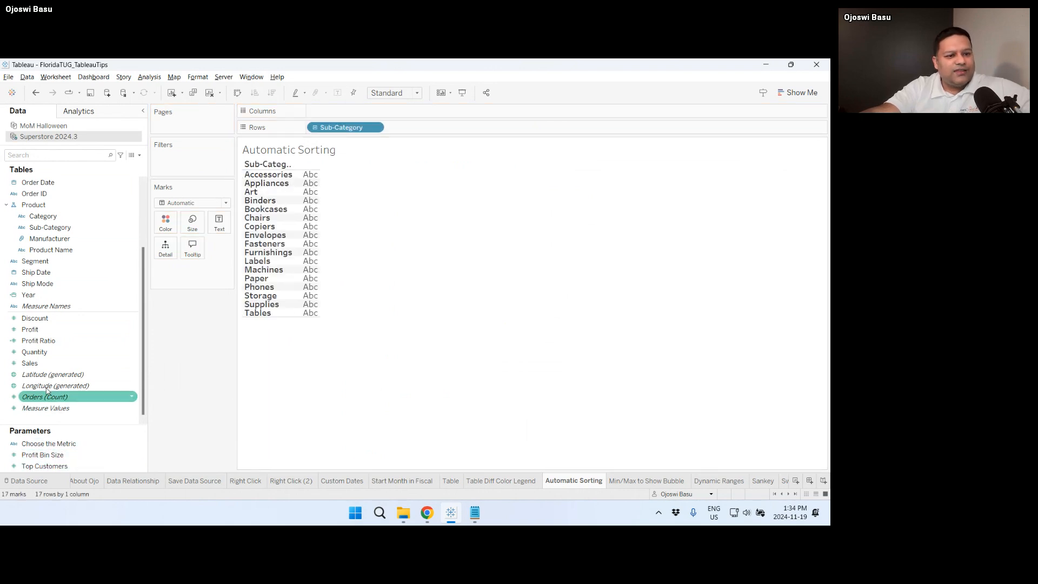
{"action": "left_click_drag", "start_coordinate": [50, 367], "coordinate": [400, 111]}
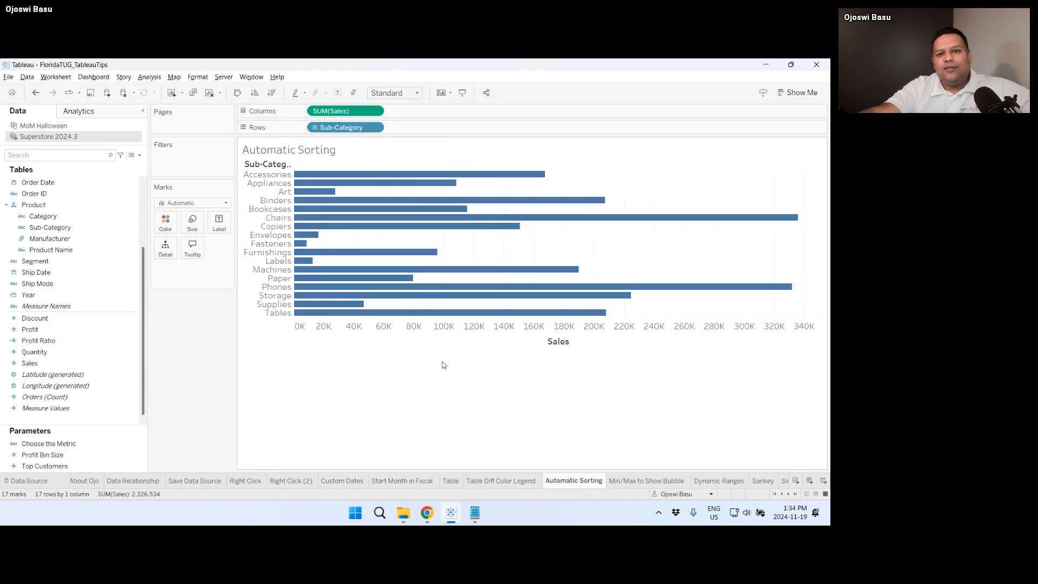
Sort the sub-category bars ascending by Sales, from Fasteners to Chairs.
{"action": "left_click", "coordinate": [273, 93]}
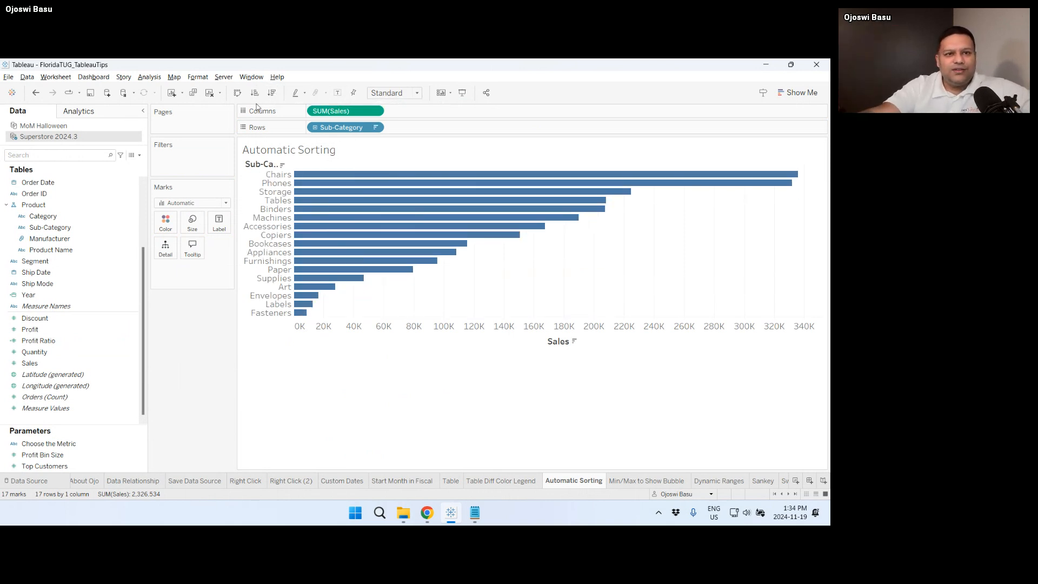
{"action": "left_click", "coordinate": [255, 93]}
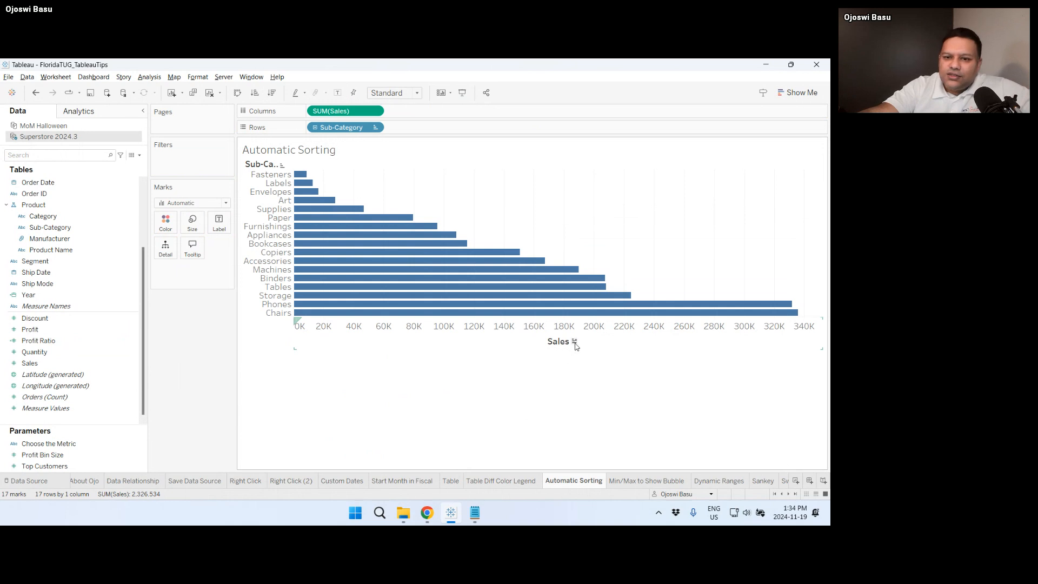
{"action": "mouse_move", "coordinate": [434, 320]}
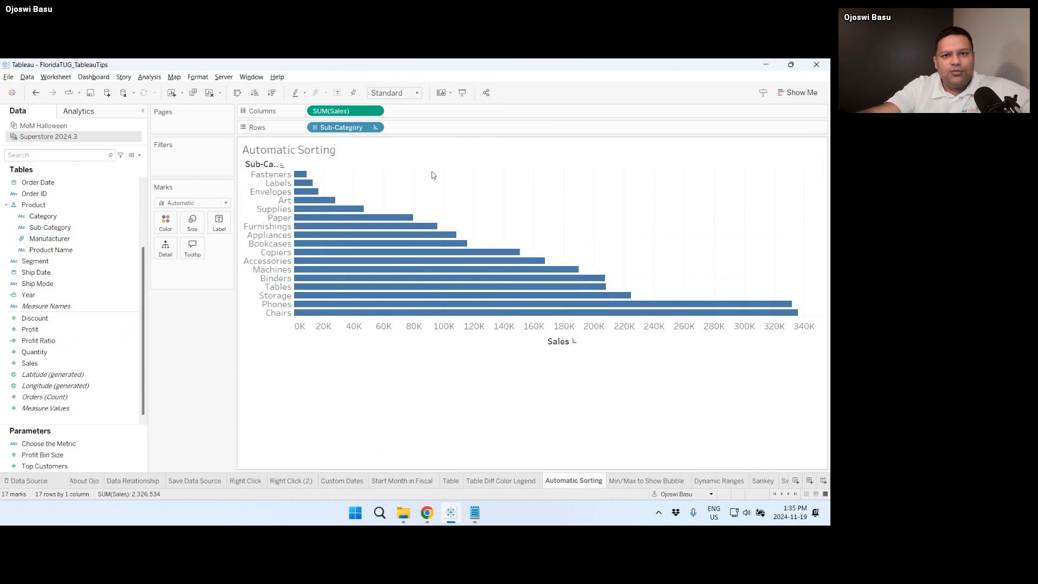
Fit the bar chart to Entire View.
{"action": "left_click", "coordinate": [313, 191]}
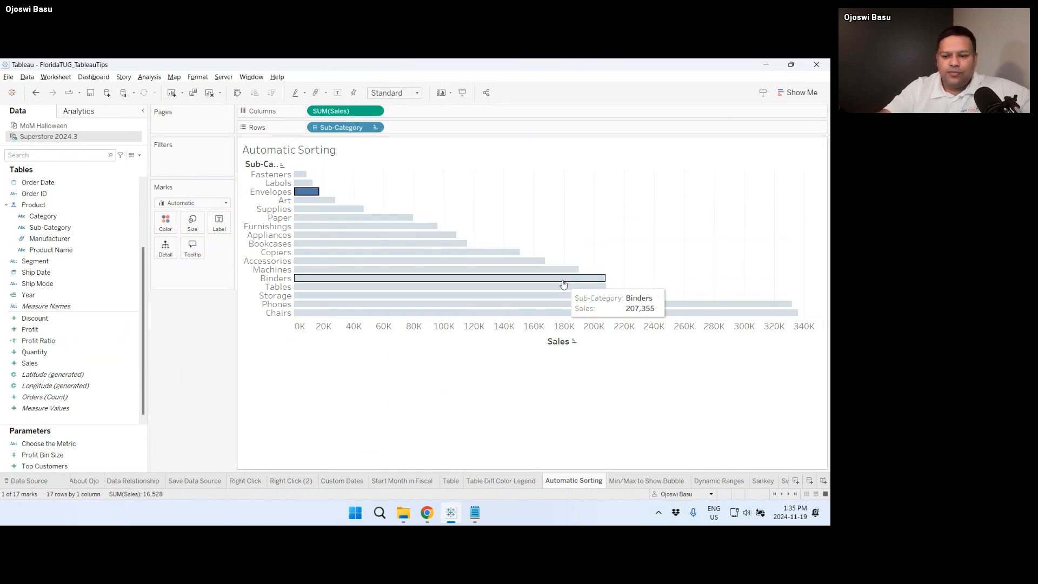
{"action": "left_click", "coordinate": [406, 93]}
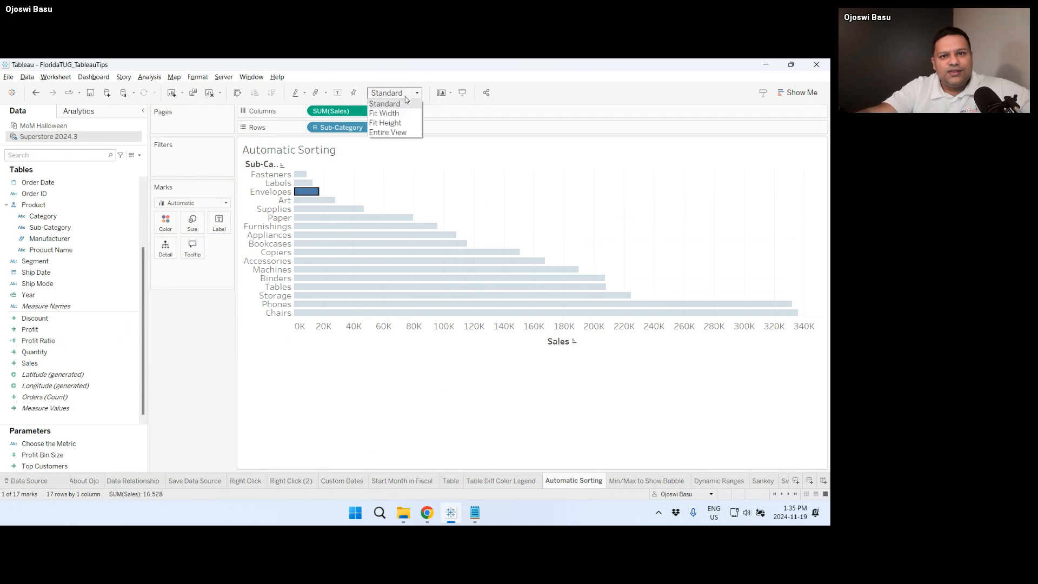
{"action": "left_click", "coordinate": [398, 389]}
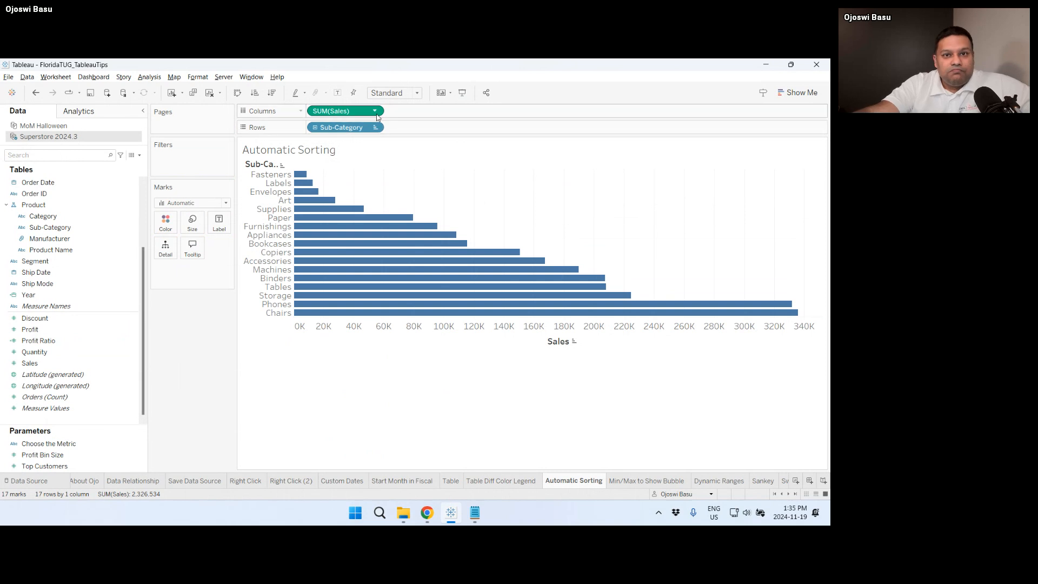
{"action": "left_click", "coordinate": [394, 94]}
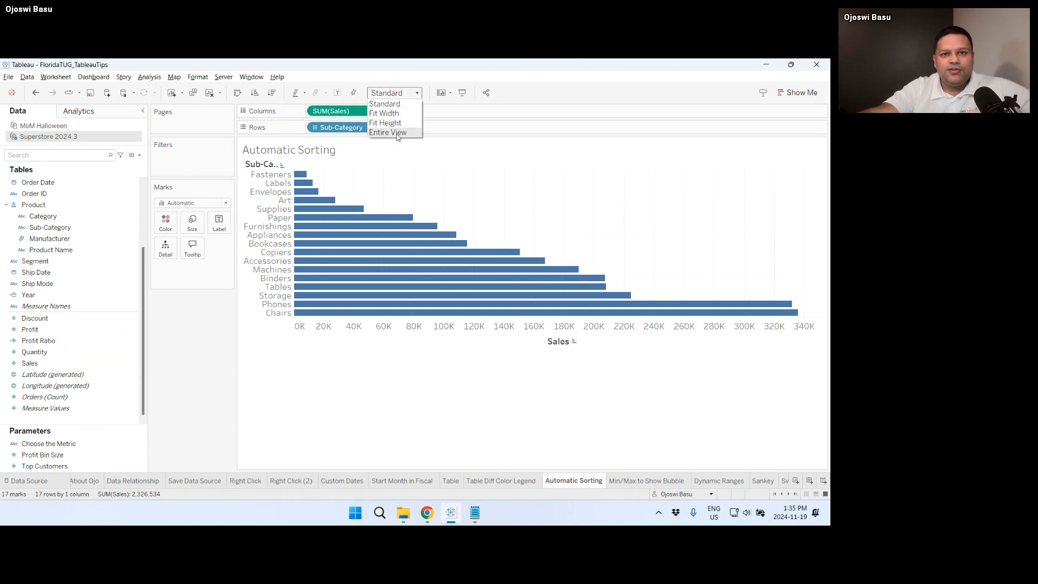
{"action": "left_click", "coordinate": [397, 133]}
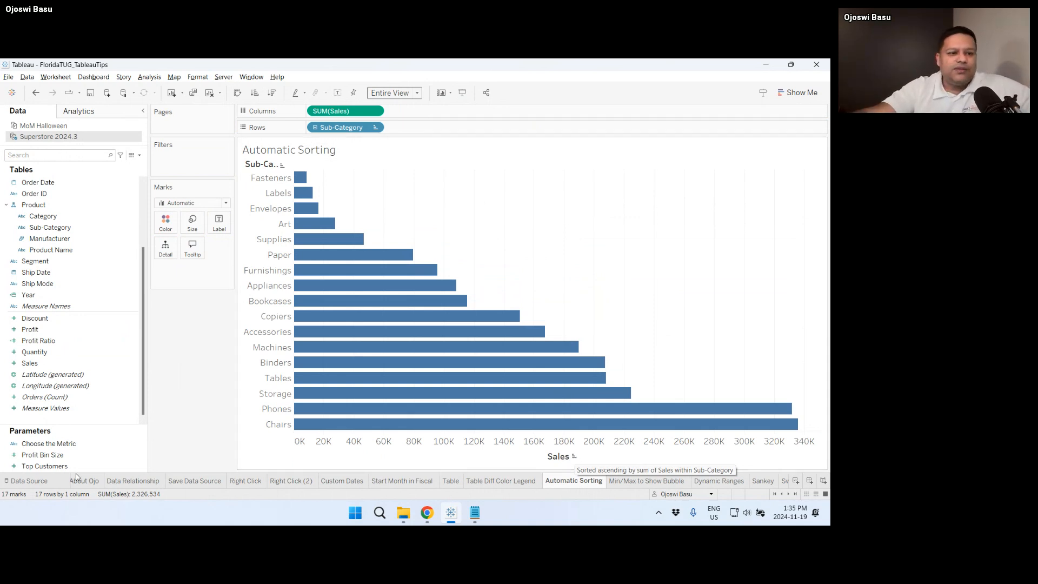
Add SUM(Profit) bars beside Sales and sort sub-categories by Sales descending.
{"action": "left_click", "coordinate": [33, 318]}
{"action": "double_click", "coordinate": [31, 330]}
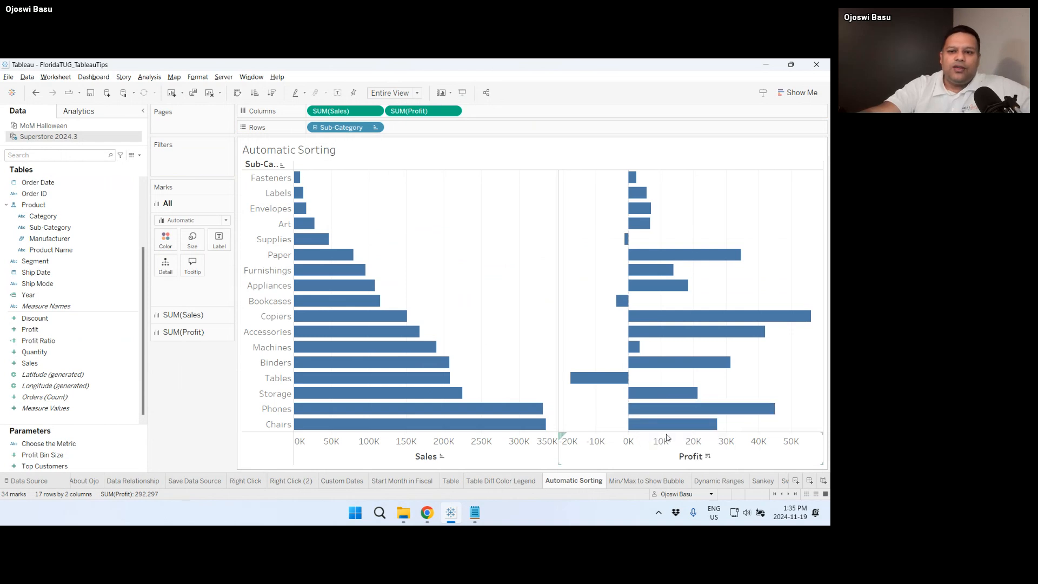
{"action": "left_click", "coordinate": [708, 458]}
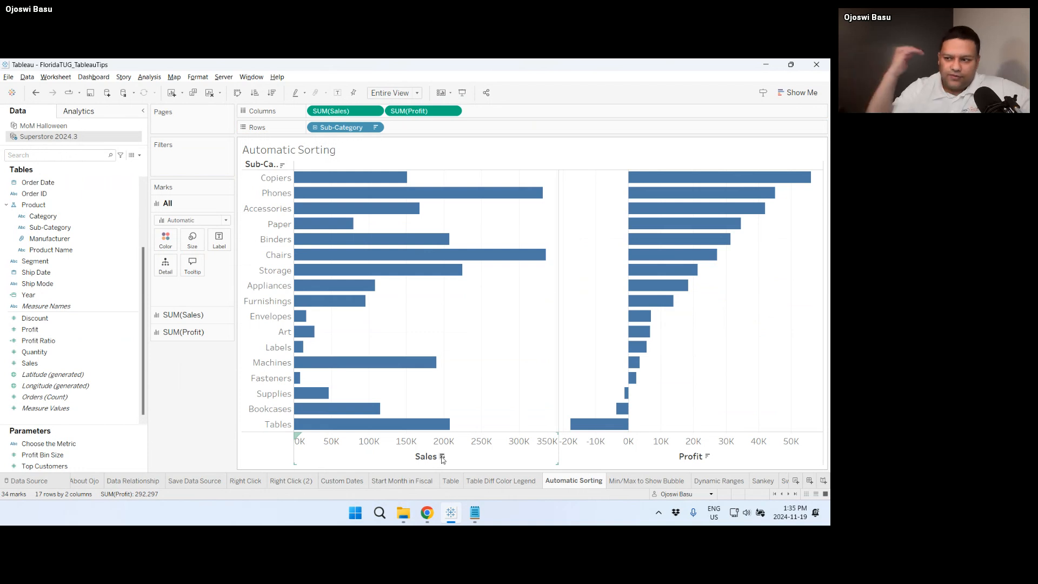
{"action": "left_click", "coordinate": [442, 458]}
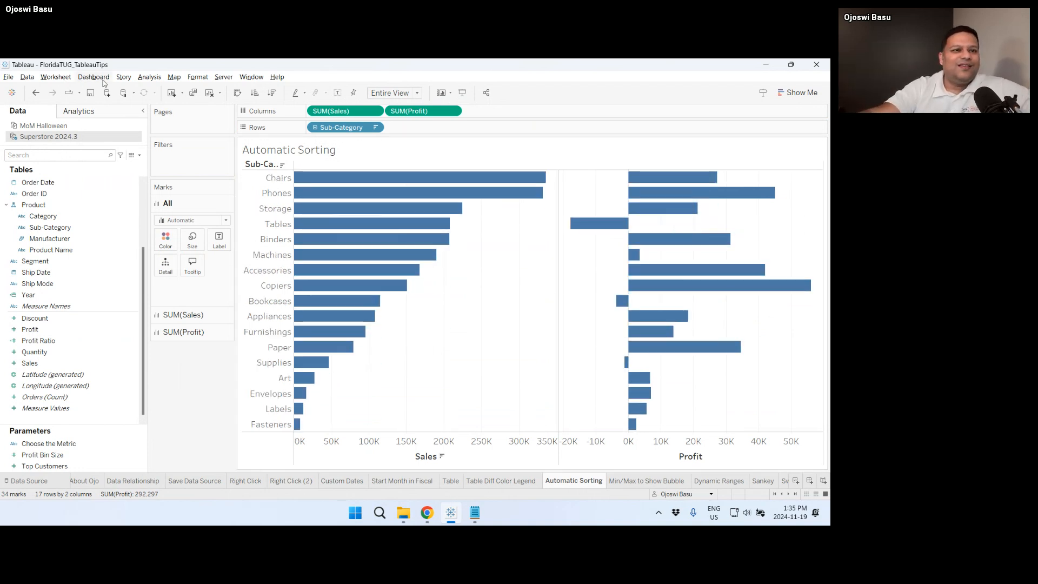
Turn off Show Sort Controls and preview the chart in presentation mode.
{"action": "left_click", "coordinate": [54, 78]}
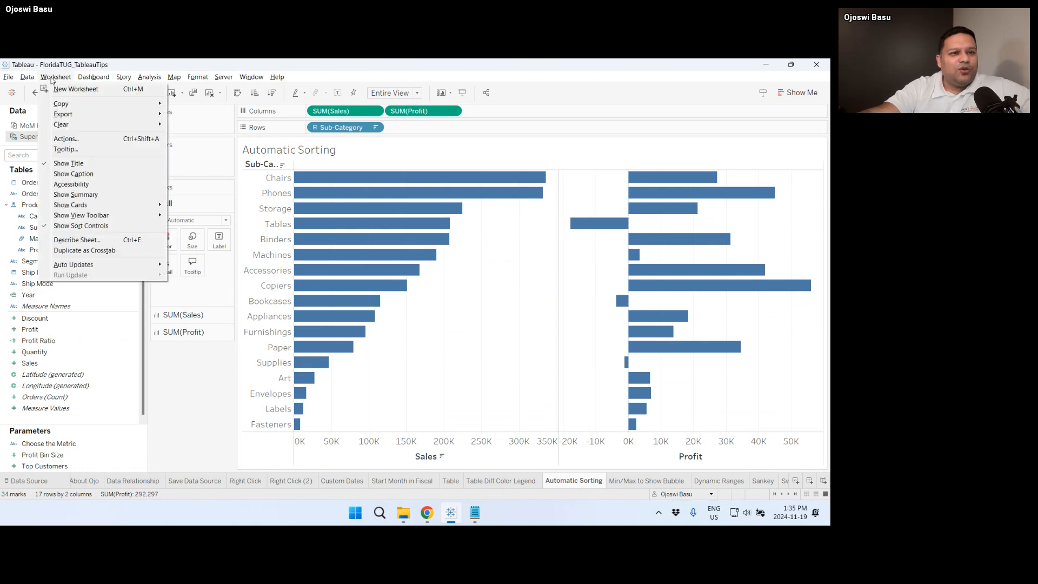
{"action": "left_click", "coordinate": [79, 226]}
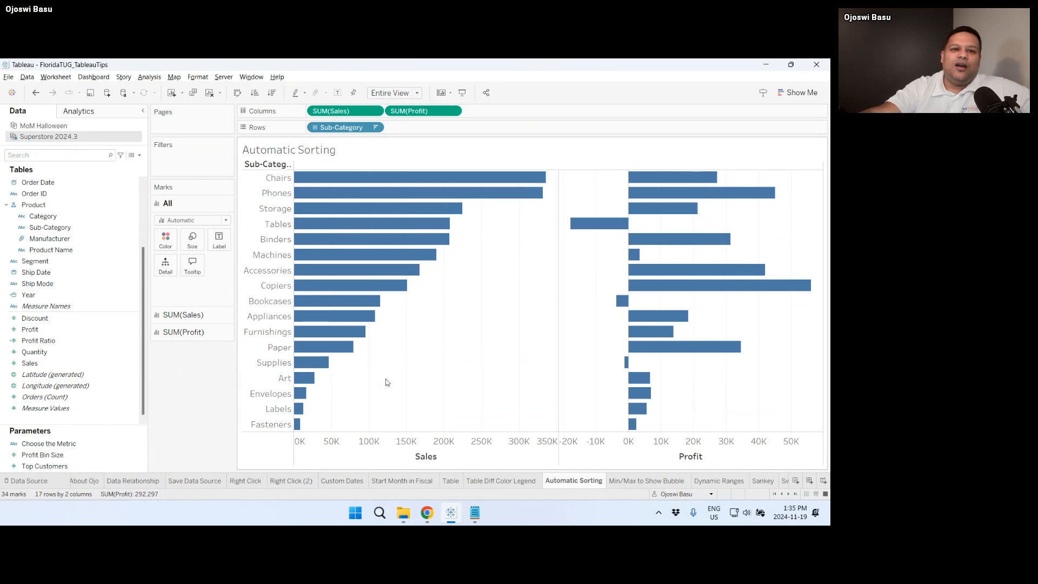
{"action": "left_click", "coordinate": [462, 94]}
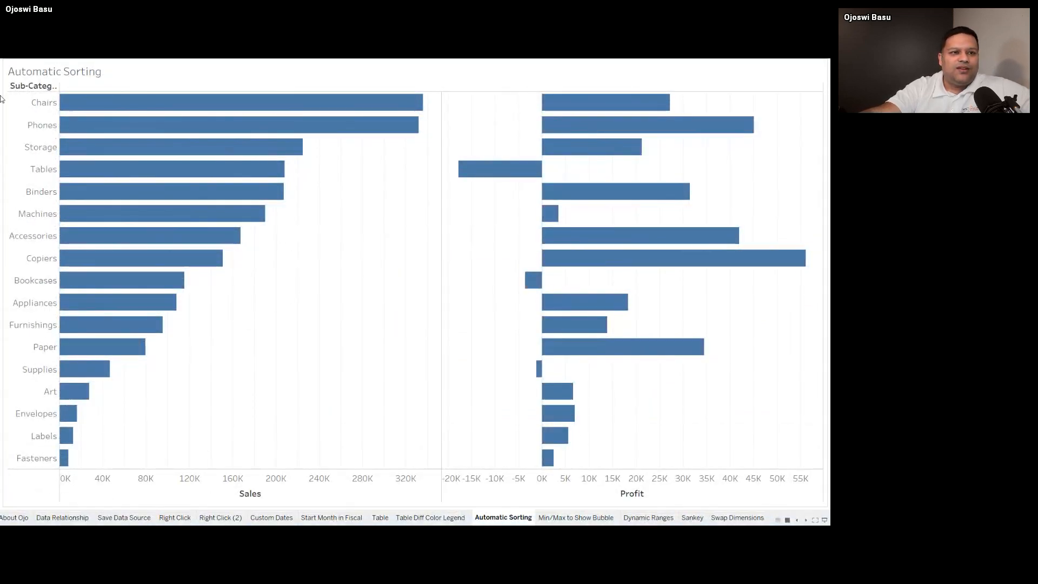
{"action": "key", "text": "Escape"}
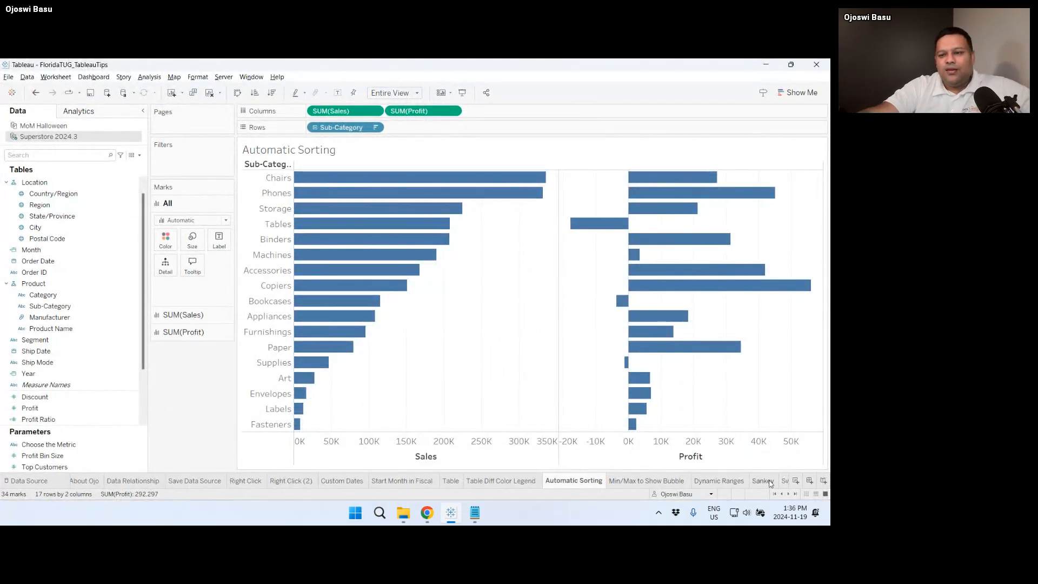
On a new Sheet 14, map State/Province with the Map (filled) mark type.
{"action": "left_click", "coordinate": [796, 482]}
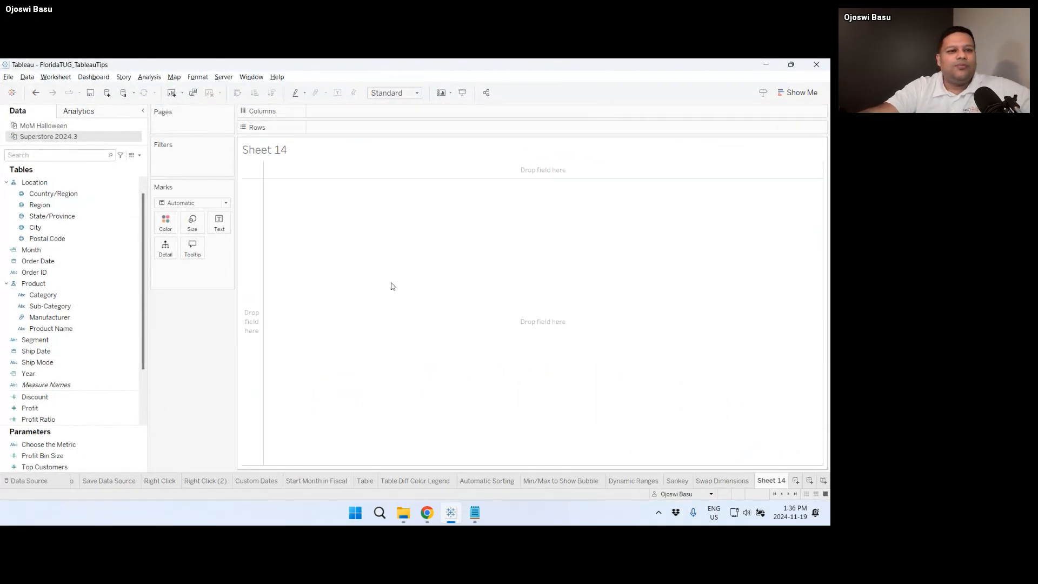
{"action": "left_click", "coordinate": [61, 218]}
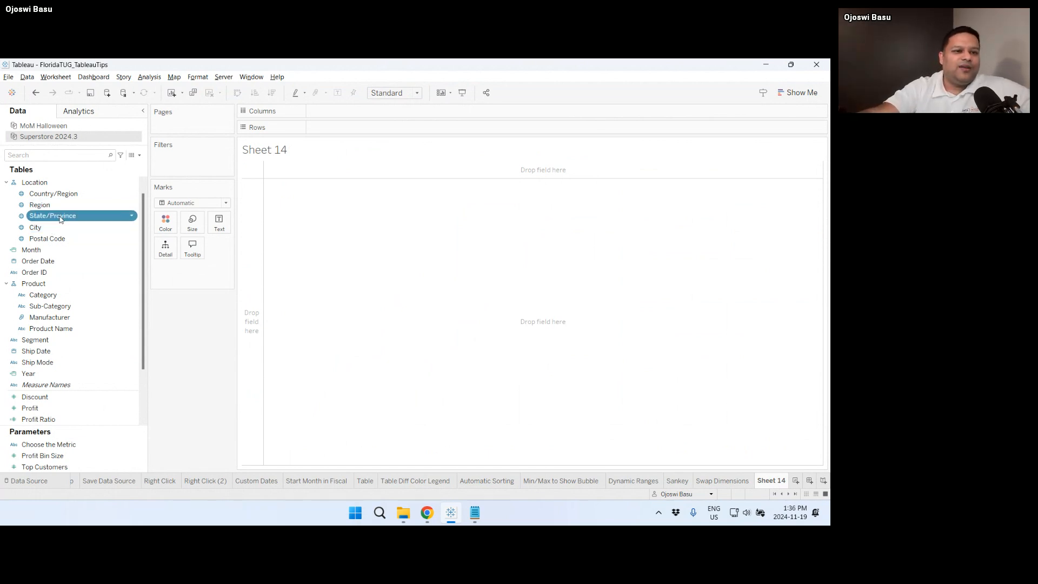
{"action": "double_click", "coordinate": [60, 217]}
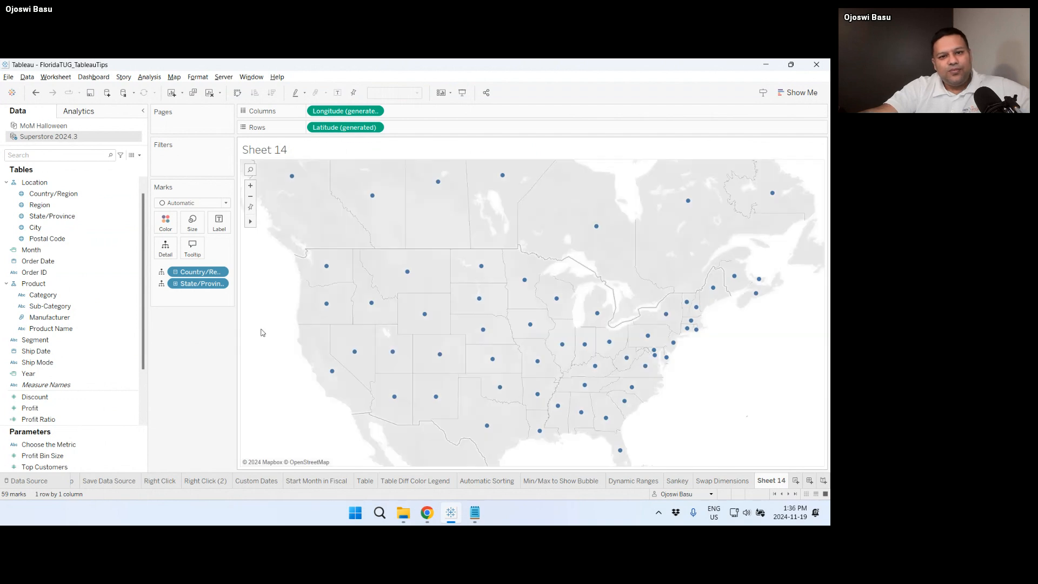
{"action": "left_click", "coordinate": [194, 203]}
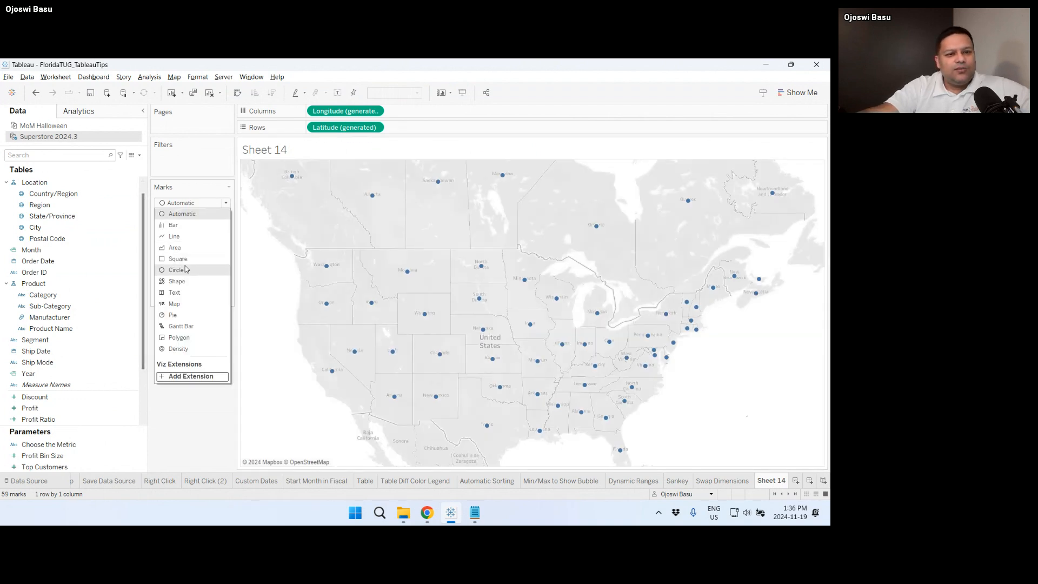
{"action": "left_click", "coordinate": [186, 305]}
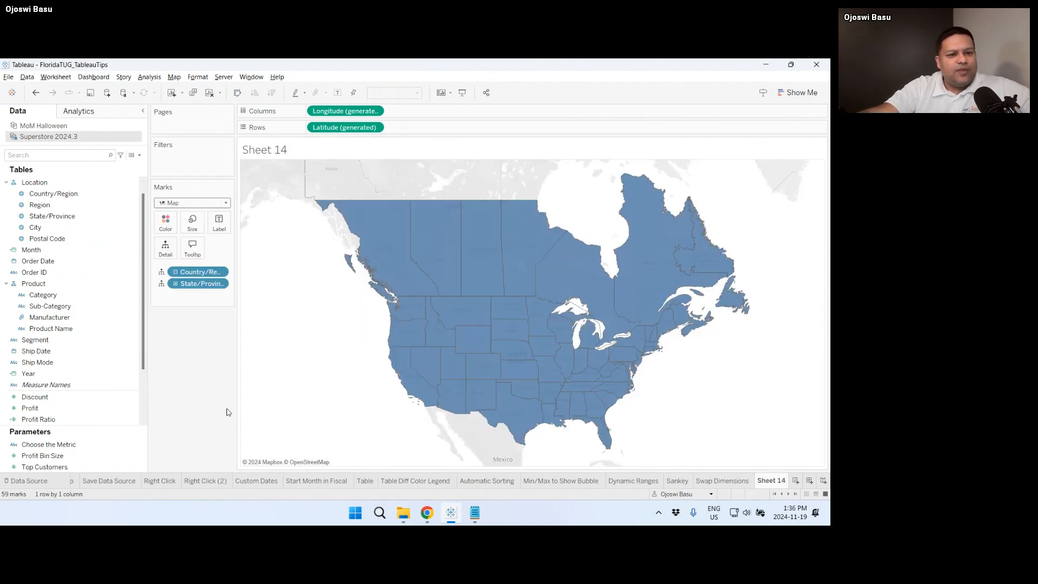
Shade the states by SUM(Sales), 132 to 457,688, and reset to the North America view.
{"action": "scroll", "coordinate": [42, 404], "scroll_direction": "down", "scroll_amount": 3}
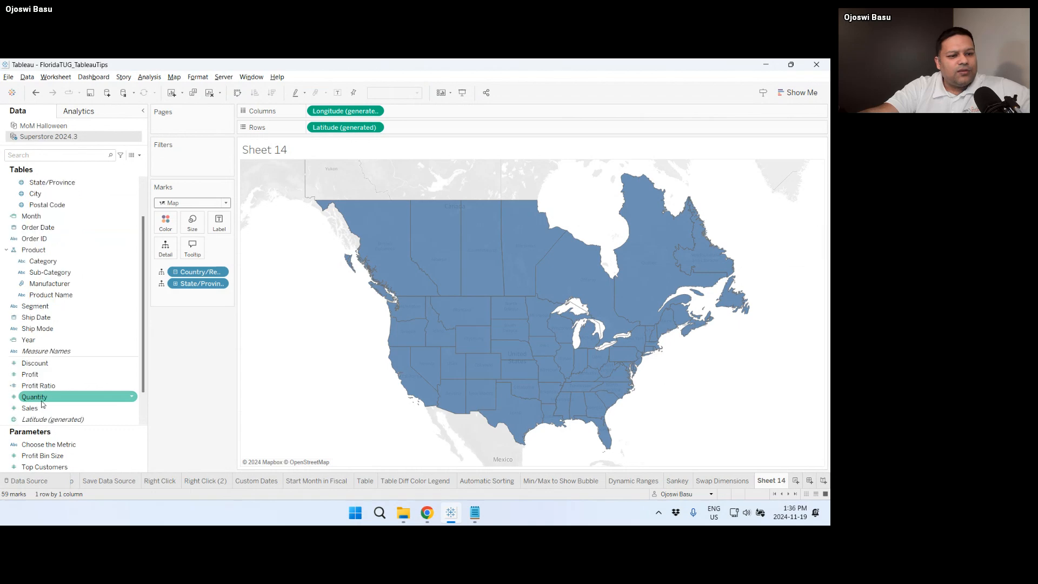
{"action": "left_click_drag", "start_coordinate": [40, 375], "coordinate": [165, 223]}
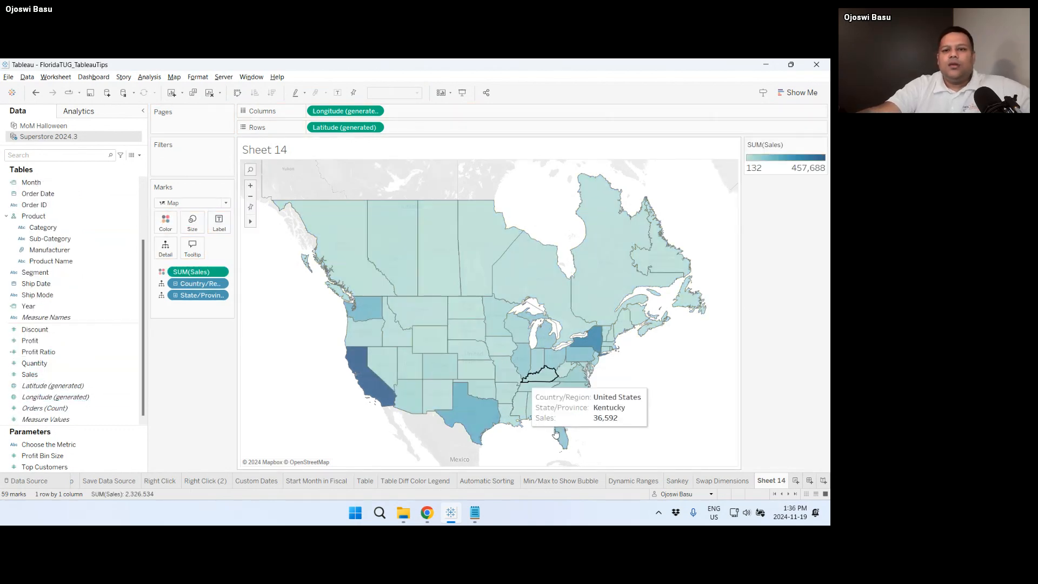
{"action": "mouse_move", "coordinate": [557, 433]}
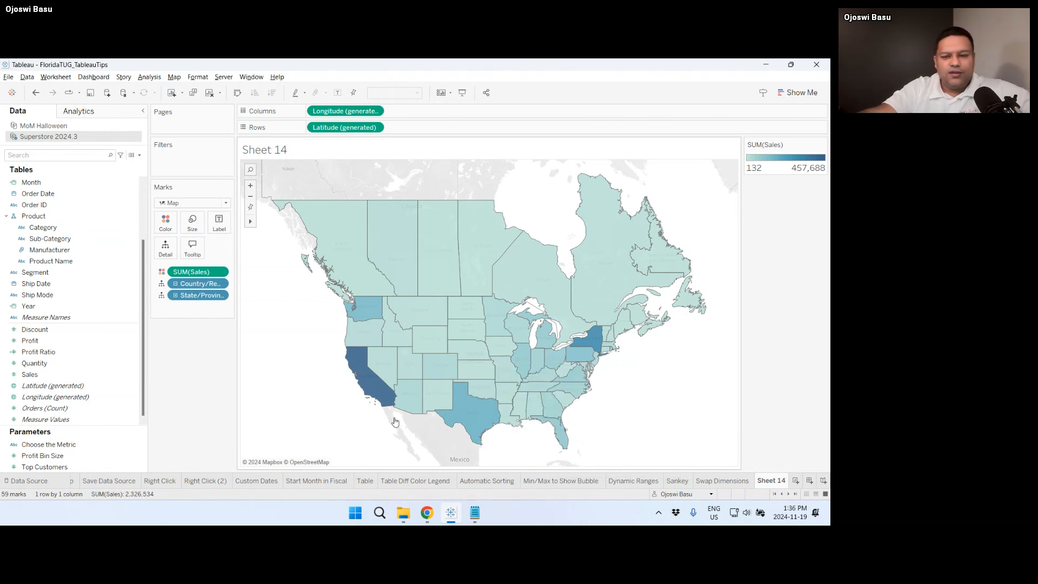
{"action": "scroll", "coordinate": [327, 338], "scroll_direction": "up", "scroll_amount": 1}
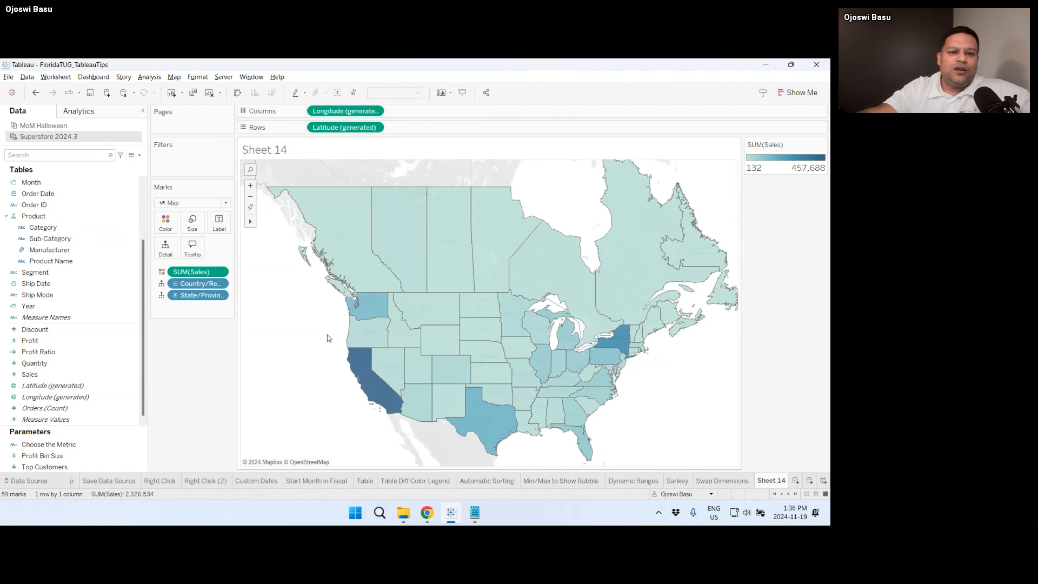
{"action": "scroll", "coordinate": [326, 336], "scroll_direction": "up", "scroll_amount": 1}
{"action": "scroll", "coordinate": [326, 336], "scroll_direction": "down", "scroll_amount": 3}
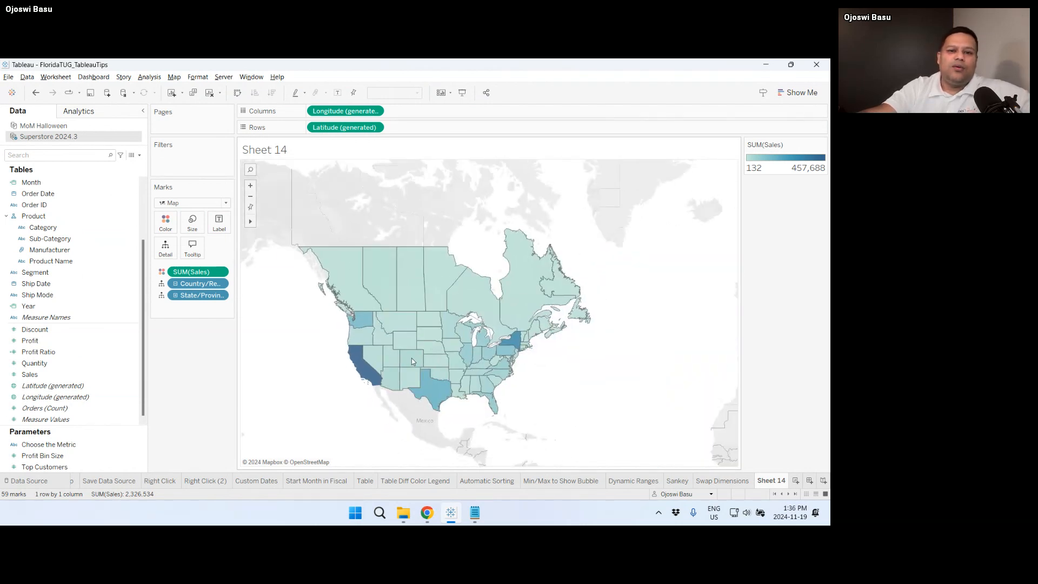
{"action": "scroll", "coordinate": [412, 361], "scroll_direction": "up", "scroll_amount": 1}
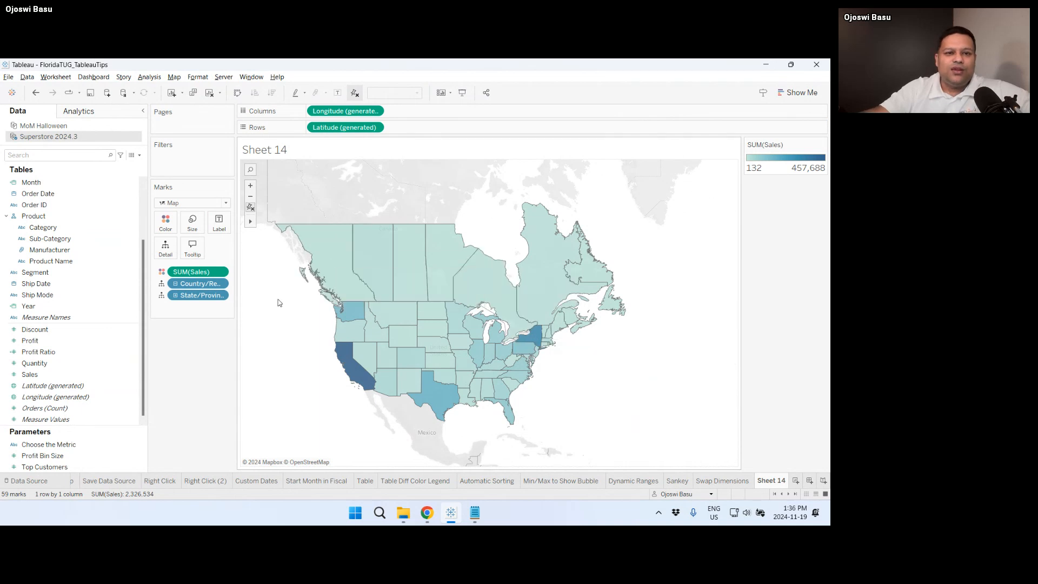
{"action": "scroll", "coordinate": [279, 302], "scroll_direction": "up", "scroll_amount": 2}
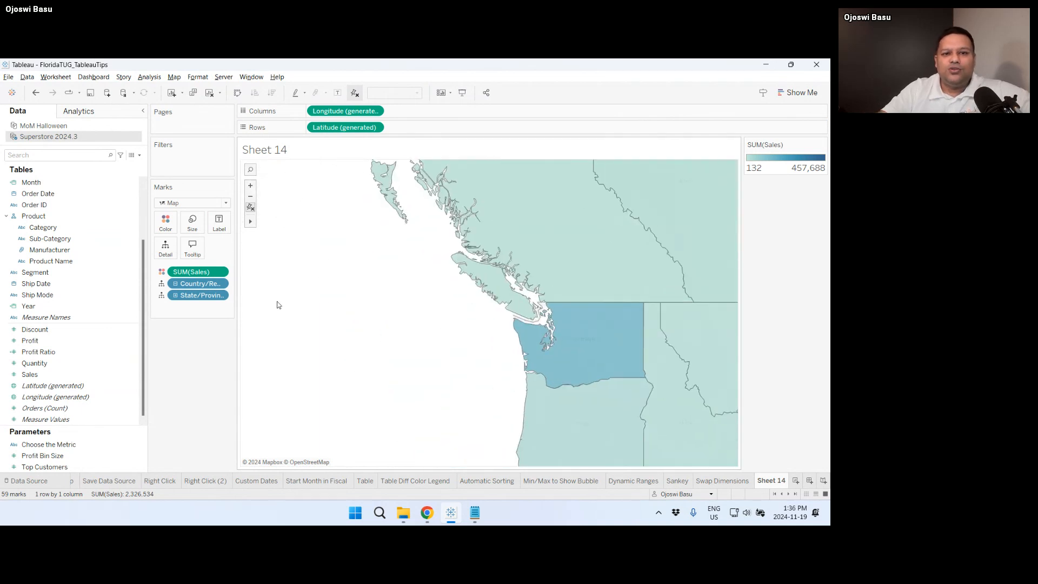
{"action": "left_click", "coordinate": [250, 209]}
{"action": "mouse_move", "coordinate": [251, 223]}
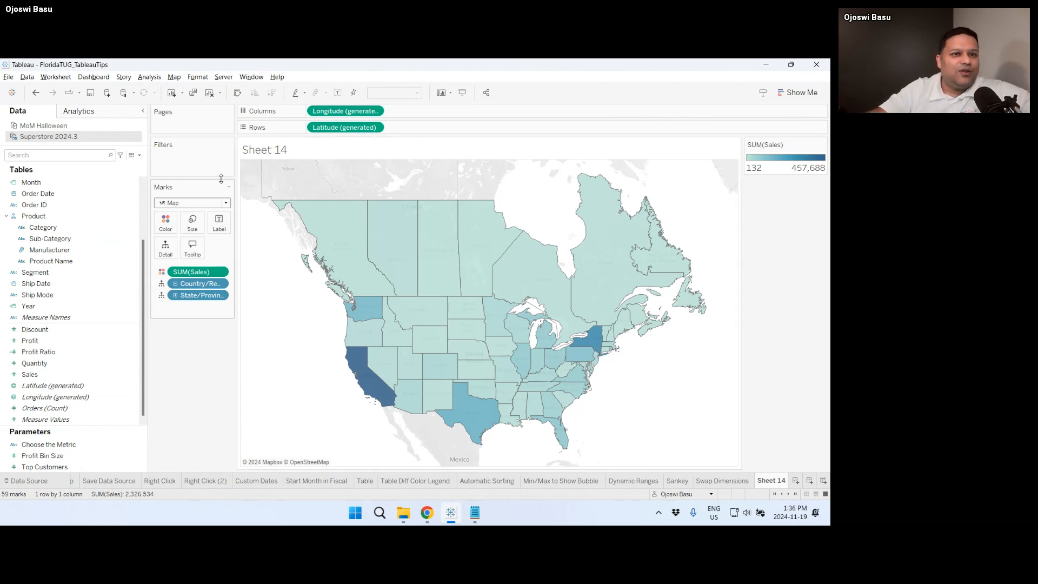
Enable all Map Options: map search, layer control, view toolbar, pan/zoom and scale.
{"action": "right_click", "coordinate": [266, 268]}
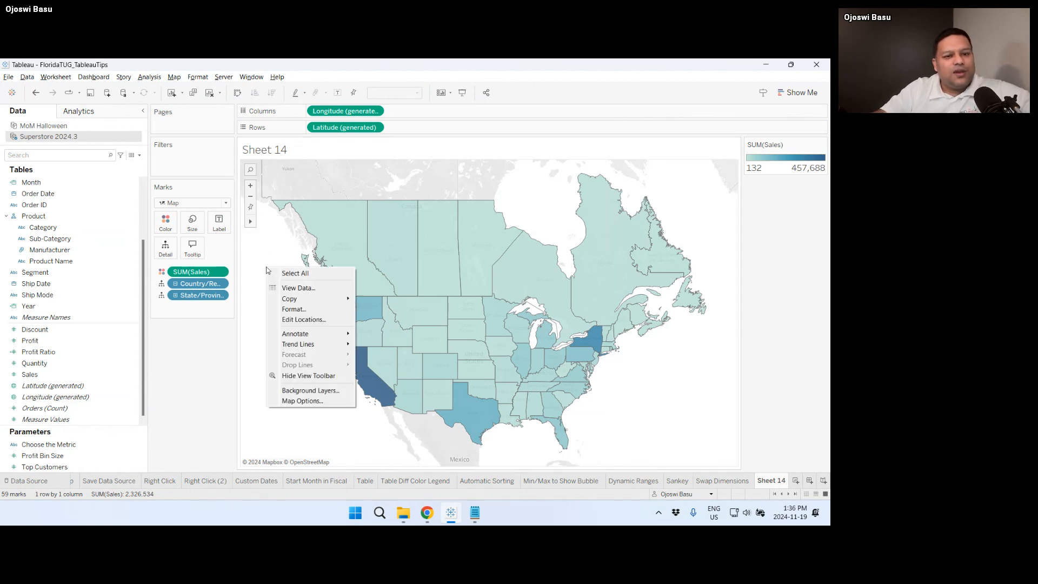
{"action": "left_click", "coordinate": [302, 400]}
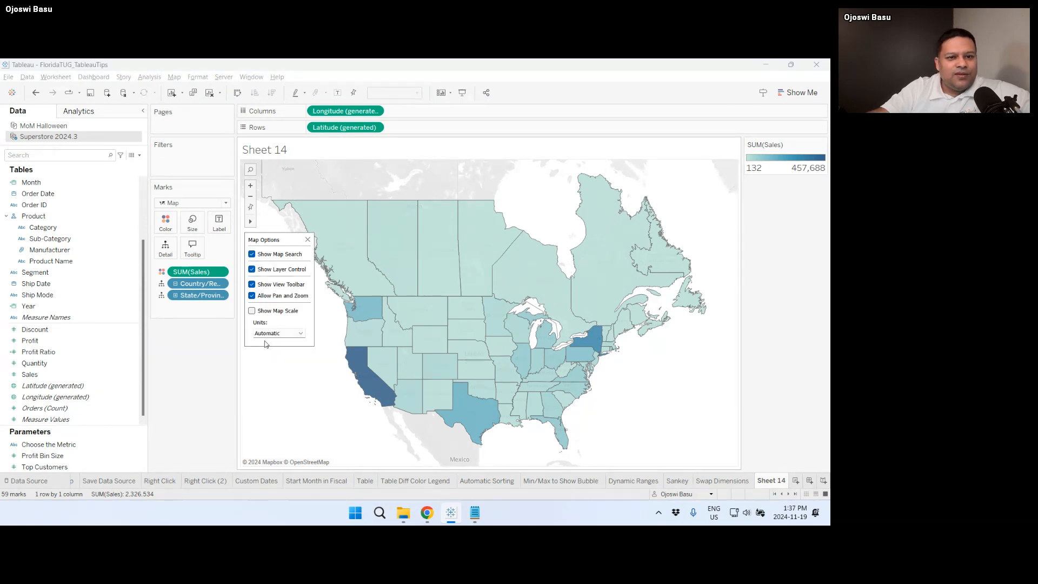
{"action": "left_click", "coordinate": [252, 254]}
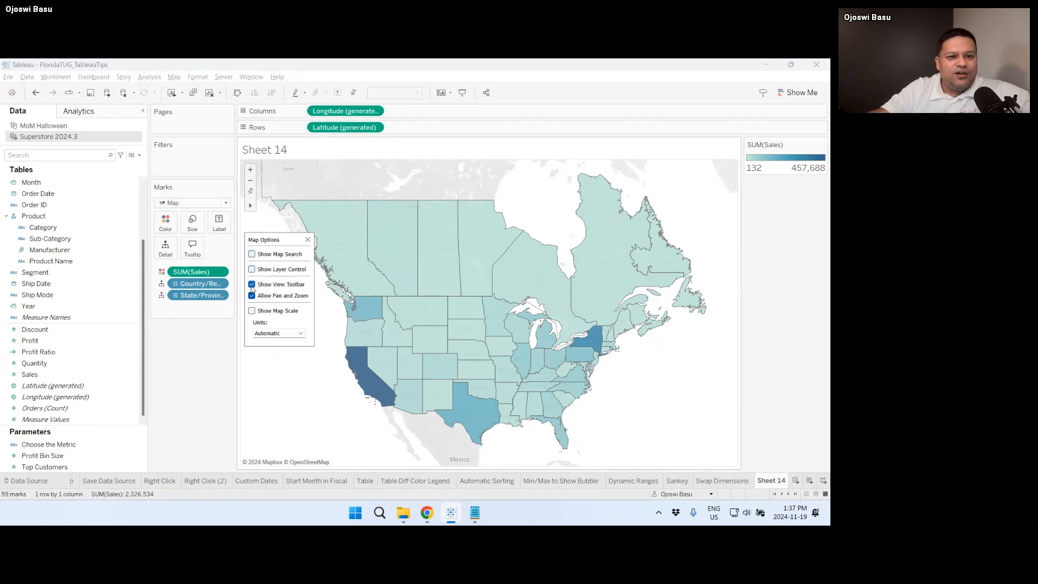
{"action": "left_click", "coordinate": [252, 284]}
{"action": "left_click", "coordinate": [220, 406]}
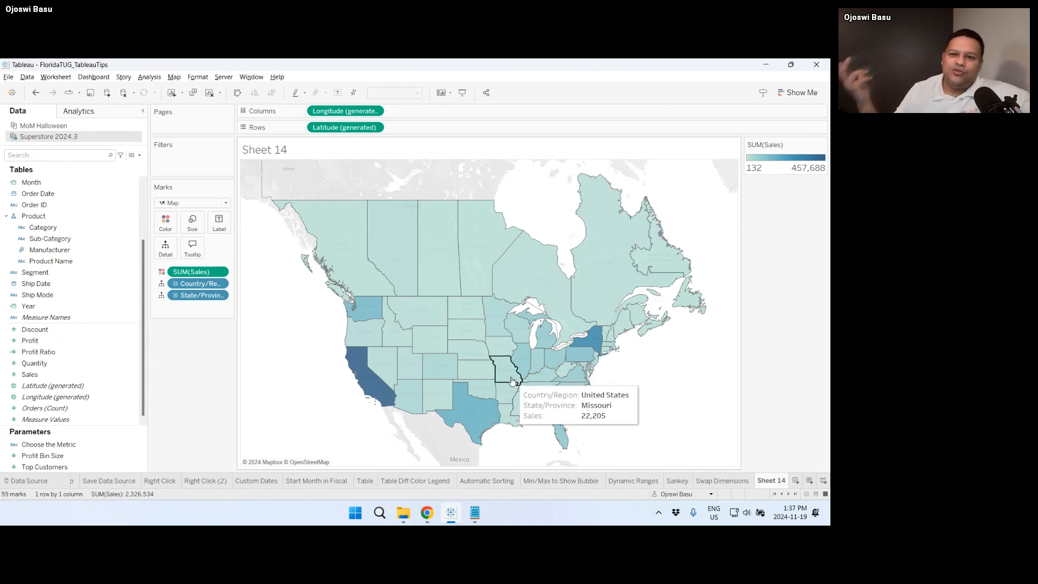
{"action": "right_click", "coordinate": [269, 291]}
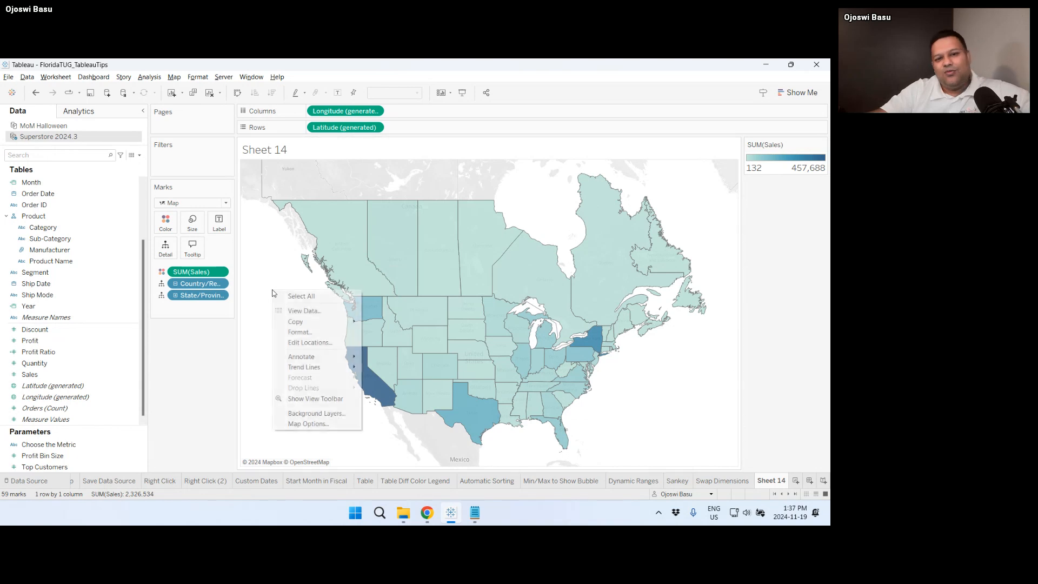
{"action": "left_click", "coordinate": [330, 425]}
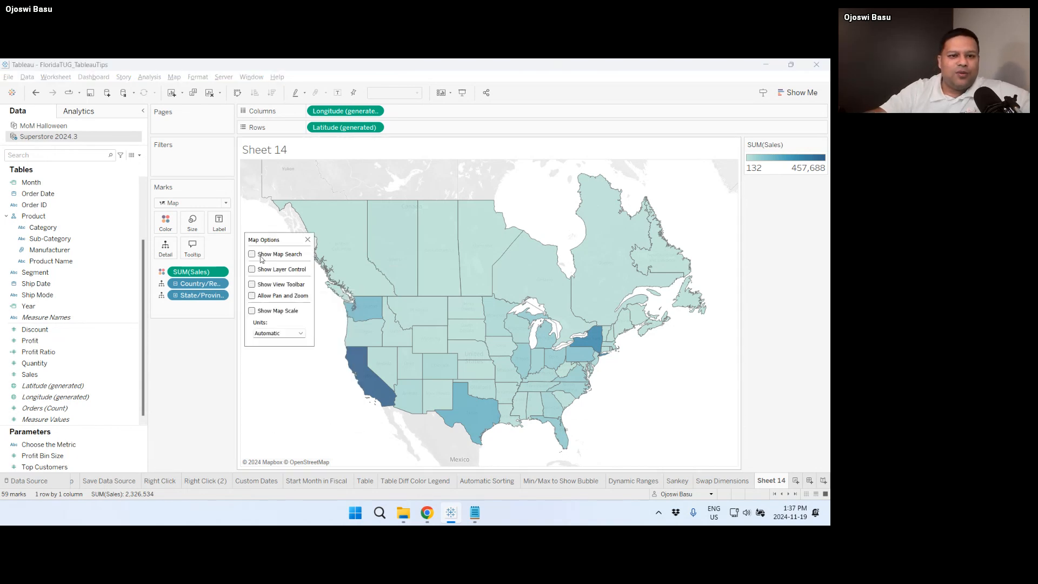
{"action": "left_click", "coordinate": [252, 254]}
{"action": "left_click", "coordinate": [252, 285]}
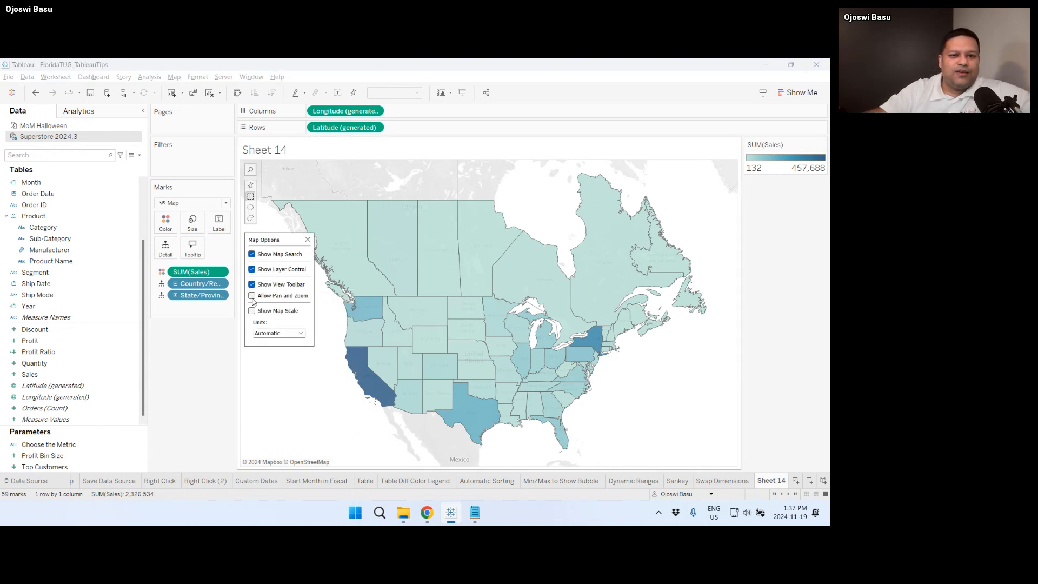
{"action": "left_click", "coordinate": [252, 295]}
{"action": "left_click", "coordinate": [252, 311]}
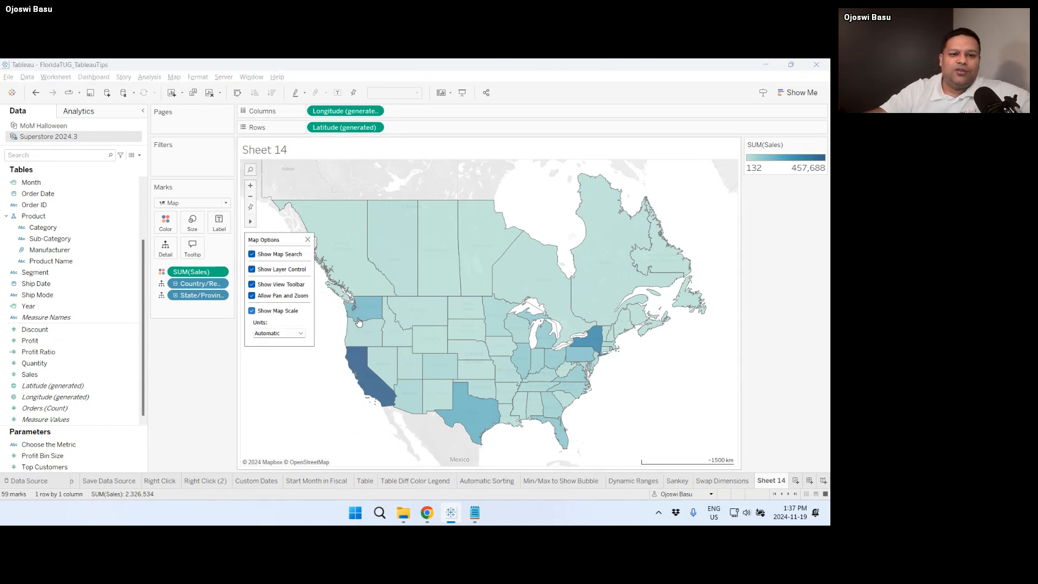
{"action": "left_click", "coordinate": [308, 240]}
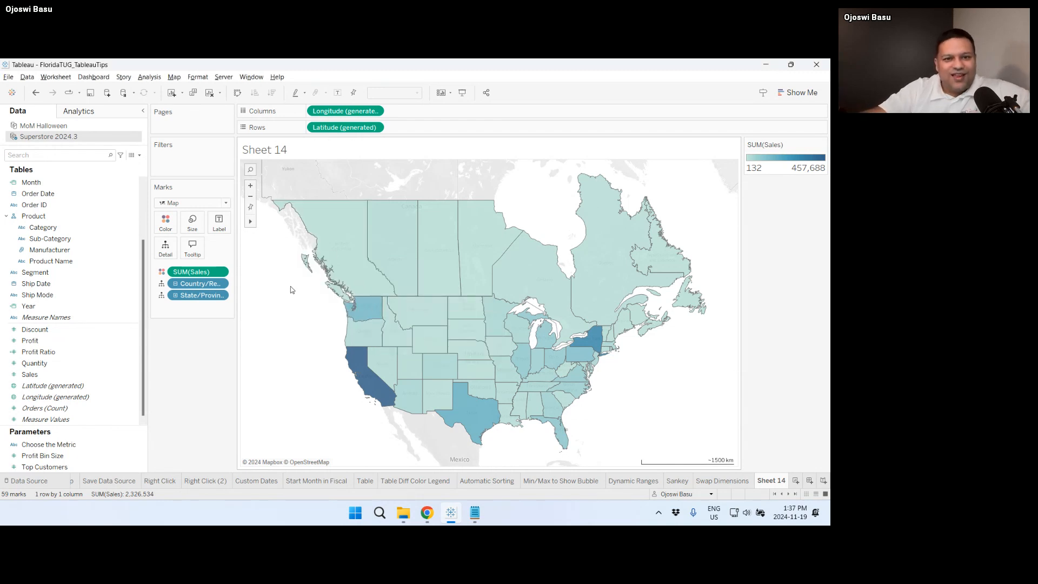
Rectangle-select the western states on the map, then clear the selection.
{"action": "left_click", "coordinate": [283, 221]}
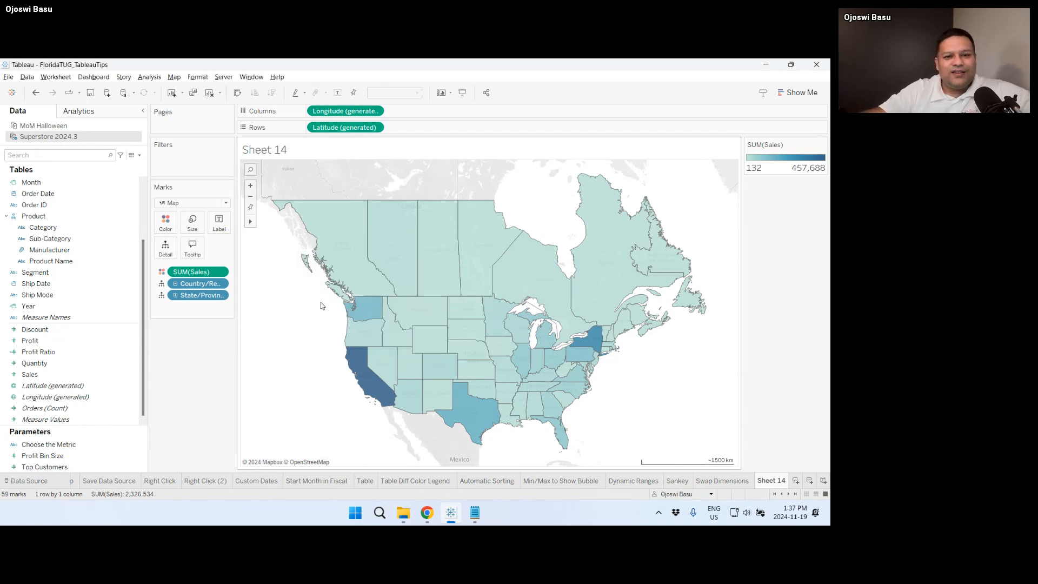
{"action": "left_click_drag", "start_coordinate": [308, 288], "coordinate": [406, 427]}
{"action": "key", "text": "Escape"}
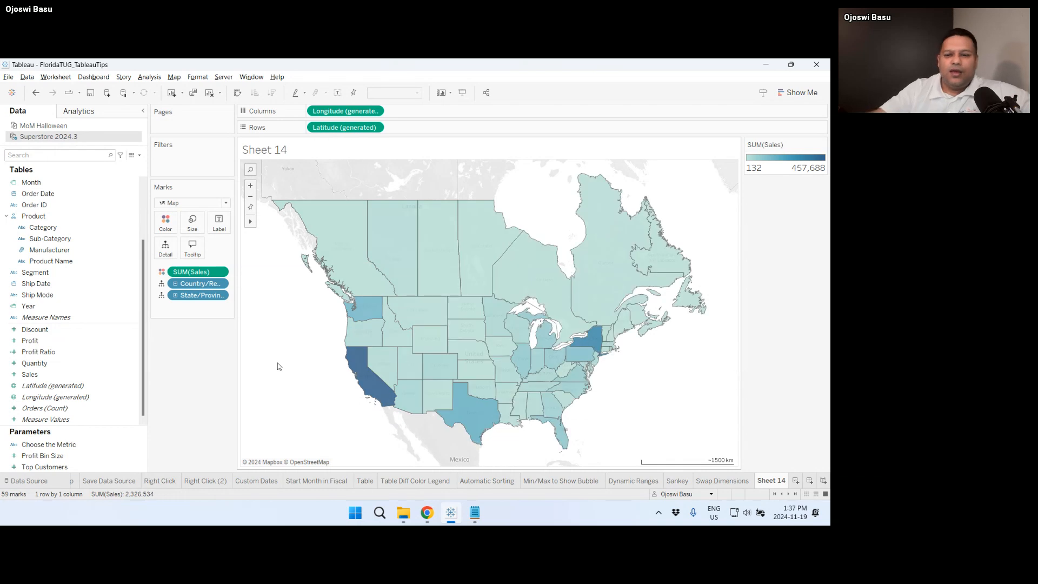
Rename Sheet 14 to 'Map' and move to the Table Diff Color Legend sheet.
{"action": "double_click", "coordinate": [787, 483]}
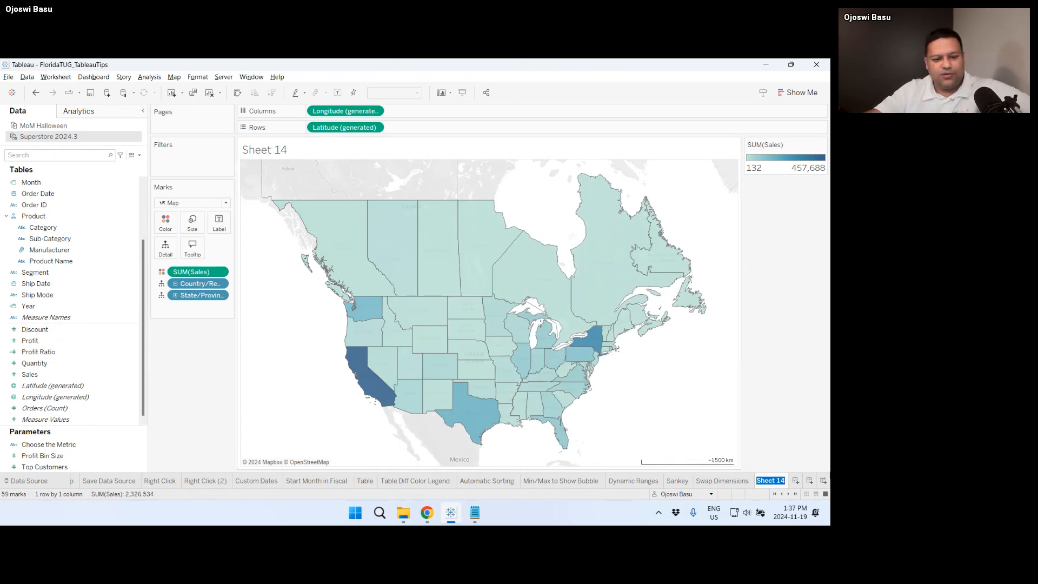
{"action": "type", "text": "Map"}
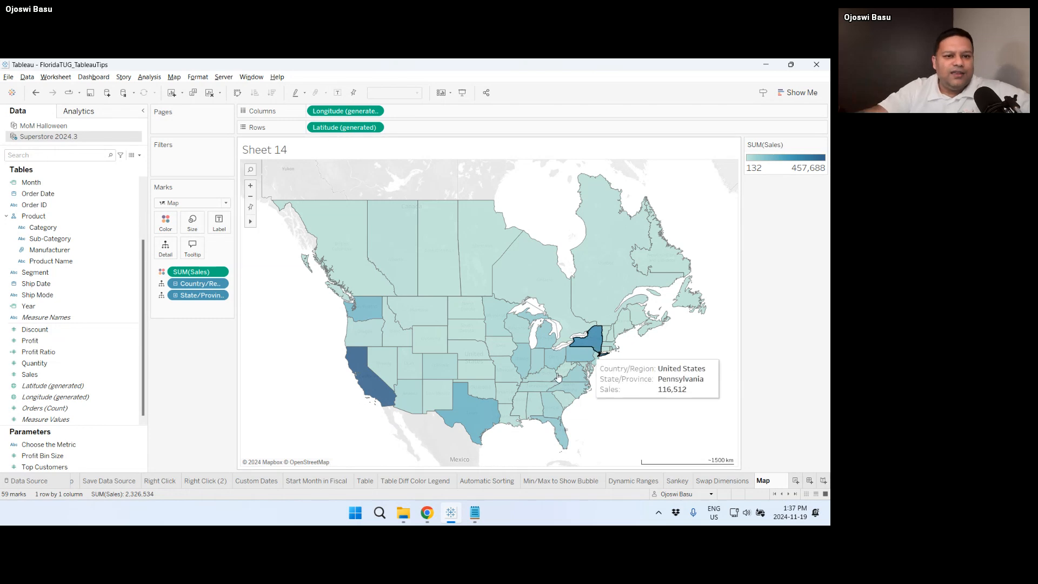
{"action": "mouse_move", "coordinate": [251, 226]}
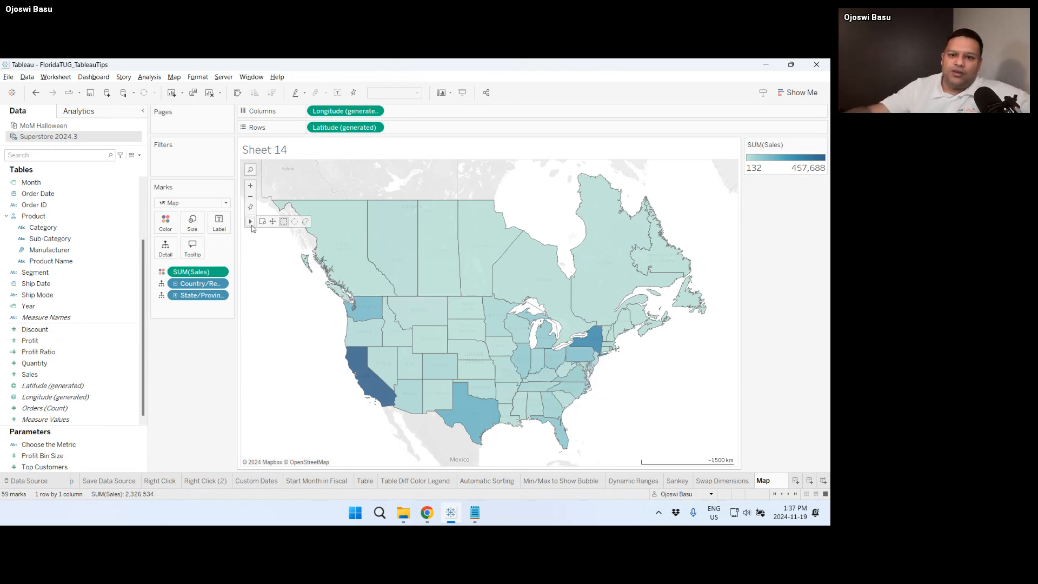
{"action": "key", "text": "Return"}
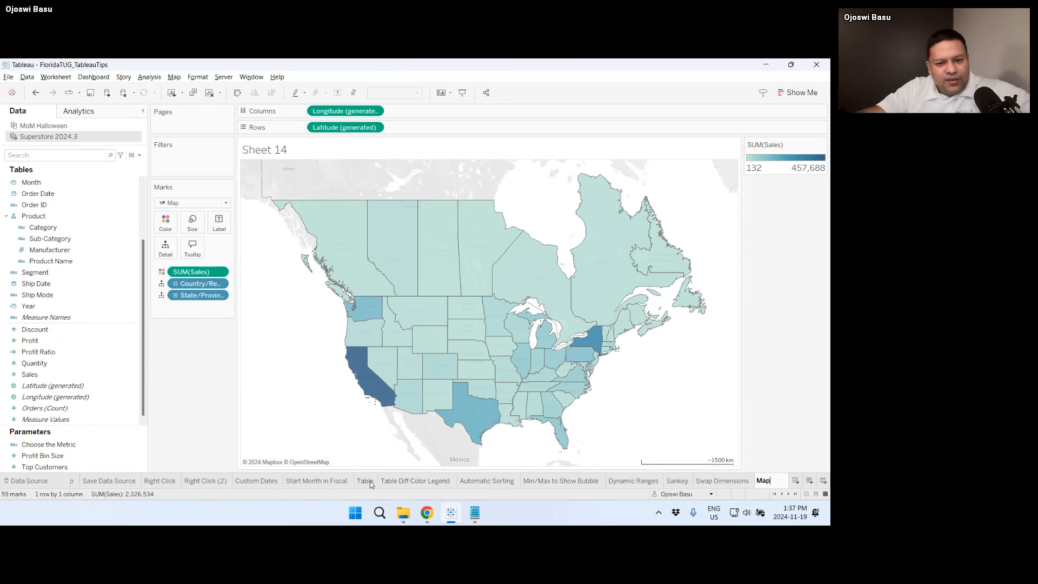
{"action": "left_click", "coordinate": [392, 484]}
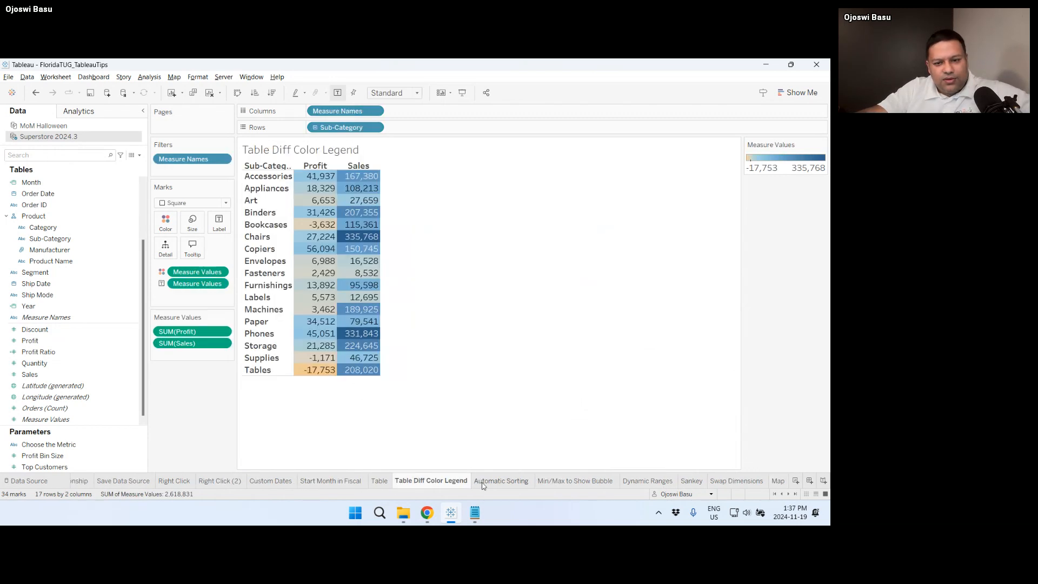
Open the Min/Max to Show Bubble sheet and clear its existing contents.
{"action": "left_click", "coordinate": [489, 483]}
{"action": "left_click", "coordinate": [573, 483]}
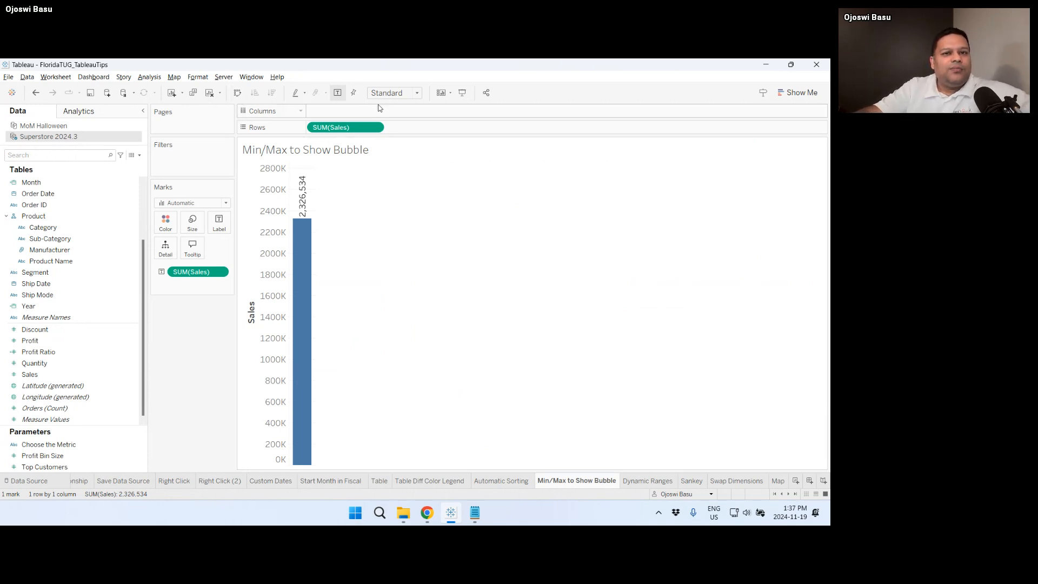
{"action": "left_click", "coordinate": [209, 92]}
Build a line chart of SUM(Sales) by QUARTER(Order Date), 2021 Q1 to 2024 Q4.
{"action": "scroll", "coordinate": [50, 254], "scroll_direction": "up", "scroll_amount": 3}
{"action": "left_click", "coordinate": [48, 263]}
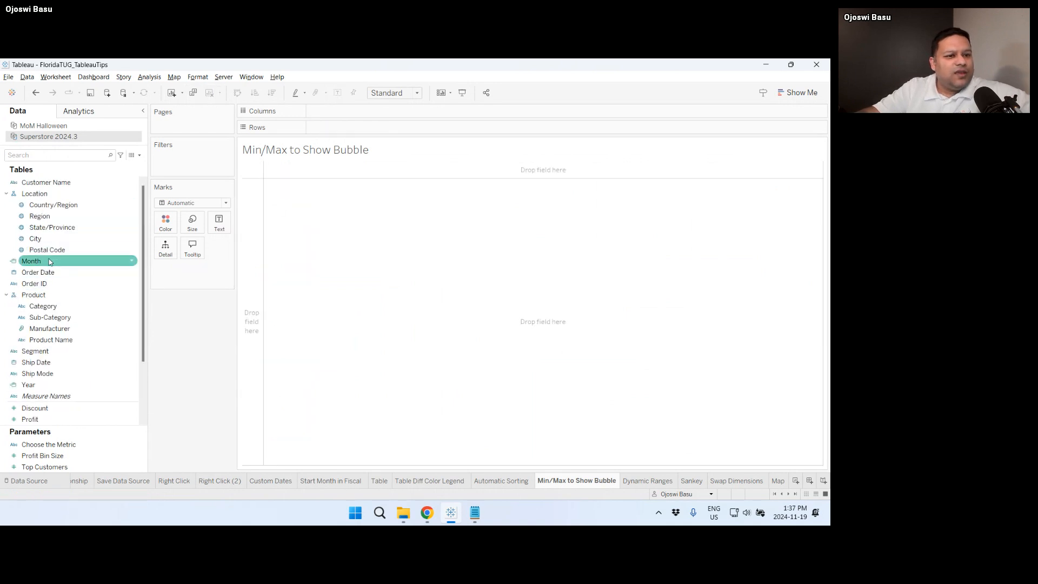
{"action": "left_click", "coordinate": [56, 272]}
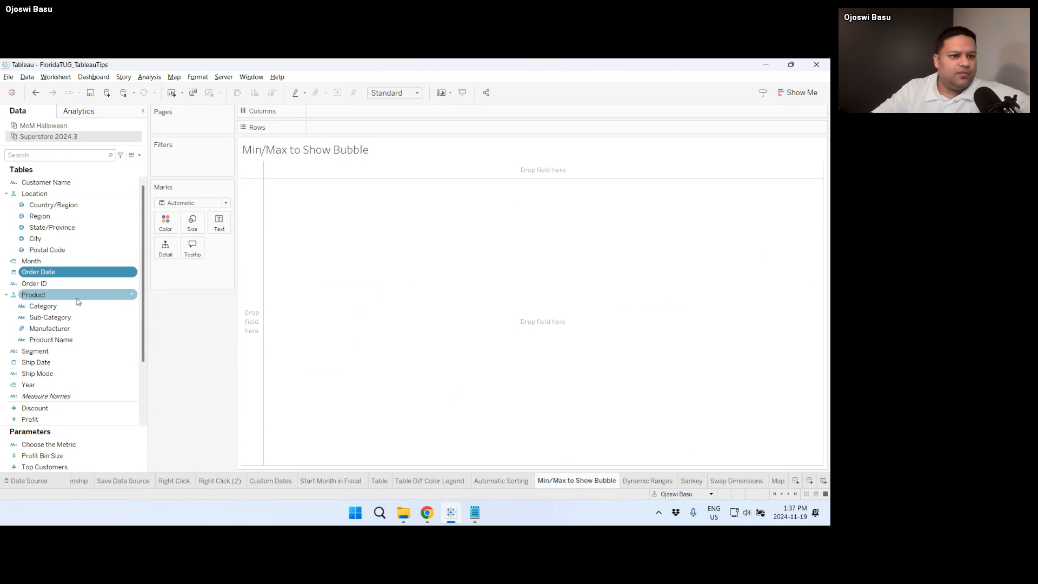
{"action": "left_click_drag", "start_coordinate": [104, 275], "coordinate": [427, 118]}
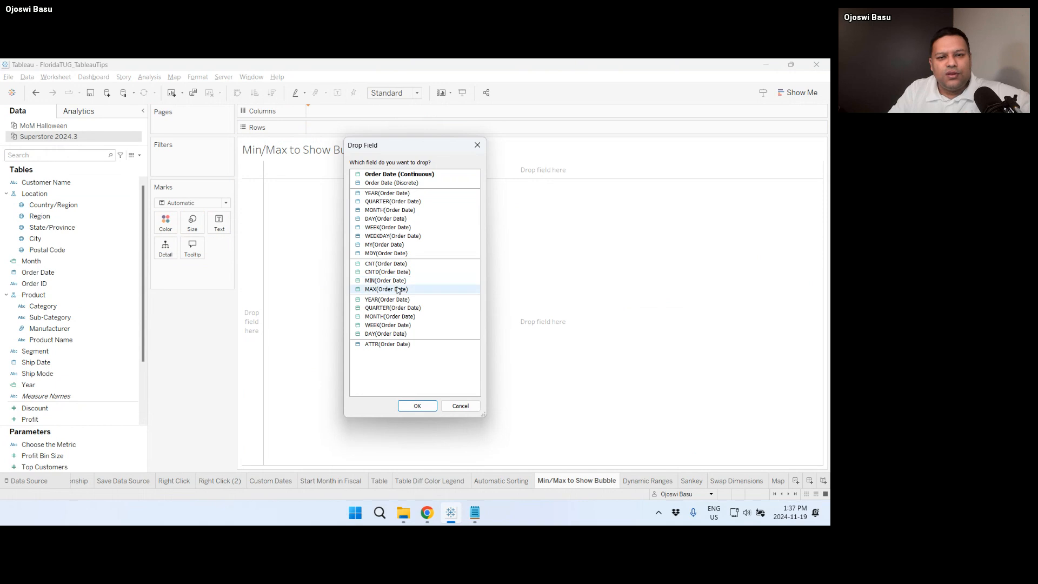
{"action": "double_click", "coordinate": [387, 308]}
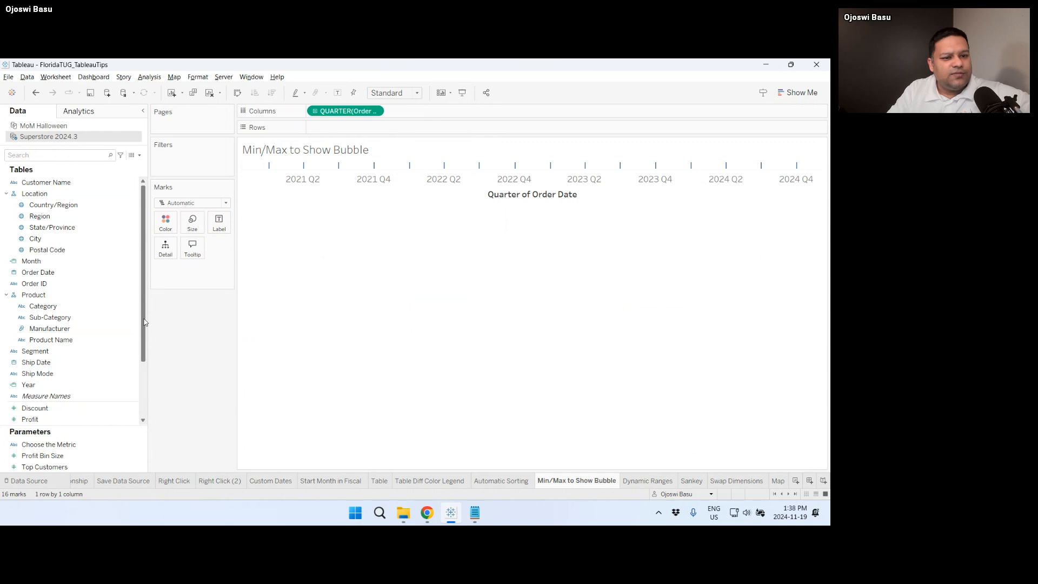
{"action": "scroll", "coordinate": [145, 323], "scroll_direction": "down", "scroll_amount": 3}
{"action": "left_click_drag", "start_coordinate": [30, 374], "coordinate": [365, 134]}
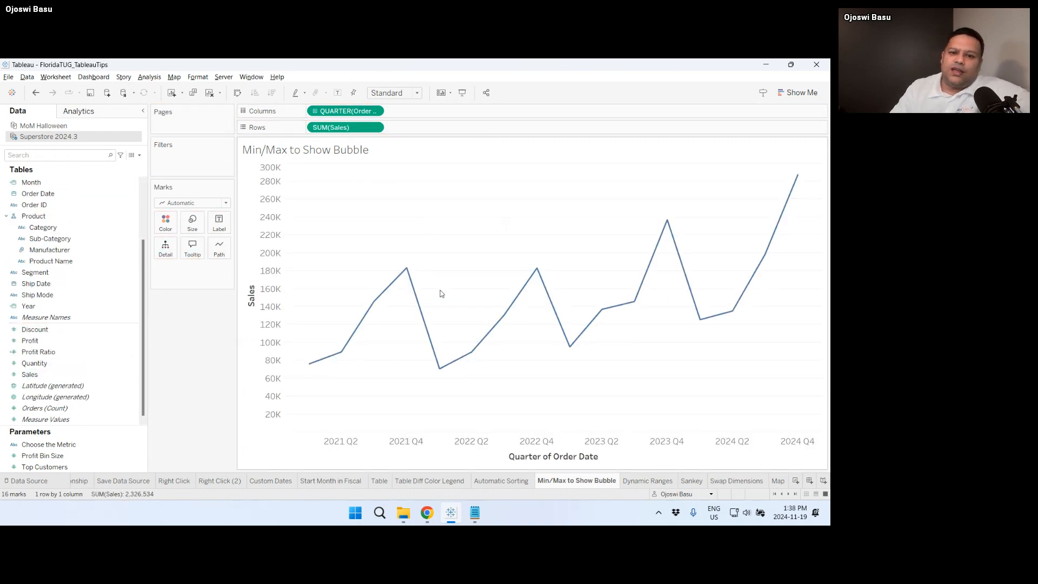
{"action": "mouse_move", "coordinate": [799, 178]}
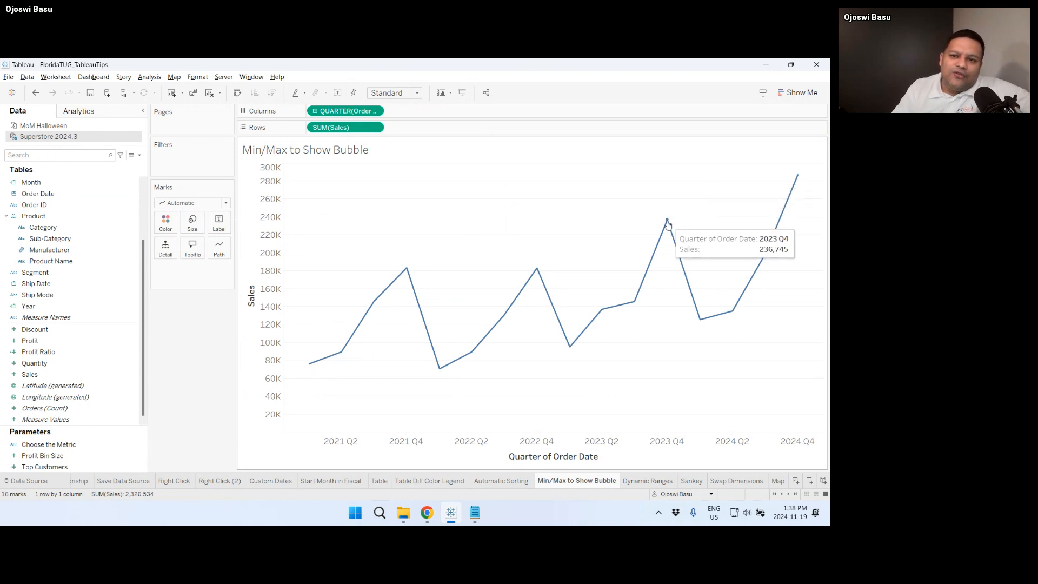
{"action": "mouse_move", "coordinate": [537, 274]}
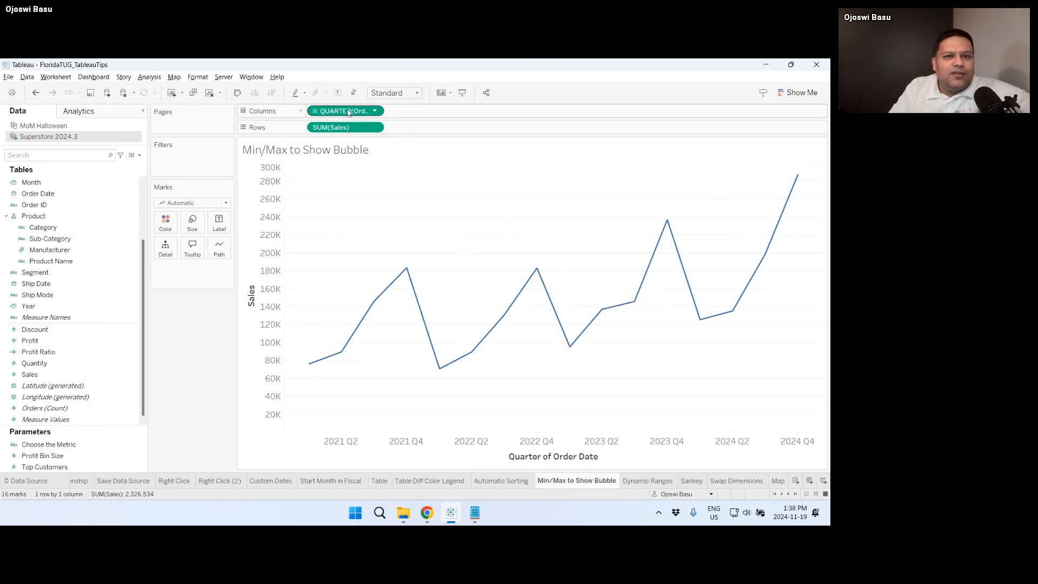
Label the line's points with SUM(Sales) values.
{"action": "left_click", "coordinate": [337, 93]}
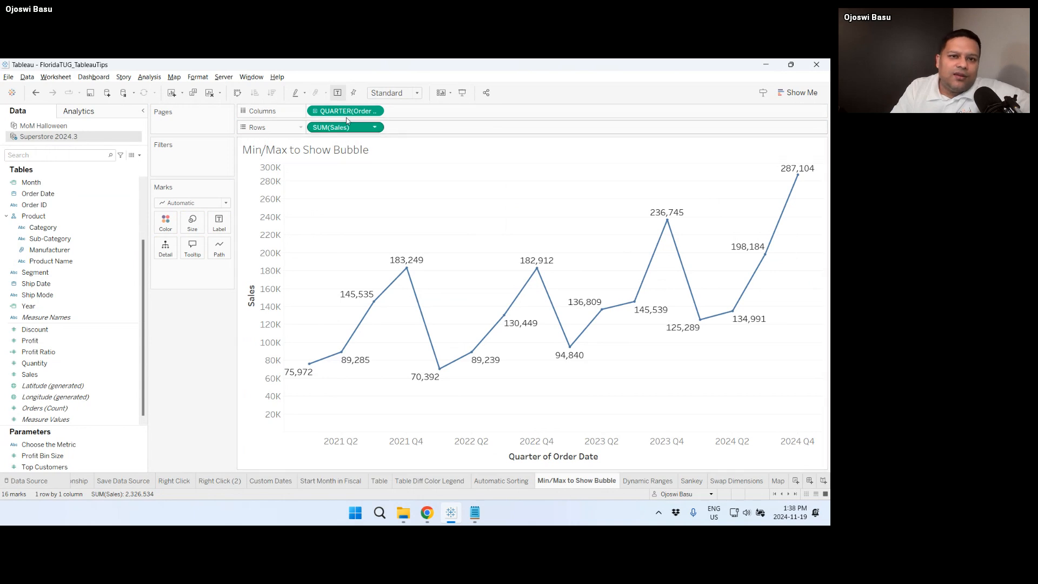
{"action": "left_click", "coordinate": [338, 93]}
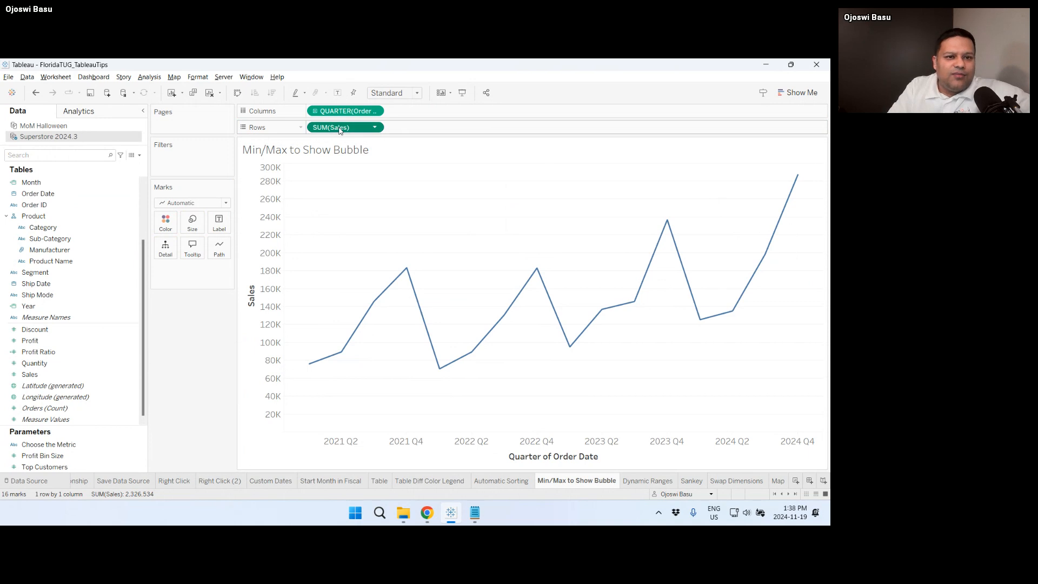
{"action": "left_click_drag", "start_coordinate": [341, 127], "coordinate": [218, 223]}
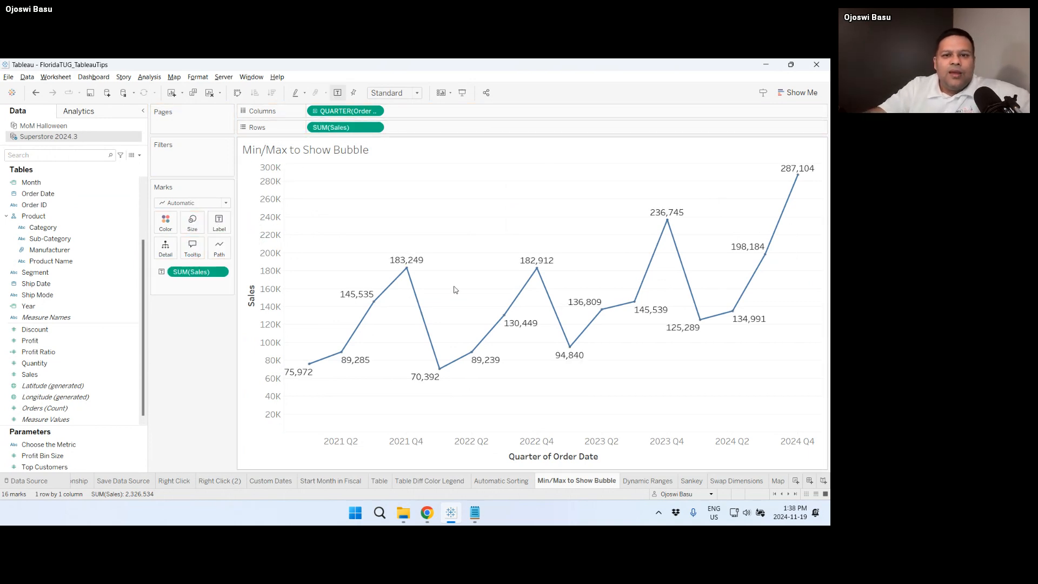
{"action": "mouse_move", "coordinate": [468, 357]}
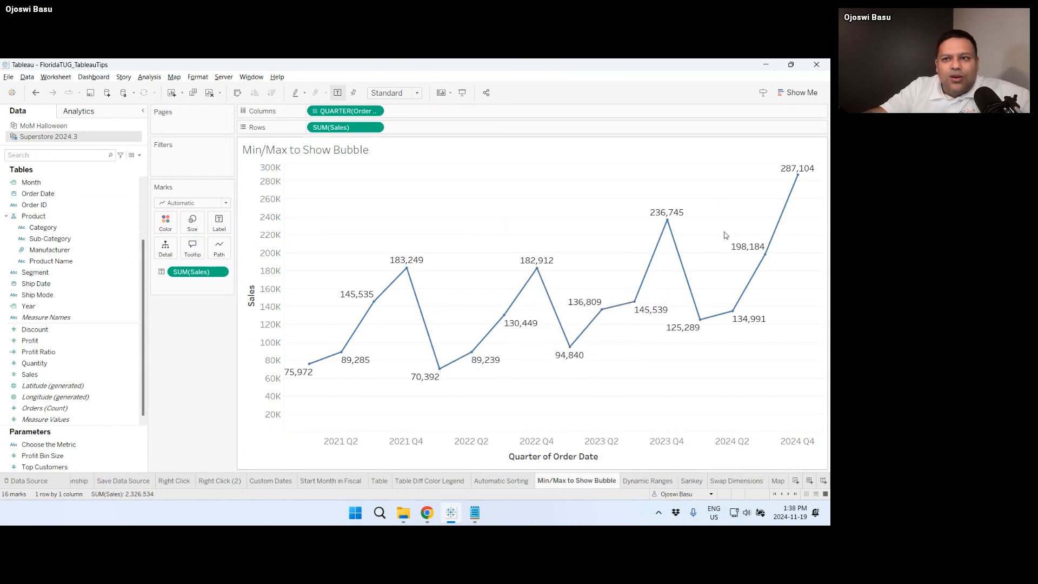
Restrict labels to the SUM(Sales) min and max (70,392 and 287,104), then go to Dynamic Ranges.
{"action": "left_click", "coordinate": [218, 228]}
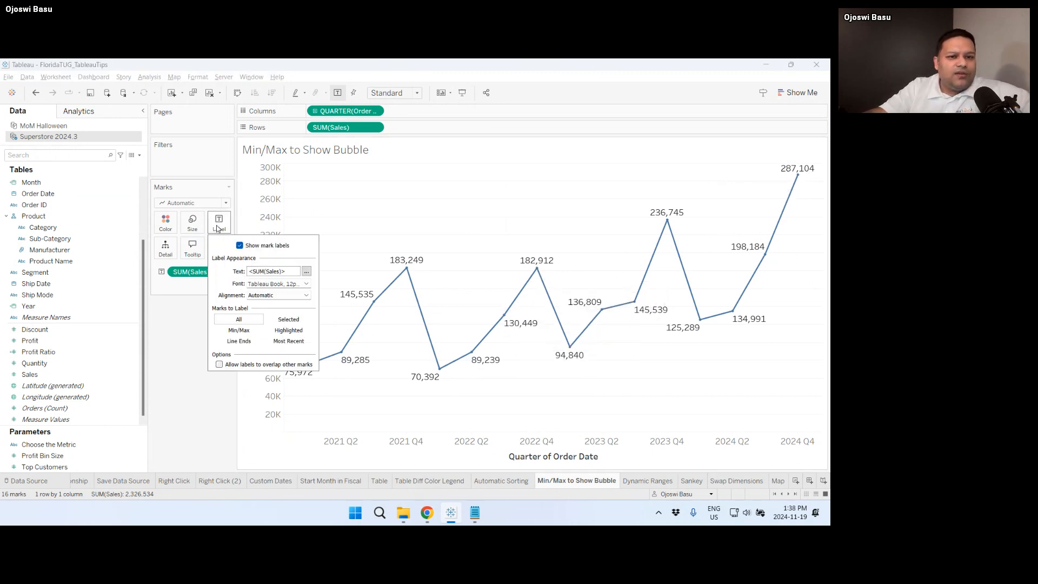
{"action": "left_click", "coordinate": [247, 335]}
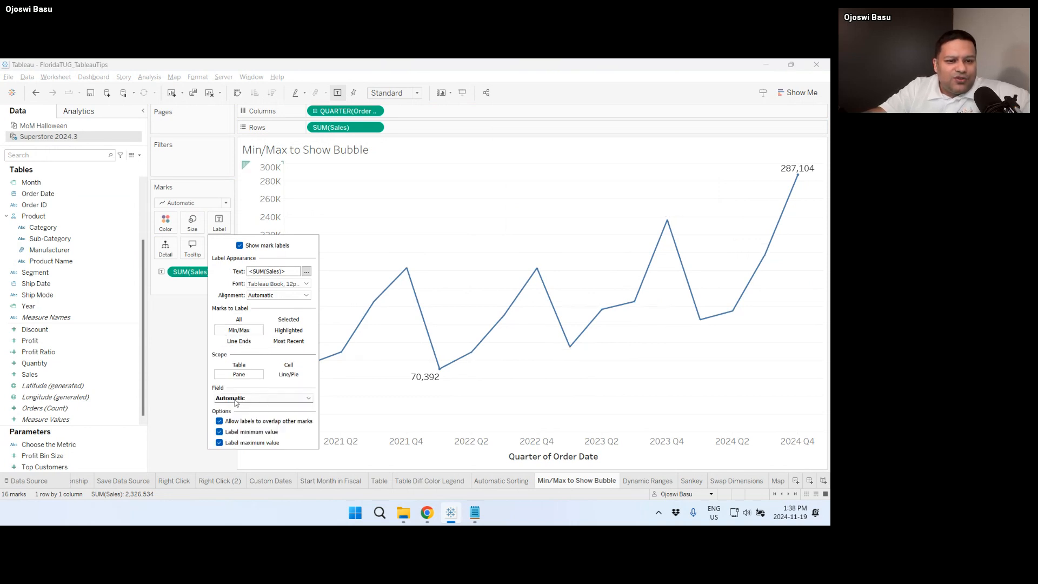
{"action": "left_click", "coordinate": [258, 401]}
{"action": "left_click", "coordinate": [254, 421]}
{"action": "left_click", "coordinate": [580, 223]}
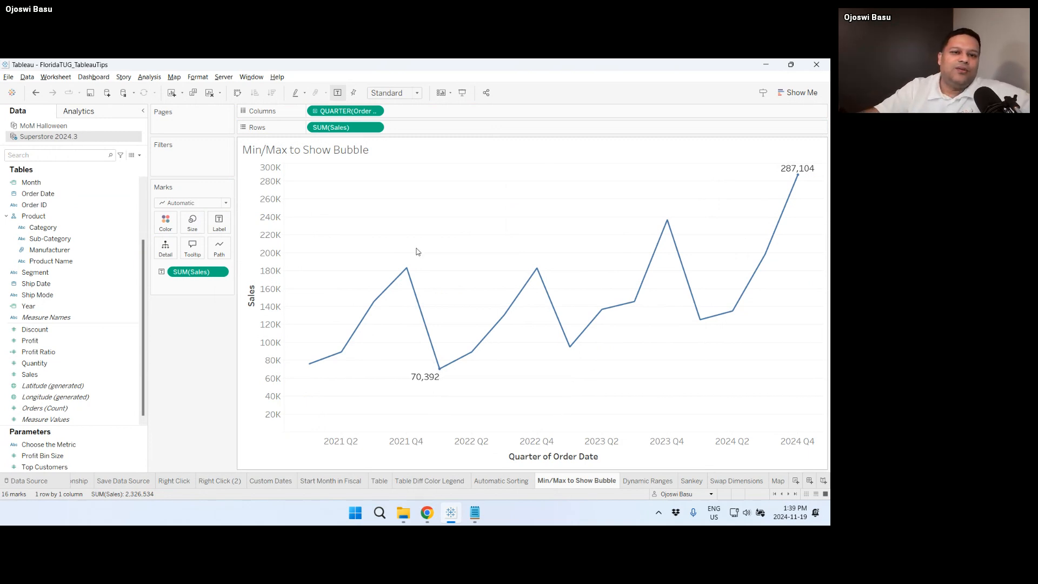
{"action": "left_click", "coordinate": [634, 486]}
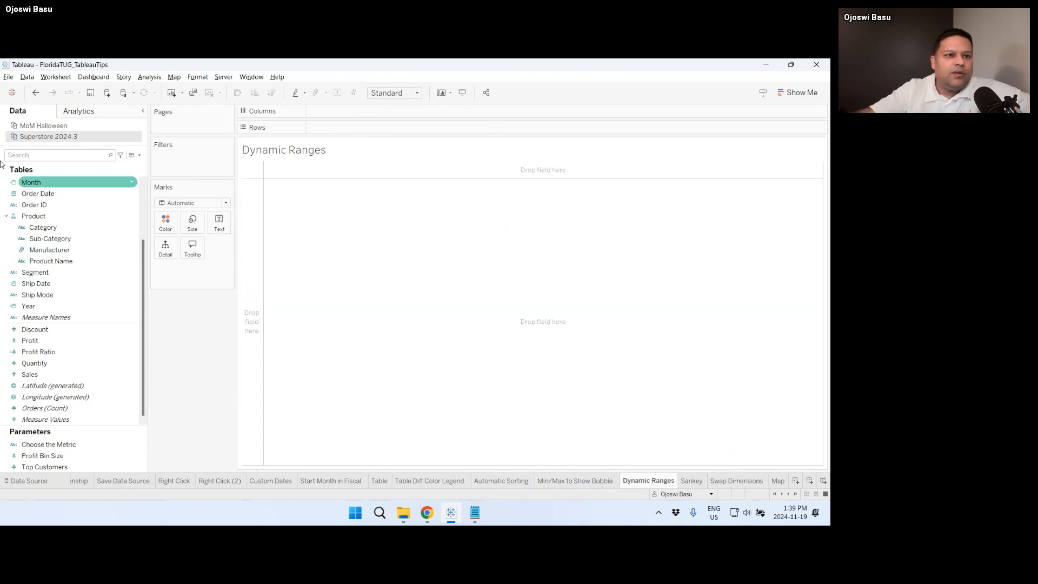
Put Date on Columns as a continuous field, spanning 2006–2024.
{"action": "left_click", "coordinate": [46, 126]}
{"action": "left_click", "coordinate": [78, 341]}
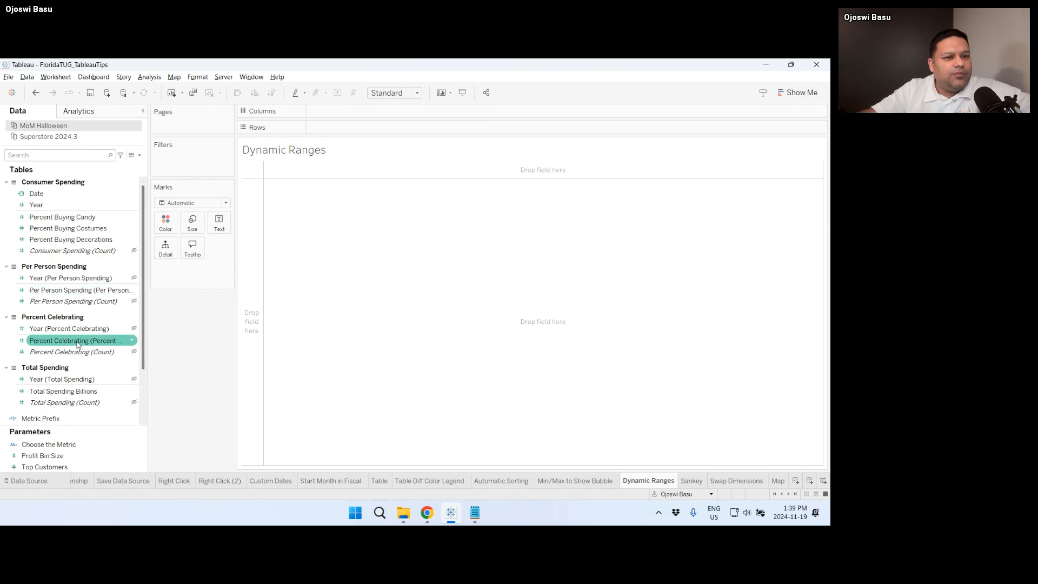
{"action": "left_click", "coordinate": [59, 205]}
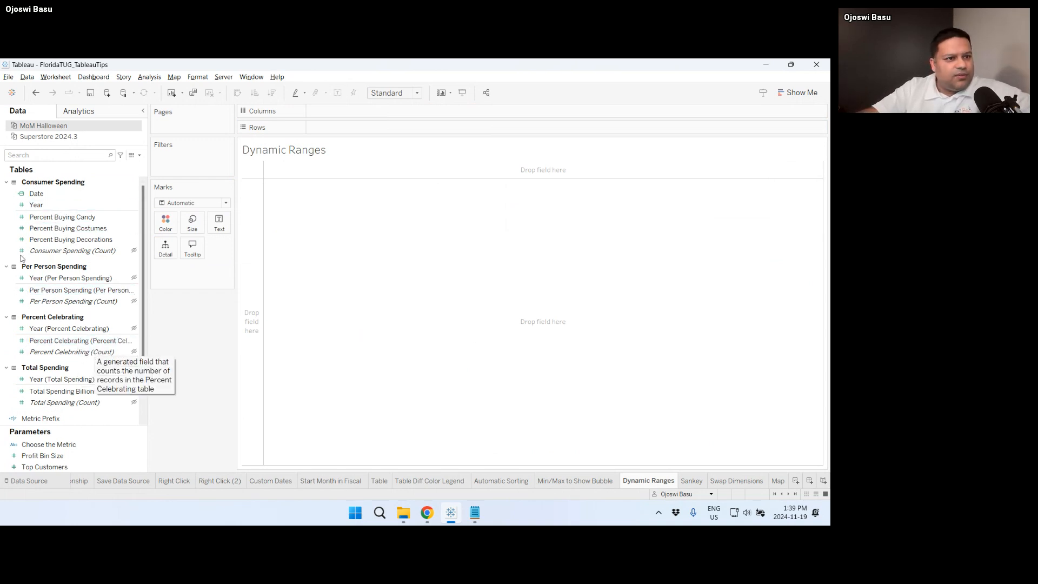
{"action": "left_click", "coordinate": [54, 195]}
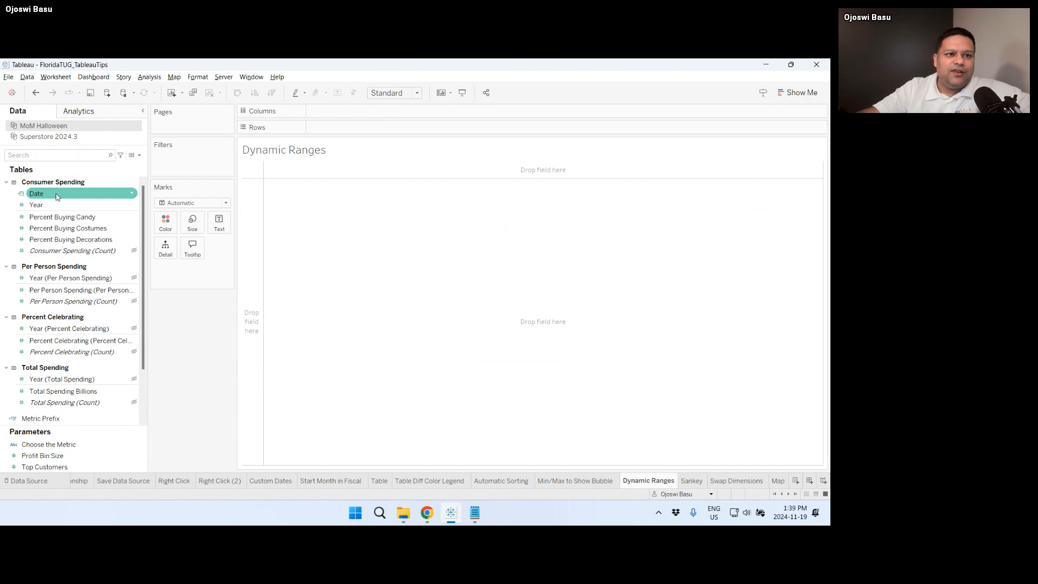
{"action": "left_click", "coordinate": [66, 195]}
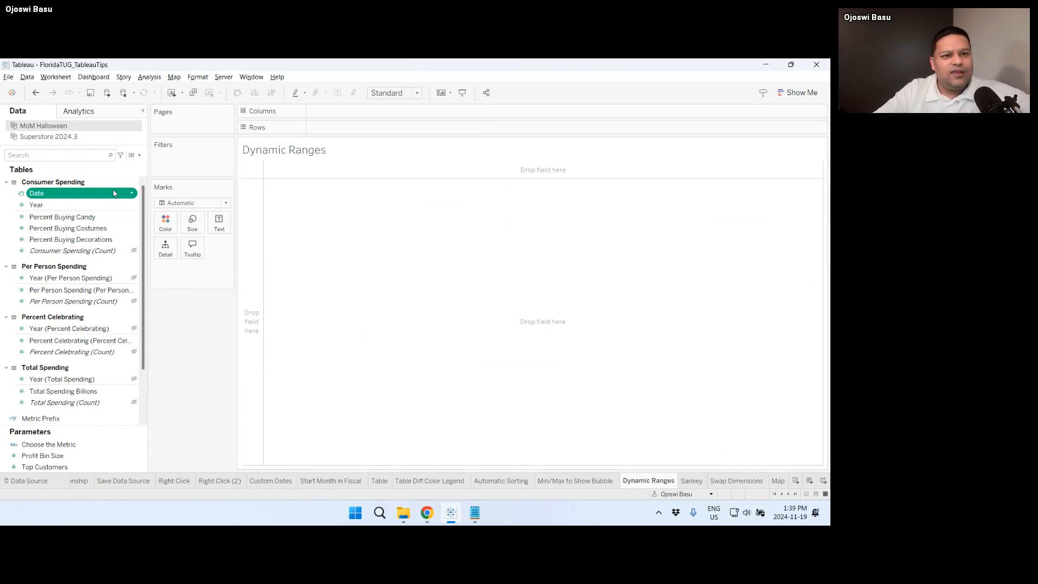
{"action": "left_click_drag", "start_coordinate": [114, 193], "coordinate": [414, 108]}
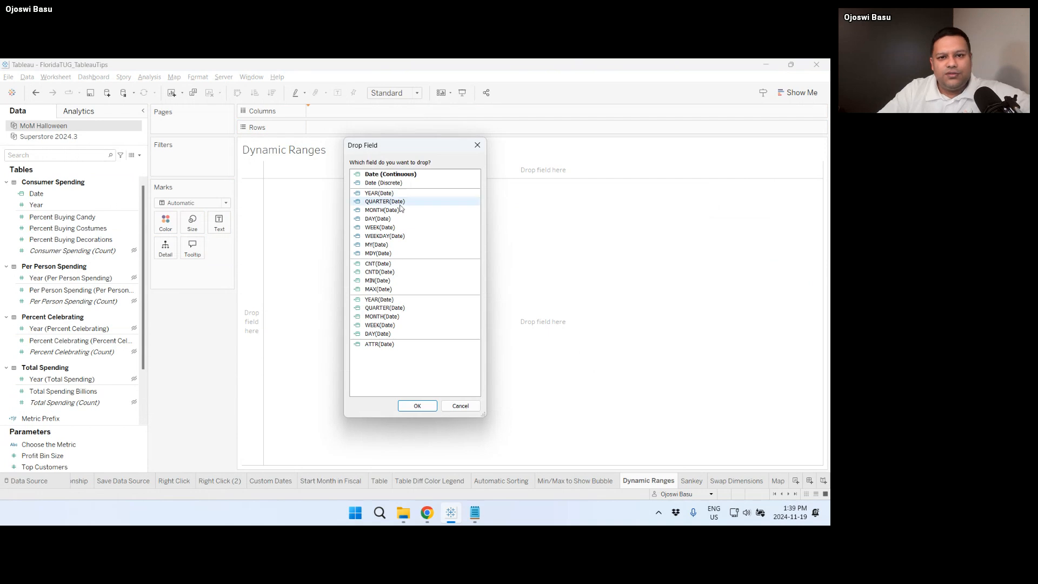
{"action": "double_click", "coordinate": [391, 173]}
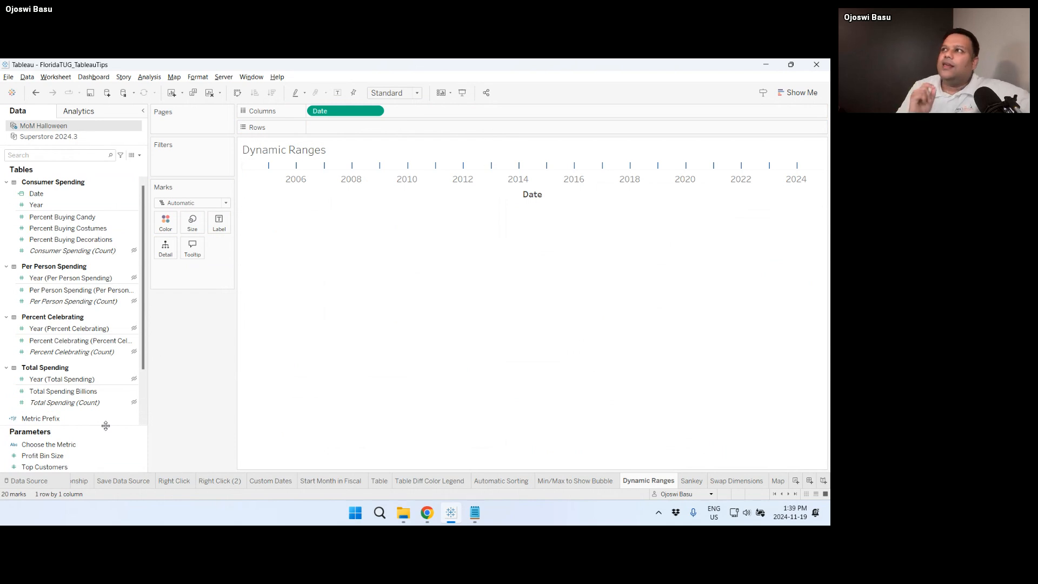
Place the Choose the Metric parameter on Rows, showing Total Spend.
{"action": "left_click", "coordinate": [106, 241]}
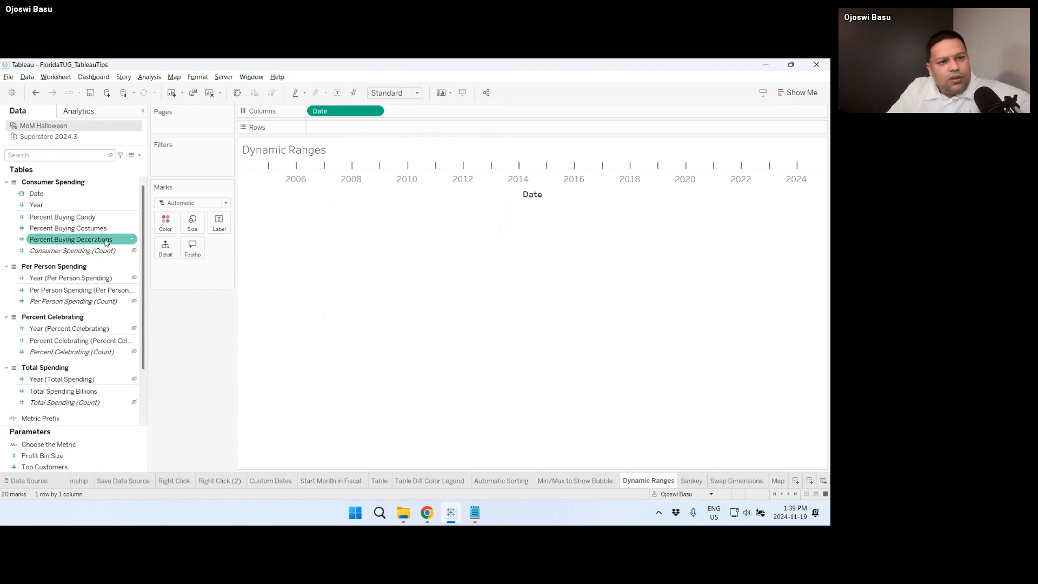
{"action": "left_click", "coordinate": [87, 206]}
{"action": "left_click", "coordinate": [87, 217]}
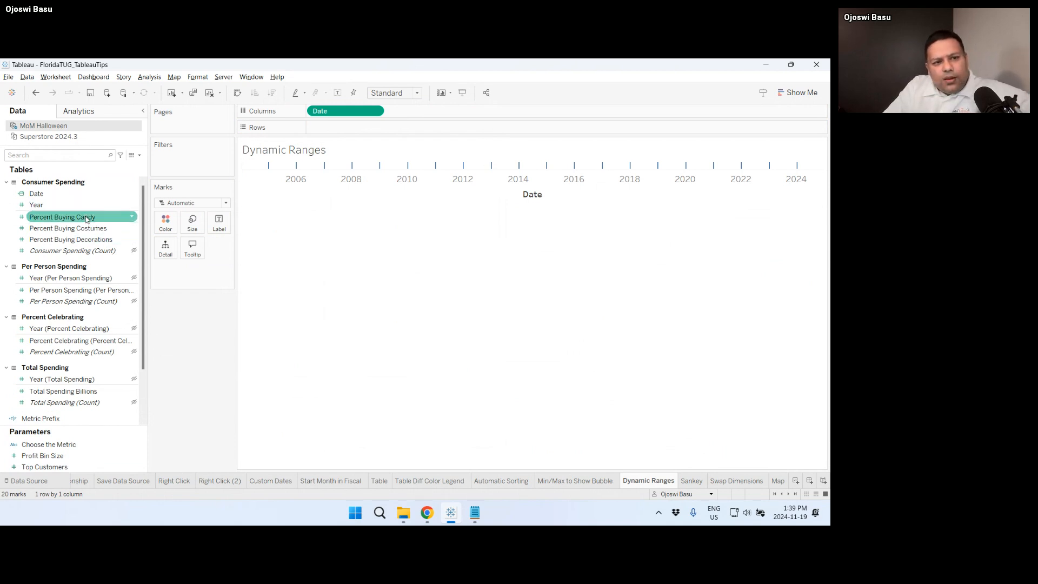
{"action": "left_click", "coordinate": [80, 445]}
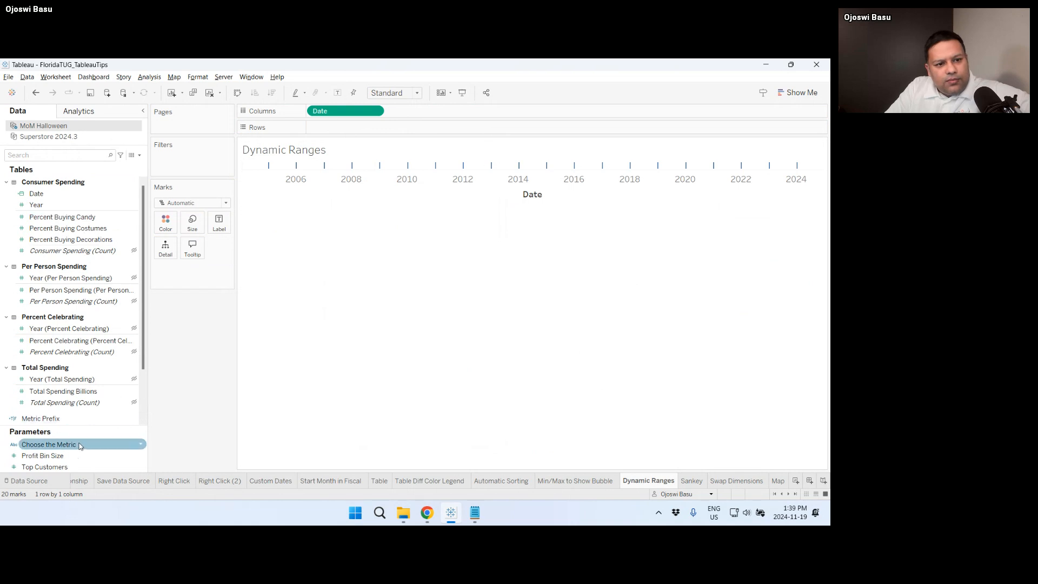
{"action": "left_click_drag", "start_coordinate": [80, 445], "coordinate": [396, 130]}
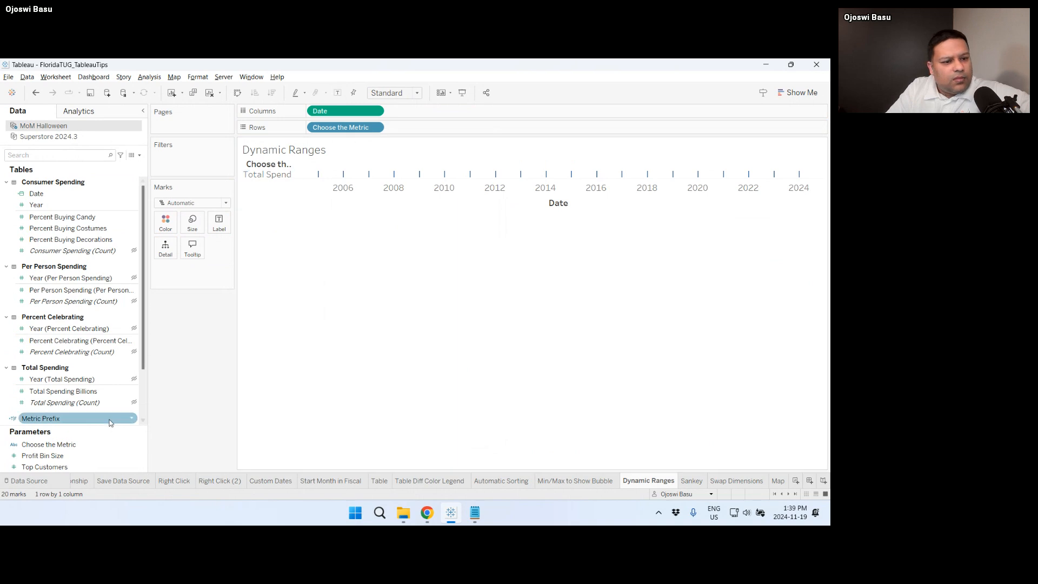
Show the Choose the Metric parameter control and review the parameter's settings.
{"action": "right_click", "coordinate": [76, 447]}
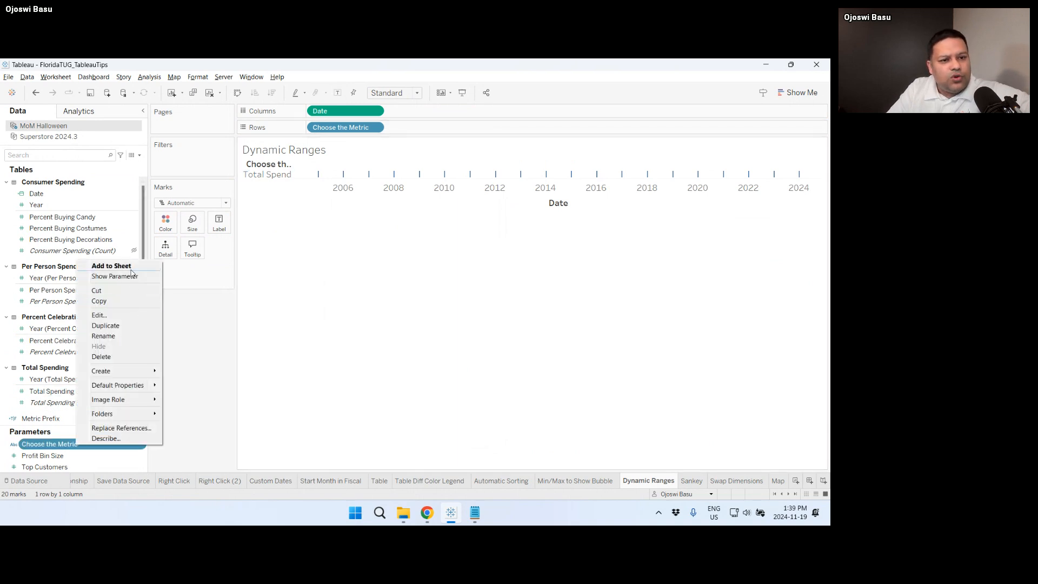
{"action": "left_click", "coordinate": [130, 277]}
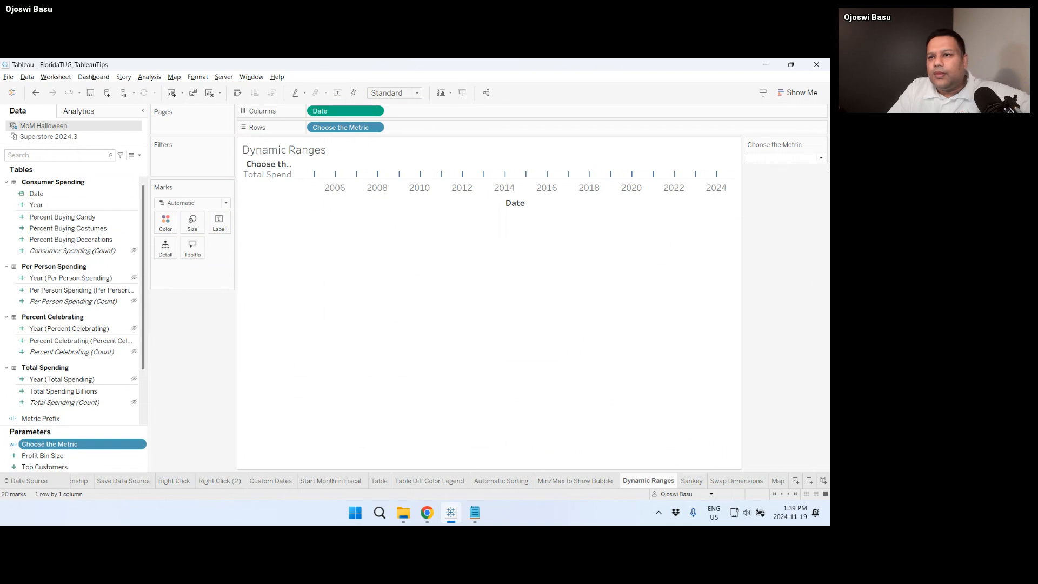
{"action": "left_click", "coordinate": [823, 145]}
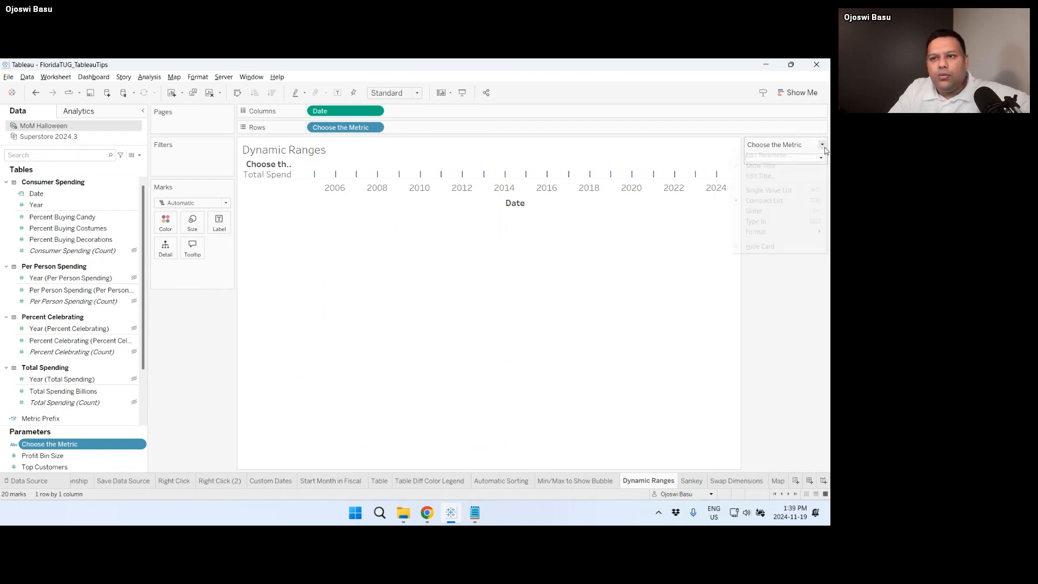
{"action": "right_click", "coordinate": [87, 444]}
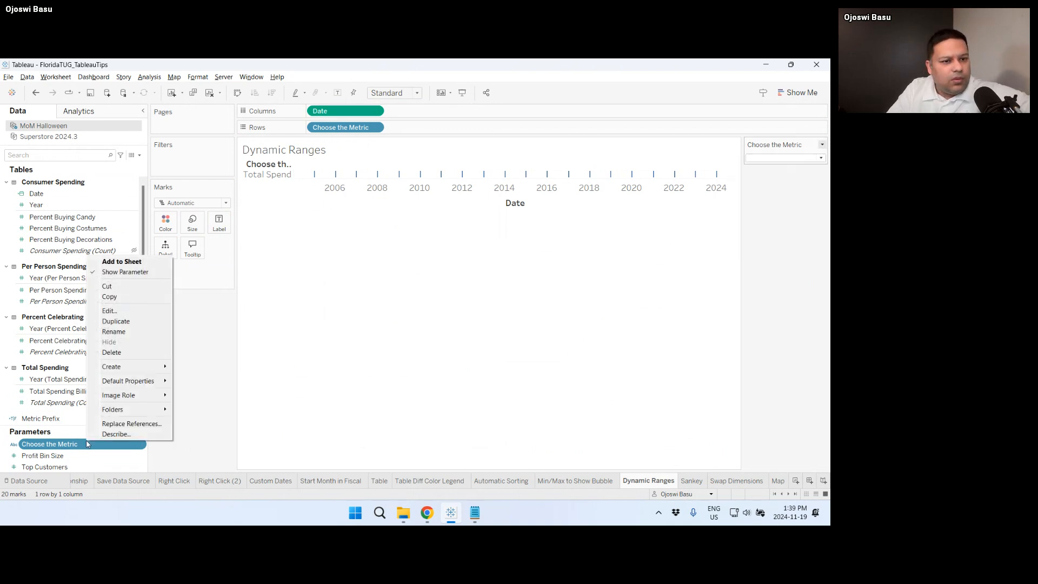
{"action": "left_click", "coordinate": [123, 314]}
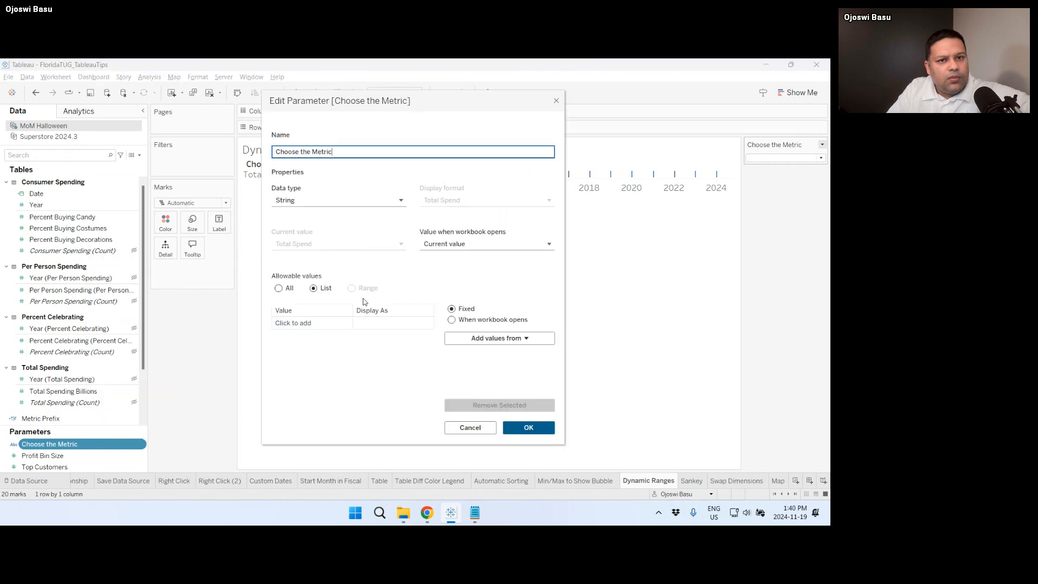
{"action": "left_click", "coordinate": [557, 103]}
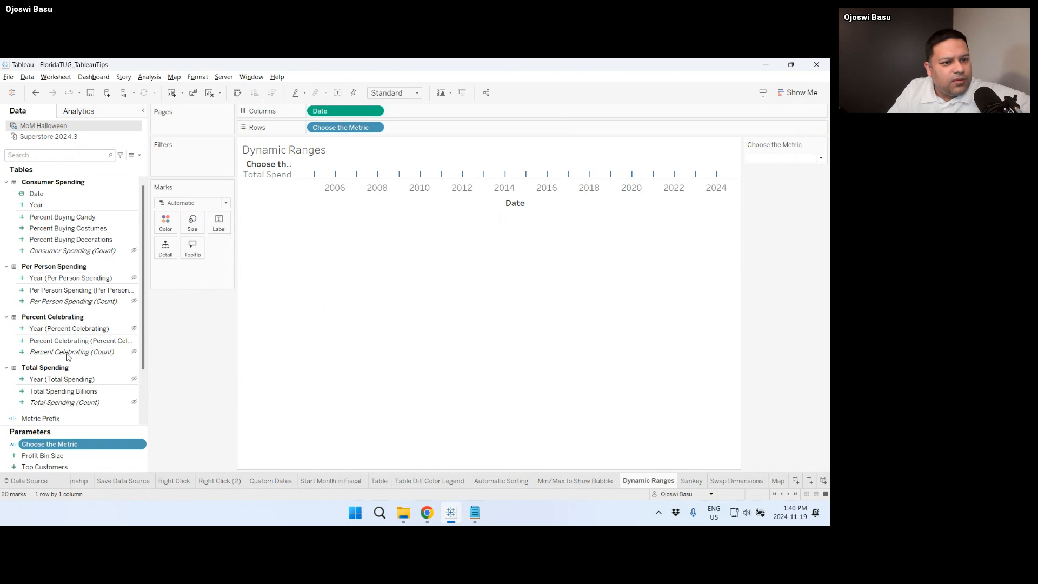
Open the Metric Selected formula and highlight its Total Spend value.
{"action": "scroll", "coordinate": [90, 360], "scroll_direction": "down", "scroll_amount": 3}
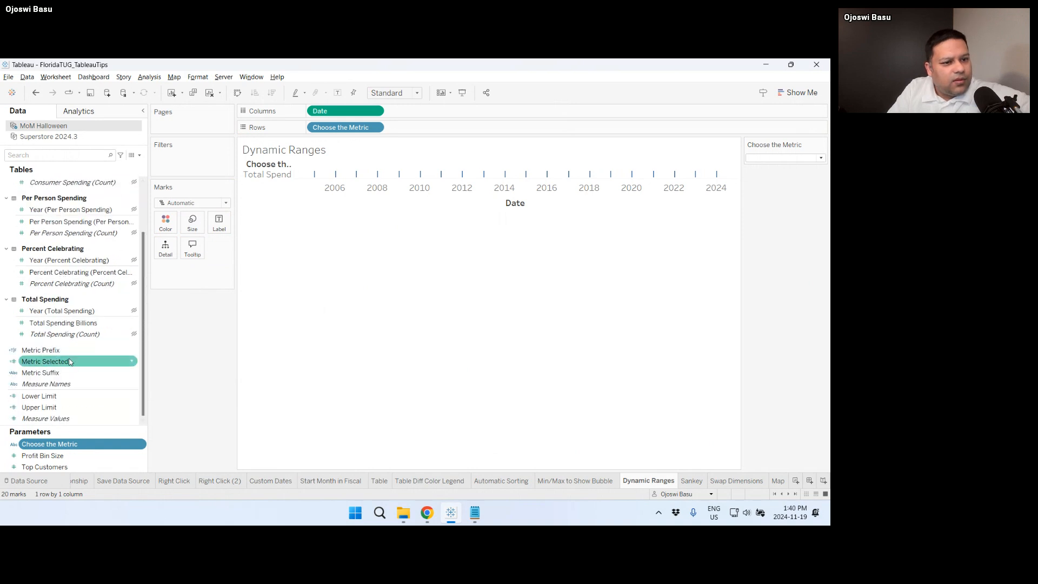
{"action": "right_click", "coordinate": [69, 362]}
{"action": "left_click", "coordinate": [123, 175]}
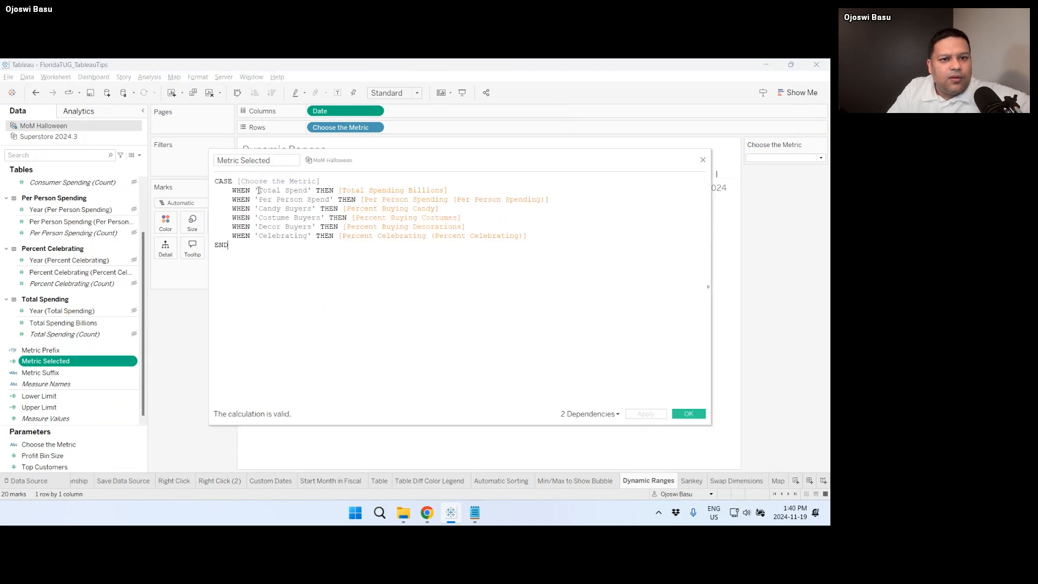
{"action": "left_click_drag", "start_coordinate": [259, 191], "coordinate": [310, 189]}
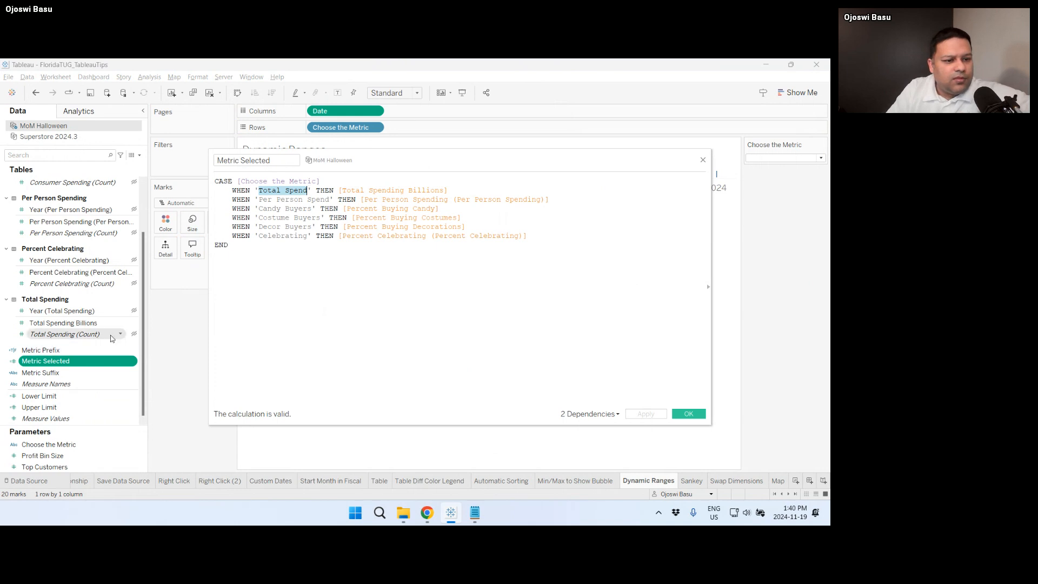
Add 'Total Spend' to the Choose the Metric allowed values list and close the formula.
{"action": "right_click", "coordinate": [59, 449]}
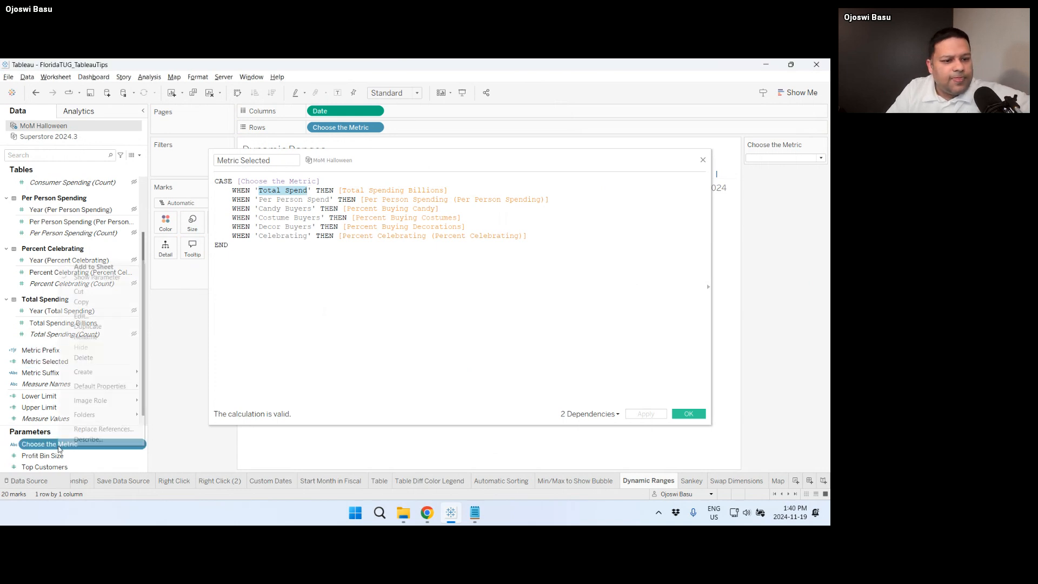
{"action": "left_click", "coordinate": [101, 316]}
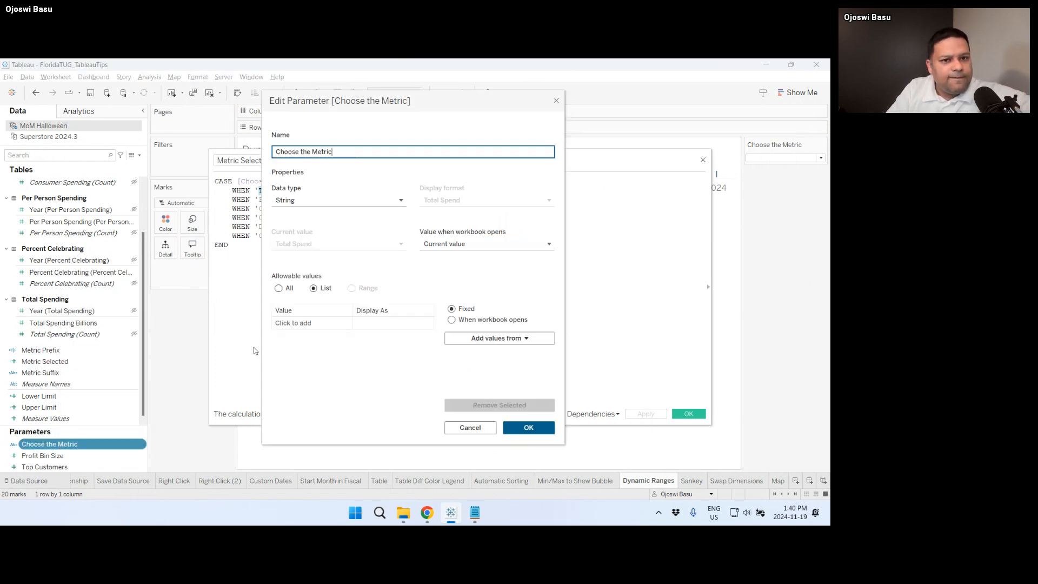
{"action": "left_click", "coordinate": [326, 325]}
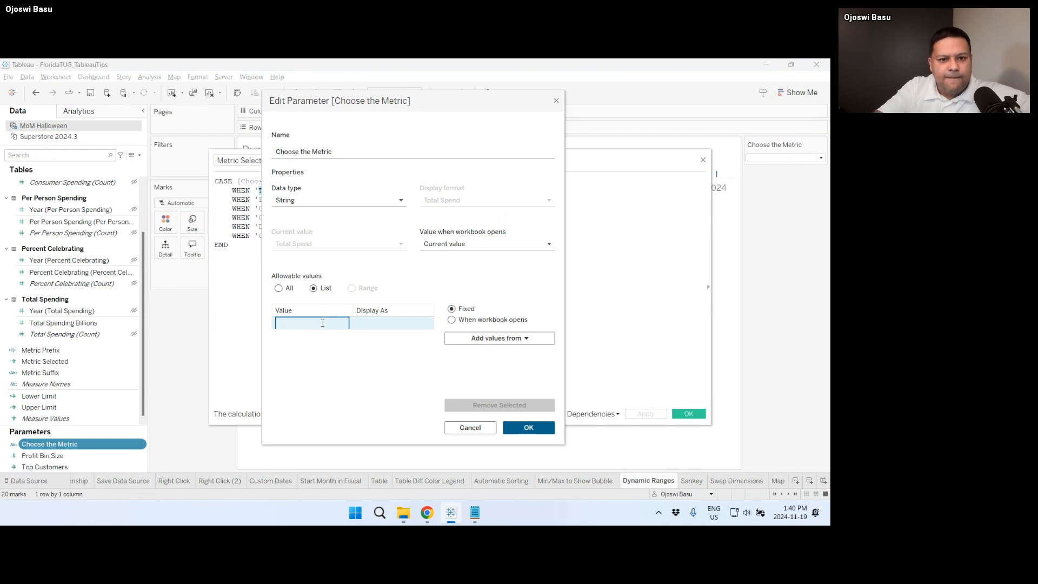
{"action": "type", "text": "Total Spend"}
{"action": "key", "text": "Return"}
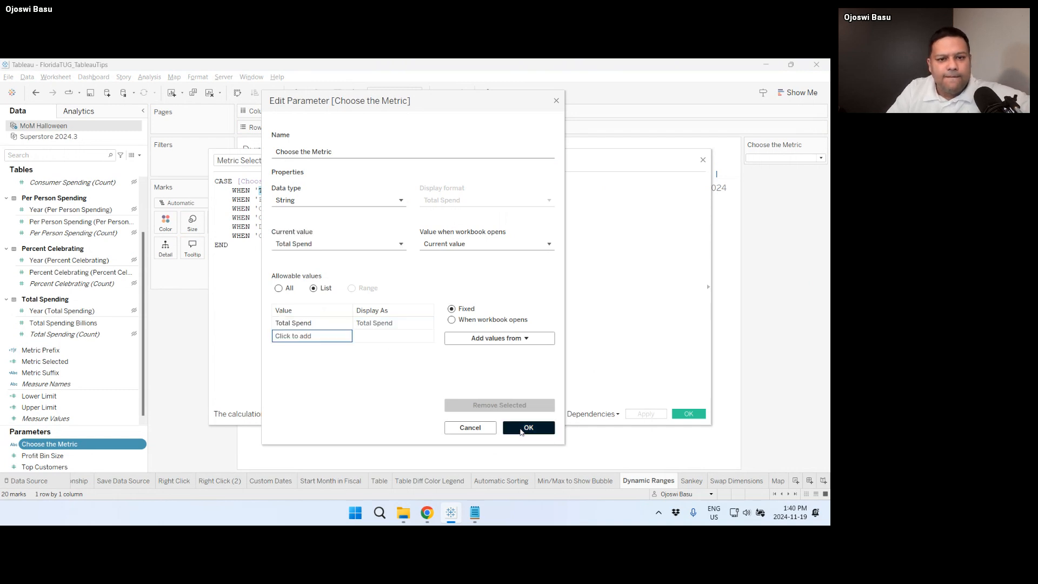
{"action": "left_click", "coordinate": [522, 429]}
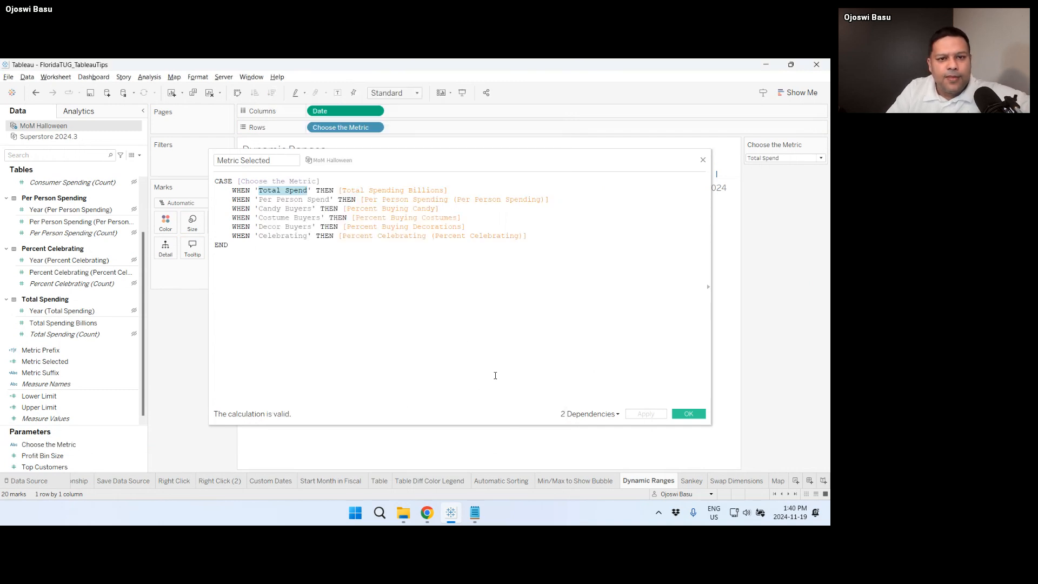
{"action": "left_click", "coordinate": [703, 160]}
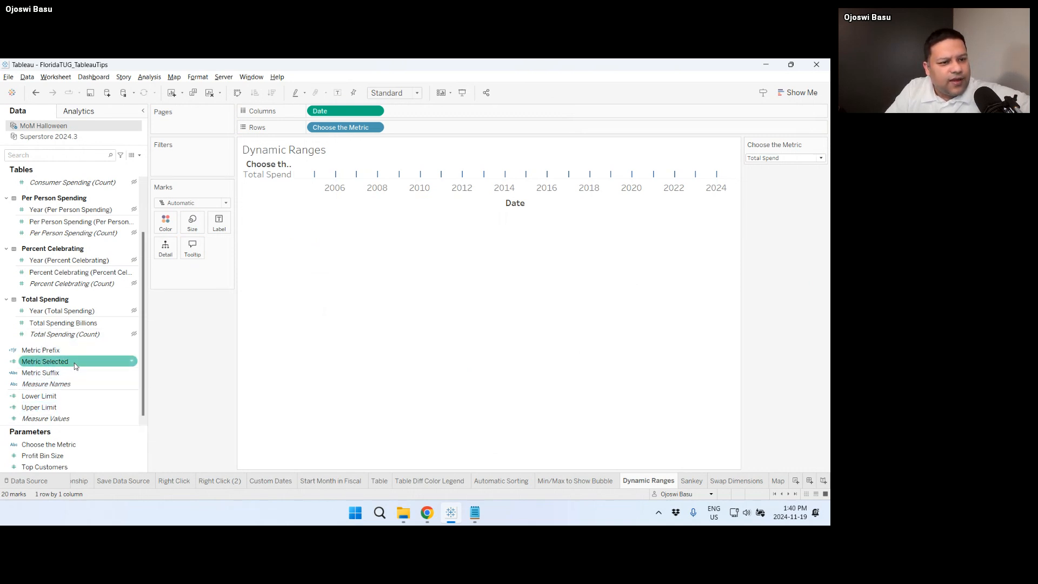
Put Metric Selected on Rows and draw it as a line mark.
{"action": "left_click_drag", "start_coordinate": [74, 362], "coordinate": [356, 129]}
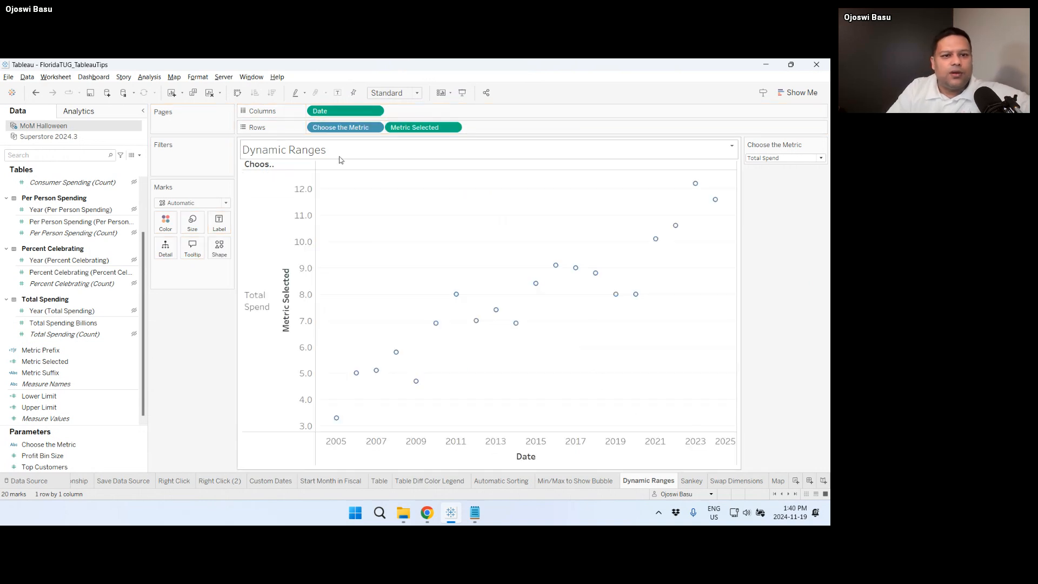
{"action": "left_click", "coordinate": [226, 203]}
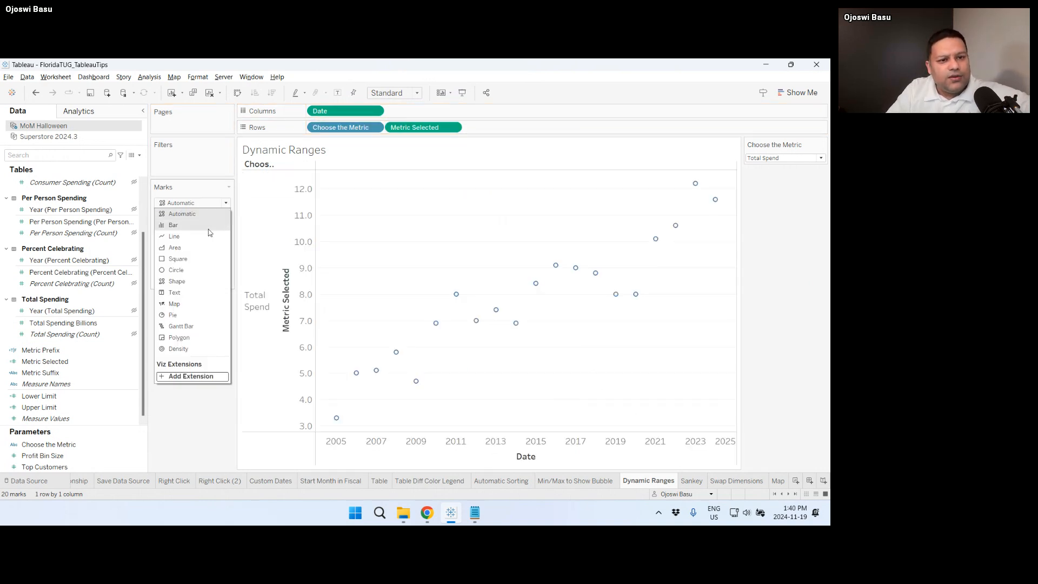
{"action": "left_click", "coordinate": [193, 238]}
{"action": "mouse_move", "coordinate": [334, 423]}
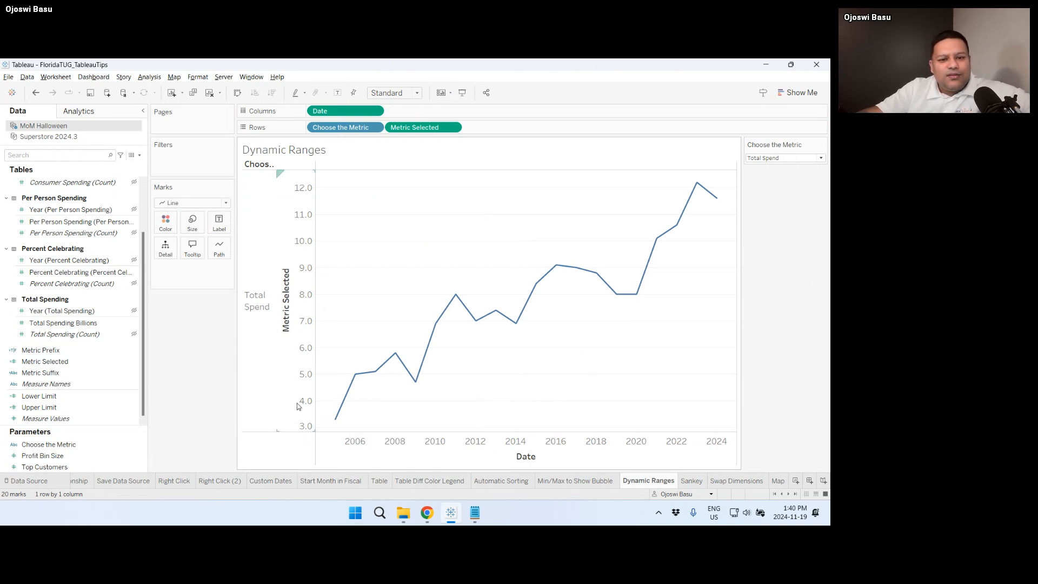
Review the Metric Selected axis settings (3.0 to 12.0) without changing them.
{"action": "right_click", "coordinate": [300, 268]}
{"action": "left_click", "coordinate": [353, 275]}
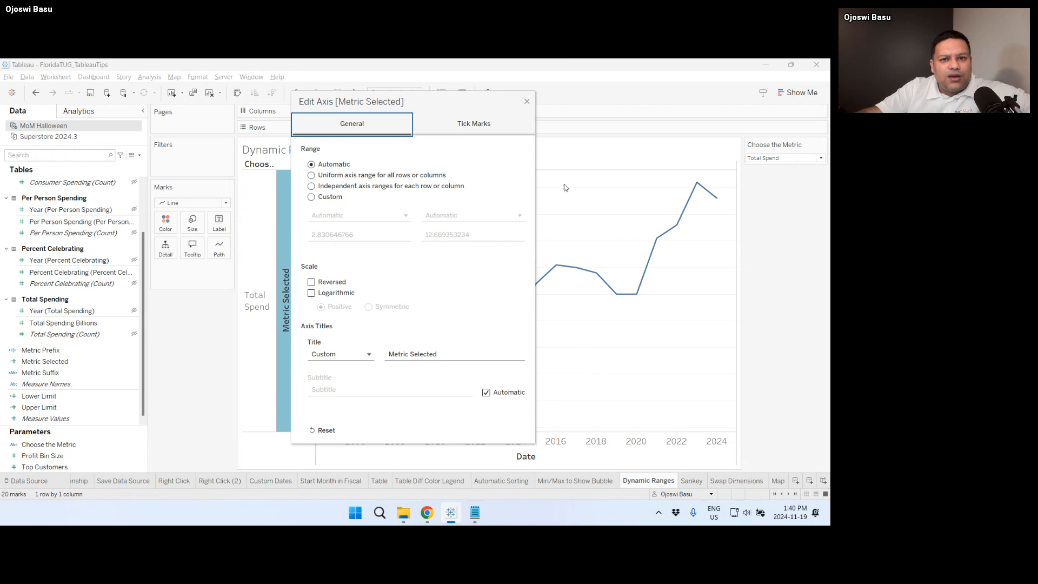
{"action": "left_click", "coordinate": [530, 100]}
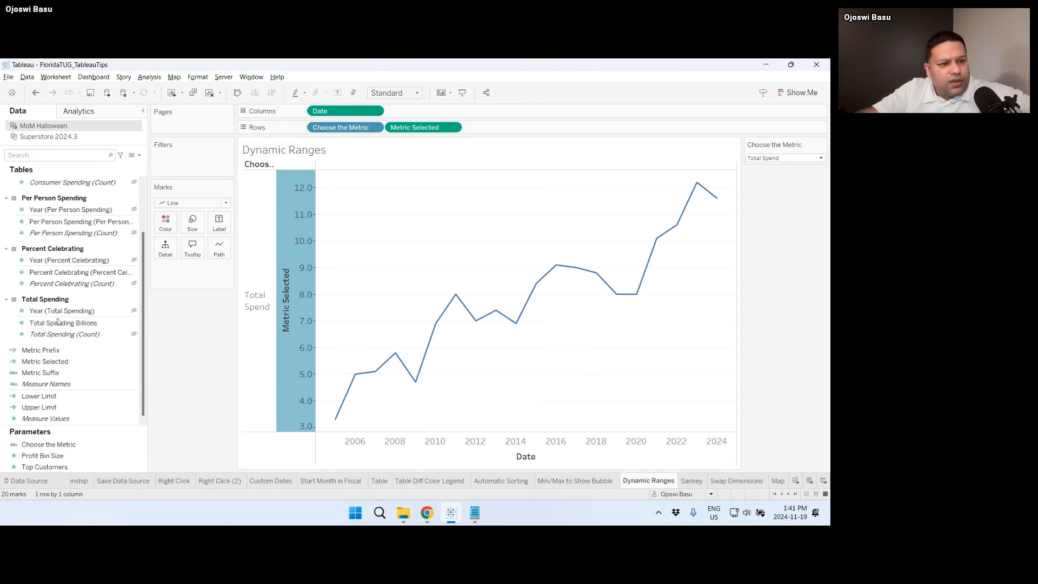
Copy the 'Candy Buyers' value from the Metric Selected formula.
{"action": "right_click", "coordinate": [65, 362]}
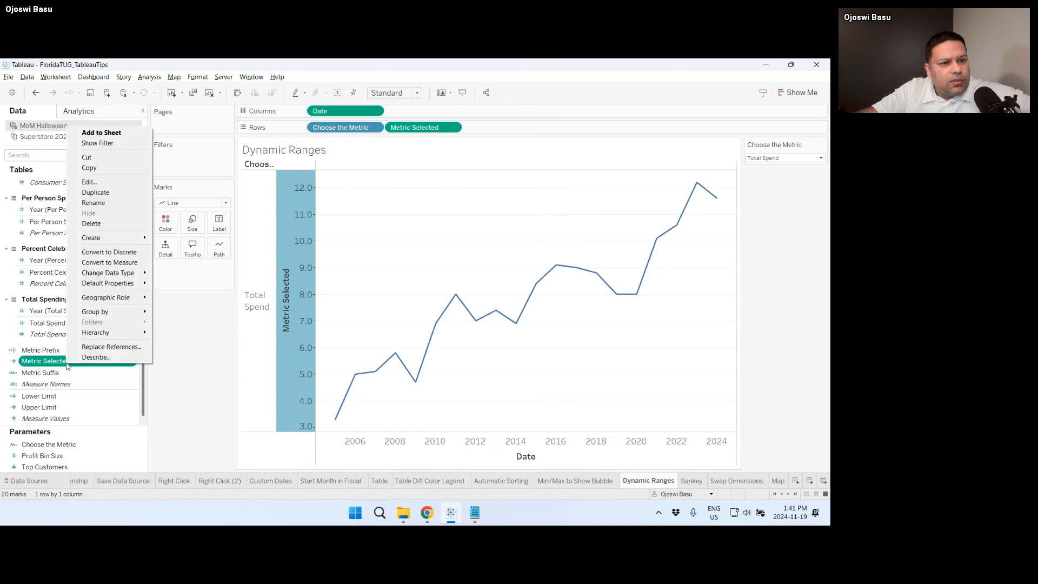
{"action": "left_click", "coordinate": [110, 185]}
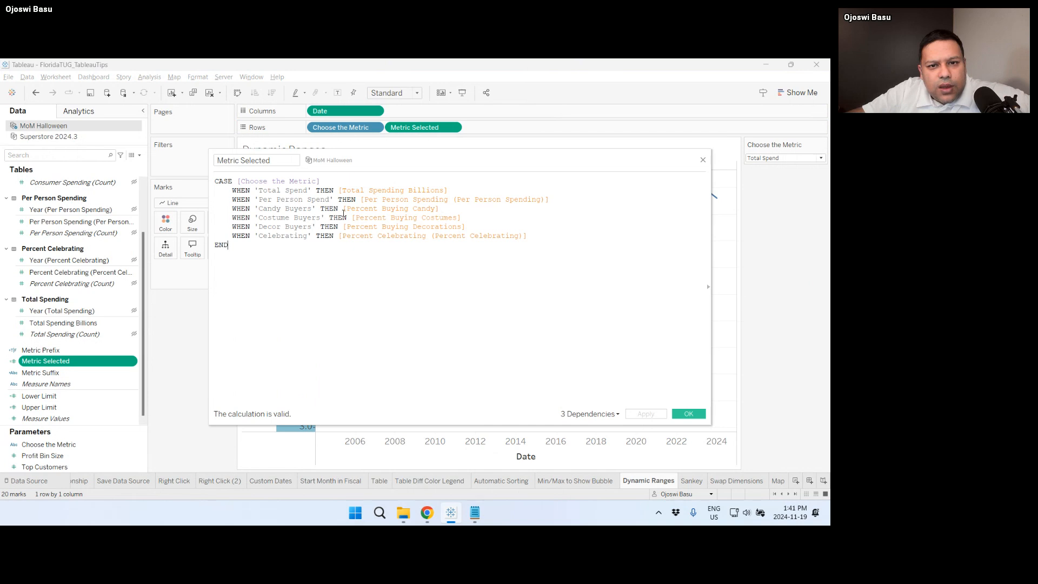
{"action": "double_click", "coordinate": [273, 209]}
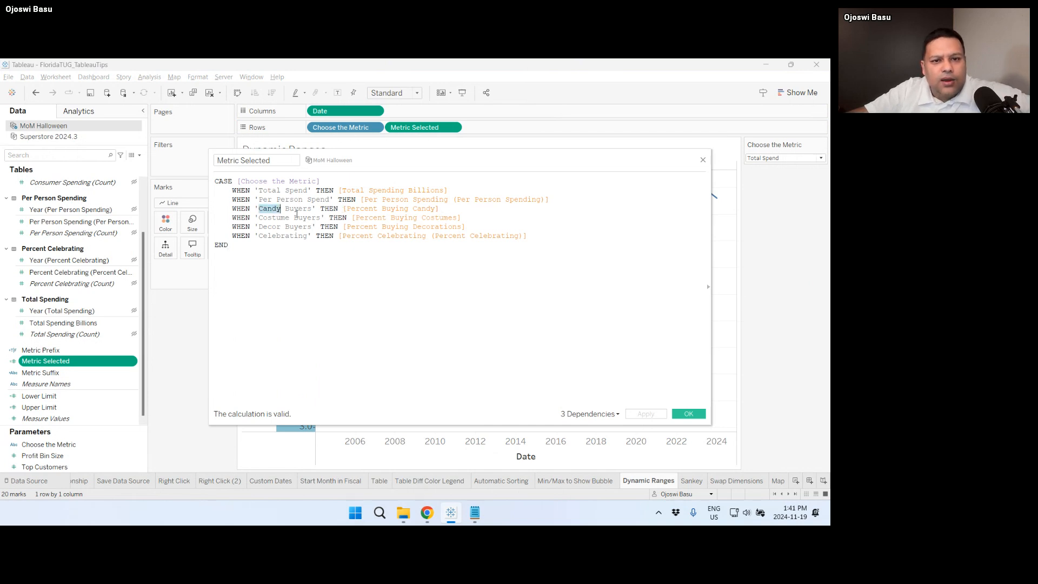
{"action": "left_click_drag", "start_coordinate": [311, 209], "coordinate": [261, 209]}
{"action": "key", "text": "ctrl+c"}
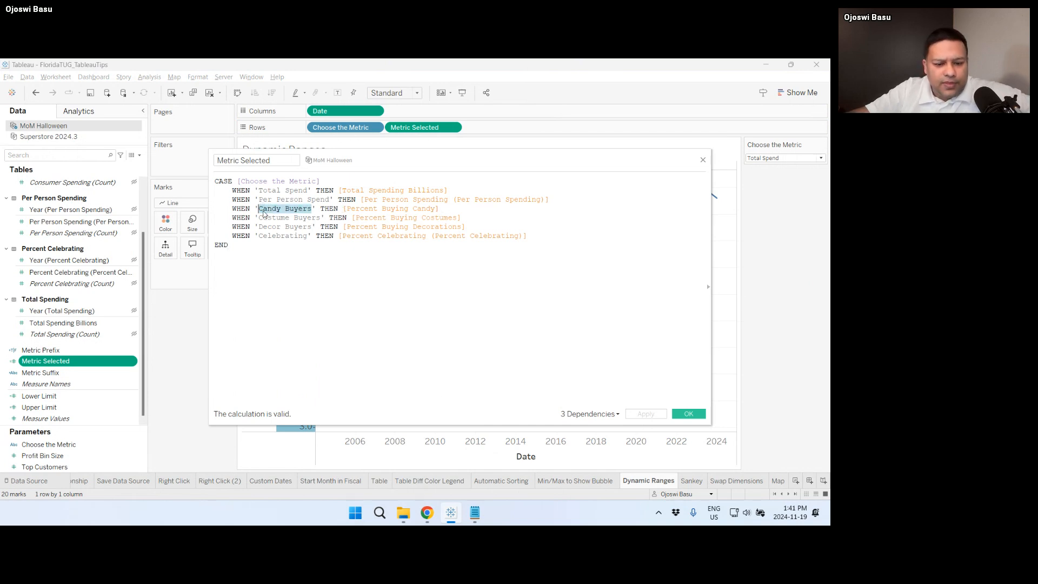
{"action": "left_click", "coordinate": [688, 414]}
Paste 'Candy Buyers' as a new allowed value of Choose the Metric and confirm.
{"action": "right_click", "coordinate": [53, 445]}
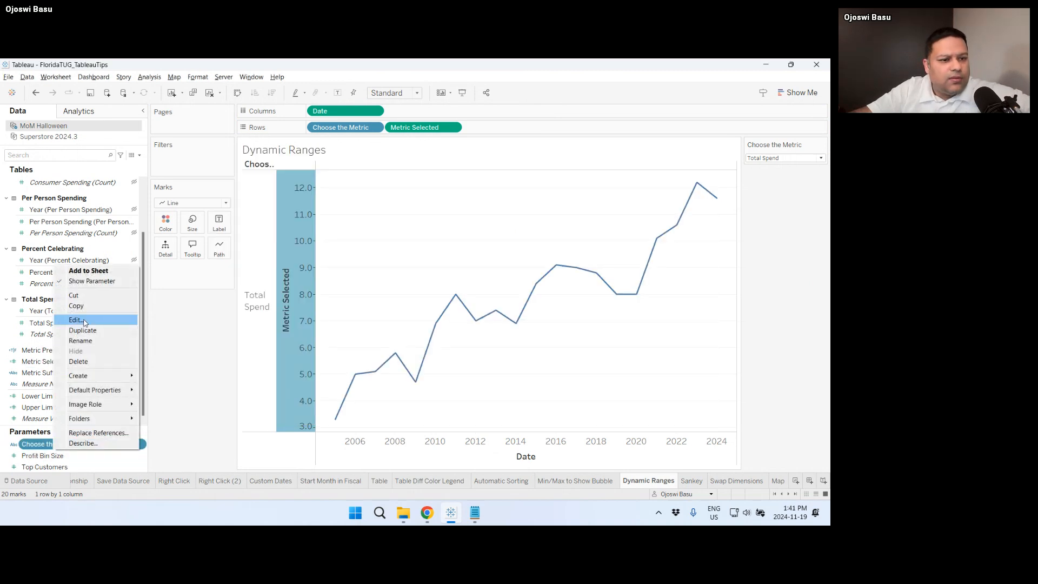
{"action": "left_click", "coordinate": [86, 320]}
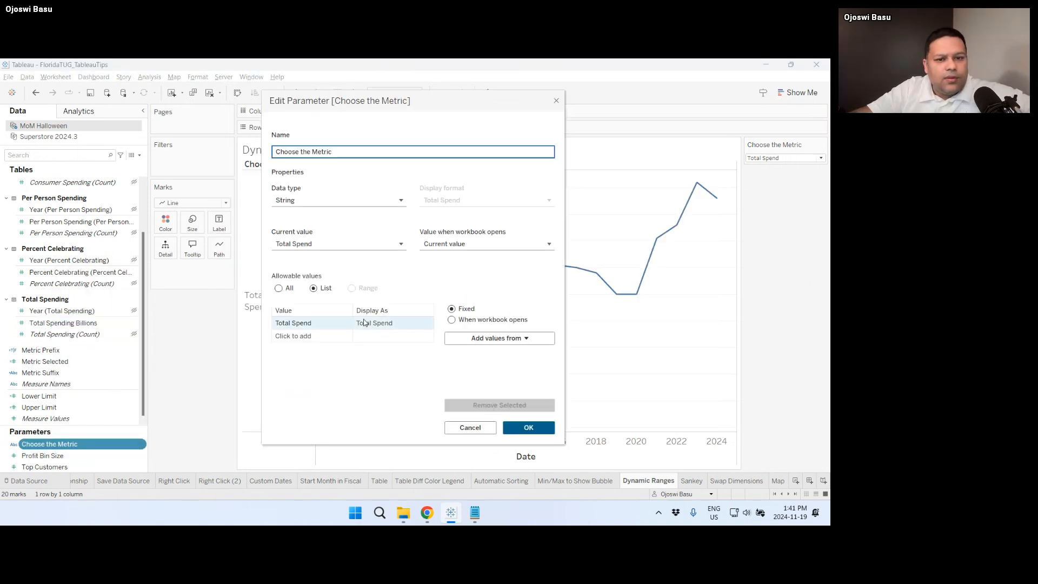
{"action": "left_click", "coordinate": [317, 336]}
{"action": "key", "text": "ctrl+v"}
{"action": "key", "text": "Return"}
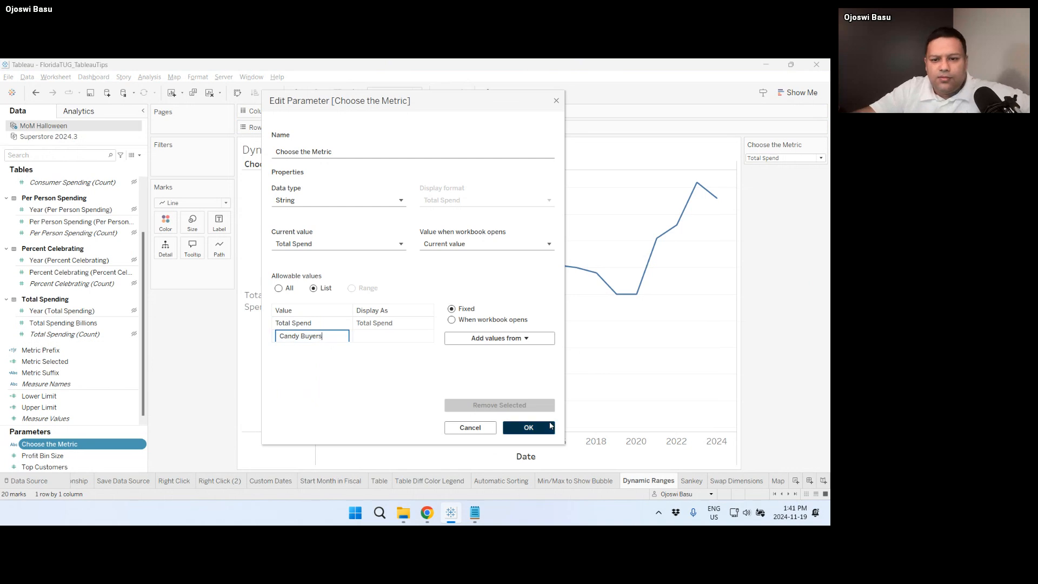
{"action": "key", "text": "Return"}
Select Candy Buyers in the parameter control, redrawing the line on a 95.0–96.0 axis.
{"action": "left_click", "coordinate": [790, 159]}
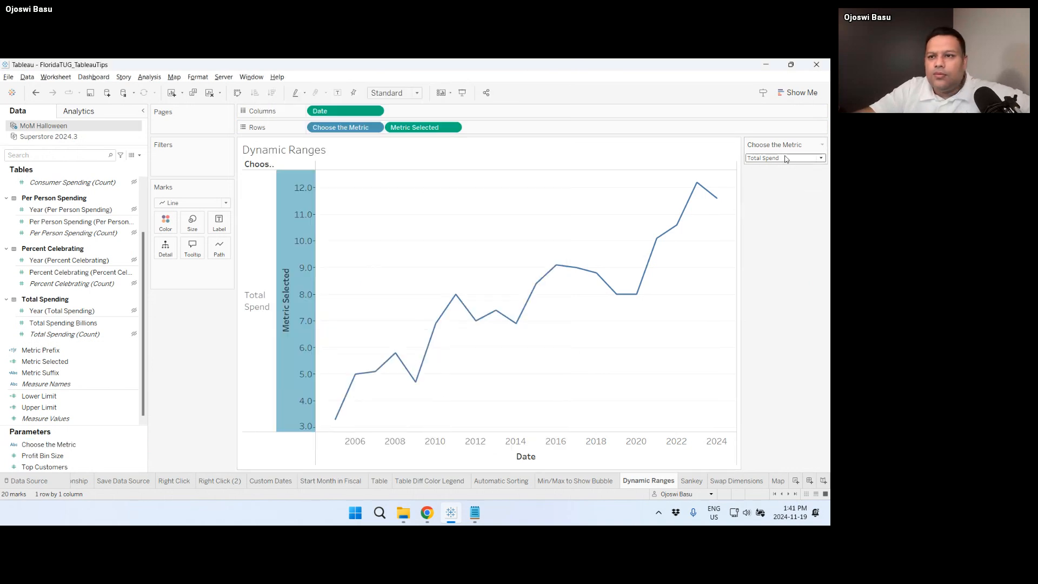
{"action": "left_click", "coordinate": [776, 182]}
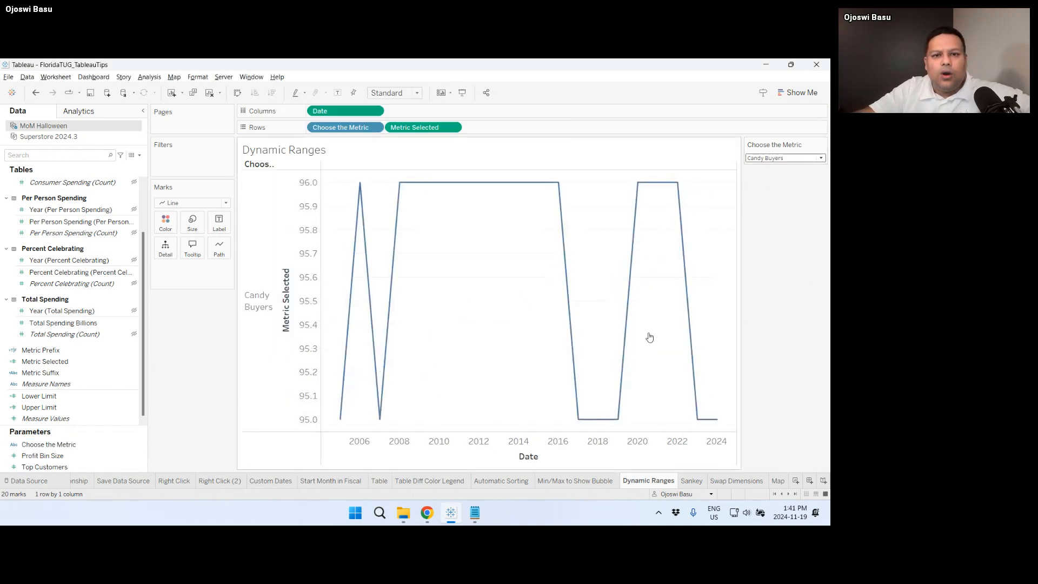
{"action": "mouse_move", "coordinate": [625, 351]}
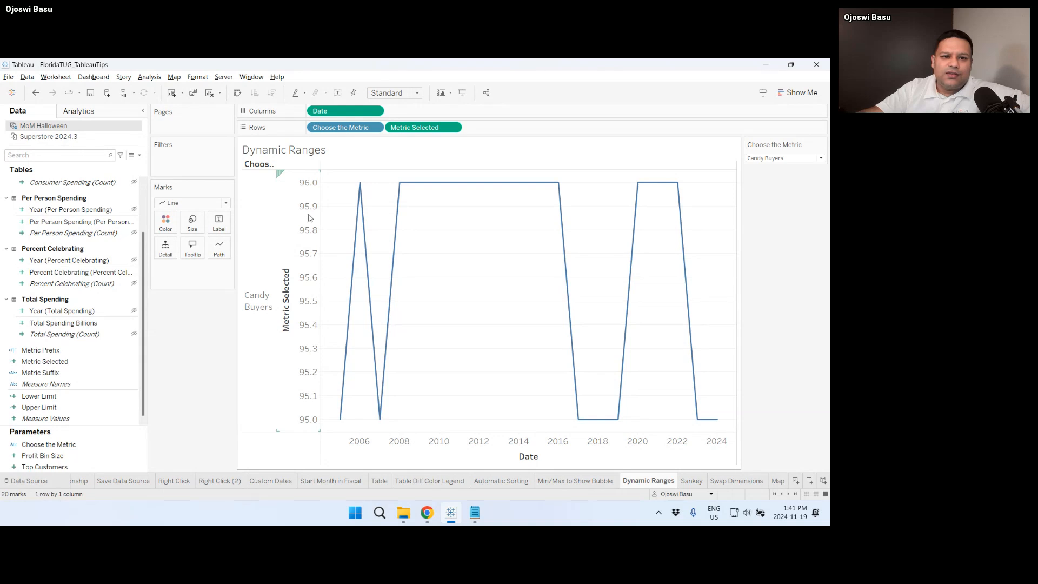
Review the Metric Selected value axis range settings without changes.
{"action": "left_click", "coordinate": [310, 232]}
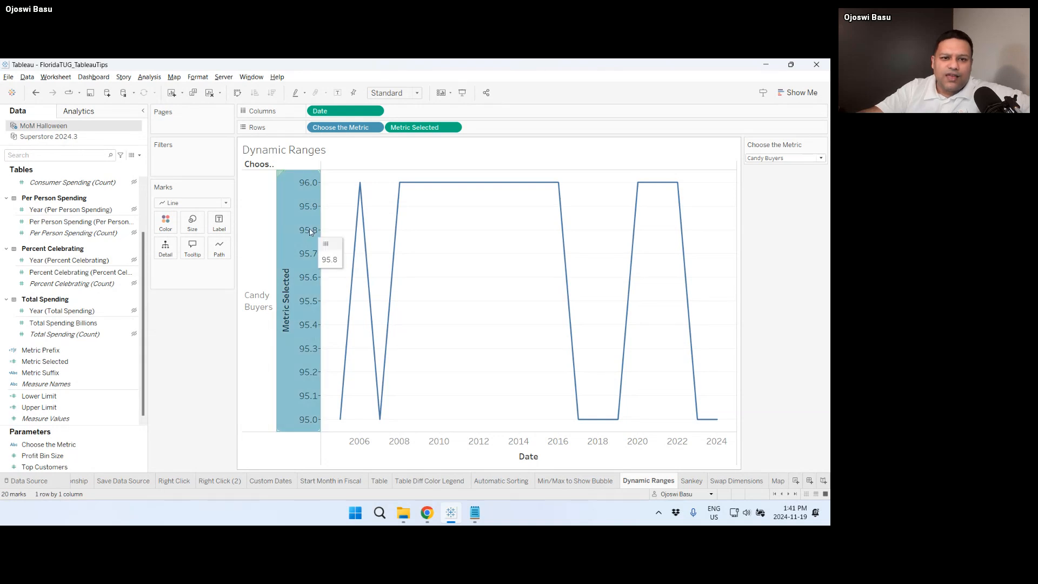
{"action": "right_click", "coordinate": [310, 228]}
{"action": "left_click", "coordinate": [339, 234]}
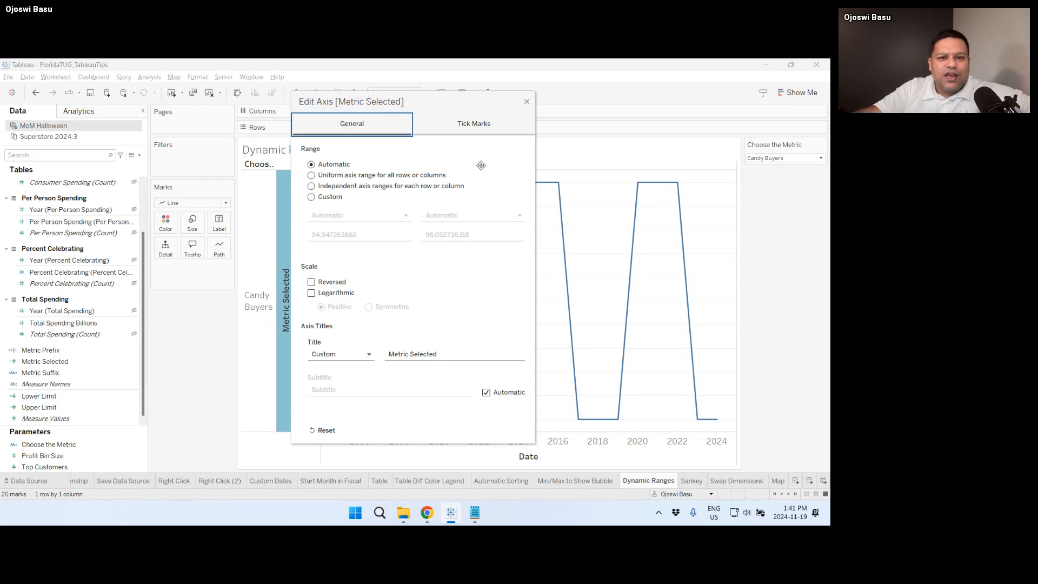
{"action": "left_click", "coordinate": [528, 98]}
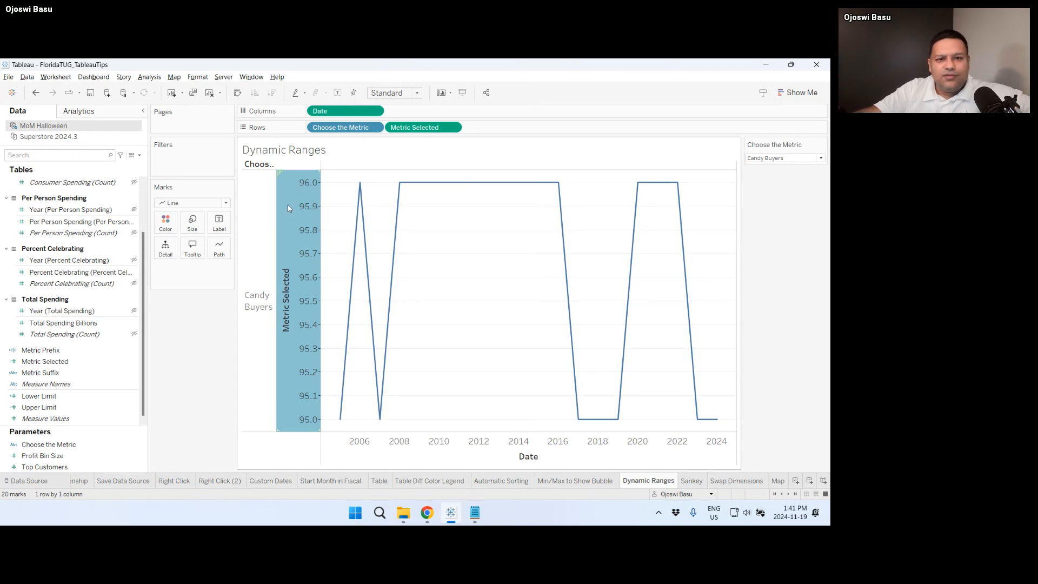
{"action": "right_click", "coordinate": [307, 285]}
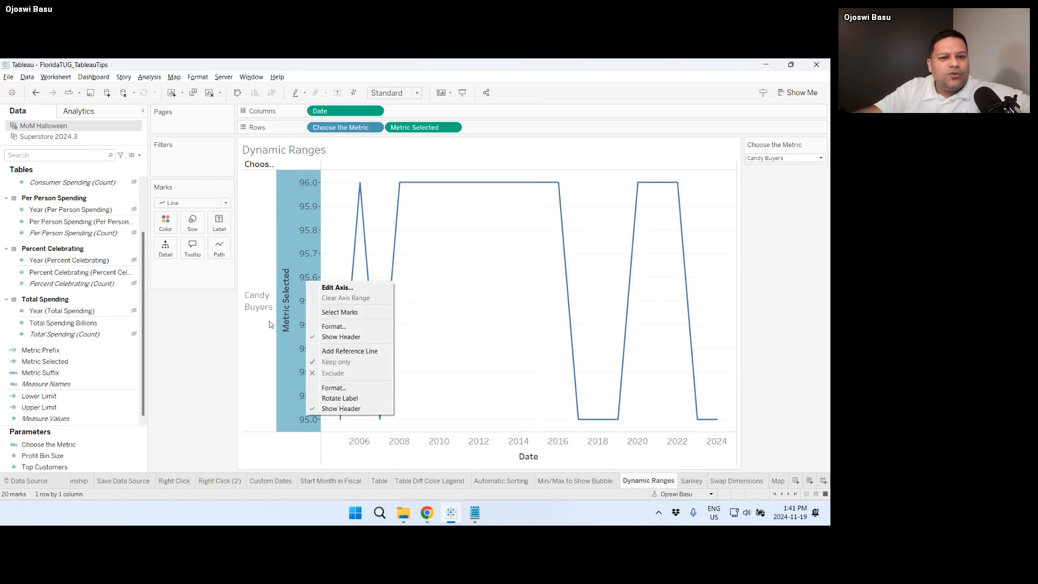
{"action": "left_click", "coordinate": [202, 404]}
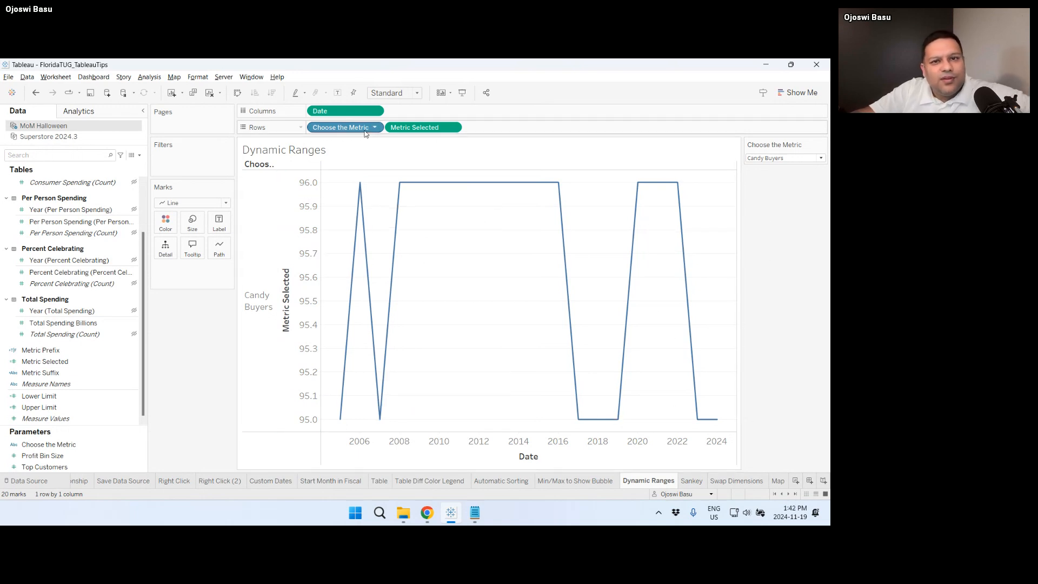
Drag Choose the Metric off Rows, then select the Lower Limit and Upper Limit fields.
{"action": "left_click_drag", "start_coordinate": [345, 130], "coordinate": [181, 361]}
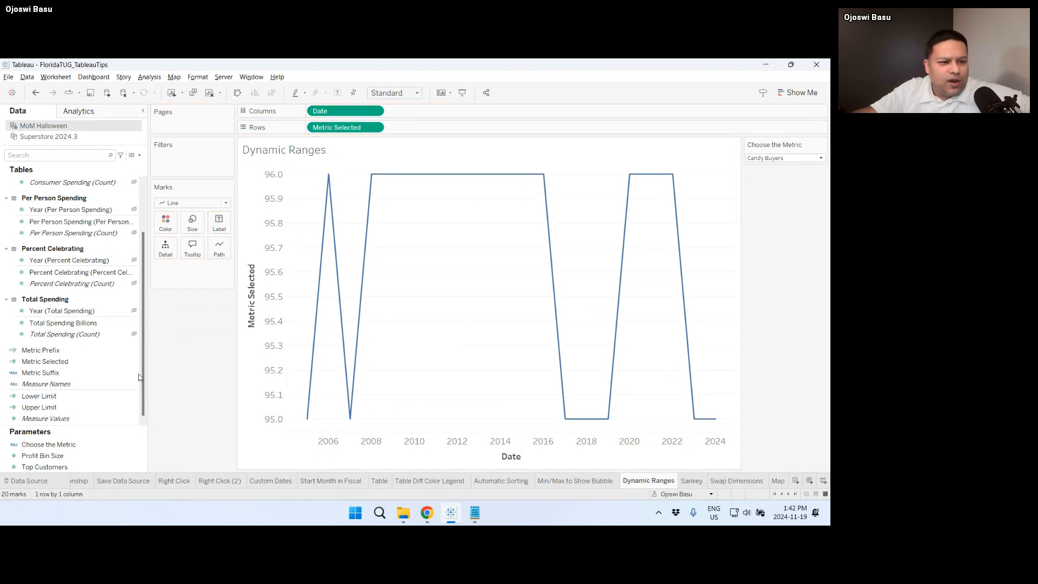
{"action": "left_click", "coordinate": [76, 399]}
{"action": "left_click", "coordinate": [62, 408], "text": "ctrl"}
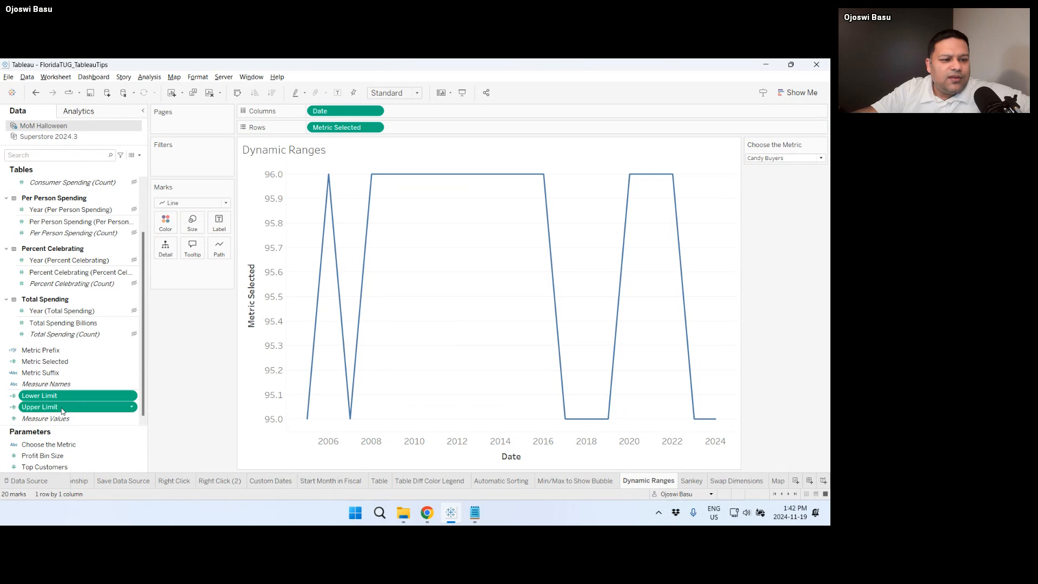
{"action": "right_click", "coordinate": [93, 402]}
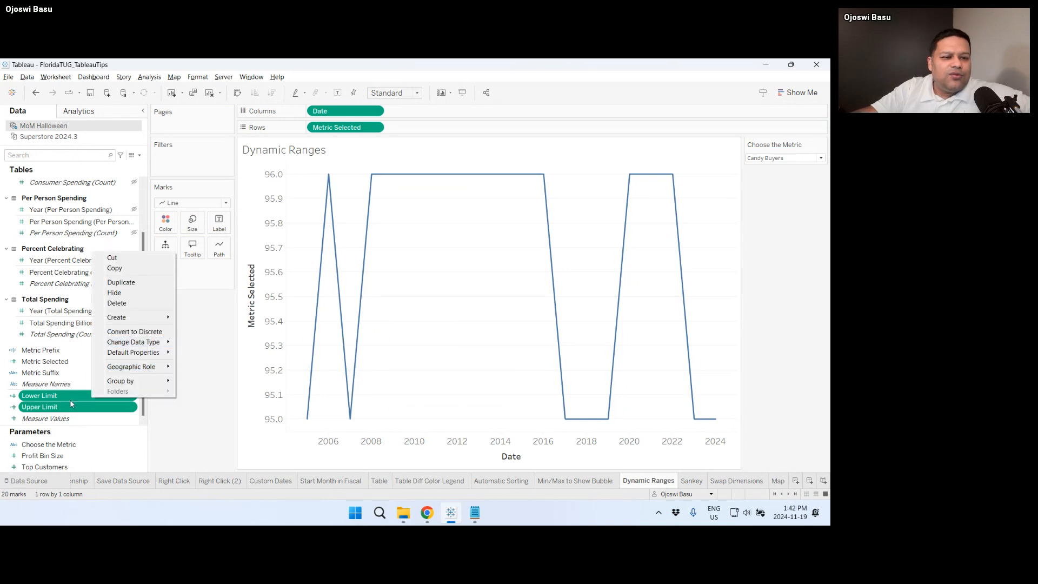
{"action": "left_click", "coordinate": [71, 400]}
{"action": "right_click", "coordinate": [71, 398]}
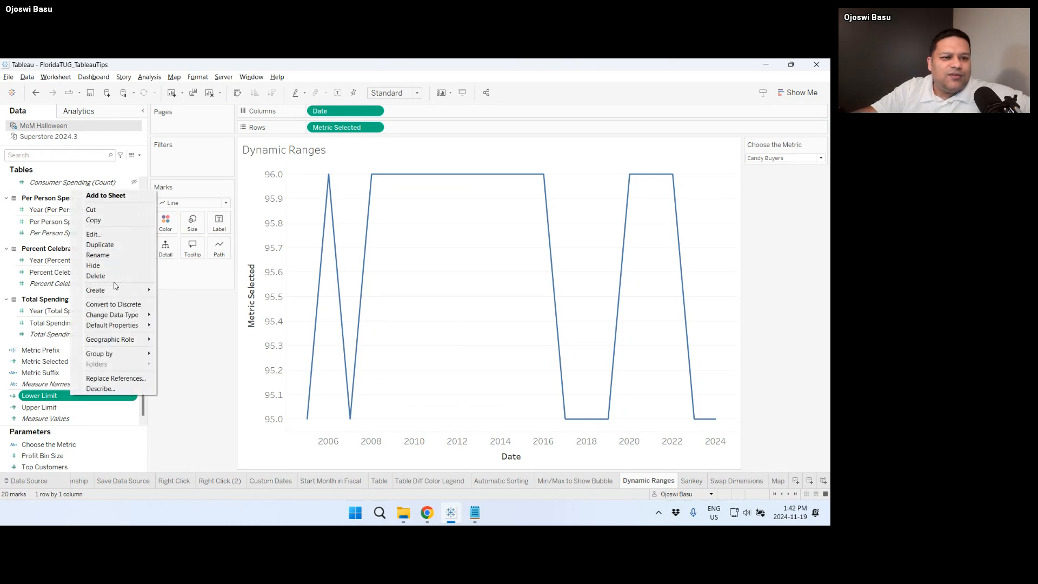
{"action": "left_click", "coordinate": [120, 234]}
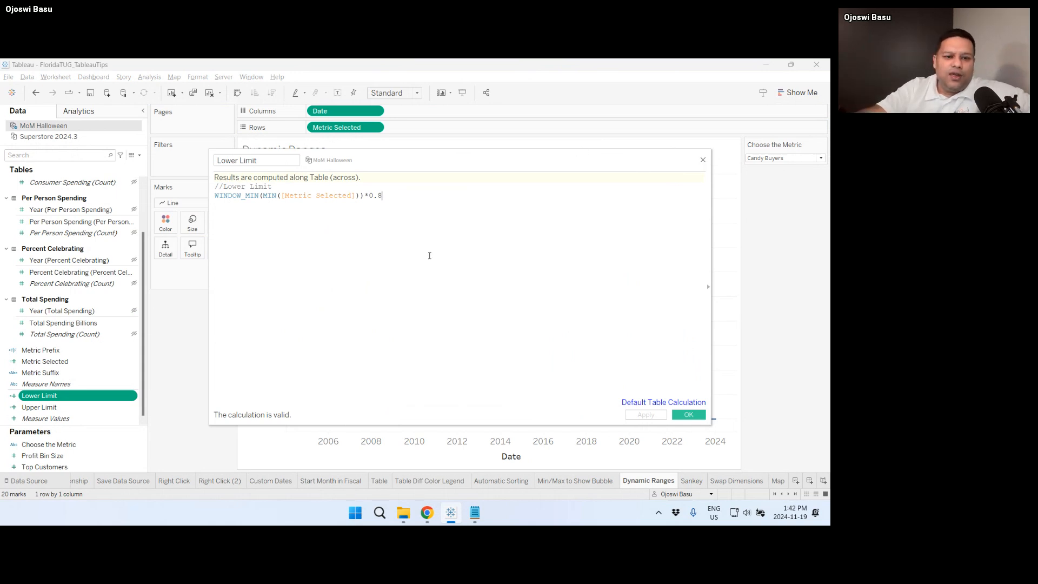
{"action": "scroll", "coordinate": [429, 255], "scroll_direction": "up", "scroll_amount": 2}
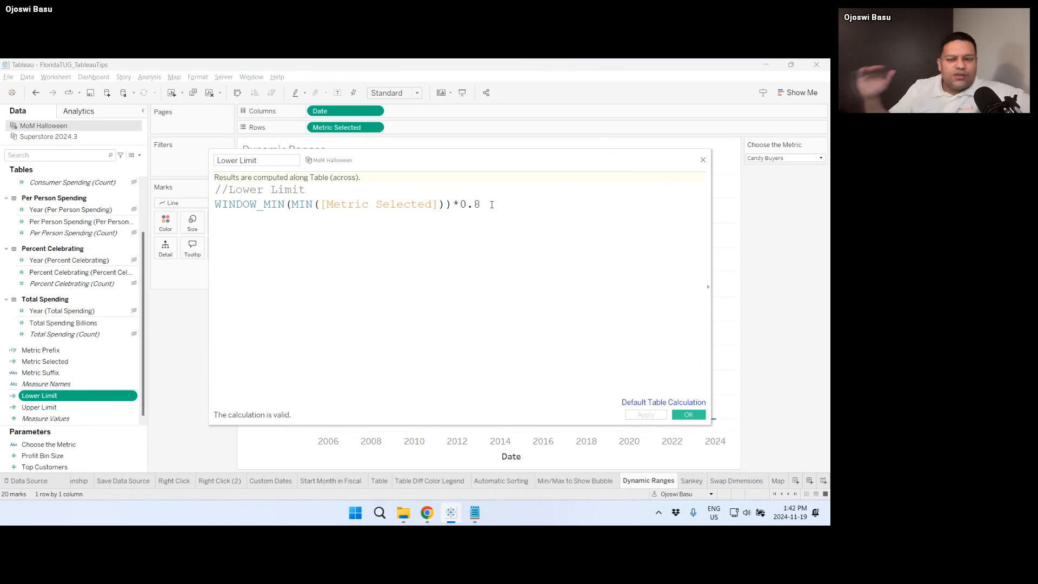
{"action": "left_click_drag", "start_coordinate": [492, 204], "coordinate": [203, 211]}
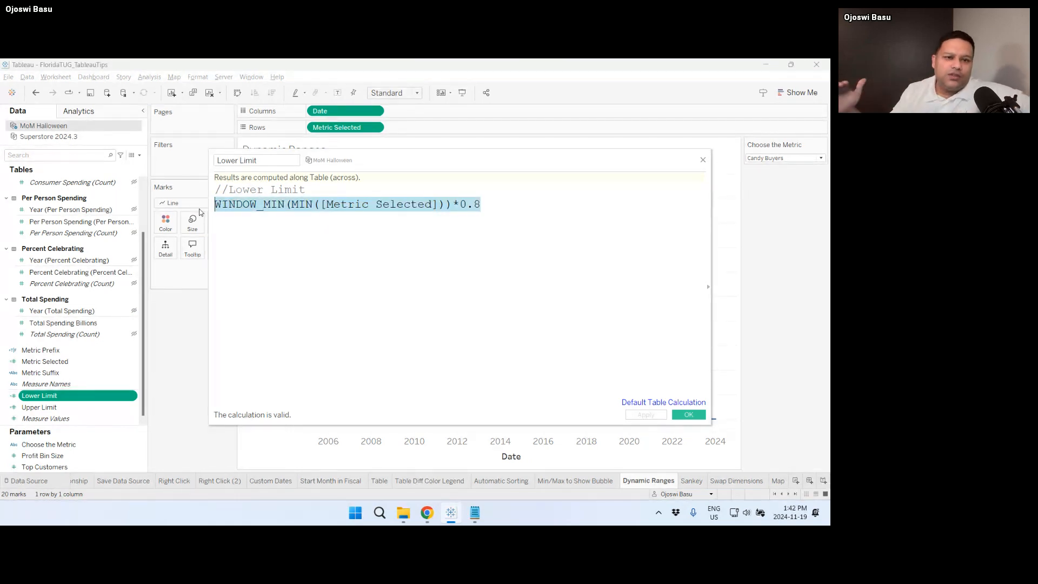
{"action": "left_click", "coordinate": [478, 243]}
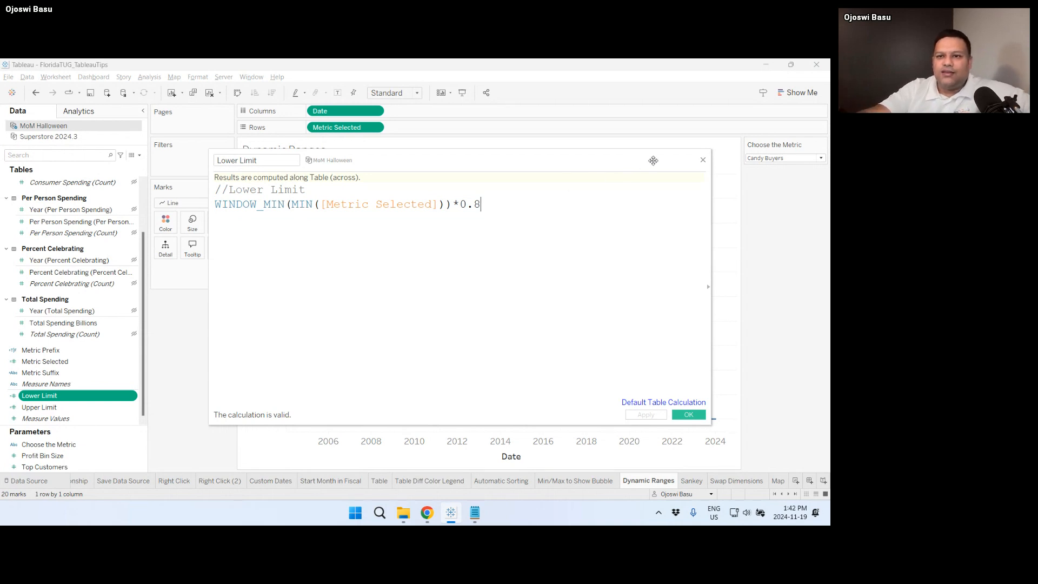
{"action": "left_click", "coordinate": [703, 161]}
{"action": "left_click", "coordinate": [43, 407]}
{"action": "right_click", "coordinate": [63, 406]}
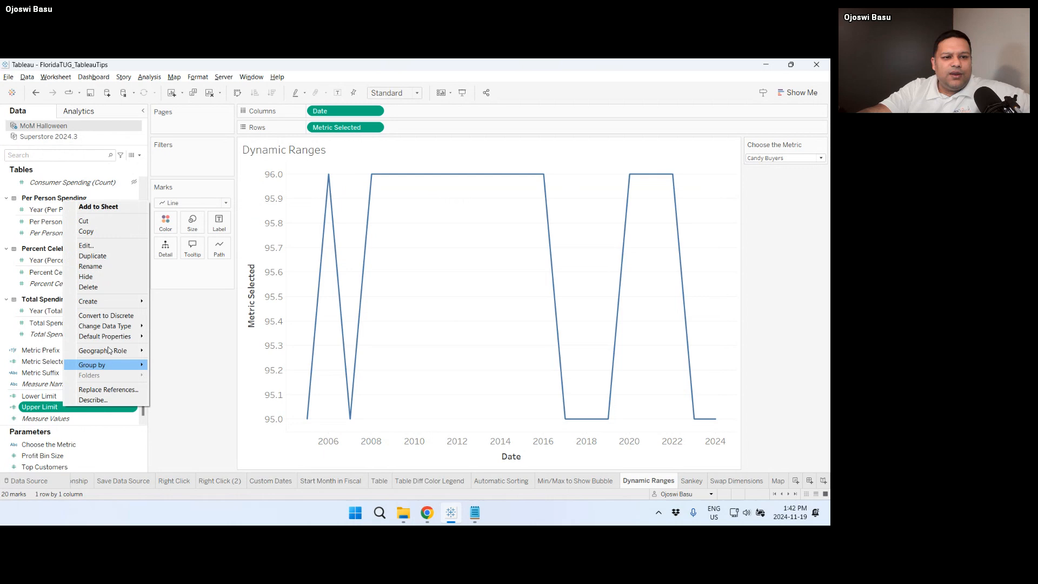
{"action": "left_click", "coordinate": [111, 246]}
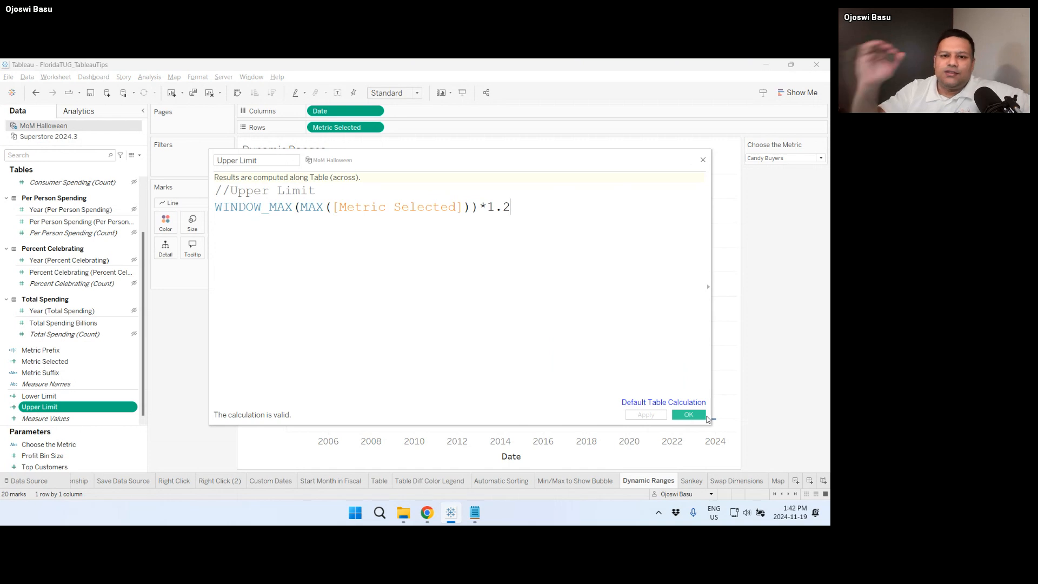
Add Lower Limit and Upper Limit to Detail and drop a reference band across the chart.
{"action": "left_click", "coordinate": [688, 415]}
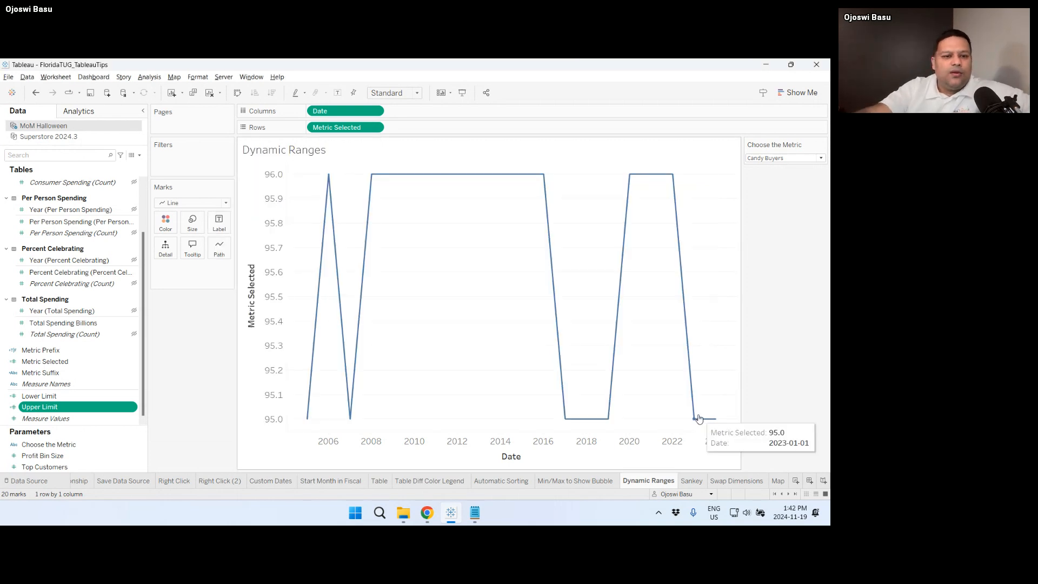
{"action": "left_click", "coordinate": [64, 397], "text": "ctrl"}
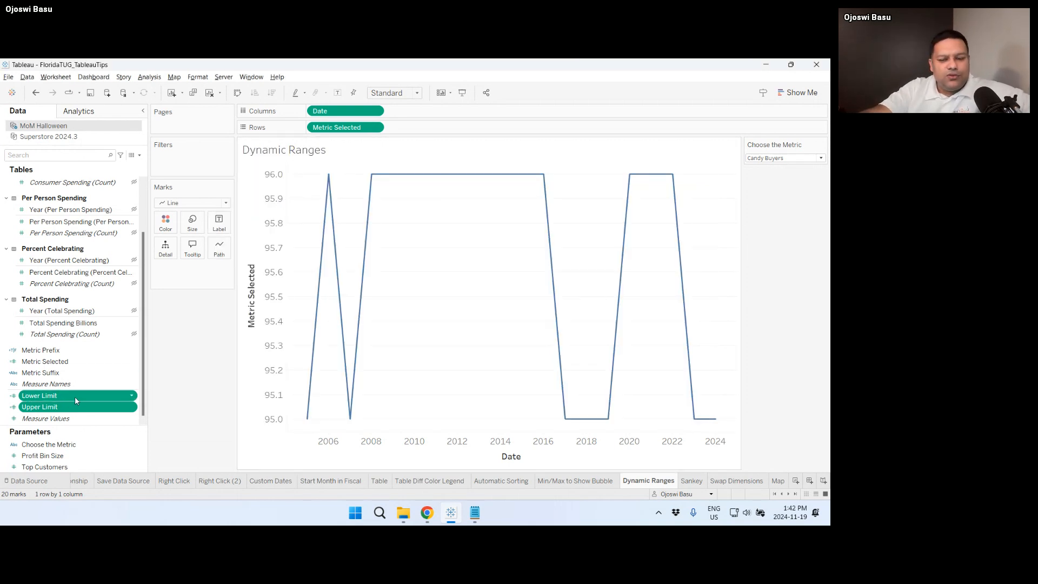
{"action": "left_click_drag", "start_coordinate": [70, 405], "coordinate": [169, 297]}
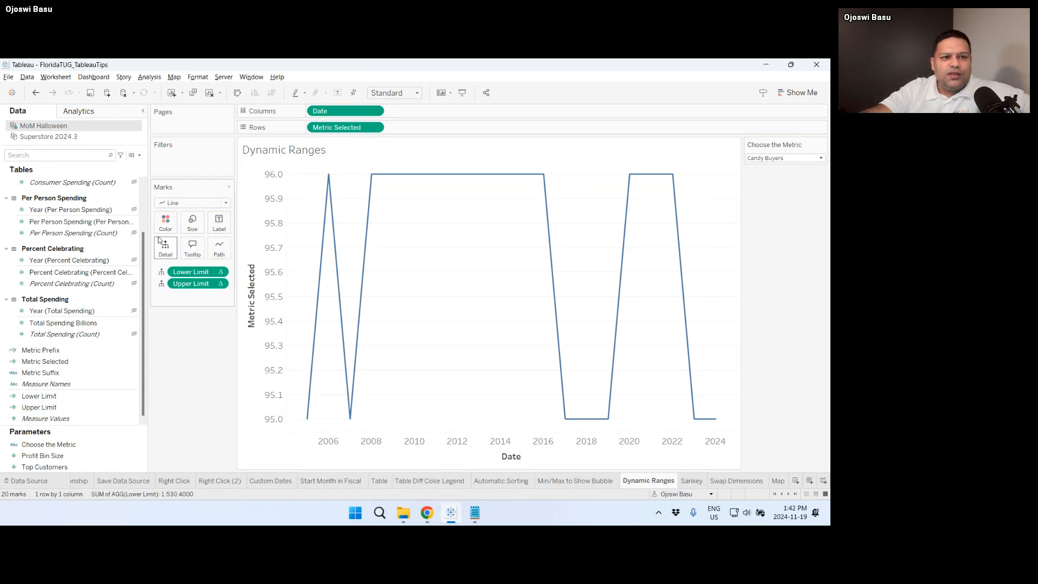
{"action": "left_click", "coordinate": [78, 111]}
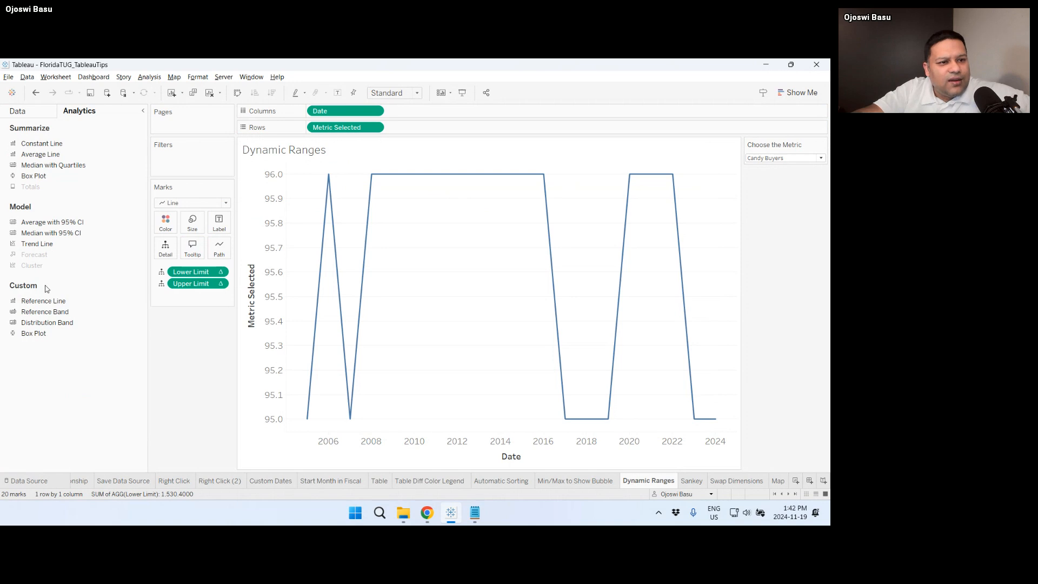
{"action": "left_click_drag", "start_coordinate": [44, 312], "coordinate": [334, 226]}
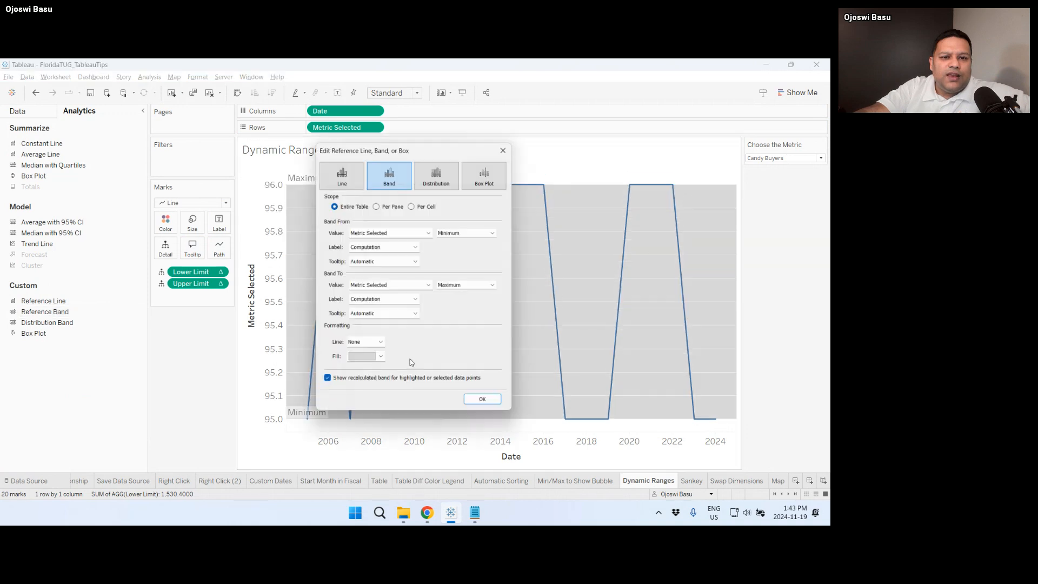
Start the band at Lower Limit with label and tooltip set to None.
{"action": "left_click", "coordinate": [414, 232]}
{"action": "left_click", "coordinate": [401, 241]}
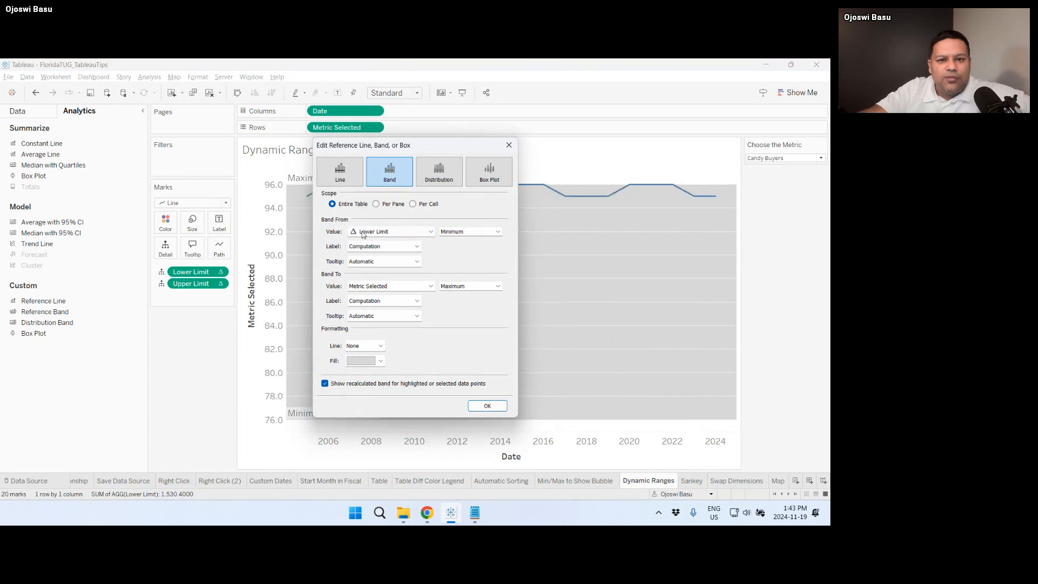
{"action": "left_click", "coordinate": [378, 247]}
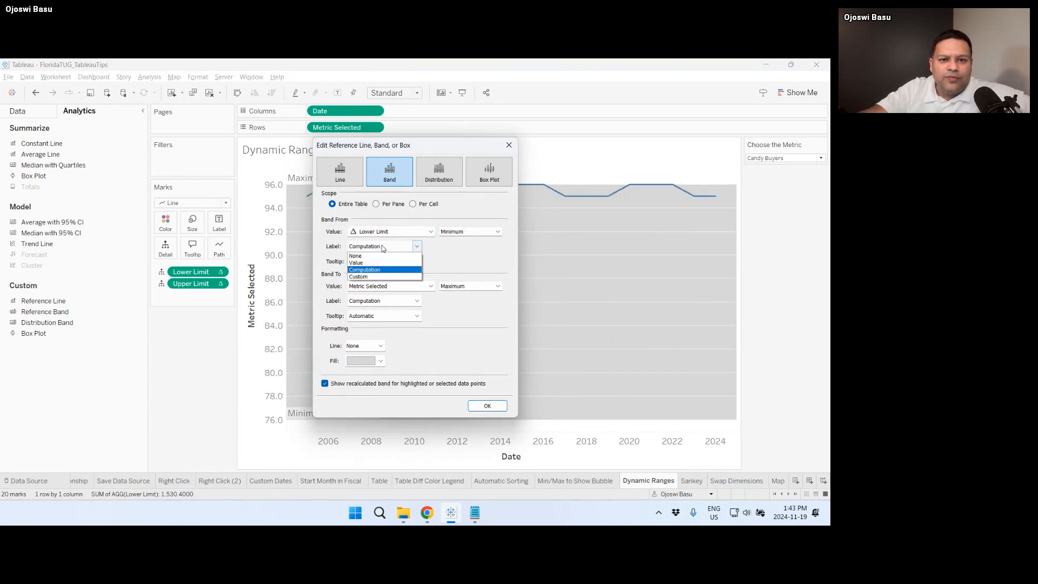
{"action": "left_click", "coordinate": [376, 256]}
{"action": "left_click", "coordinate": [376, 263]}
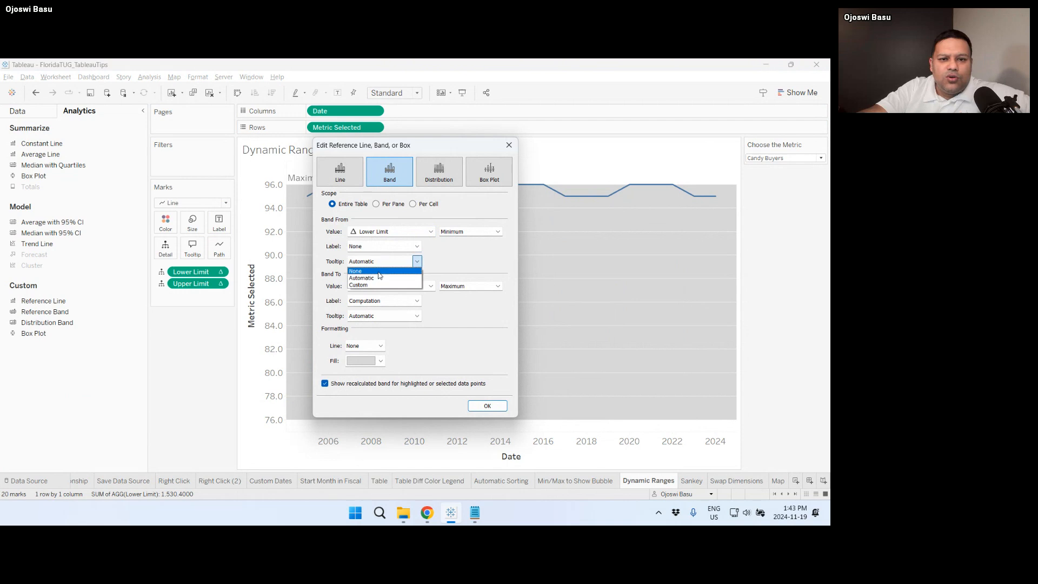
{"action": "left_click", "coordinate": [378, 271]}
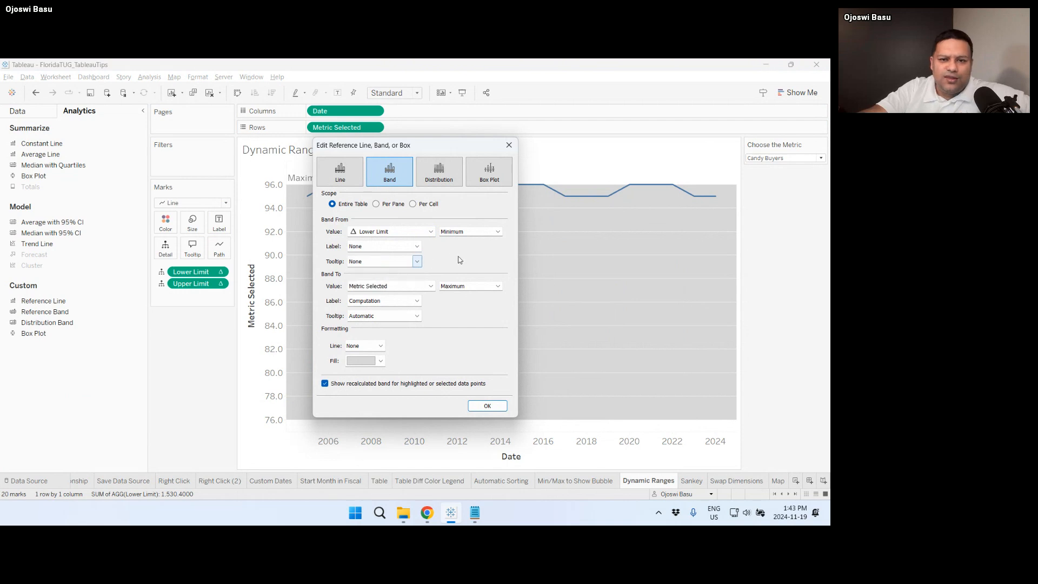
End the band at Upper Limit with label and tooltip set to None.
{"action": "left_click", "coordinate": [360, 288]}
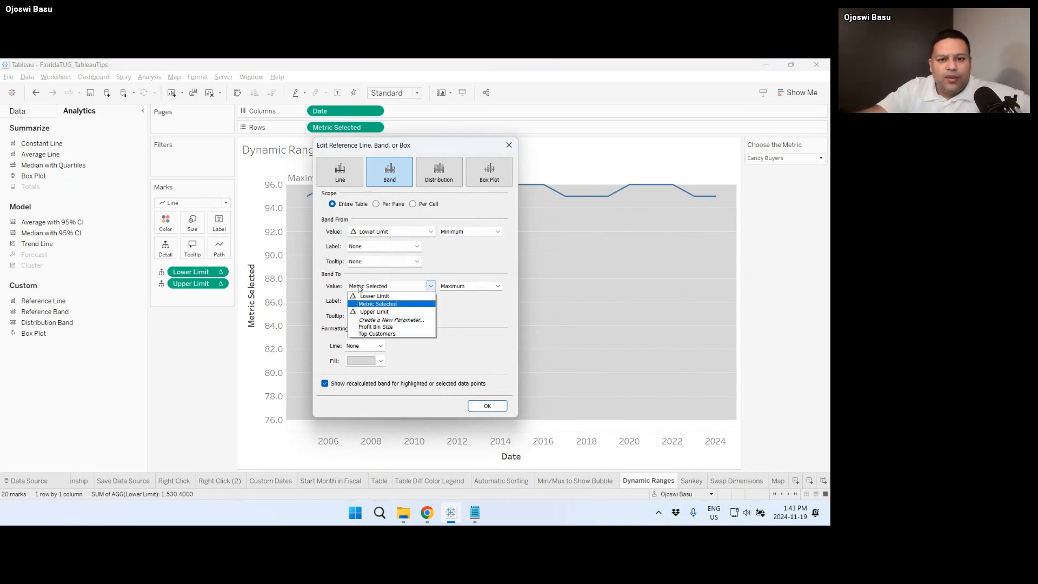
{"action": "left_click", "coordinate": [374, 312]}
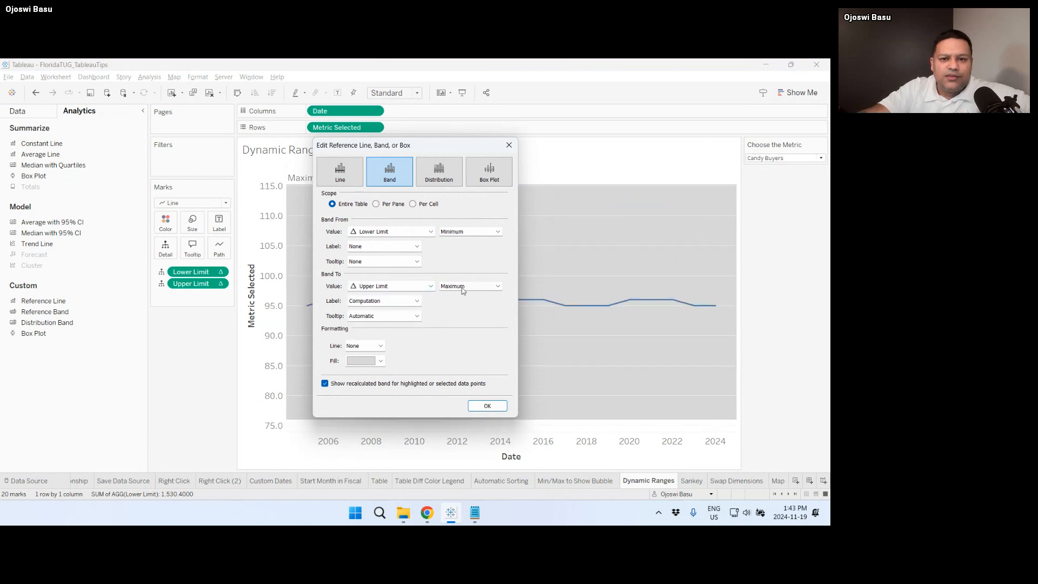
{"action": "left_click", "coordinate": [380, 306]}
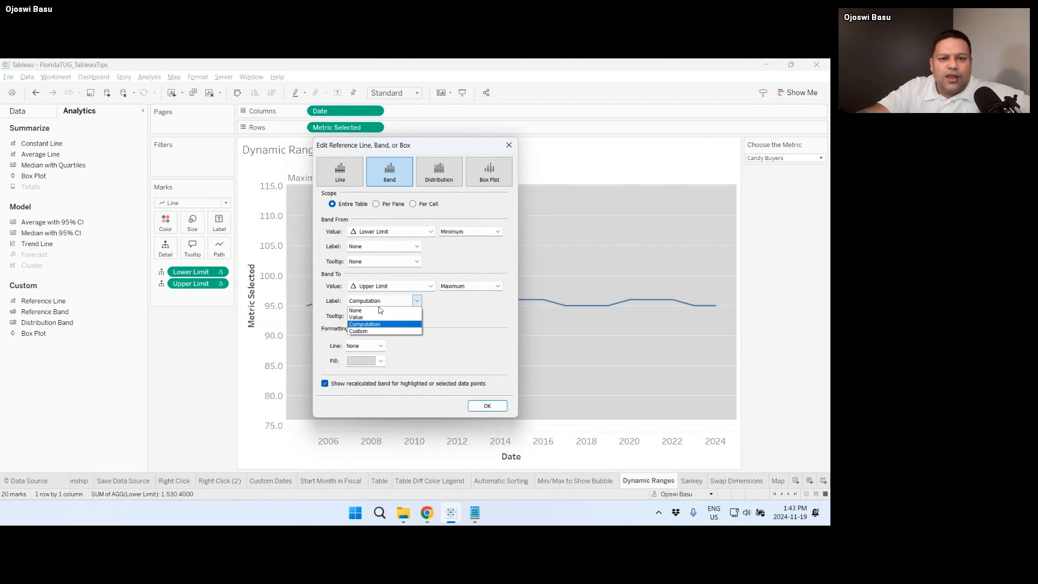
{"action": "left_click", "coordinate": [379, 310]}
{"action": "left_click", "coordinate": [417, 316]}
{"action": "left_click", "coordinate": [356, 325]}
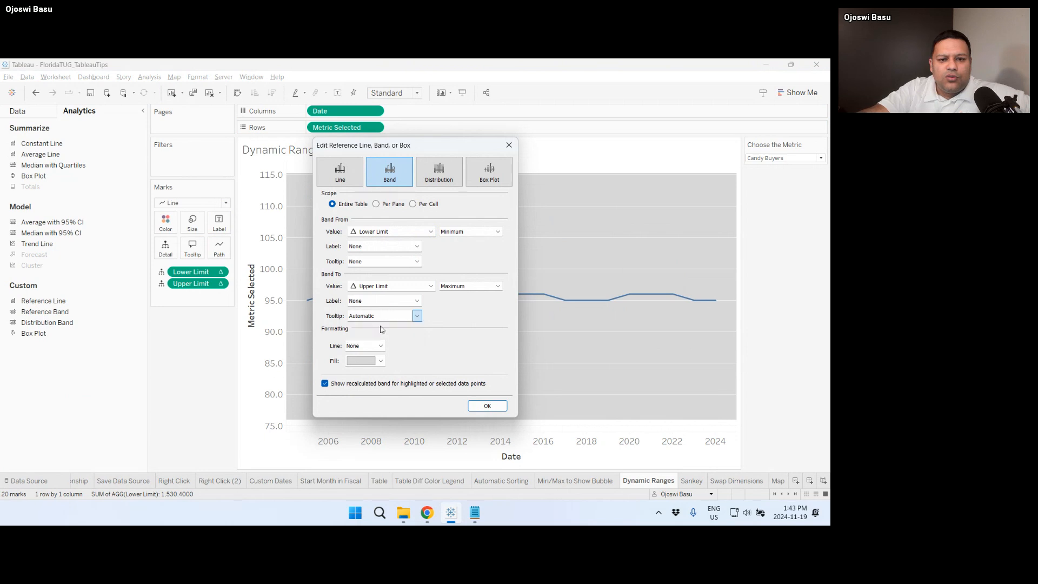
Set the band fill to None, disable recalculation for highlighted points, and apply.
{"action": "left_click", "coordinate": [352, 362]}
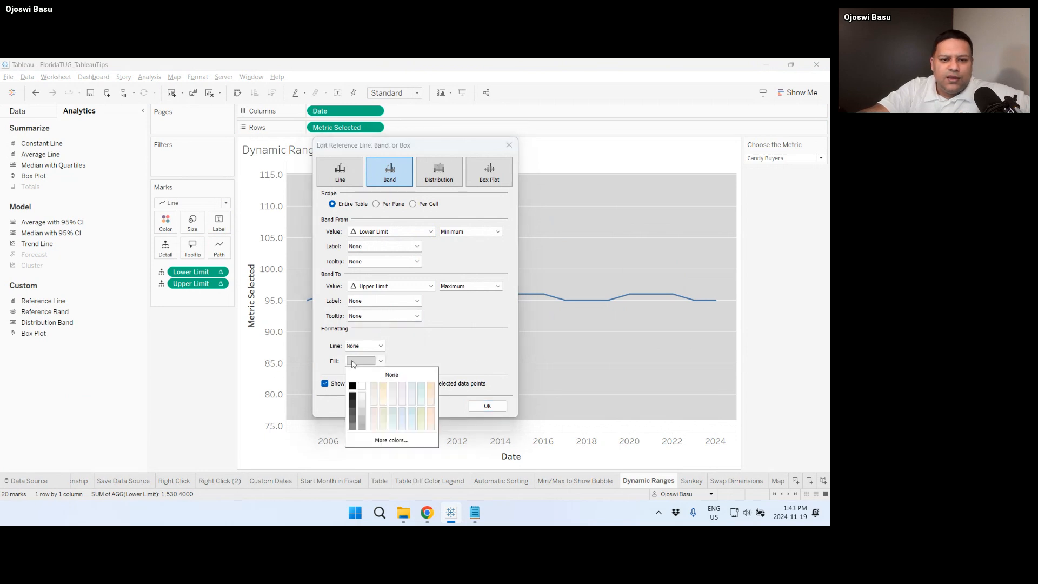
{"action": "left_click", "coordinate": [385, 374]}
{"action": "left_click", "coordinate": [325, 384]}
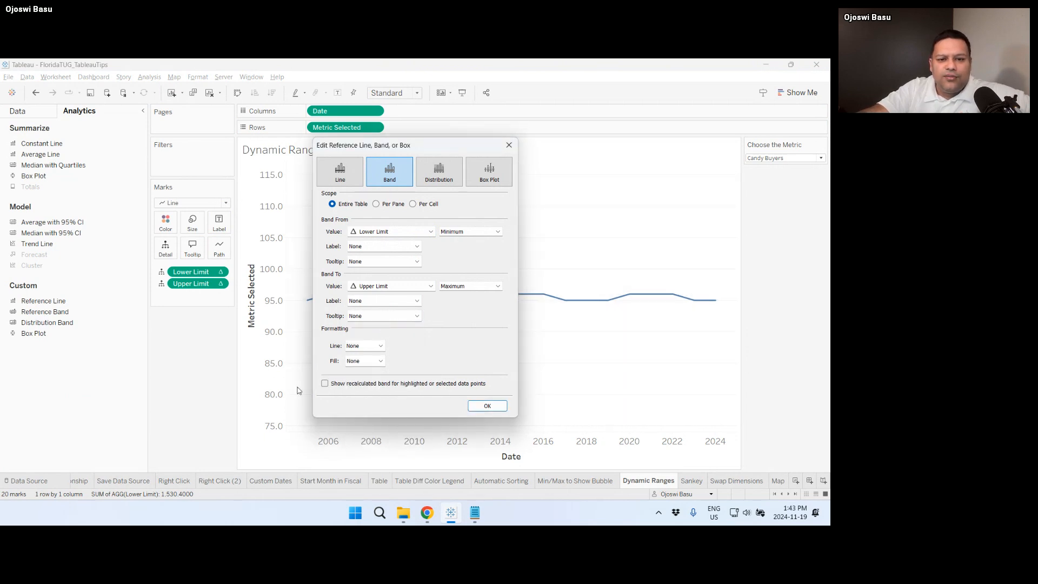
{"action": "left_click", "coordinate": [487, 407]}
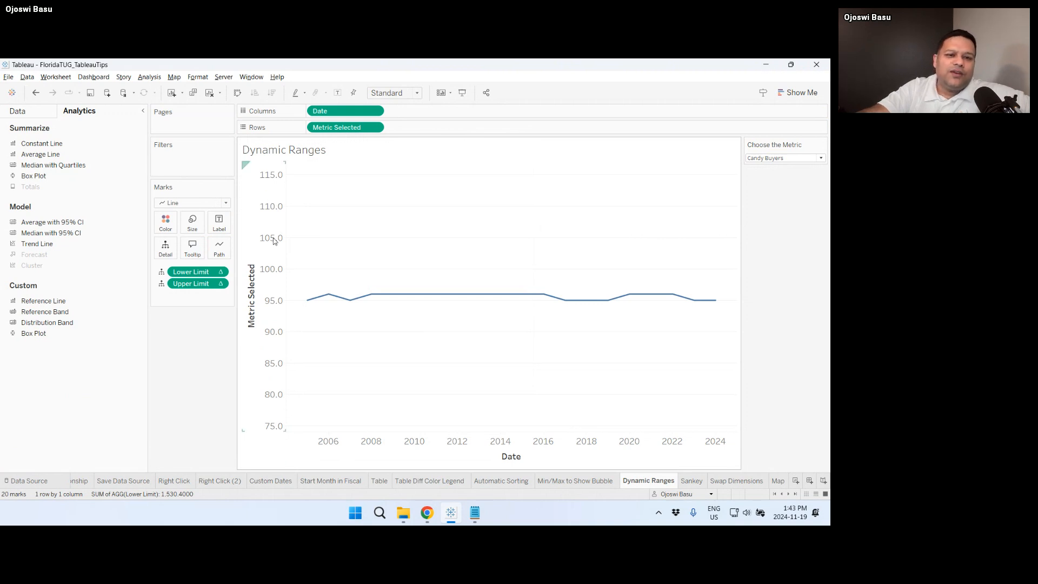
Undo three band edits to compare, redo them to keep the band, then go to Sankey.
{"action": "mouse_move", "coordinate": [319, 296]}
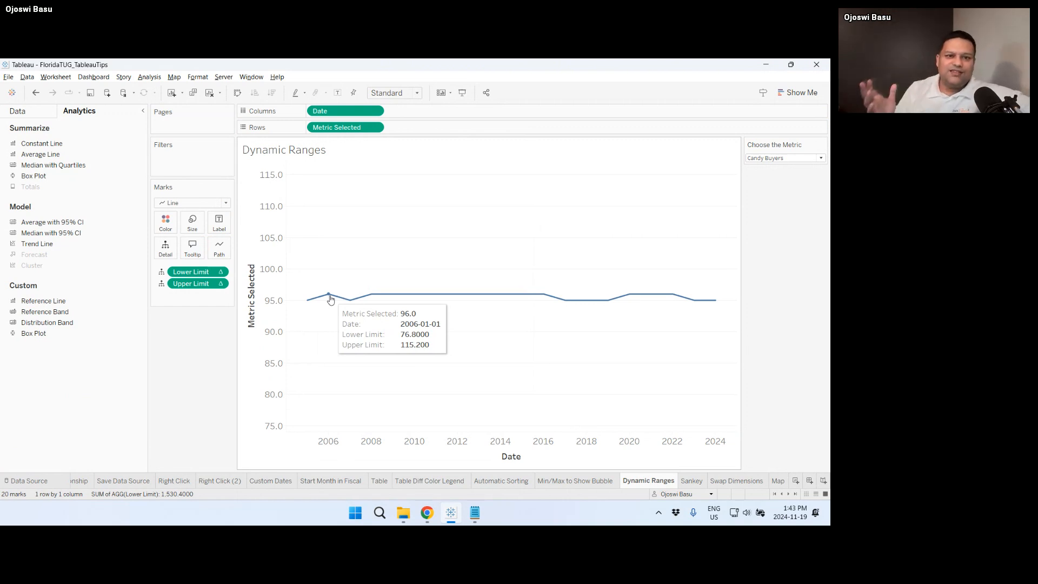
{"action": "left_click", "coordinate": [36, 94]}
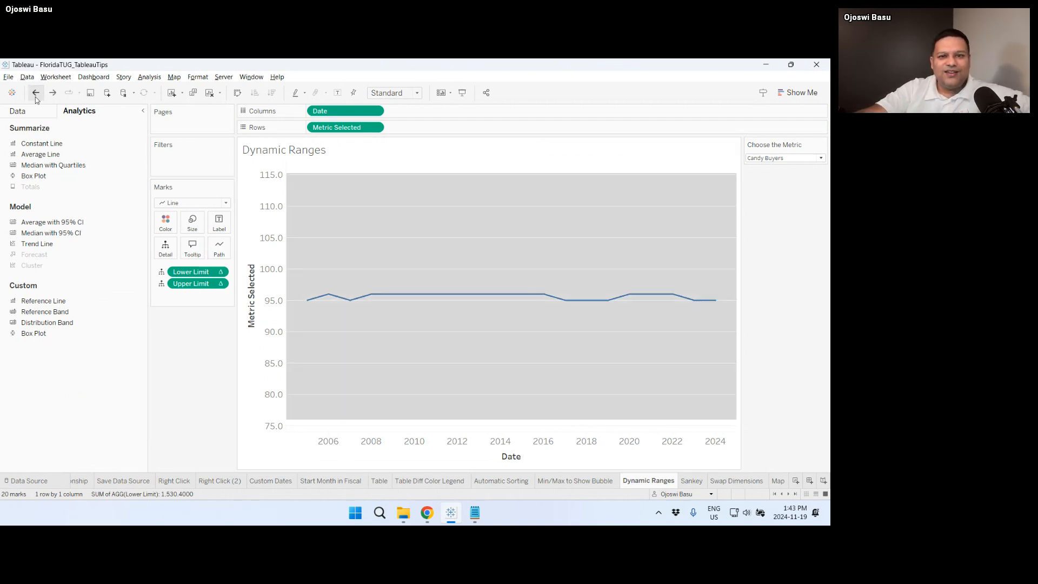
{"action": "left_click", "coordinate": [36, 99]}
{"action": "left_click", "coordinate": [36, 100]}
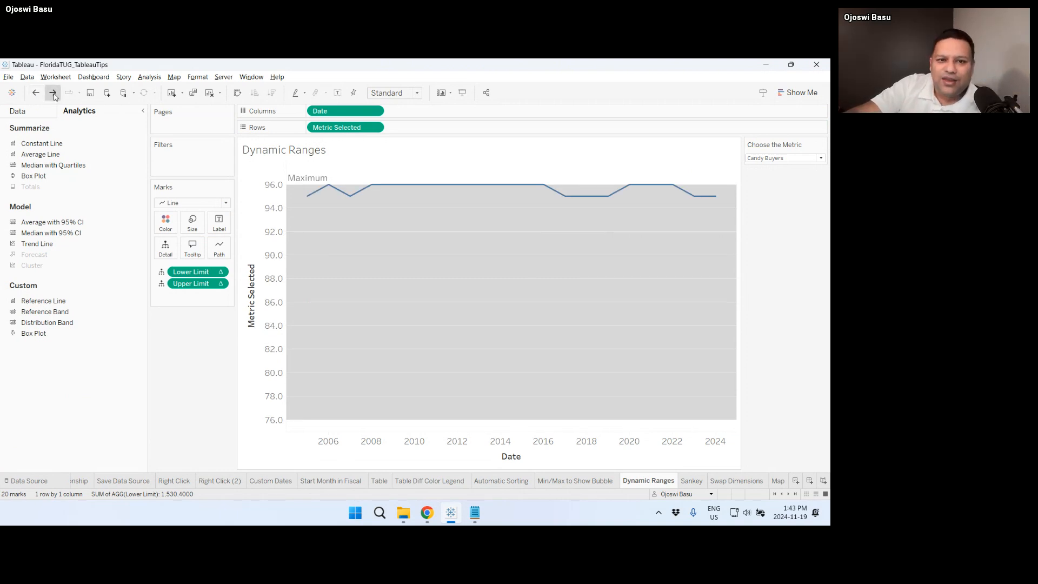
{"action": "left_click", "coordinate": [55, 96]}
{"action": "left_click", "coordinate": [54, 97]}
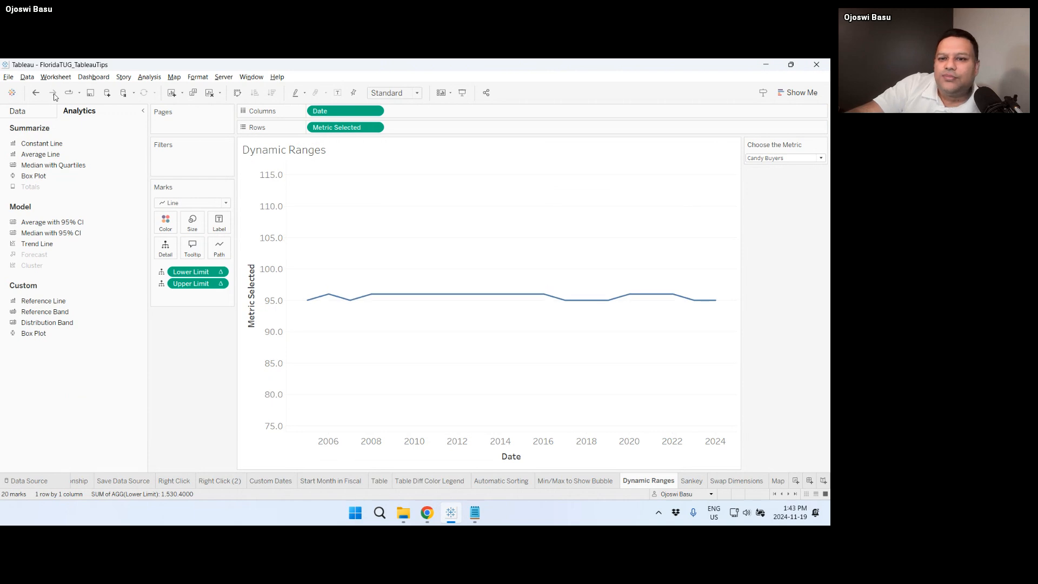
{"action": "left_click", "coordinate": [684, 481]}
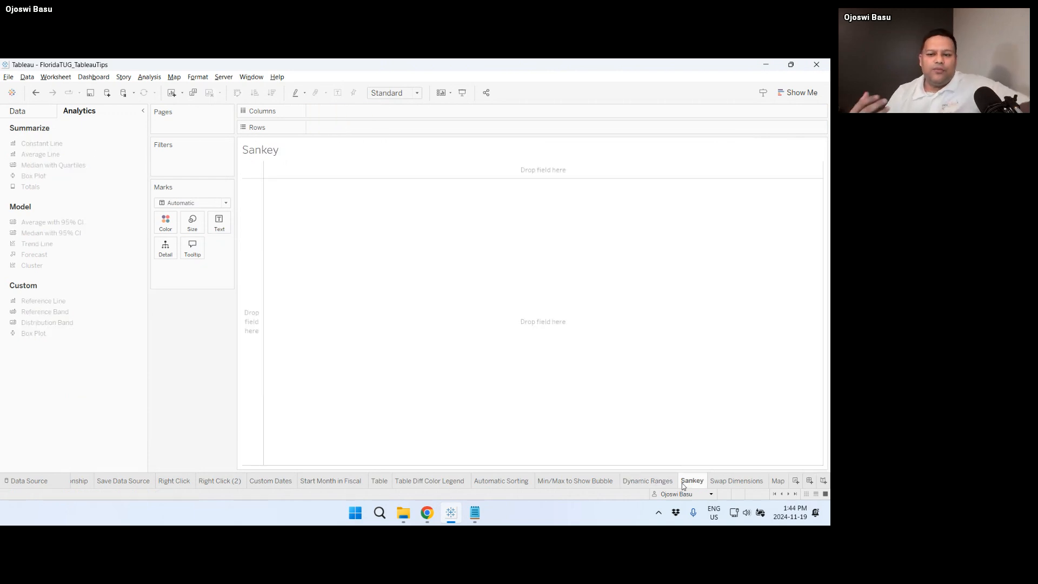
Move the Swap Dimensions sheet tab in front of Sankey.
{"action": "left_click", "coordinate": [20, 112]}
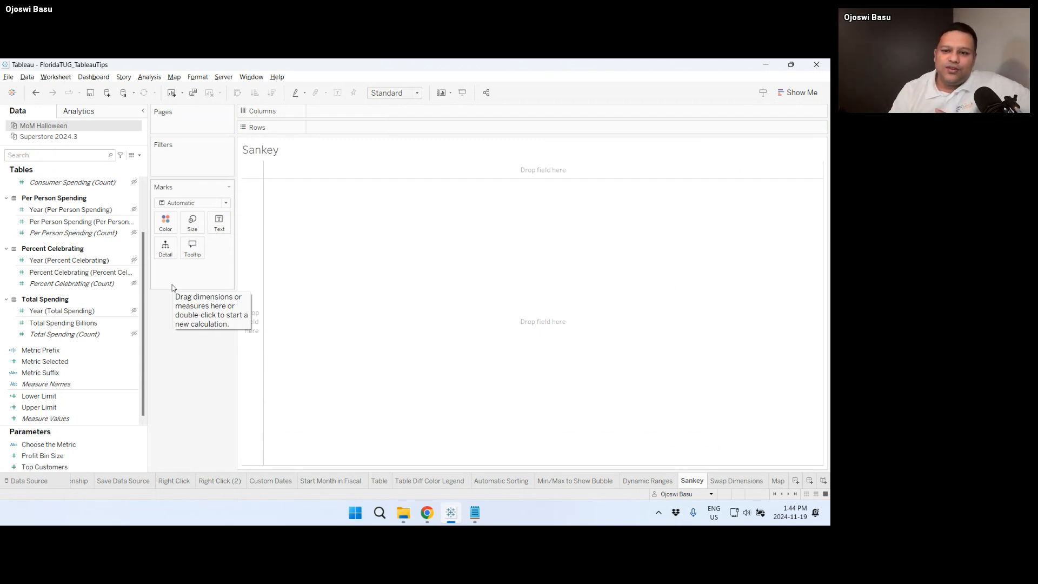
{"action": "left_click", "coordinate": [736, 482]}
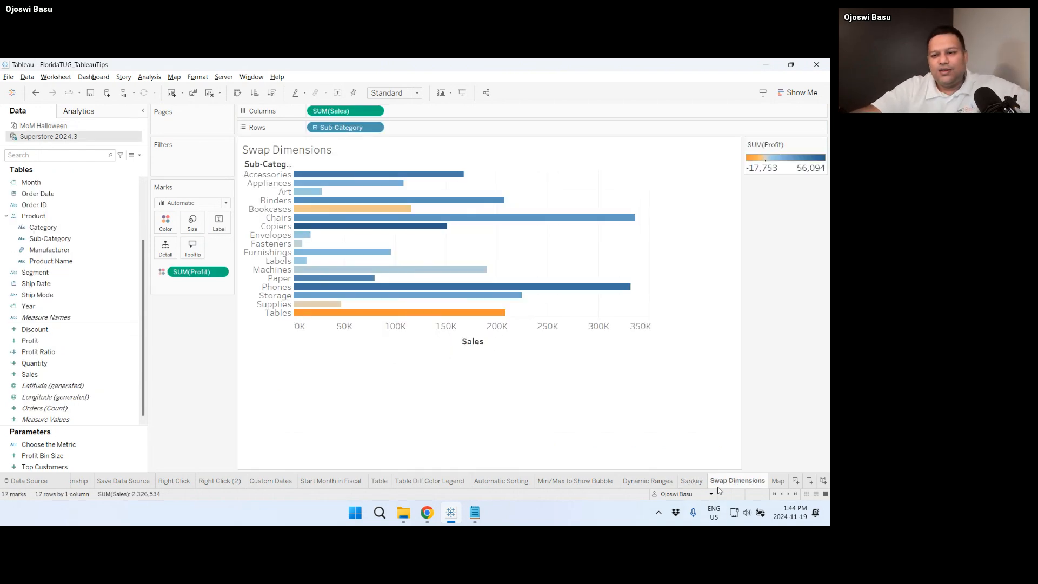
{"action": "left_click_drag", "start_coordinate": [718, 491], "coordinate": [681, 489]}
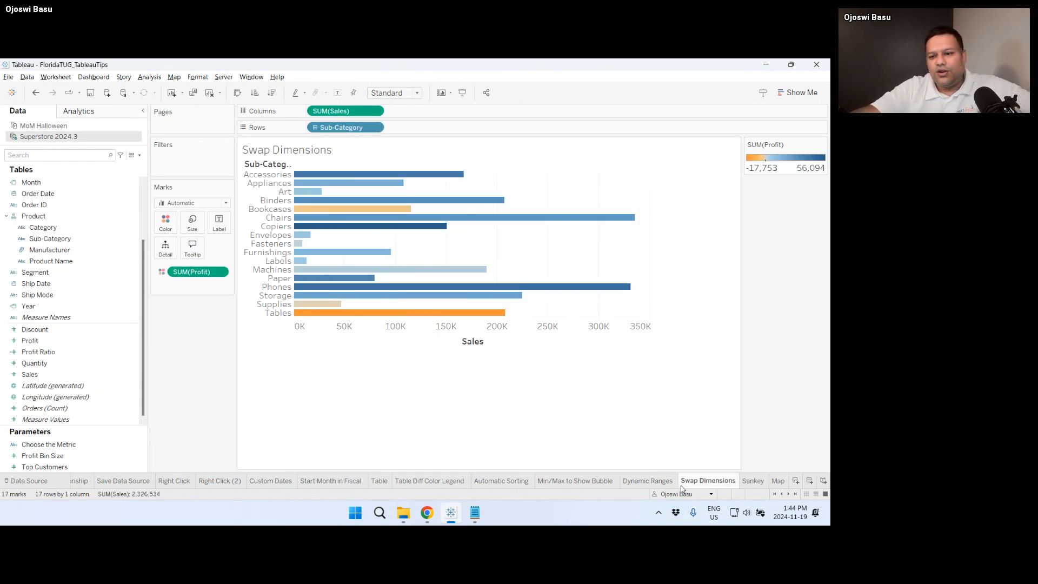
{"action": "left_click", "coordinate": [782, 481]}
{"action": "left_click", "coordinate": [713, 484]}
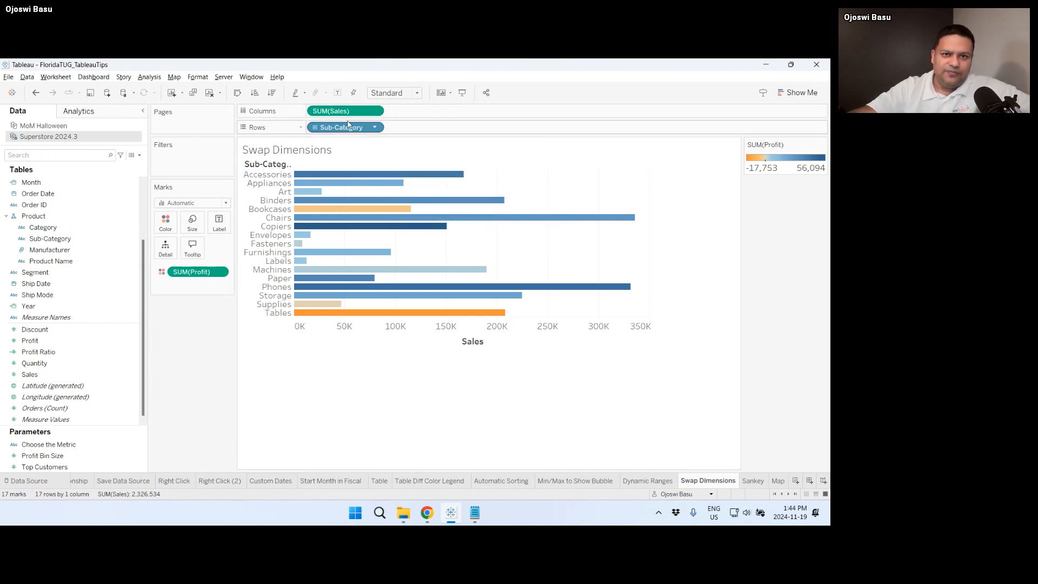
Fit Swap Dimensions to Entire View and swap Sales with Profit, then return to Sankey.
{"action": "left_click", "coordinate": [392, 96]}
{"action": "left_click", "coordinate": [396, 131]}
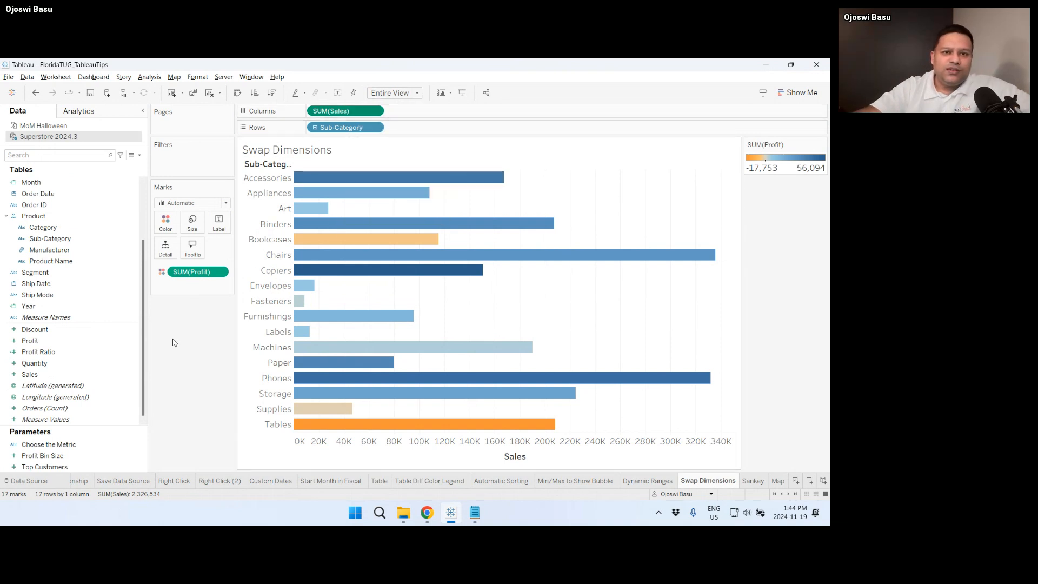
{"action": "right_click", "coordinate": [202, 270]}
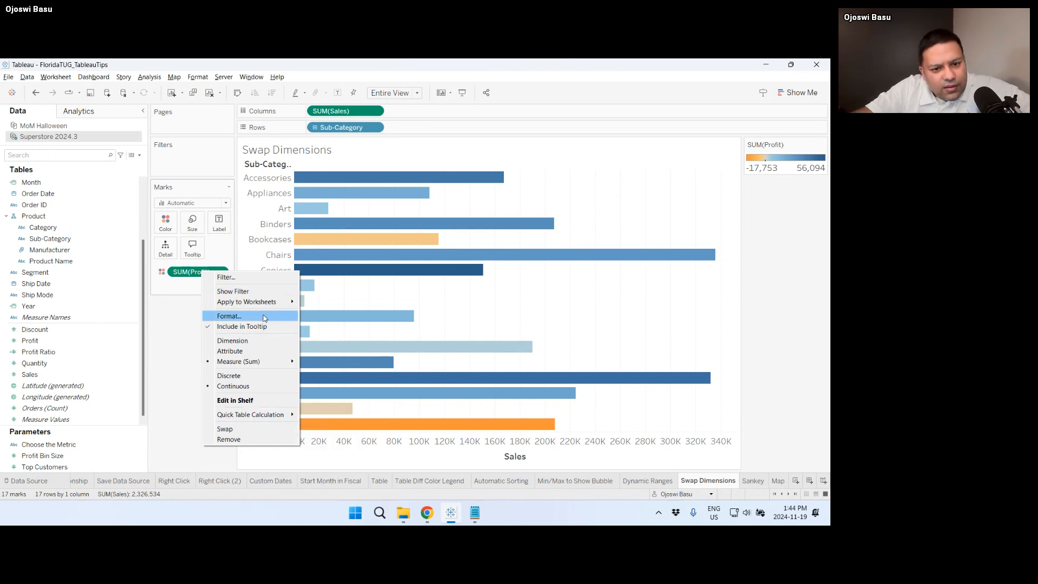
{"action": "left_click", "coordinate": [244, 431]}
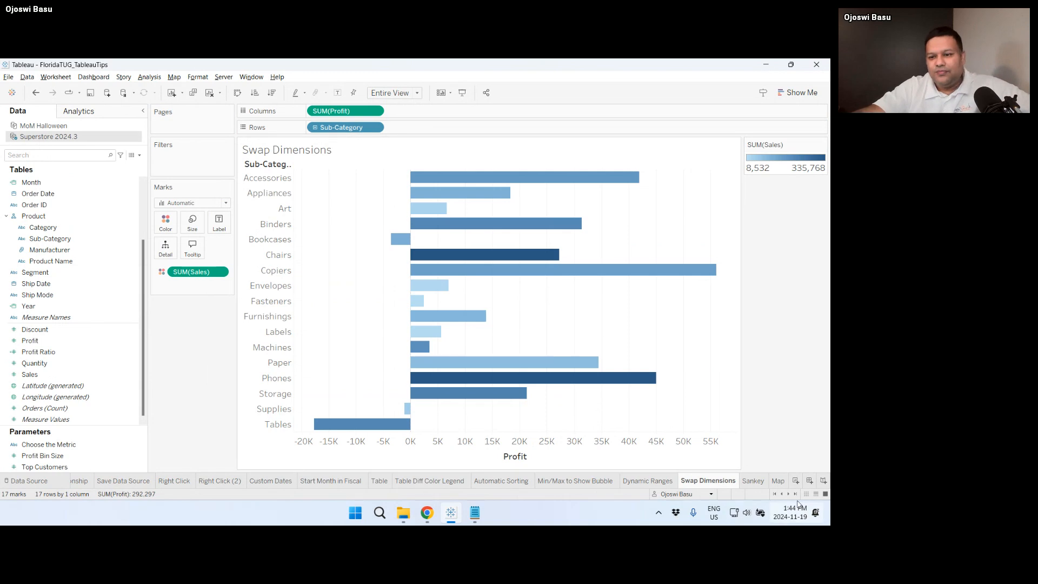
{"action": "left_click", "coordinate": [752, 481]}
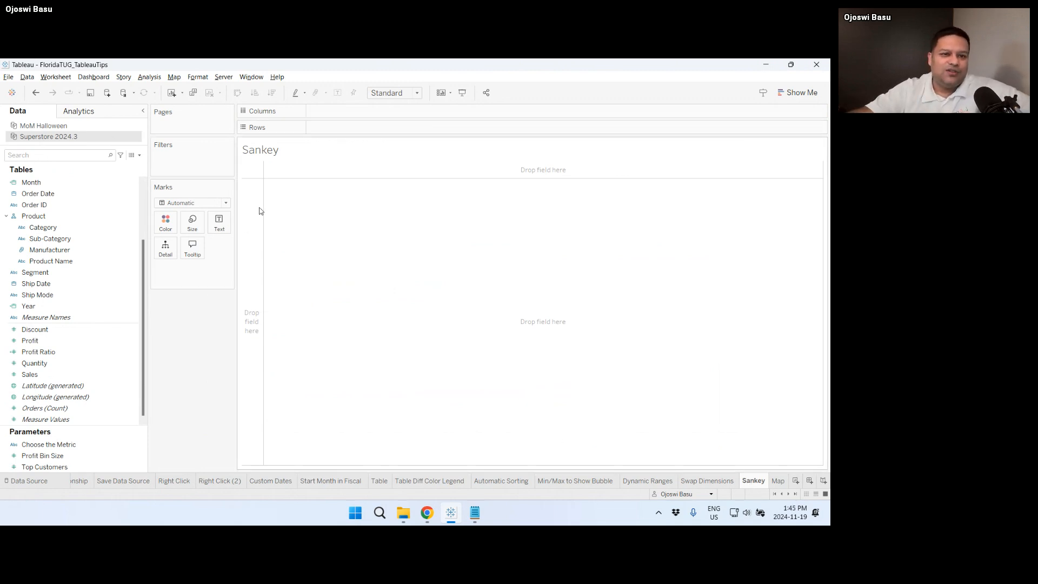
Add the Sankey viz extension as the sheet's mark type.
{"action": "left_click", "coordinate": [227, 204]}
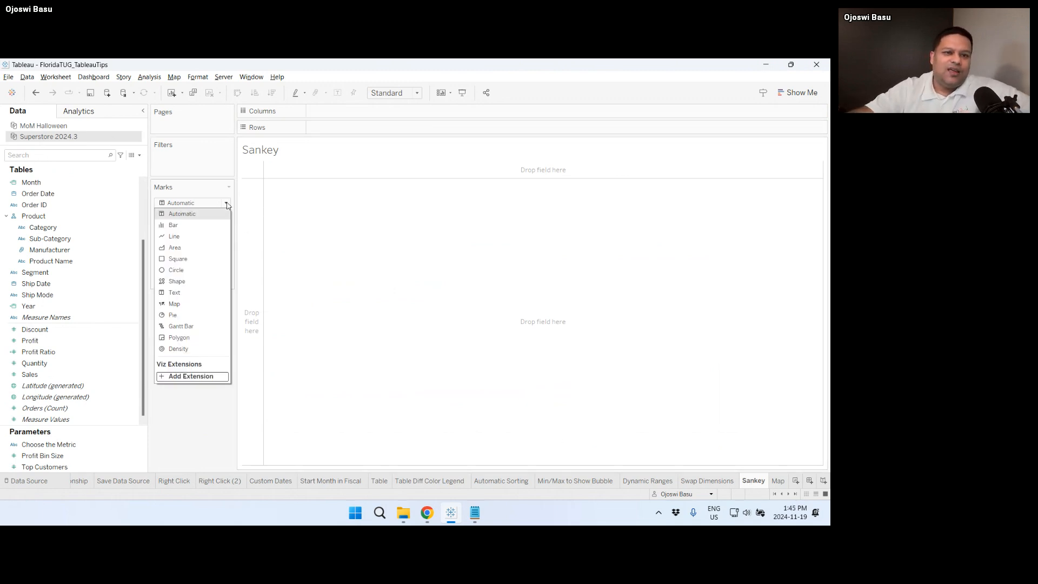
{"action": "left_click", "coordinate": [192, 377]}
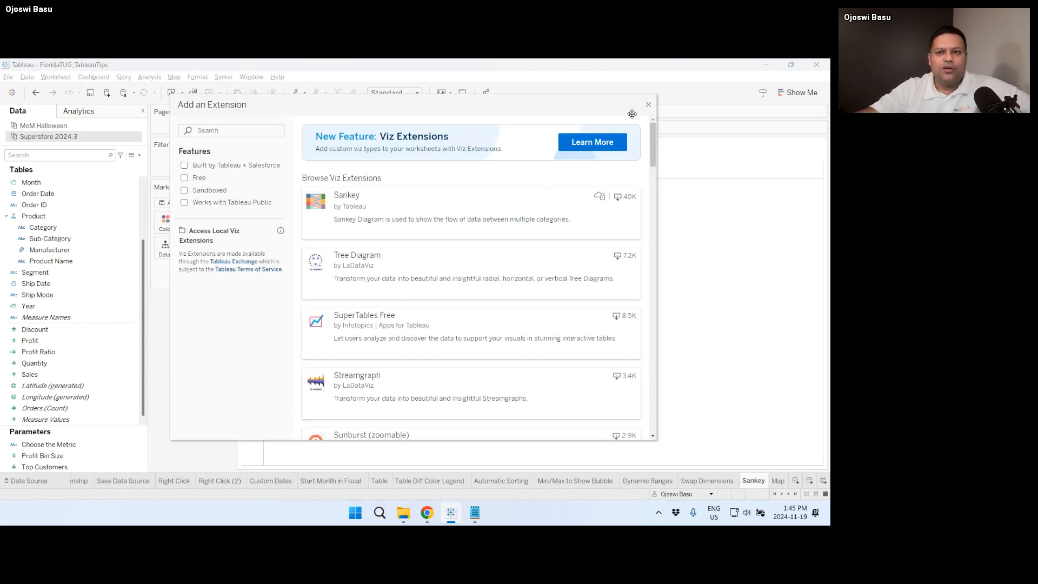
{"action": "left_click", "coordinate": [648, 106]}
{"action": "left_click", "coordinate": [225, 203]}
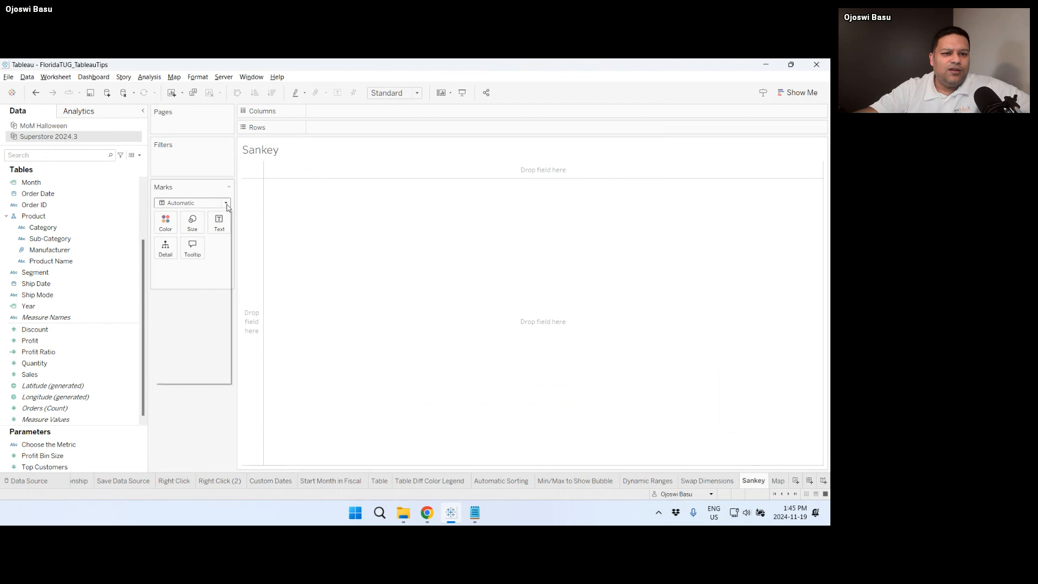
{"action": "left_click", "coordinate": [191, 377]}
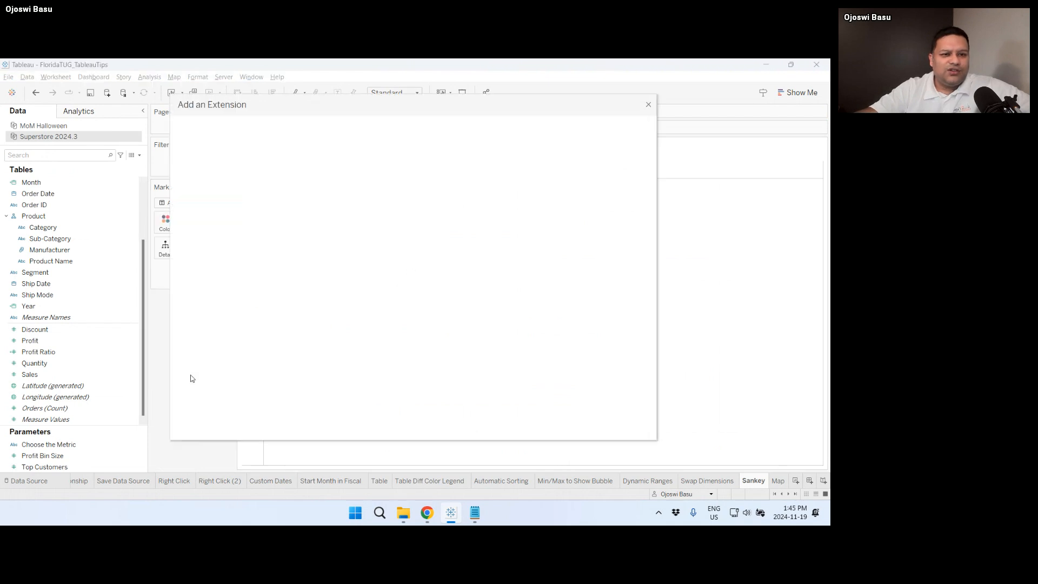
{"action": "left_click", "coordinate": [484, 223]}
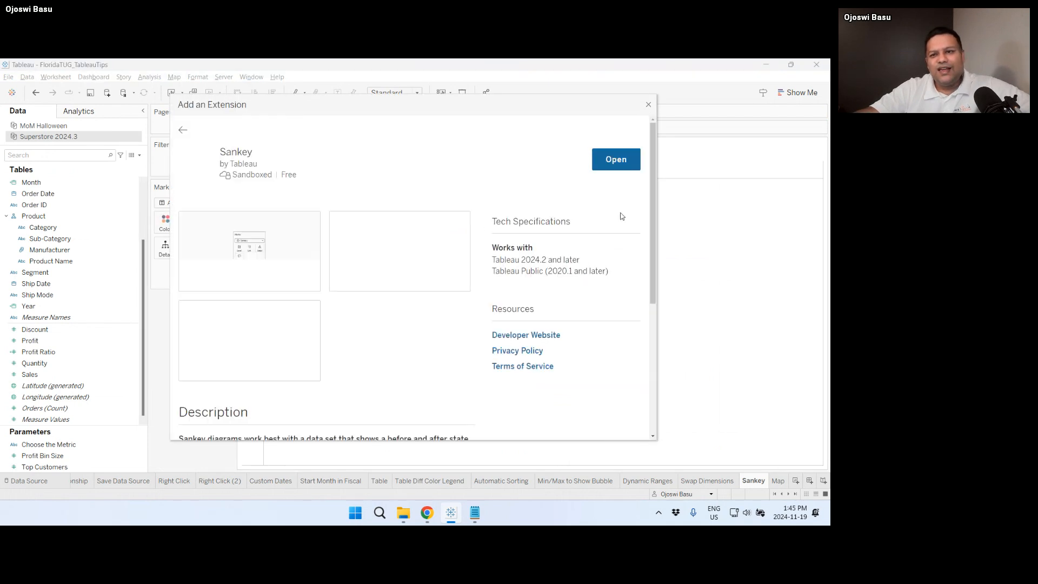
{"action": "left_click", "coordinate": [616, 160]}
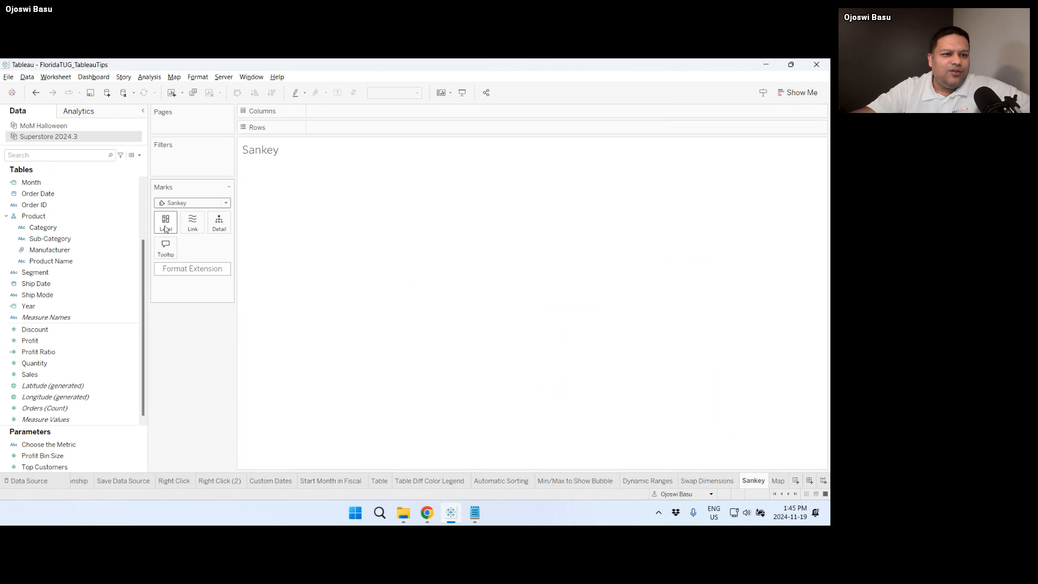
Set Category and Ship Mode as the Sankey levels and size links by Sales.
{"action": "left_click", "coordinate": [57, 228]}
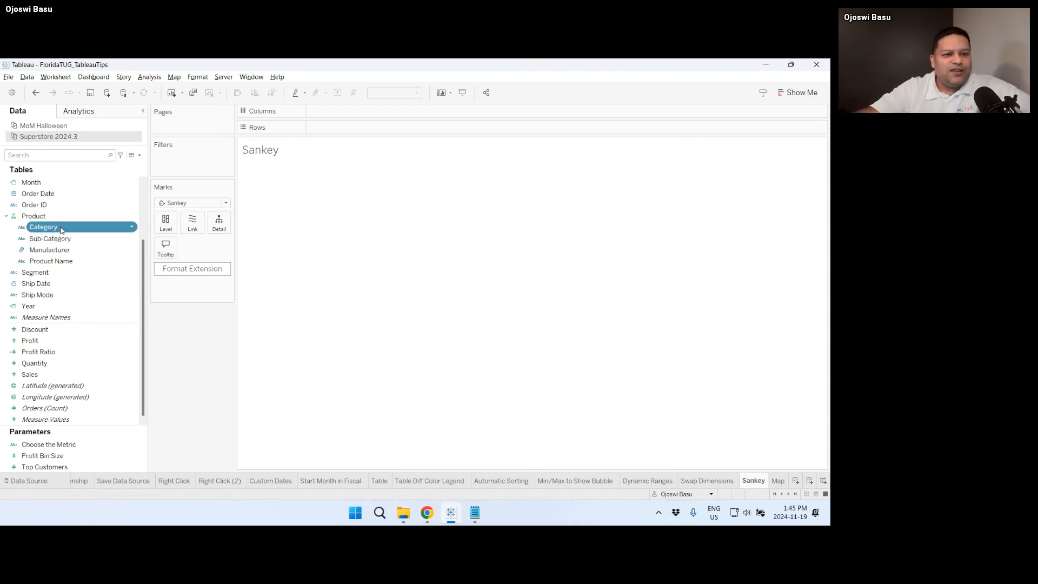
{"action": "left_click_drag", "start_coordinate": [61, 230], "coordinate": [166, 221]}
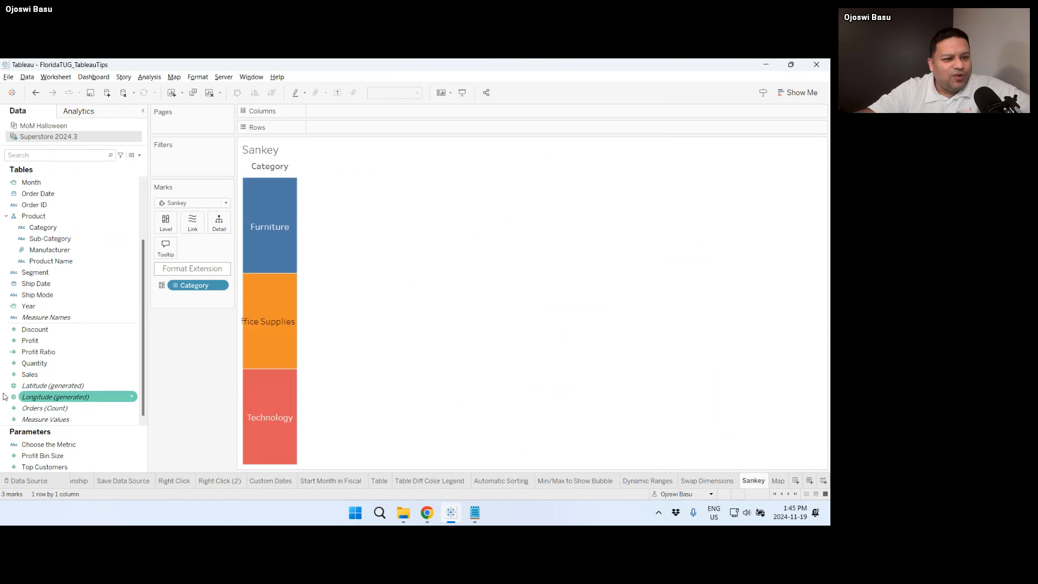
{"action": "left_click", "coordinate": [52, 153]}
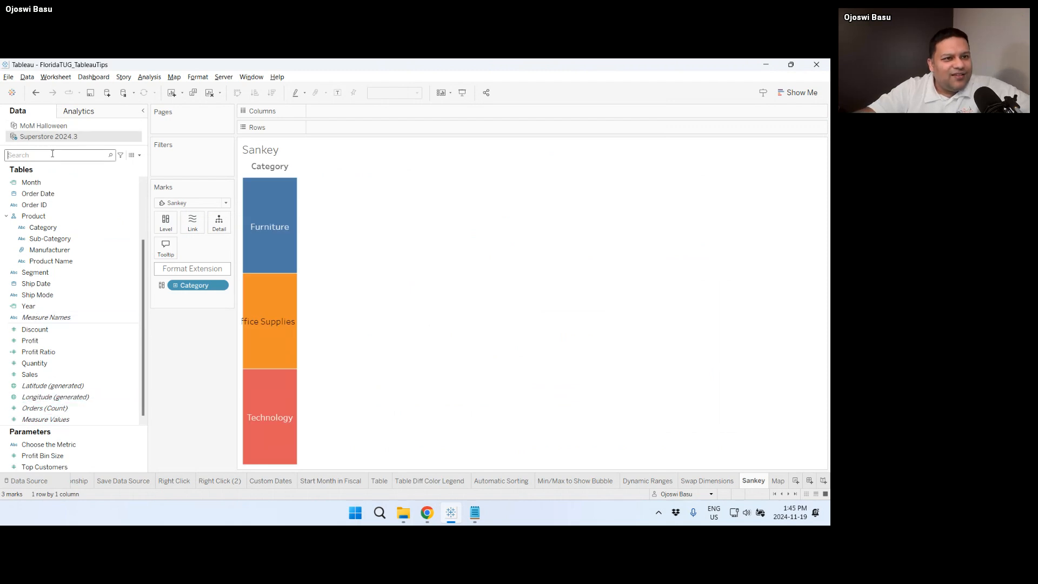
{"action": "type", "text": "shi"}
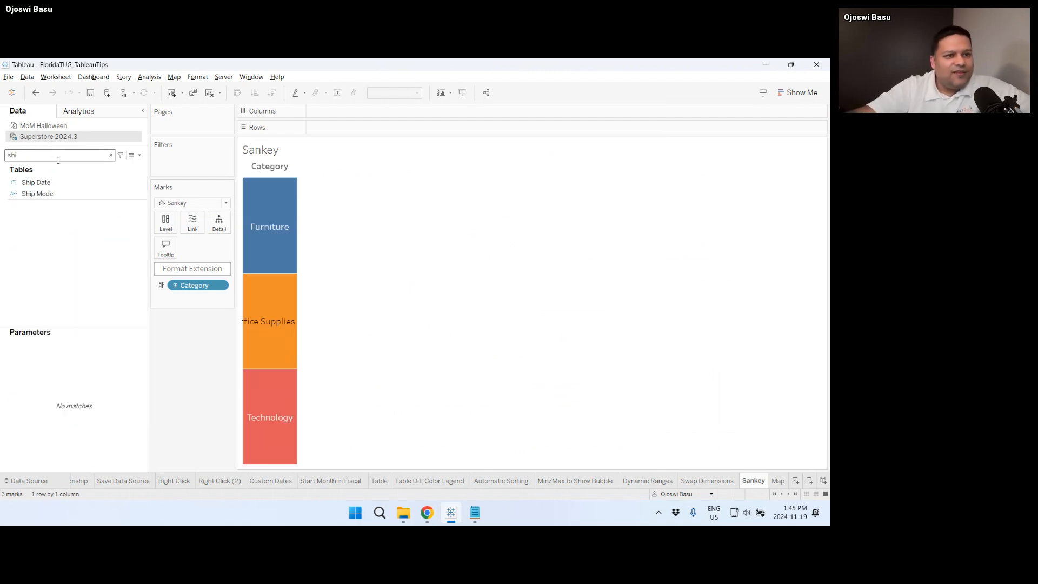
{"action": "left_click", "coordinate": [36, 196]}
{"action": "mouse_move", "coordinate": [41, 196]}
{"action": "left_mouse_down"}
{"action": "mouse_move", "coordinate": [158, 262]}
{"action": "mouse_move", "coordinate": [166, 224]}
{"action": "mouse_move", "coordinate": [189, 296]}
{"action": "left_mouse_up"}
{"action": "left_click", "coordinate": [111, 155]}
{"action": "scroll", "coordinate": [54, 325], "scroll_direction": "down", "scroll_amount": 5}
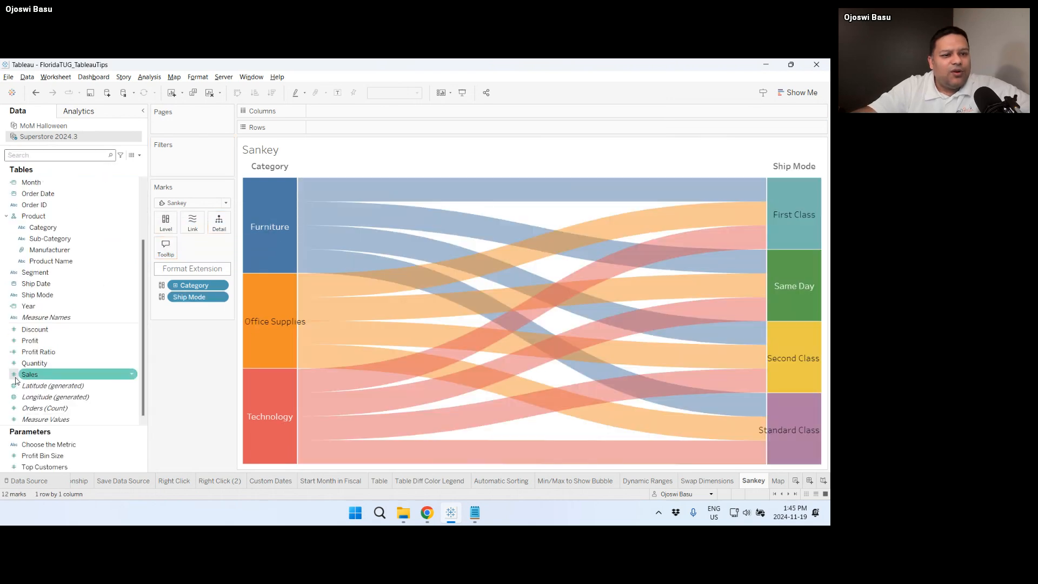
{"action": "left_click", "coordinate": [35, 374]}
{"action": "left_click_drag", "start_coordinate": [35, 374], "coordinate": [192, 222]}
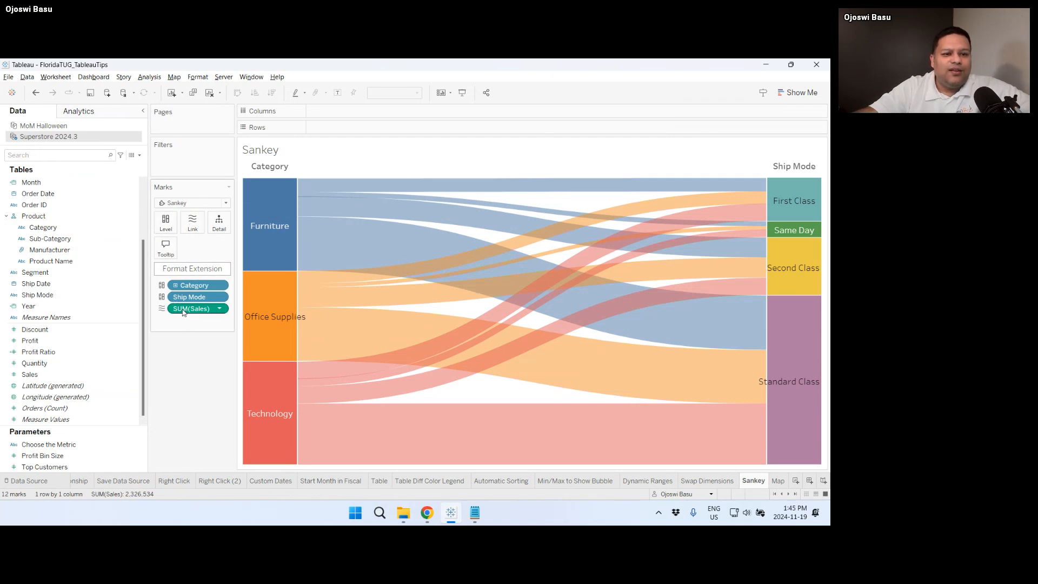
Highlight the Furniture flows, then create the new Dashboard 2.
{"action": "mouse_move", "coordinate": [364, 335]}
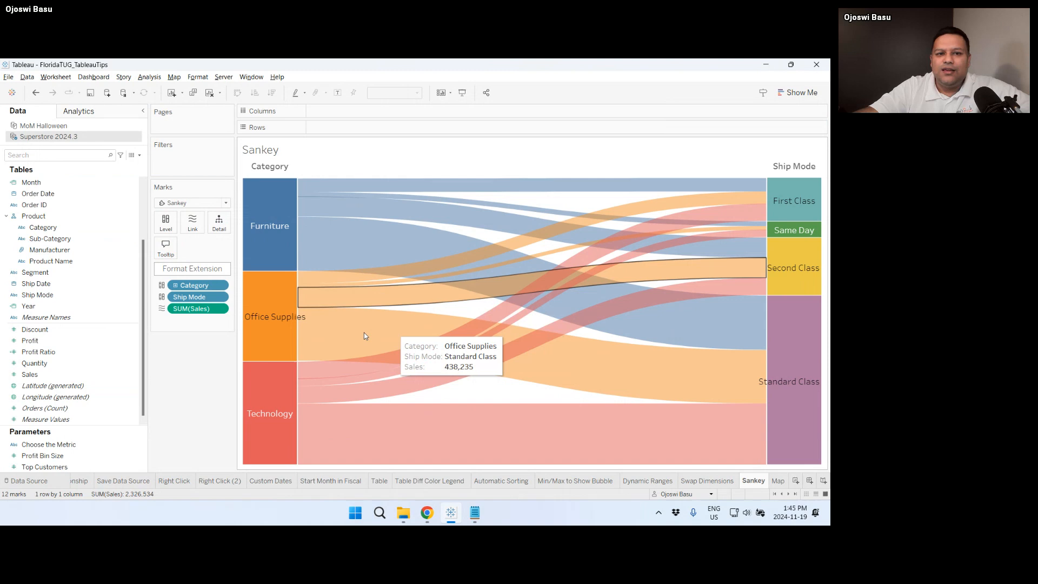
{"action": "left_click", "coordinate": [281, 256]}
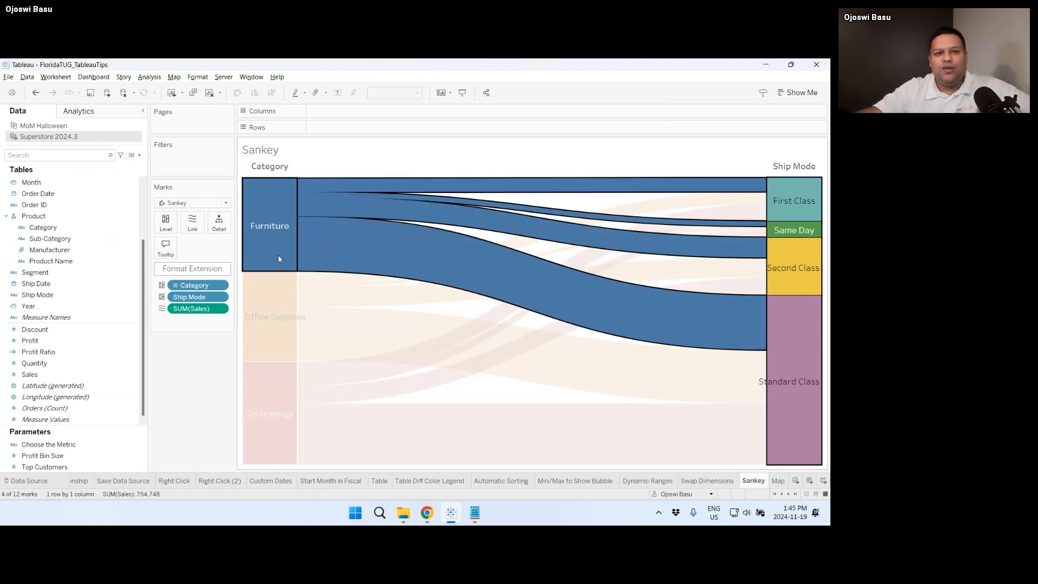
{"action": "left_click", "coordinate": [278, 255]}
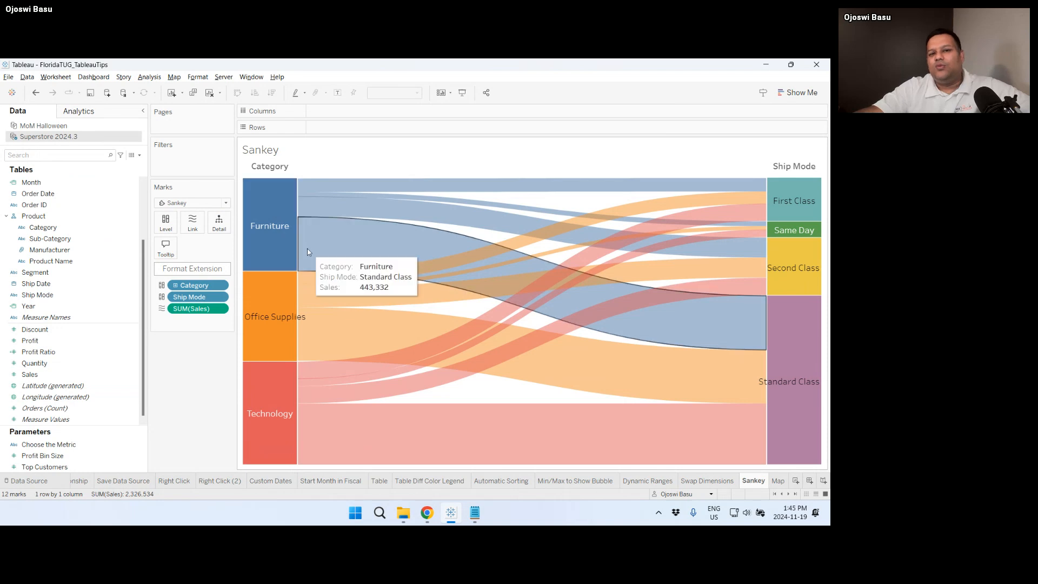
{"action": "left_click", "coordinate": [278, 247]}
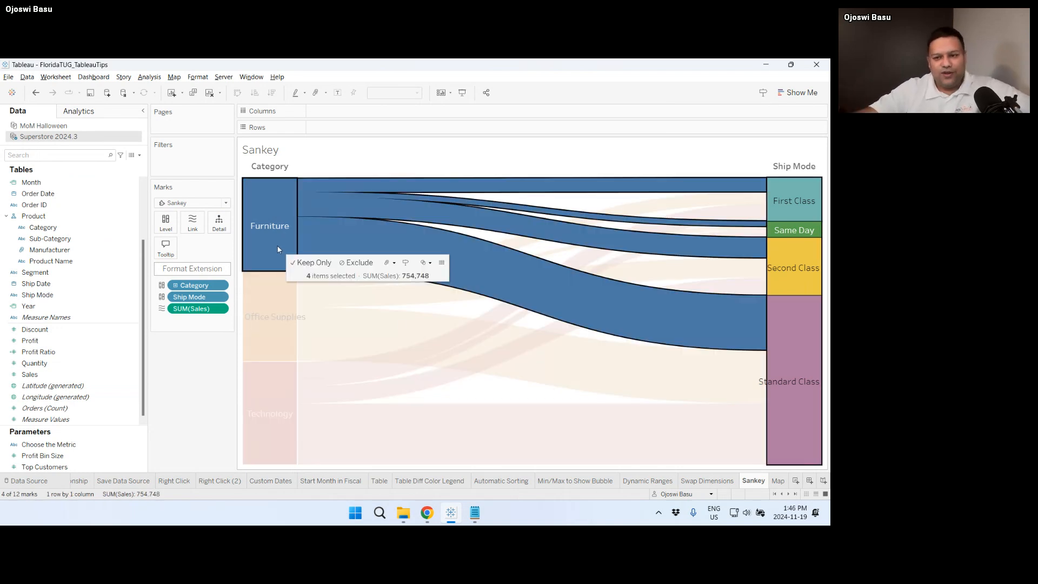
{"action": "left_click", "coordinate": [810, 481]}
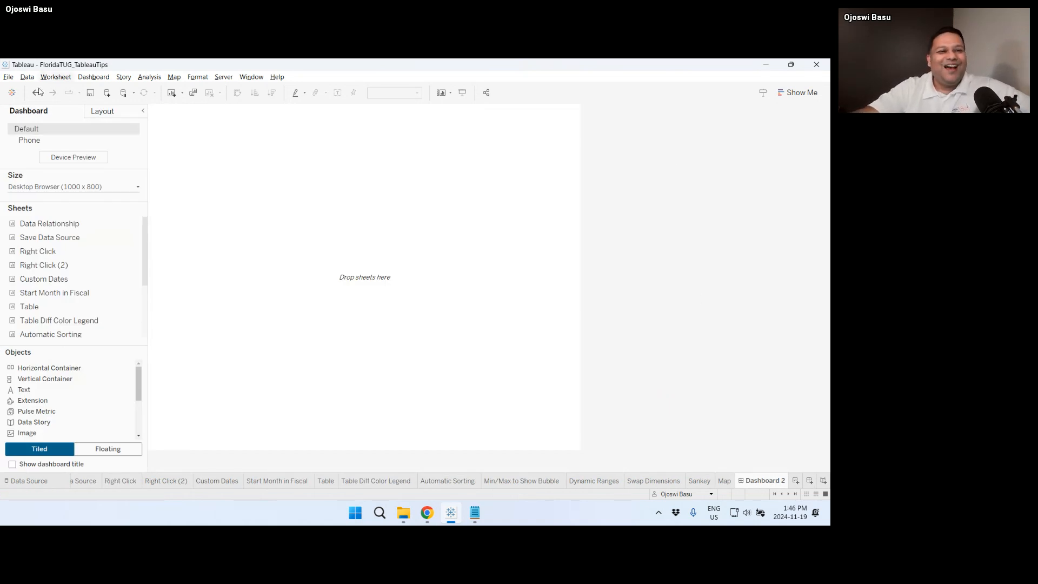
Delete Dashboard 2's Phone device layout.
{"action": "left_click", "coordinate": [133, 140]}
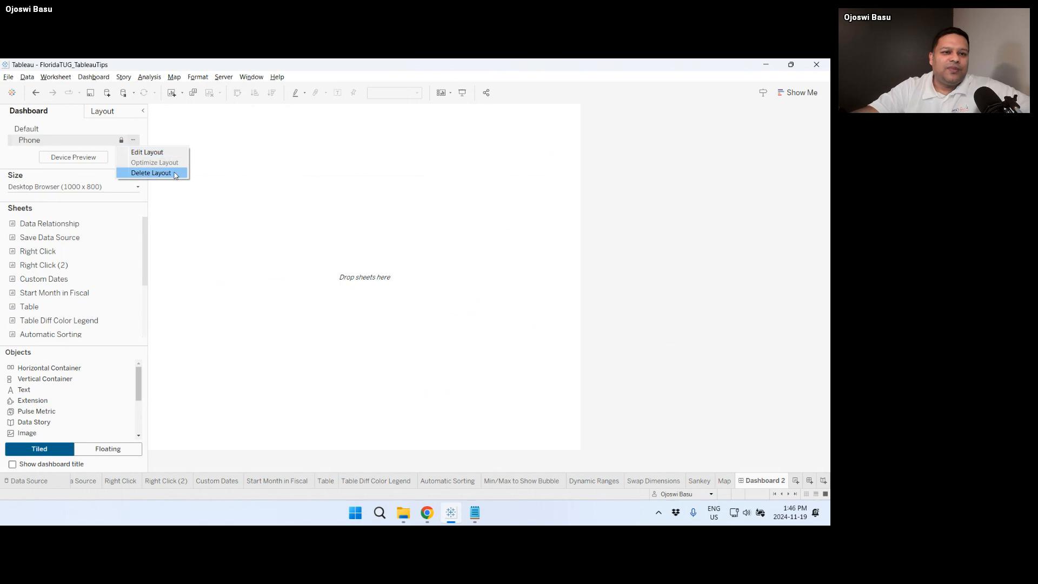
{"action": "left_click", "coordinate": [748, 399]}
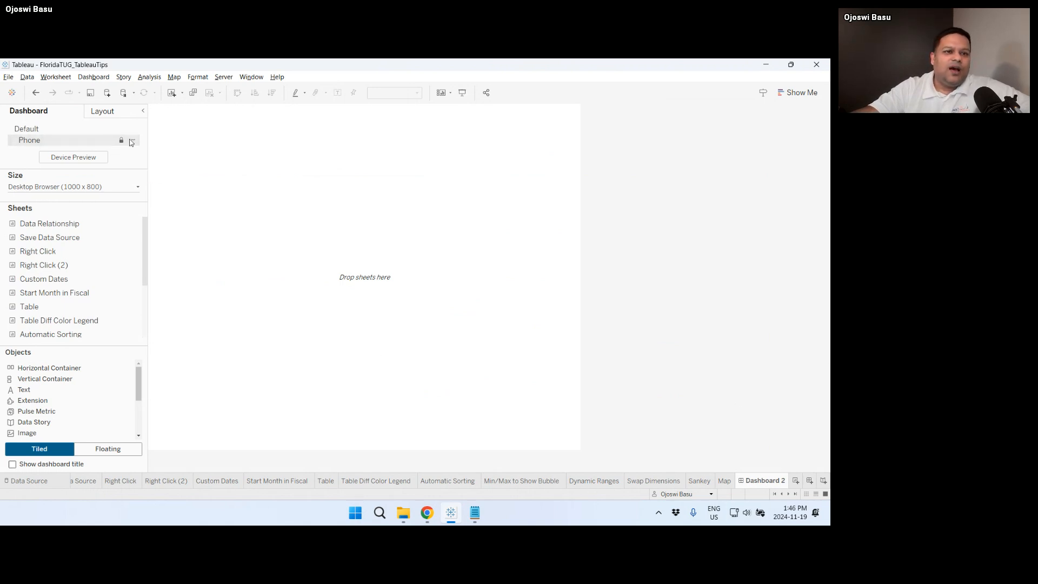
{"action": "left_click", "coordinate": [132, 142]}
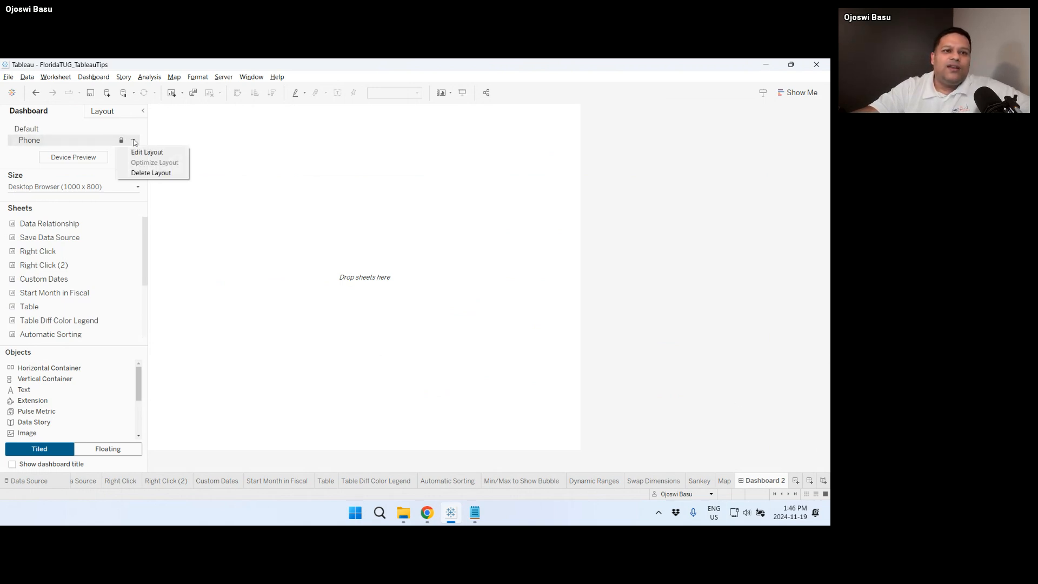
{"action": "left_click", "coordinate": [143, 173]}
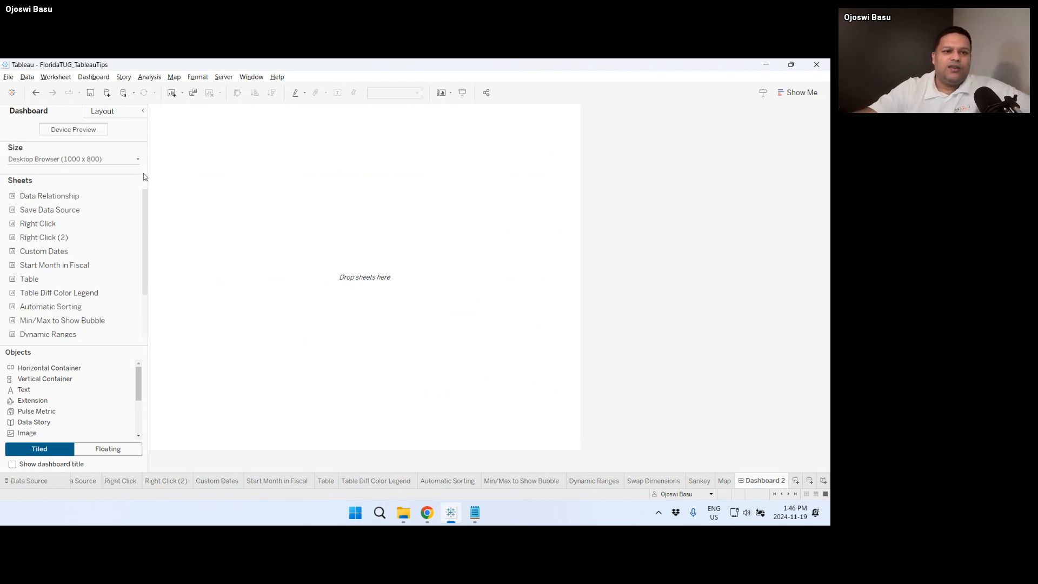
Set the dashboard to a custom size with width 1400 px, keeping 800 px height.
{"action": "left_click", "coordinate": [64, 161]}
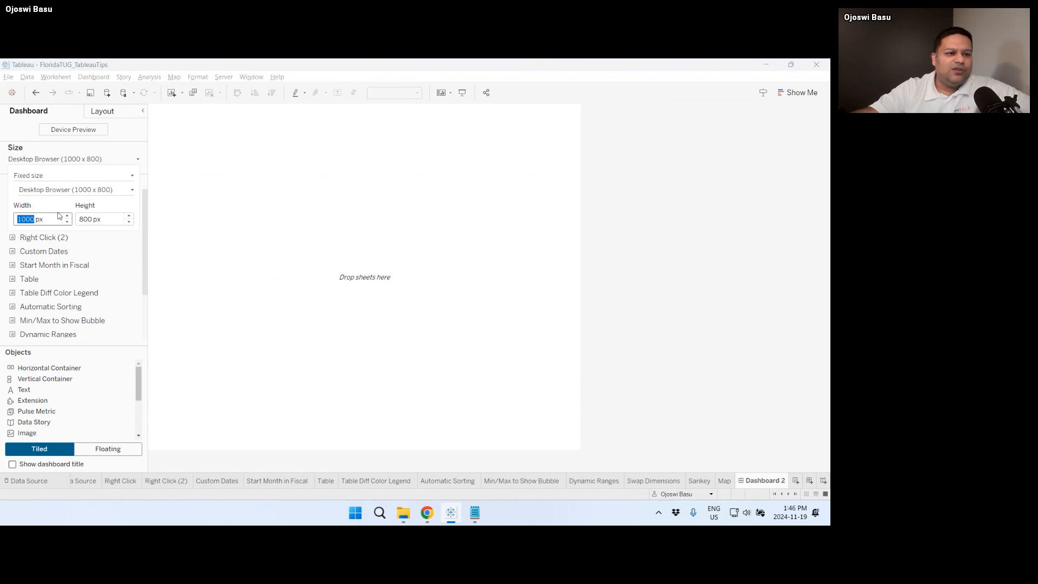
{"action": "left_click", "coordinate": [24, 219]}
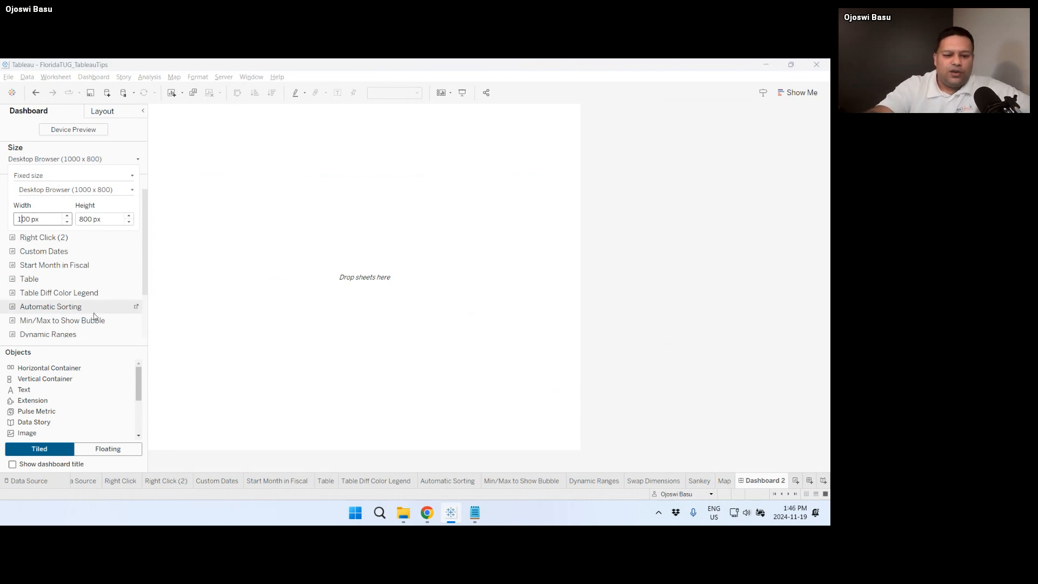
{"action": "type", "text": "4"}
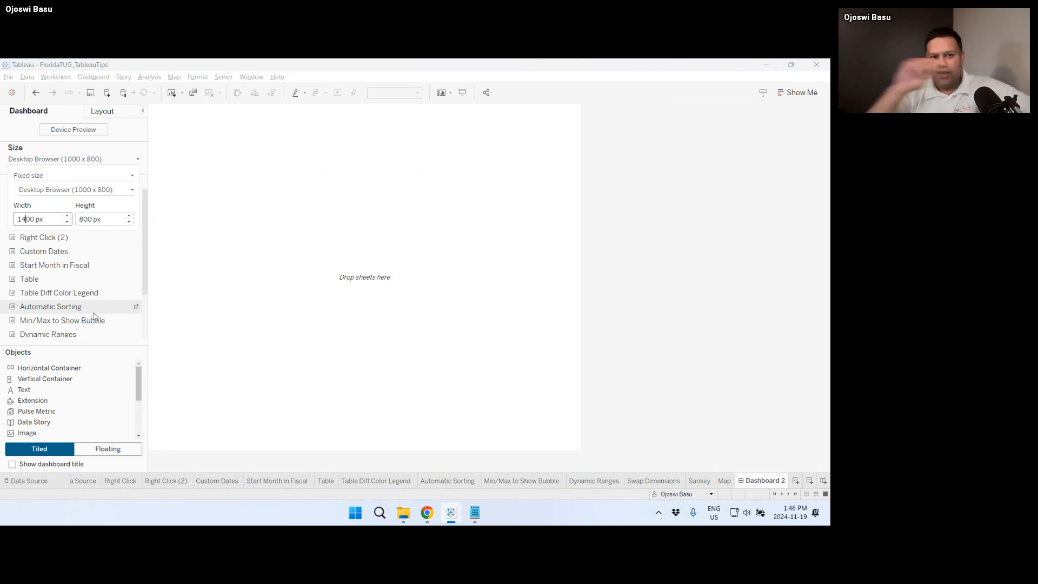
{"action": "left_click", "coordinate": [730, 240]}
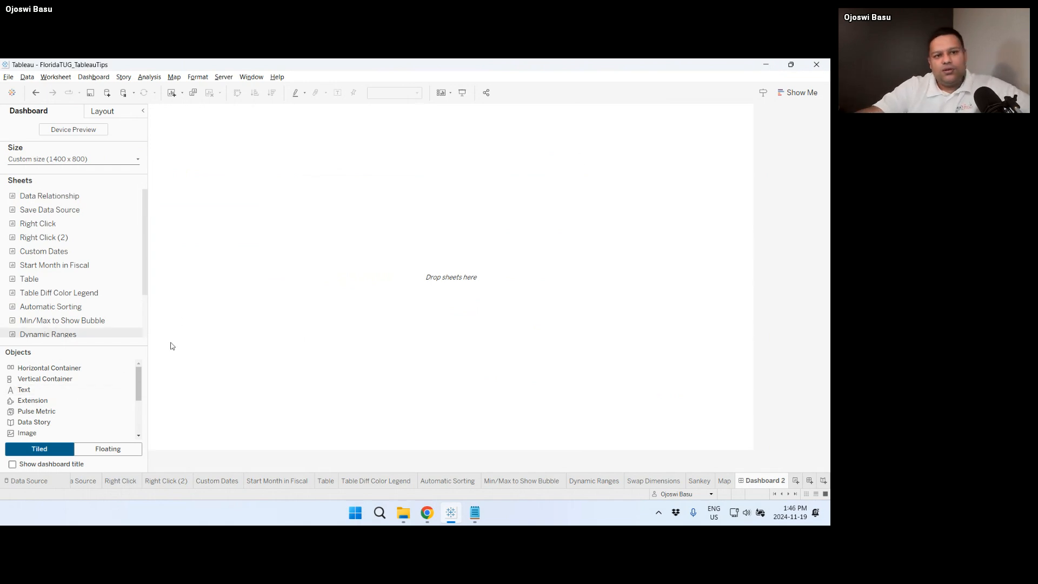
Show the Dashboard 2 title and remove the Tiled container from the layout hierarchy.
{"action": "left_click", "coordinate": [94, 77]}
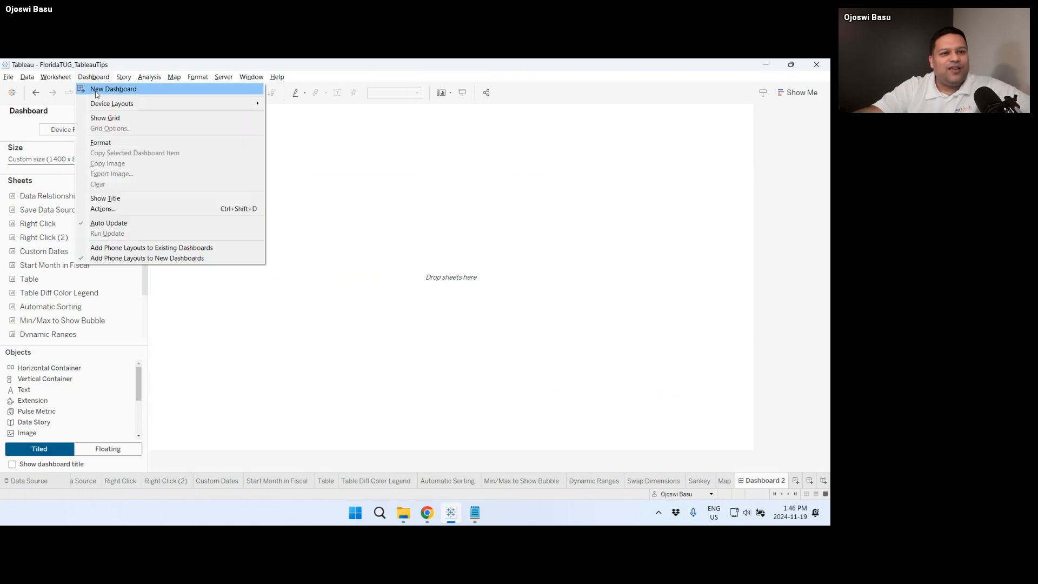
{"action": "left_click", "coordinate": [117, 198]}
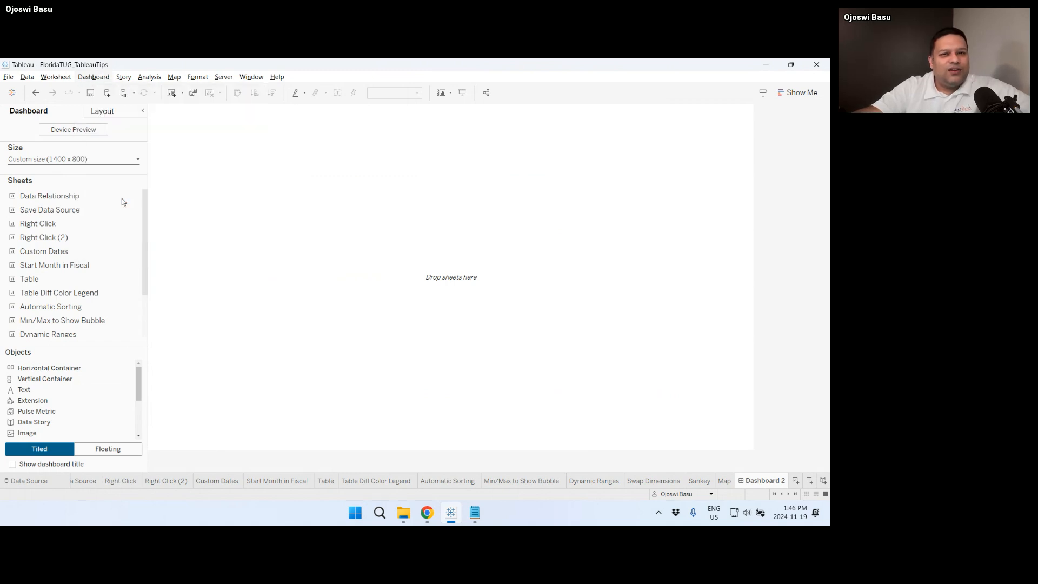
{"action": "left_click", "coordinate": [108, 115]}
{"action": "left_click", "coordinate": [55, 392]}
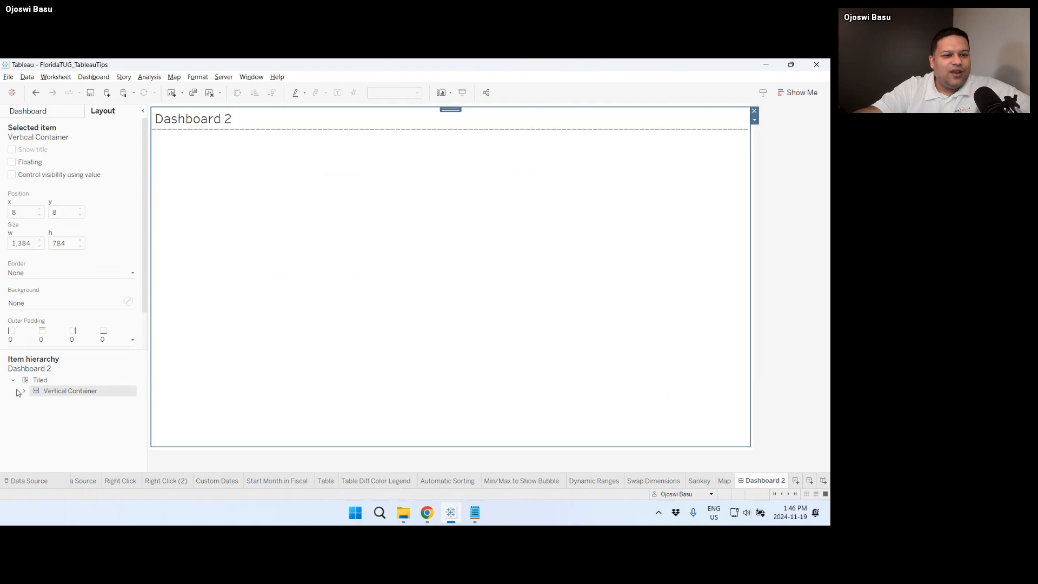
{"action": "left_click", "coordinate": [49, 384]}
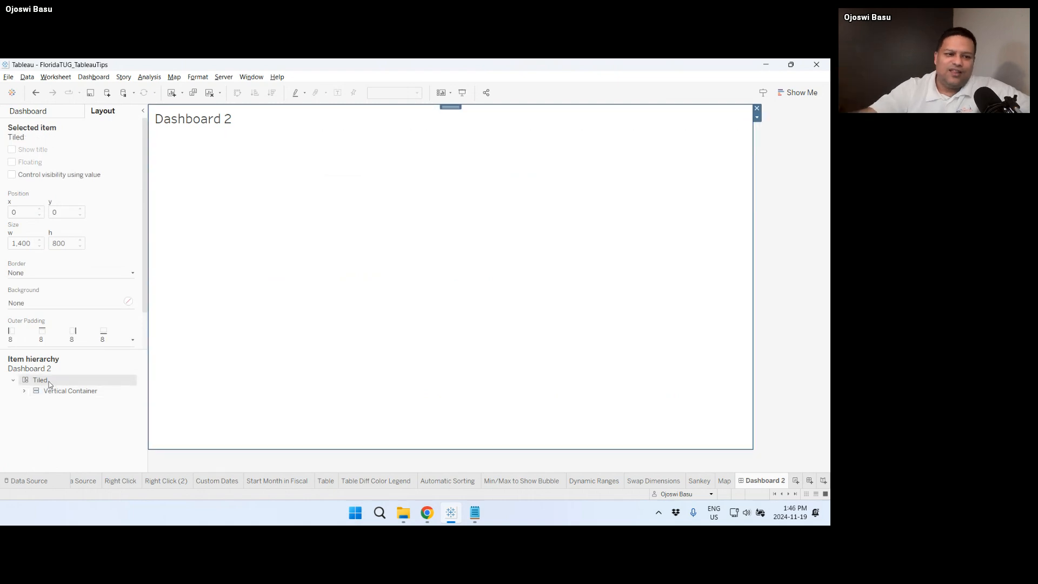
{"action": "right_click", "coordinate": [50, 385]}
{"action": "left_click", "coordinate": [81, 389]}
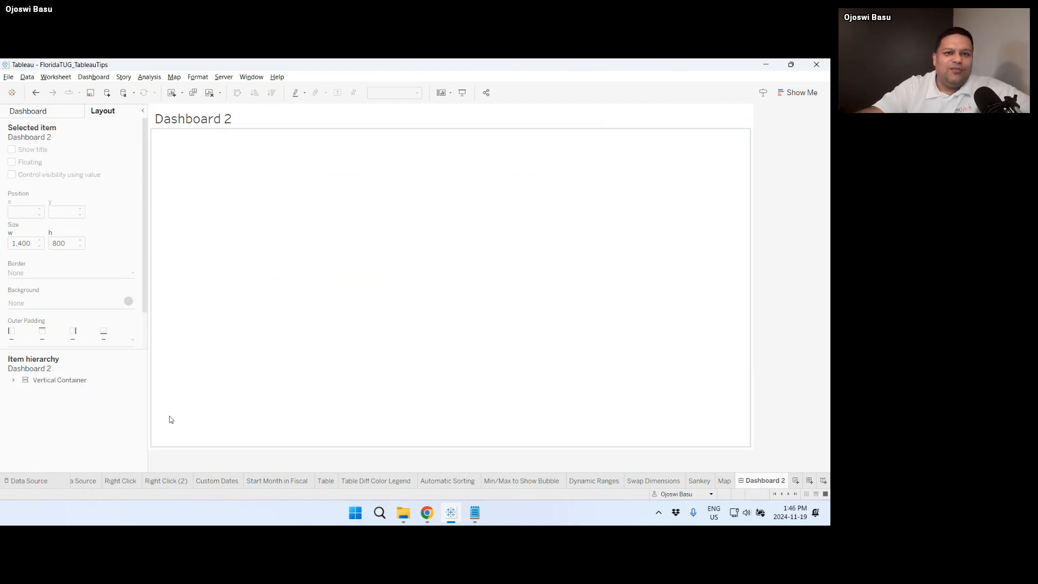
{"action": "left_click", "coordinate": [46, 115]}
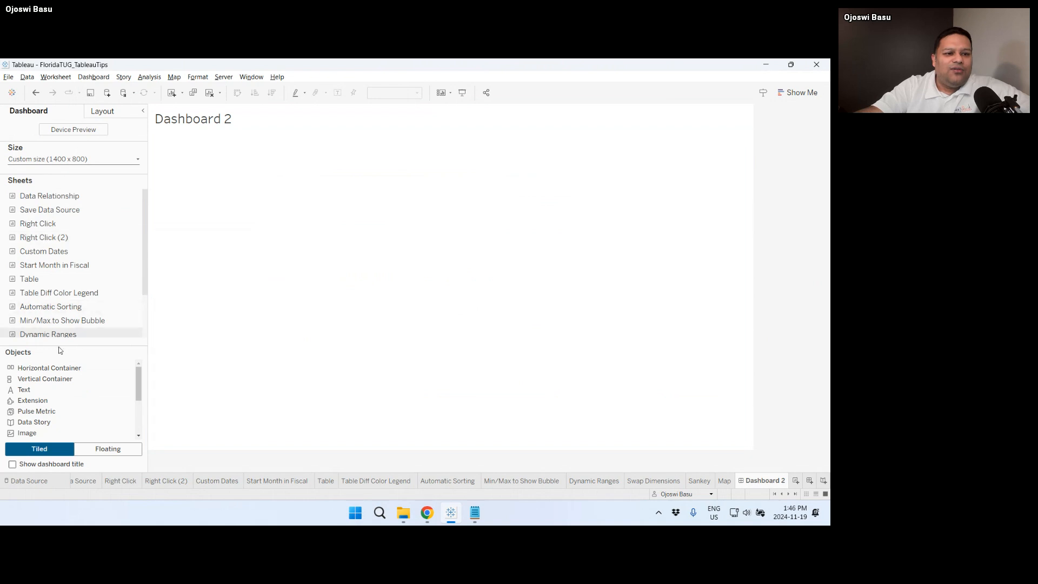
{"action": "scroll", "coordinate": [43, 319], "scroll_direction": "down", "scroll_amount": 3}
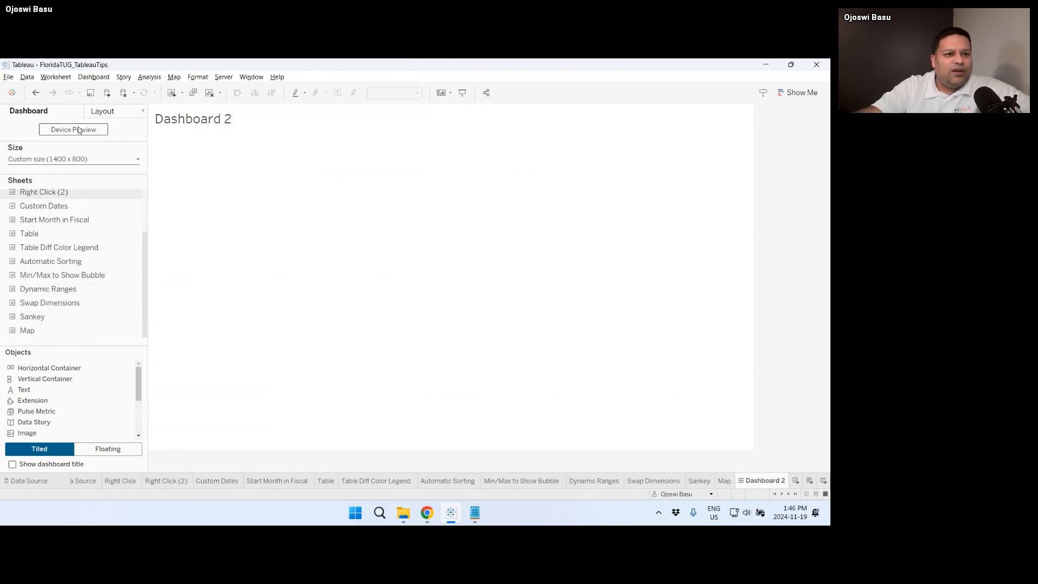
{"action": "left_click", "coordinate": [120, 112]}
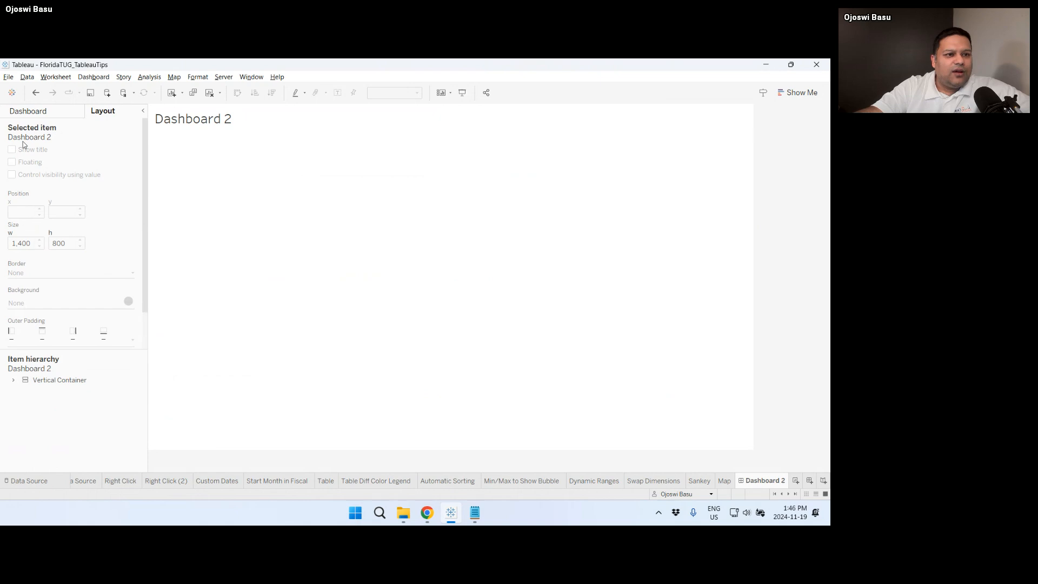
{"action": "left_click", "coordinate": [29, 117]}
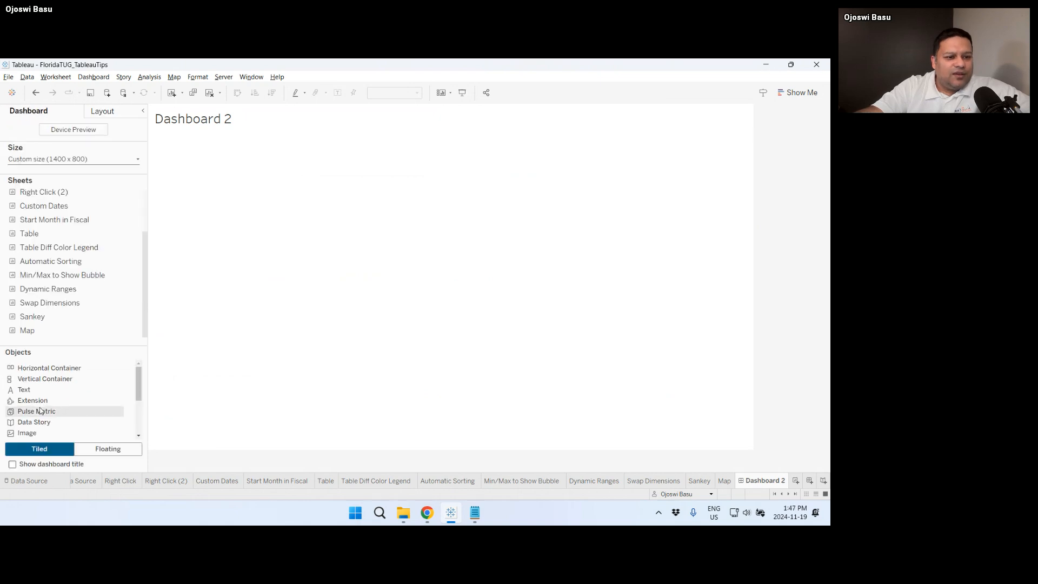
Add a Horizontal Container under the title and remove the leftover blank tiled area.
{"action": "left_click_drag", "start_coordinate": [41, 374], "coordinate": [265, 126]}
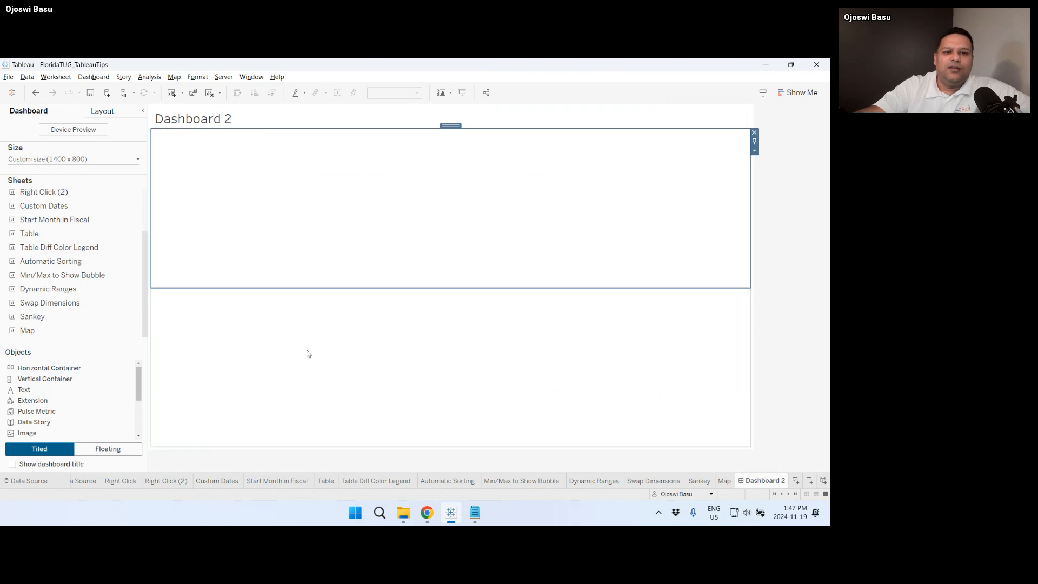
{"action": "left_click", "coordinate": [311, 352]}
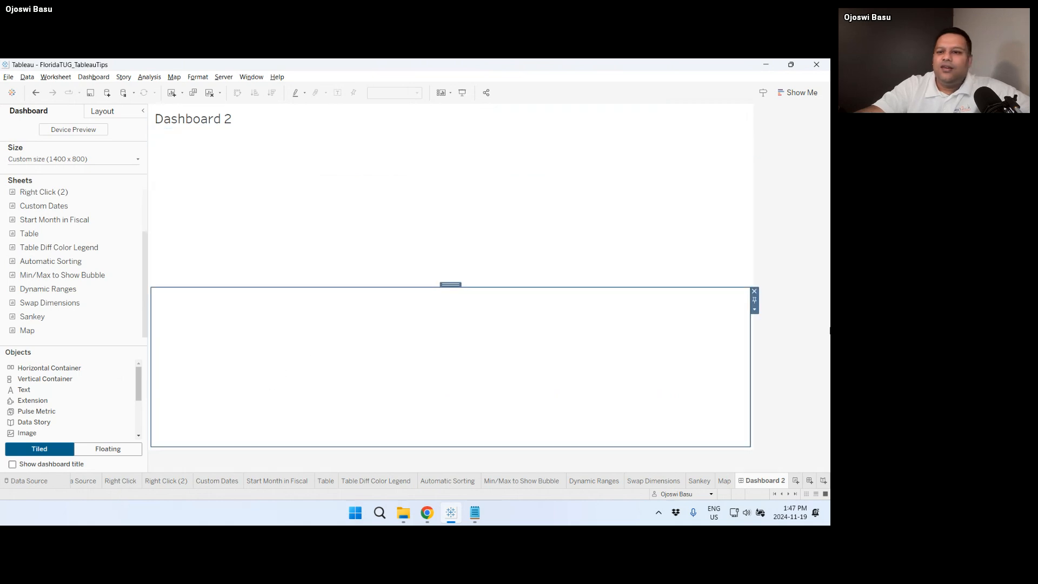
{"action": "left_click", "coordinate": [102, 112]}
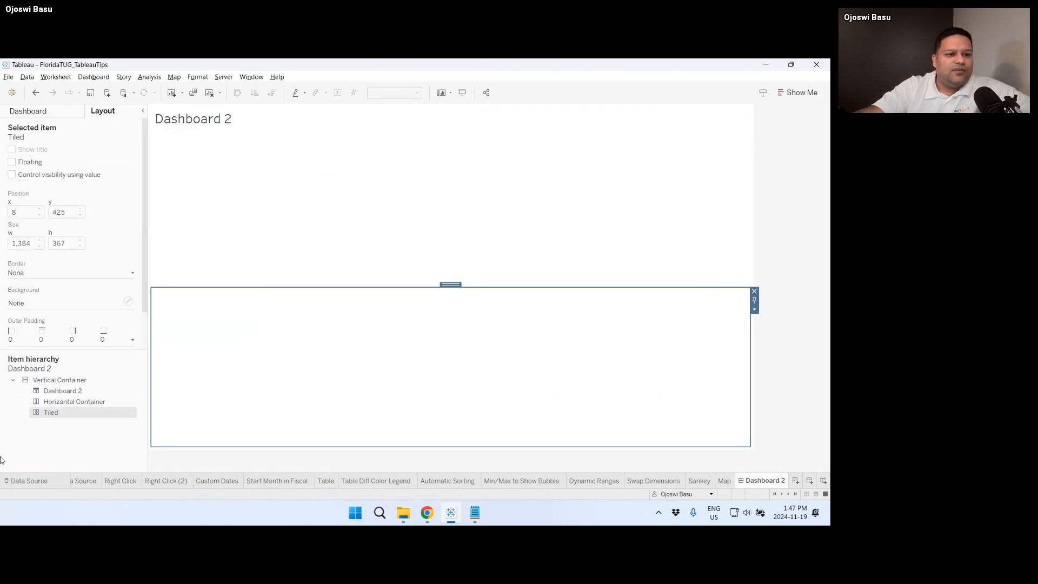
{"action": "left_click", "coordinate": [754, 292]}
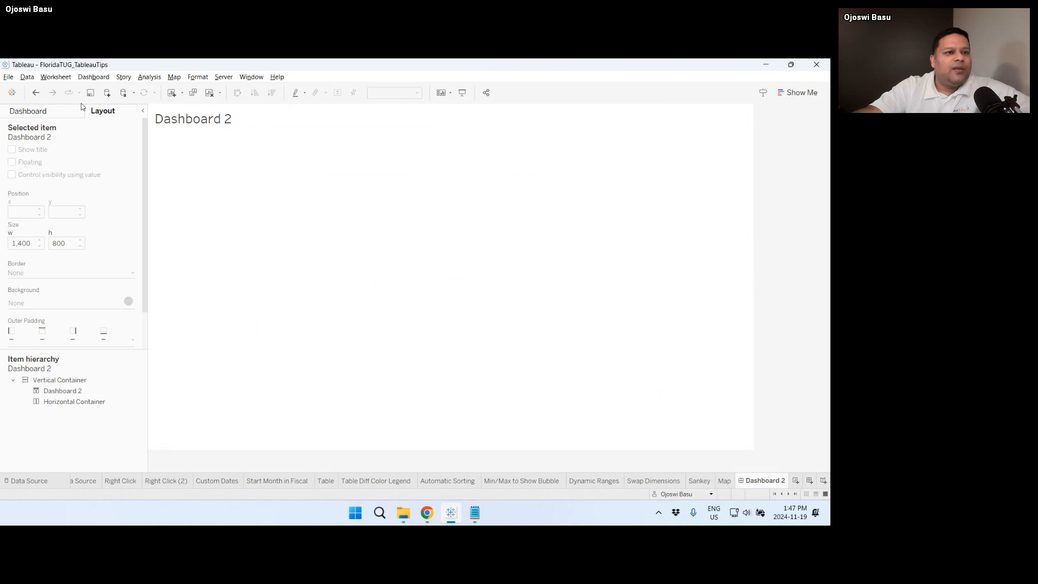
{"action": "left_click", "coordinate": [24, 112]}
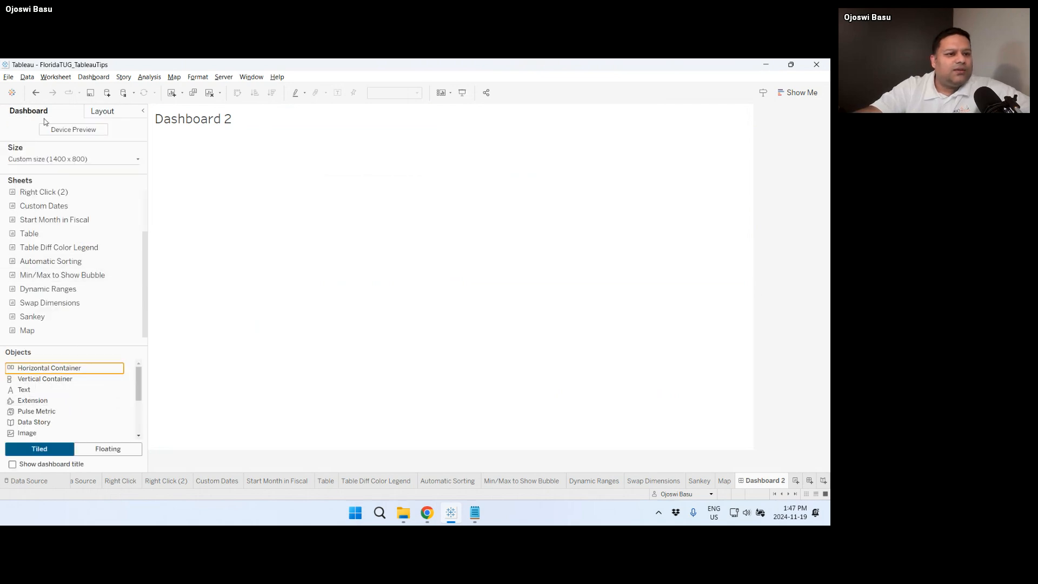
Place Map on the dashboard with Sankey to its right, widening the Sankey pane.
{"action": "left_click_drag", "start_coordinate": [27, 331], "coordinate": [230, 268]}
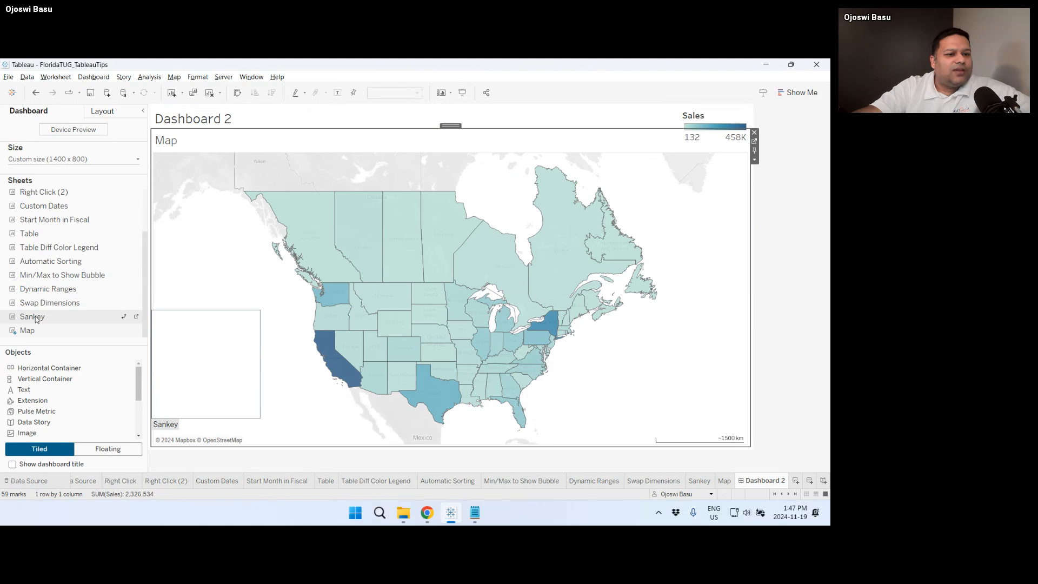
{"action": "left_click_drag", "start_coordinate": [36, 319], "coordinate": [703, 292]}
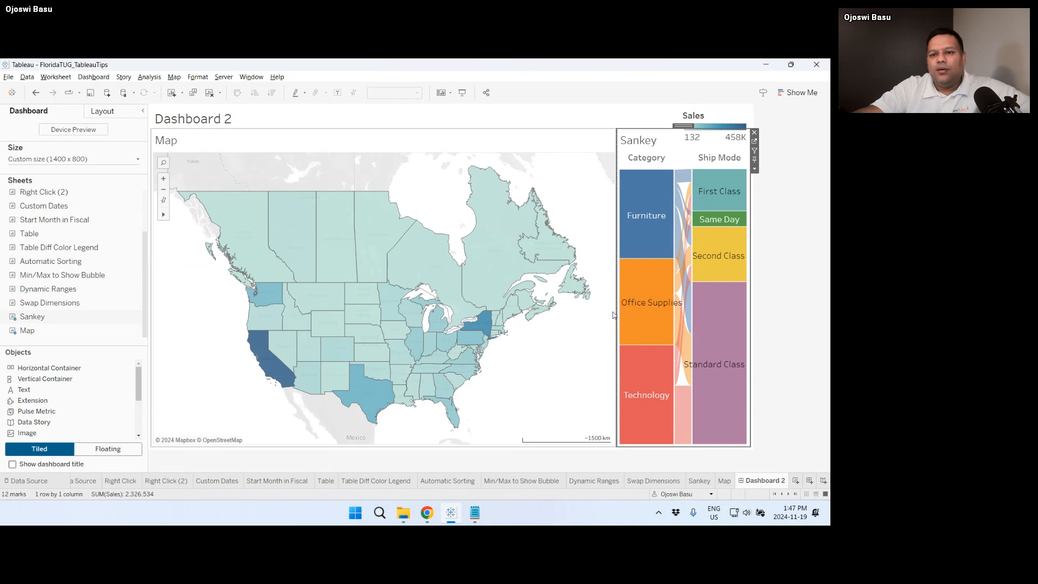
{"action": "left_click_drag", "start_coordinate": [615, 315], "coordinate": [469, 314]}
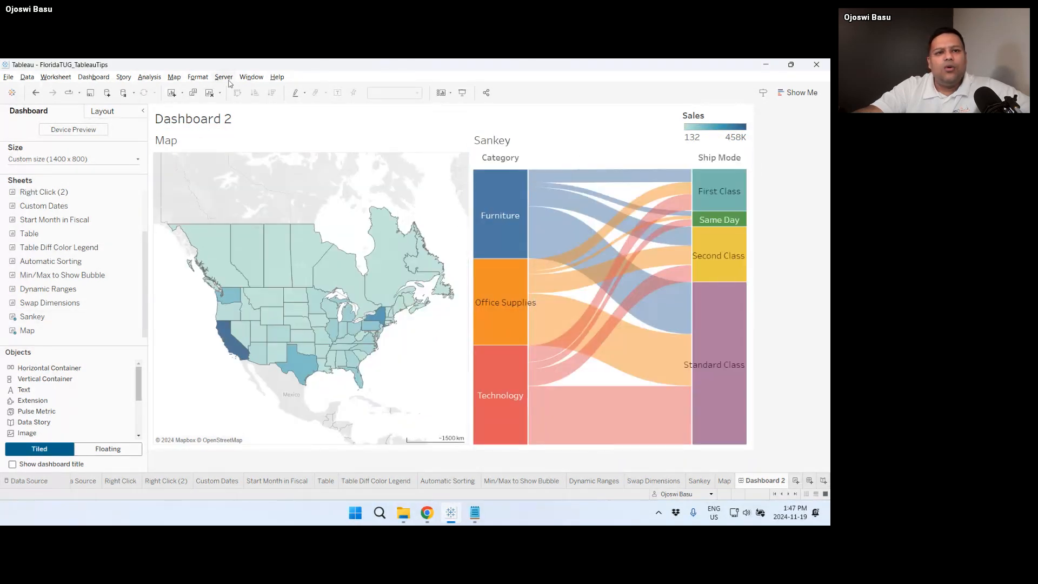
{"action": "left_click", "coordinate": [222, 77]}
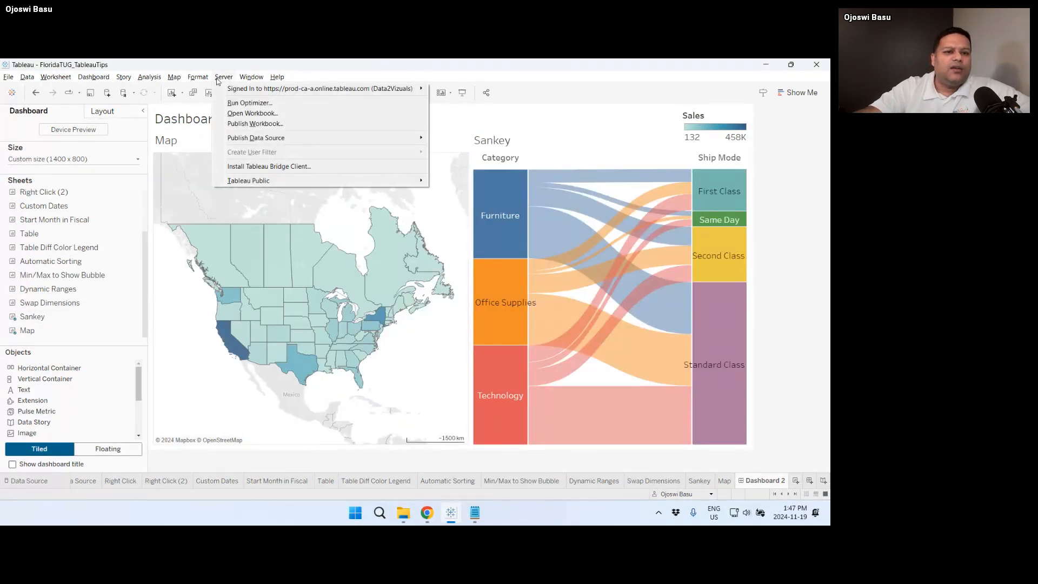
Choose Save to Tableau Public and sign in with the account e-mail and password.
{"action": "mouse_move", "coordinate": [244, 182]}
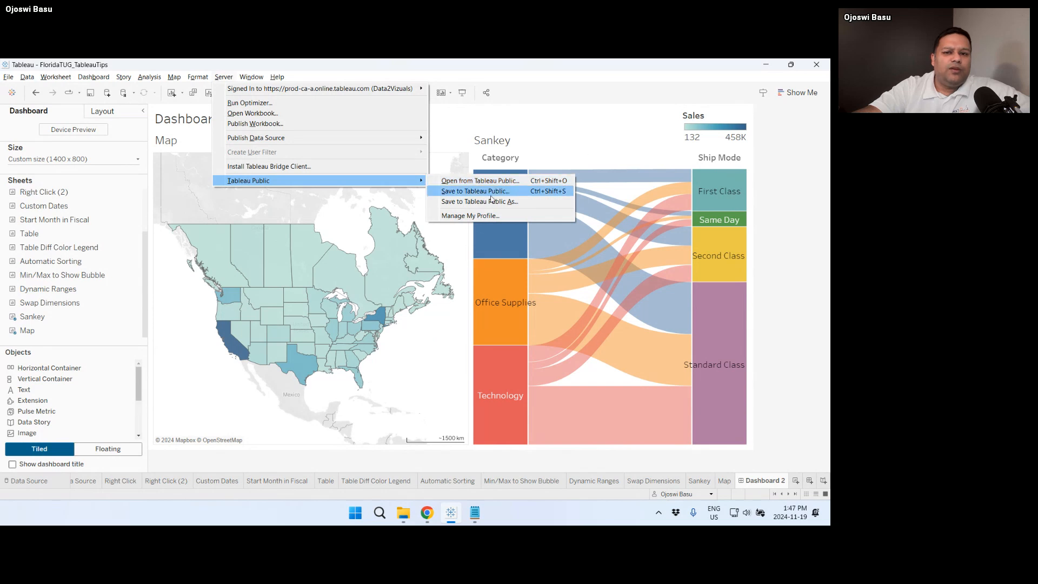
{"action": "left_click", "coordinate": [518, 192]}
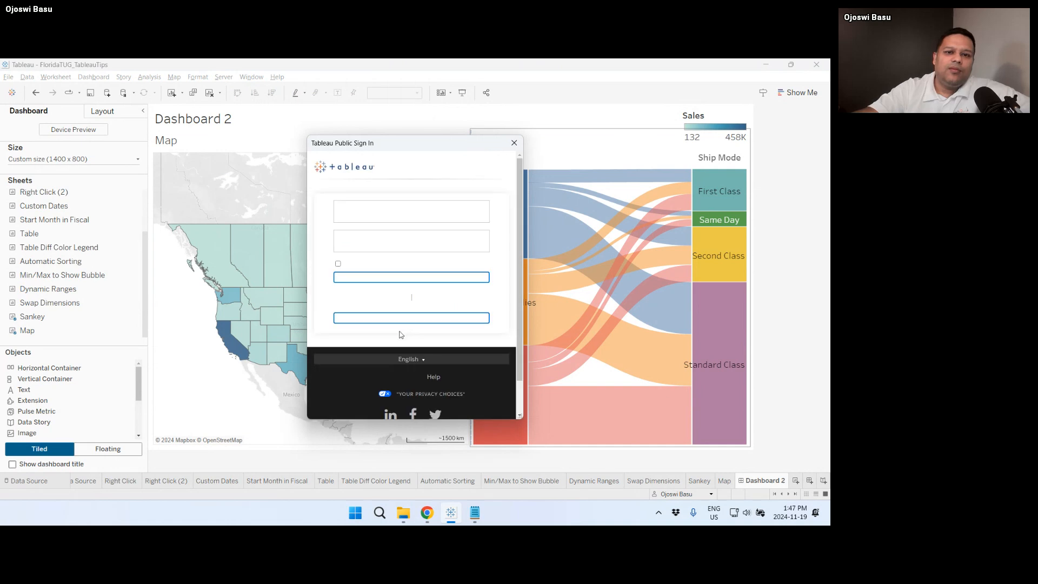
{"action": "left_click", "coordinate": [392, 235]}
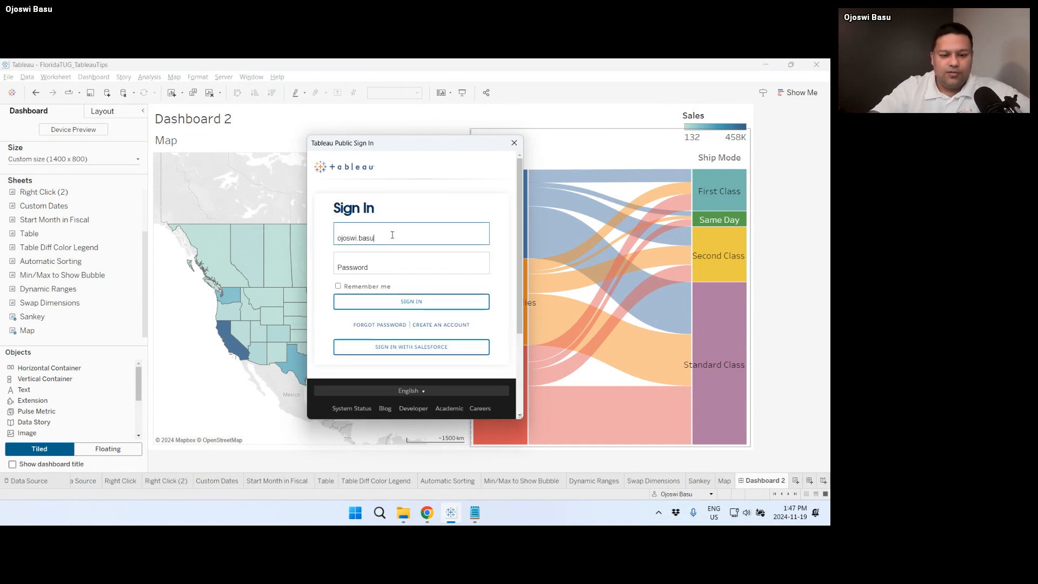
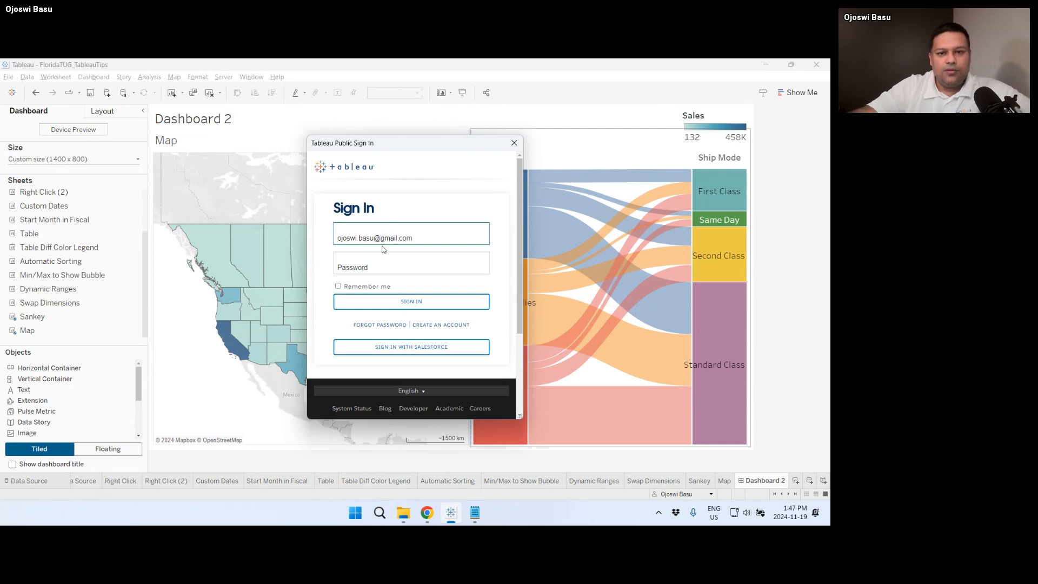
{"action": "left_click", "coordinate": [376, 263]}
{"action": "type", "text": "•"}
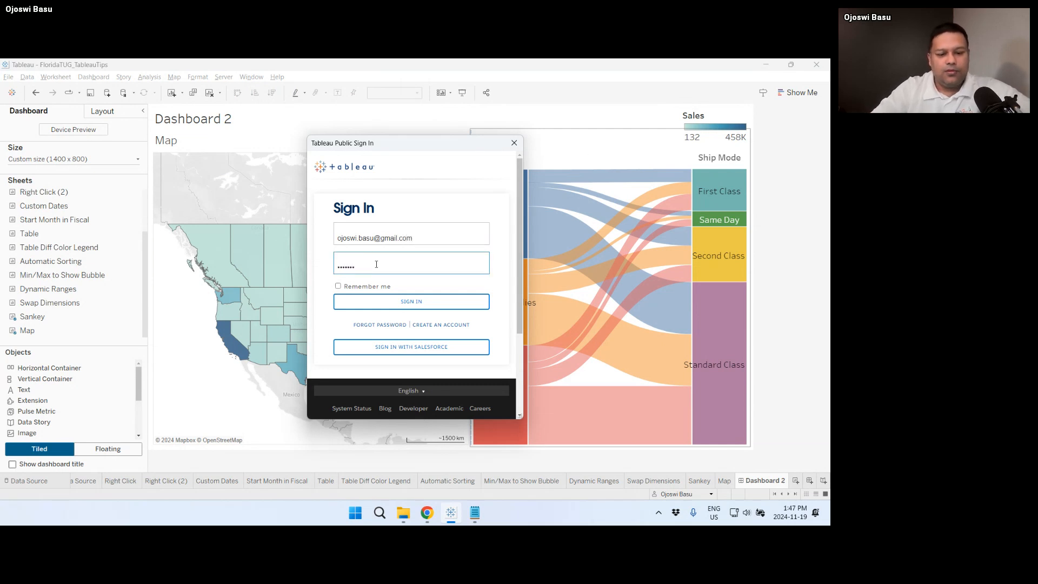
{"action": "key", "text": "BackSpace"}
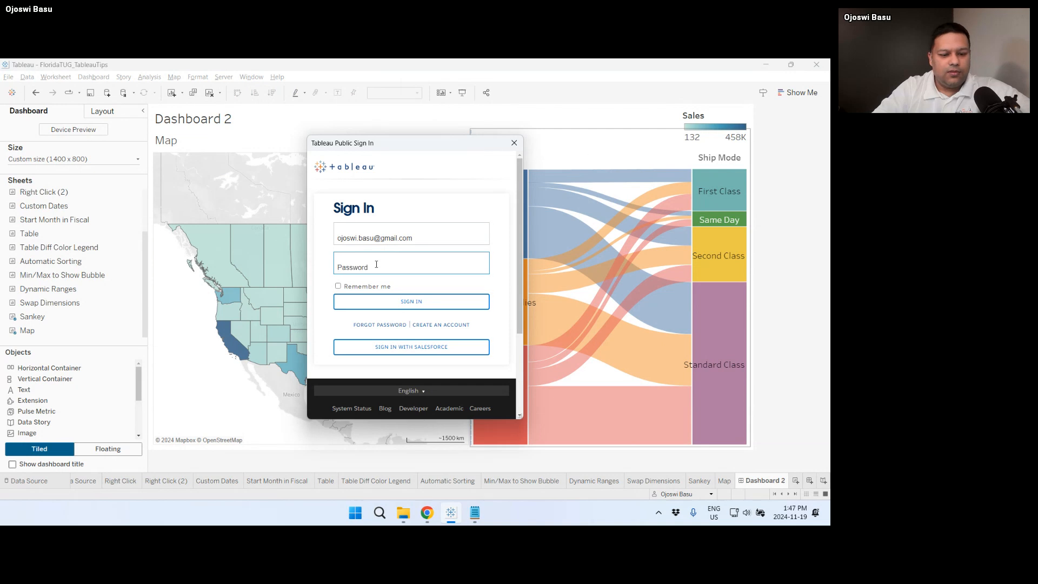
{"action": "type", "text": "••"}
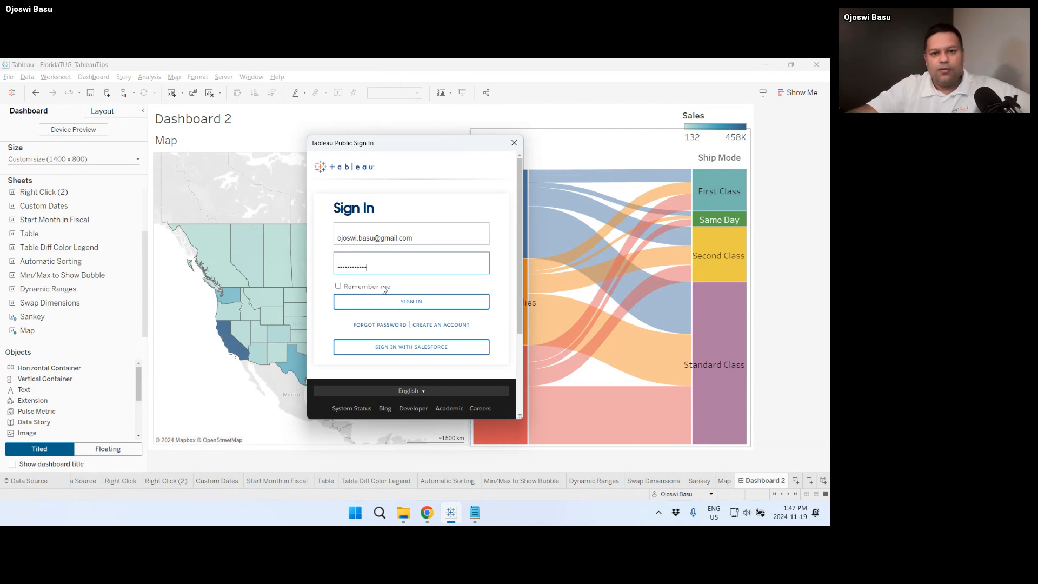
{"action": "left_click", "coordinate": [393, 302]}
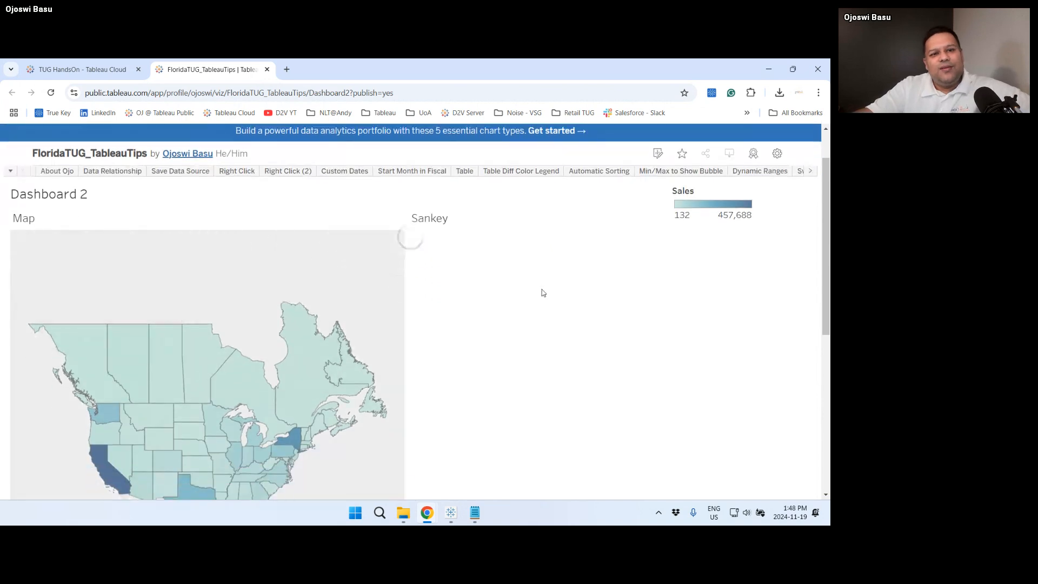
Scroll through the published Dashboard 2, then sign out from the account menu.
{"action": "scroll", "coordinate": [697, 241], "scroll_direction": "up", "scroll_amount": 1}
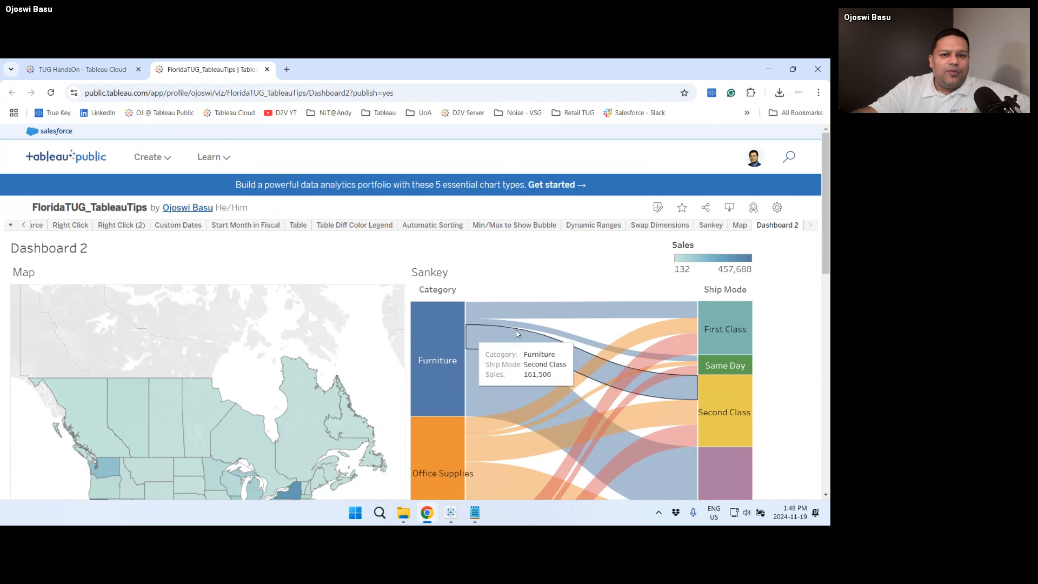
{"action": "scroll", "coordinate": [446, 322], "scroll_direction": "down", "scroll_amount": 2}
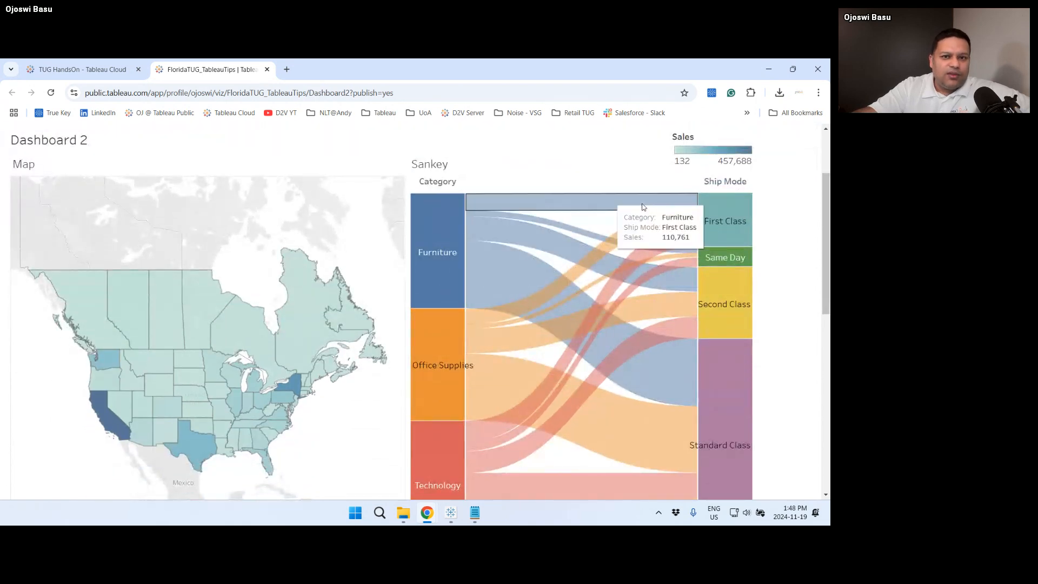
{"action": "scroll", "coordinate": [649, 216], "scroll_direction": "down", "scroll_amount": 1}
{"action": "scroll", "coordinate": [649, 270], "scroll_direction": "up", "scroll_amount": 3}
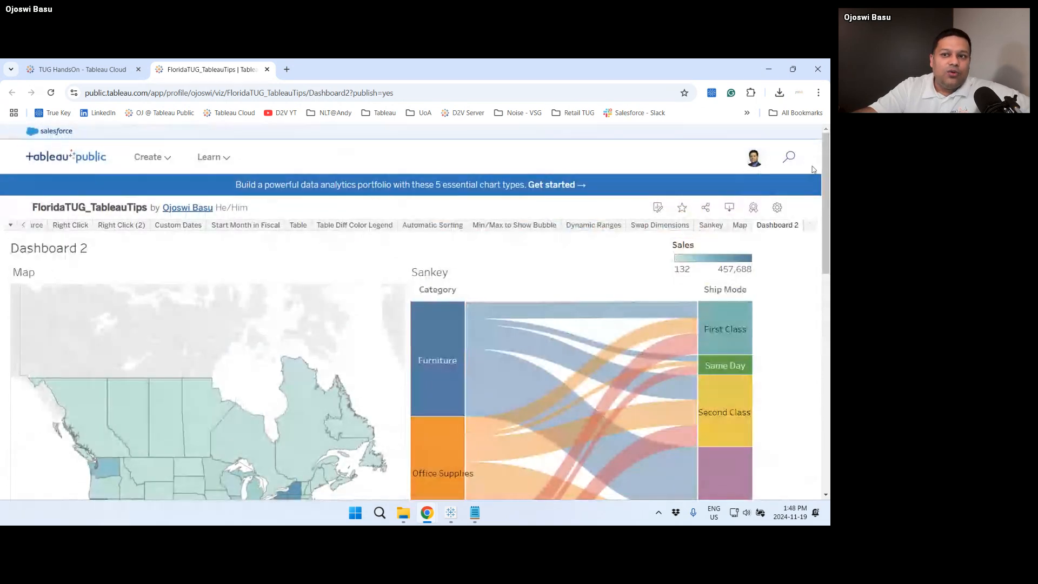
{"action": "left_click", "coordinate": [754, 158]}
{"action": "left_click", "coordinate": [733, 225]}
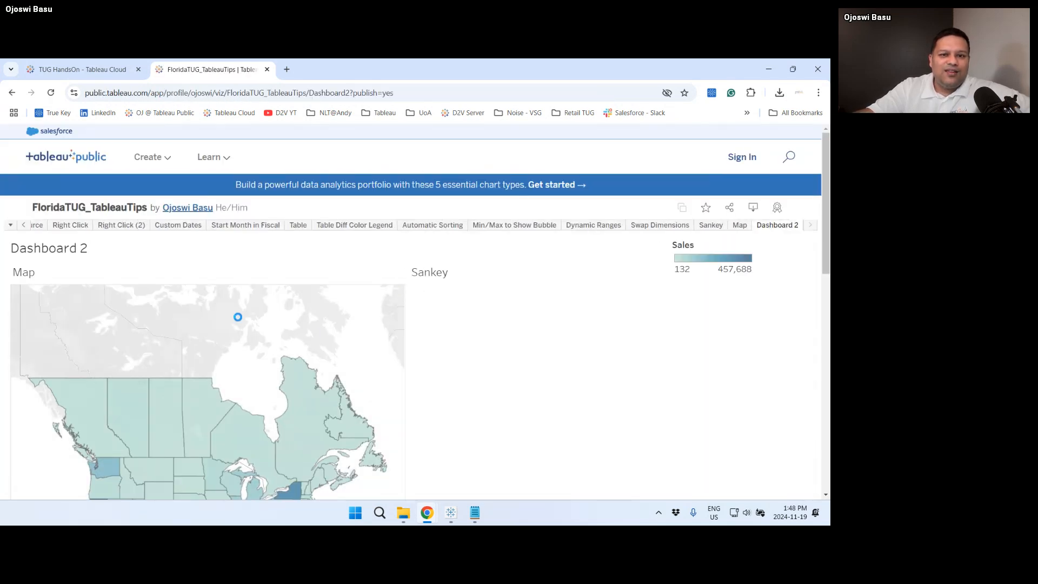
{"action": "scroll", "coordinate": [475, 295], "scroll_direction": "down", "scroll_amount": 1}
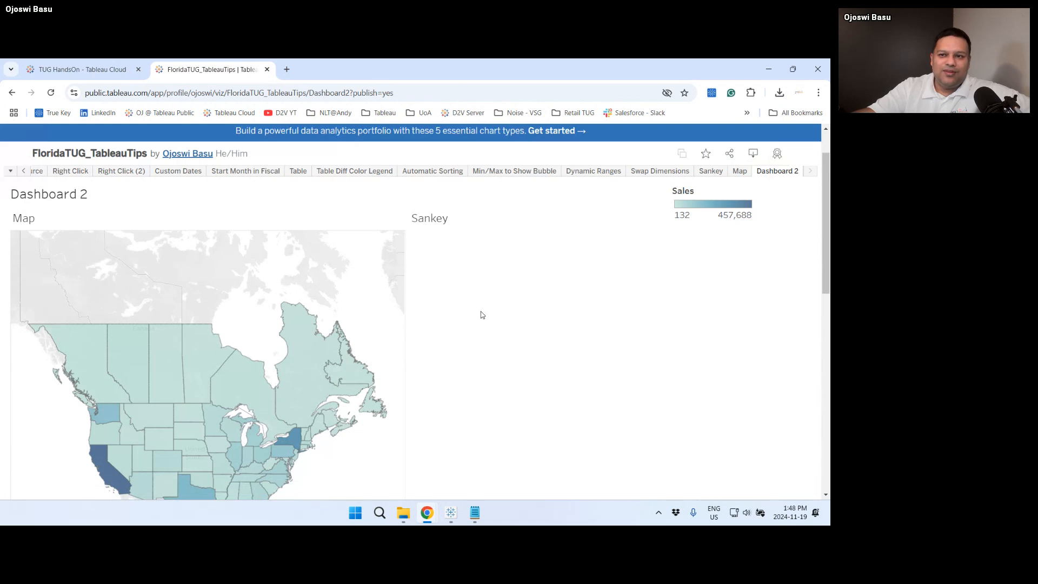
{"action": "scroll", "coordinate": [508, 304], "scroll_direction": "up", "scroll_amount": 1}
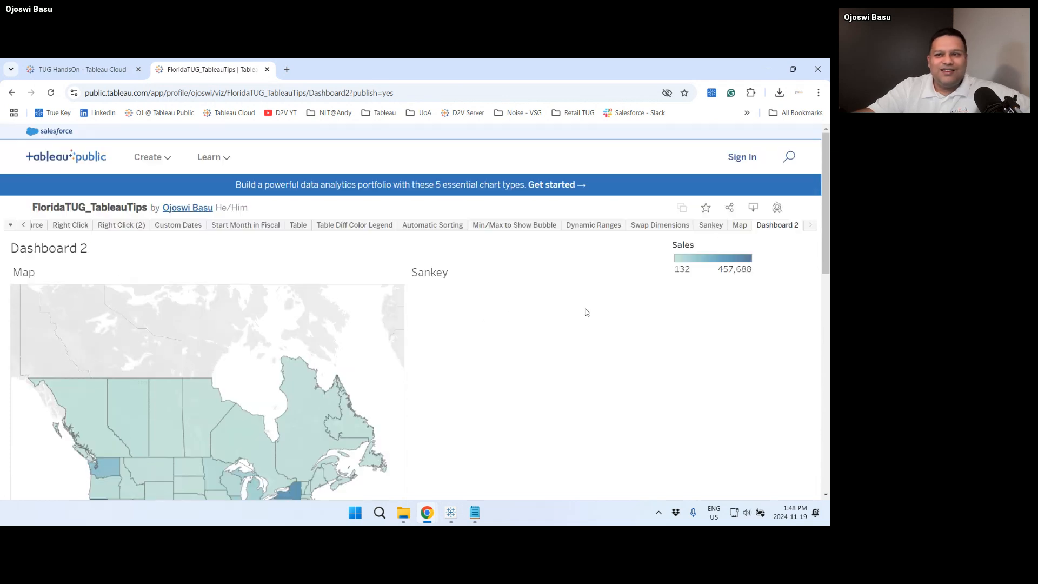
Try signing in to Tableau Public again, then close the sign-in tab.
{"action": "left_click", "coordinate": [739, 158]}
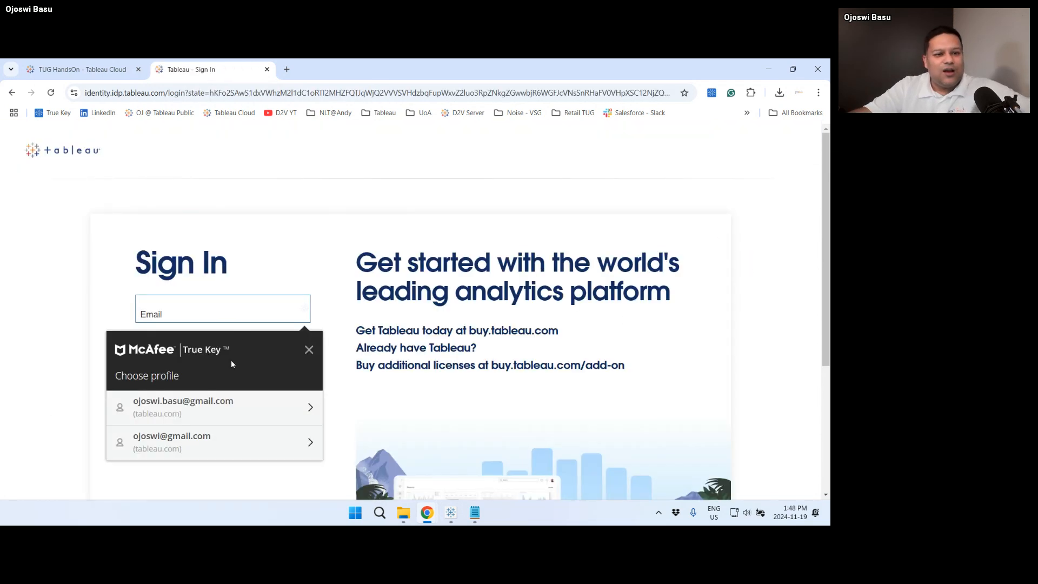
{"action": "left_click", "coordinate": [197, 413]}
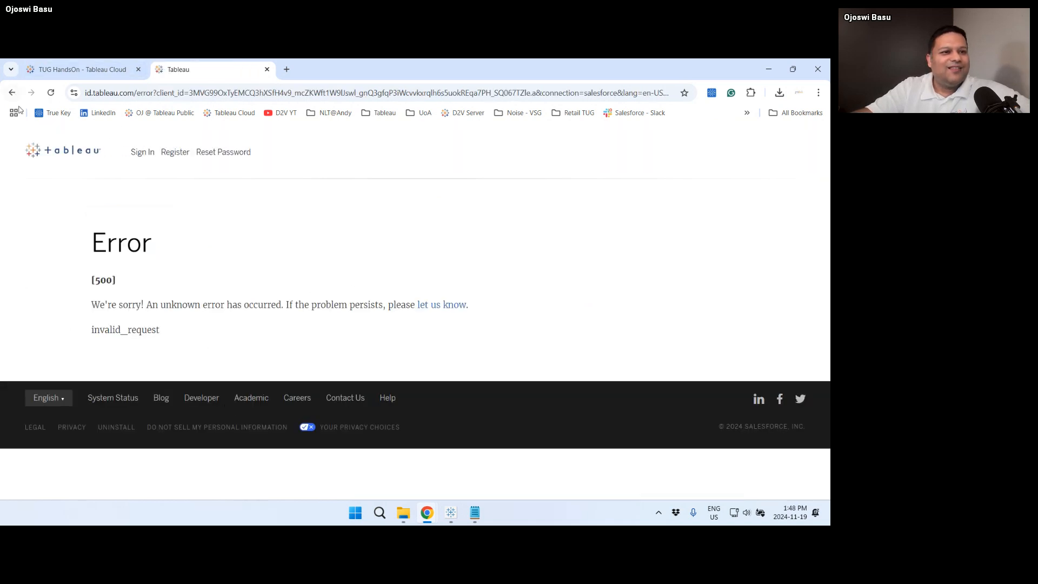
{"action": "left_click", "coordinate": [145, 154]}
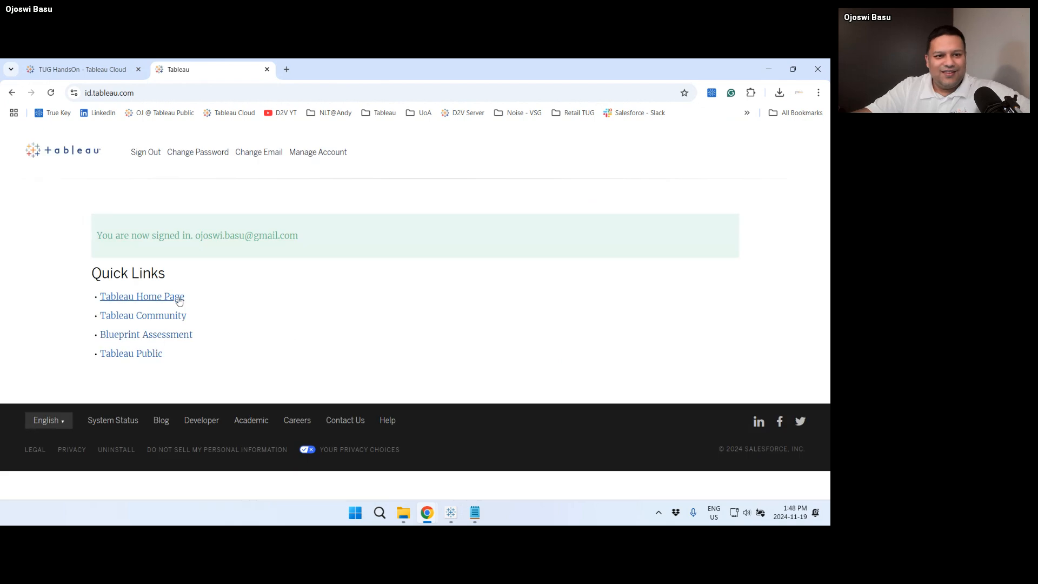
{"action": "left_click", "coordinate": [267, 69]}
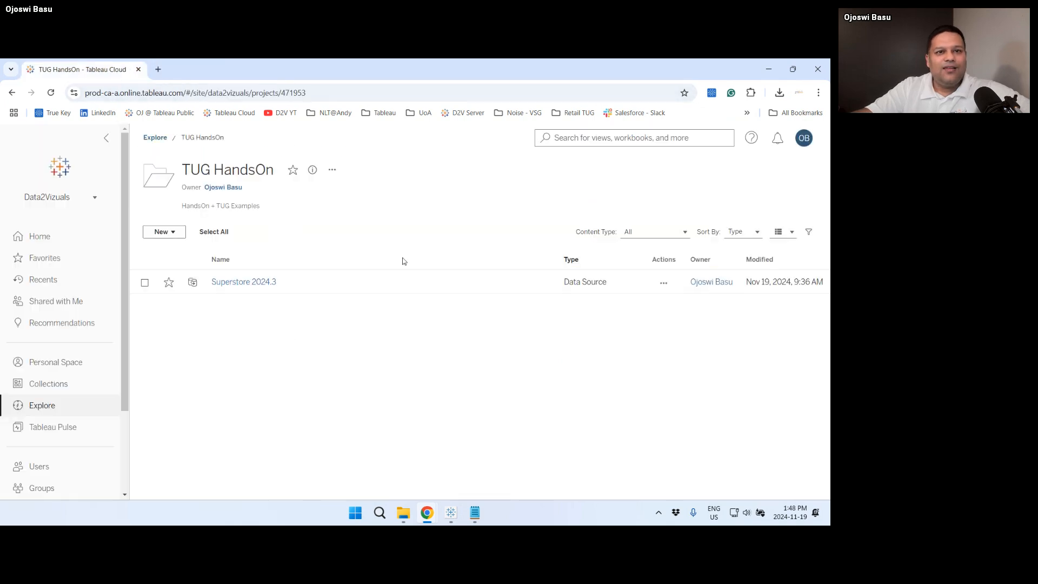
Return to Tableau Desktop and check the Server menu without choosing anything.
{"action": "left_click", "coordinate": [451, 513]}
{"action": "left_click", "coordinate": [223, 77]}
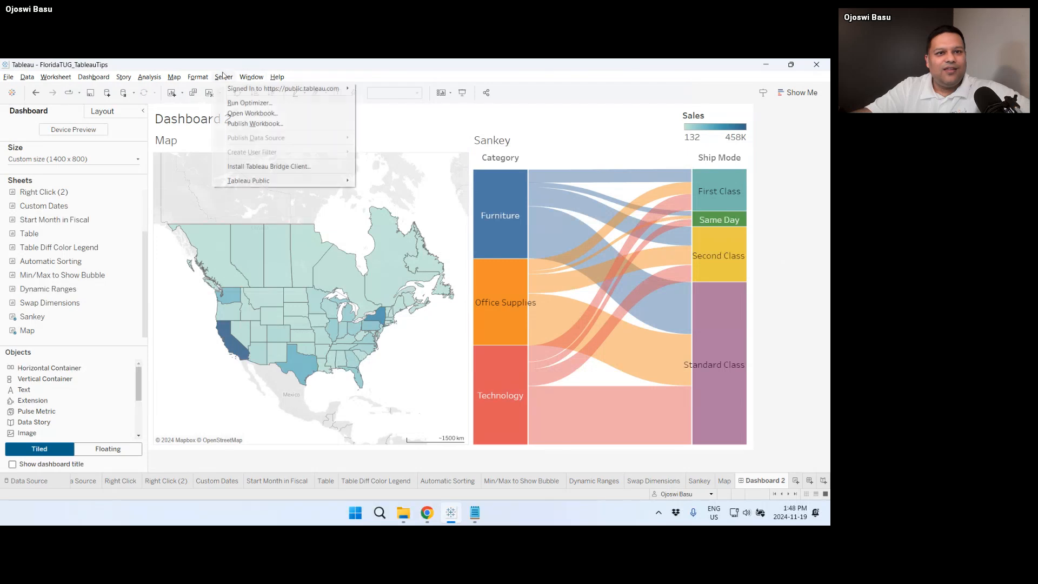
{"action": "mouse_move", "coordinate": [281, 88]}
{"action": "left_click", "coordinate": [812, 260]}
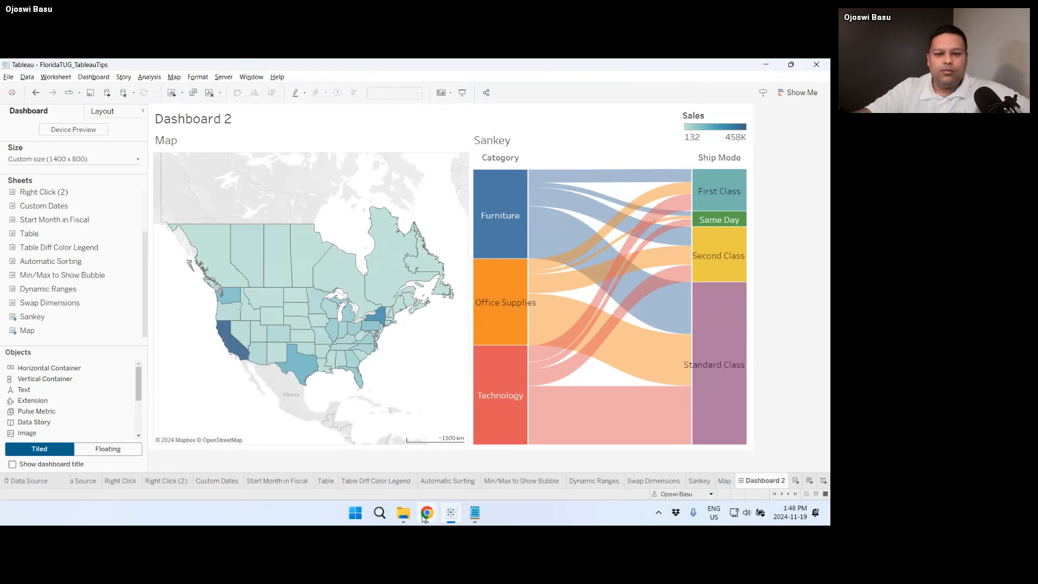
{"action": "mouse_move", "coordinate": [427, 516]}
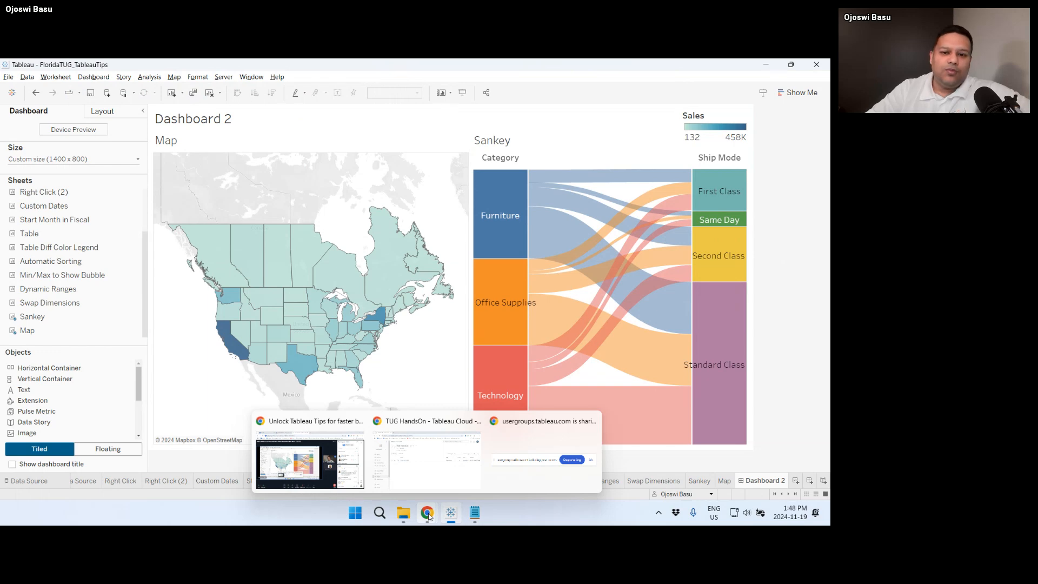
Open the Tableau Public profile in a new browser tab and copy its address.
{"action": "left_click", "coordinate": [321, 478]}
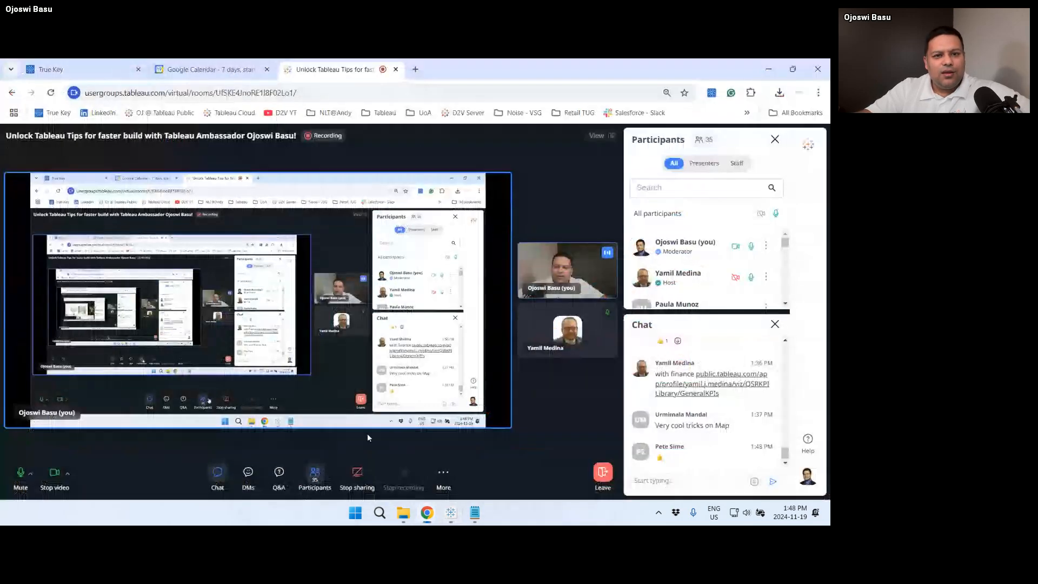
{"action": "left_click", "coordinate": [216, 69]}
{"action": "left_click", "coordinate": [409, 69]}
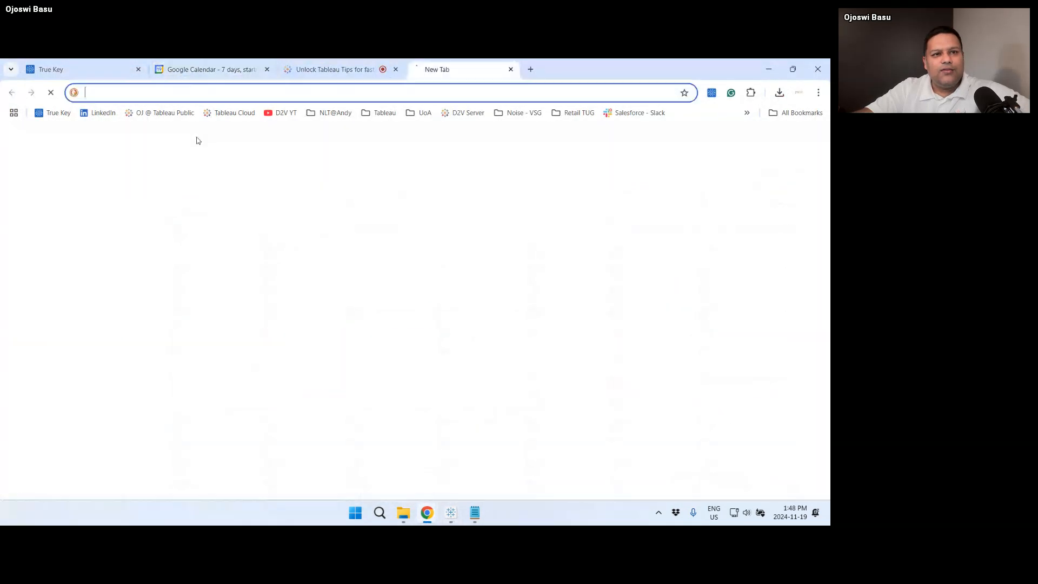
{"action": "left_click", "coordinate": [159, 113]}
{"action": "left_click", "coordinate": [257, 95]}
{"action": "key", "text": "ctrl+c"}
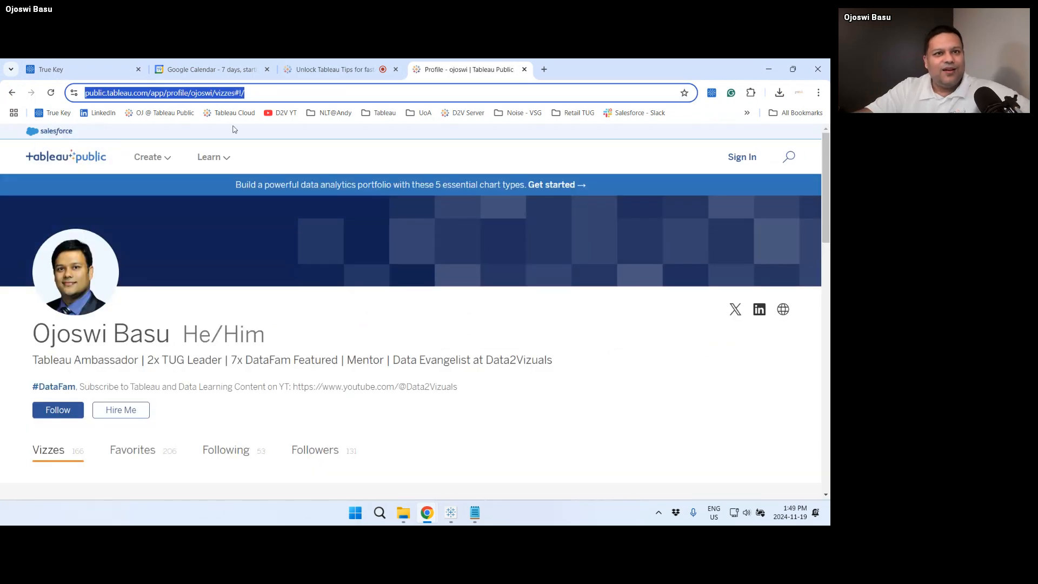
Paste the profile link into the virtual room chat, send it, and reload the profile tab.
{"action": "left_click", "coordinate": [326, 70]}
{"action": "left_click", "coordinate": [699, 473]}
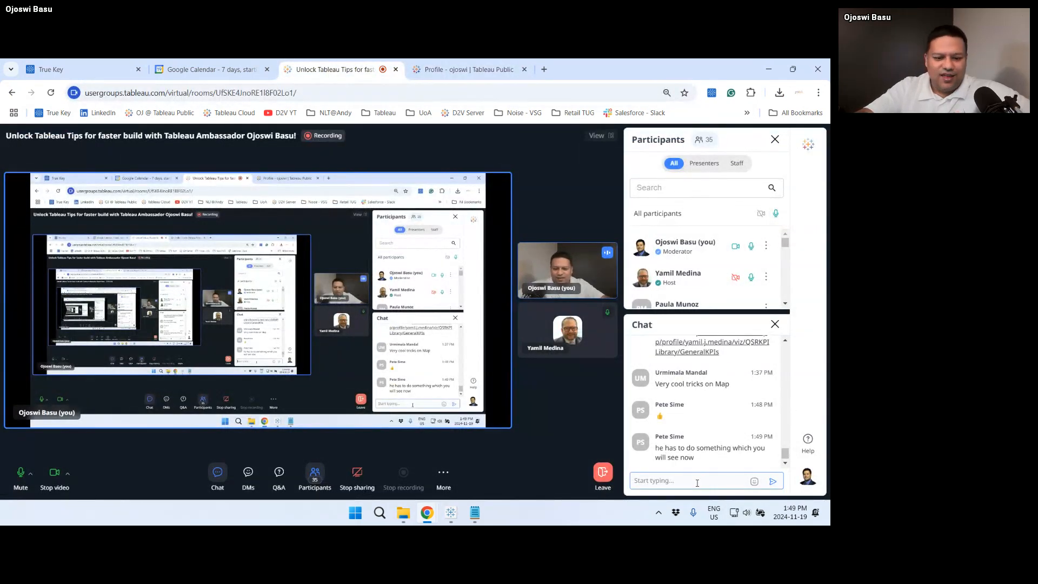
{"action": "key", "text": "ctrl+v"}
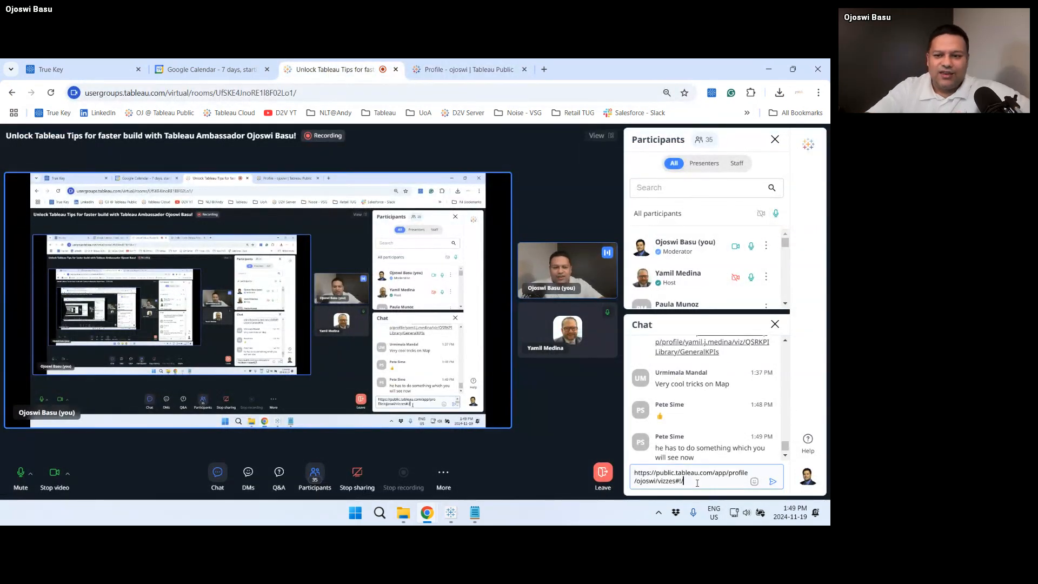
{"action": "left_click", "coordinate": [778, 481]}
{"action": "left_click", "coordinate": [447, 72]}
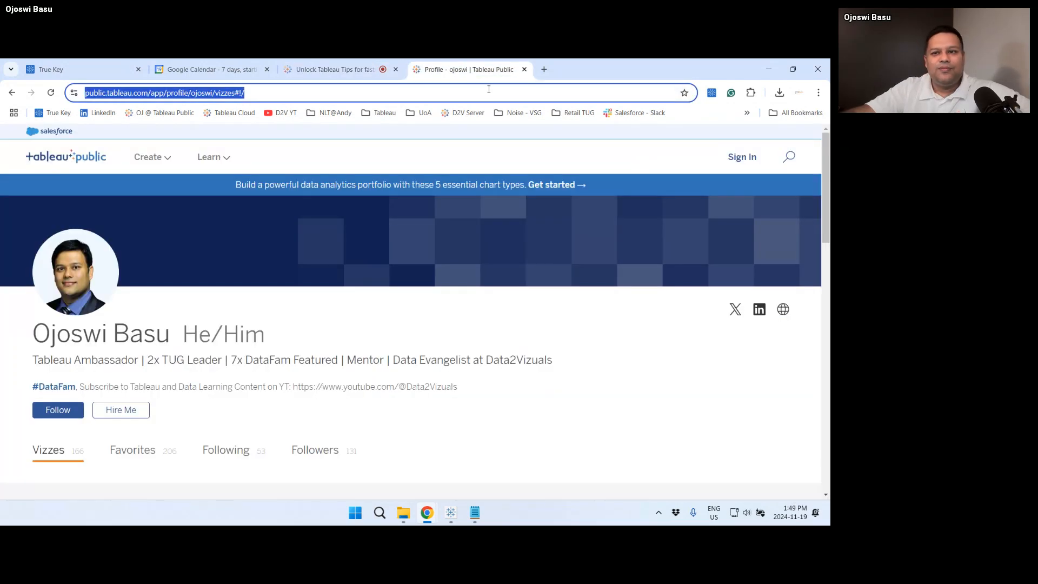
{"action": "left_click", "coordinate": [742, 156]}
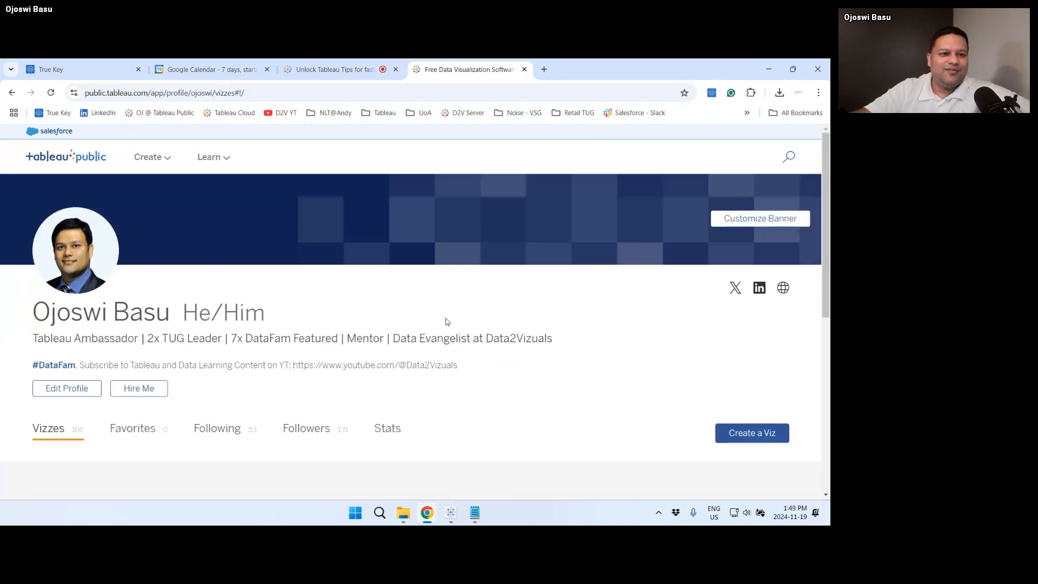
Scroll the profile to Vizzes, open FloridaTUG_TableauTips, and browse Dashboard 2.
{"action": "scroll", "coordinate": [445, 319], "scroll_direction": "down", "scroll_amount": 3}
{"action": "scroll", "coordinate": [625, 288], "scroll_direction": "up", "scroll_amount": 3}
{"action": "scroll", "coordinate": [641, 379], "scroll_direction": "down", "scroll_amount": 1}
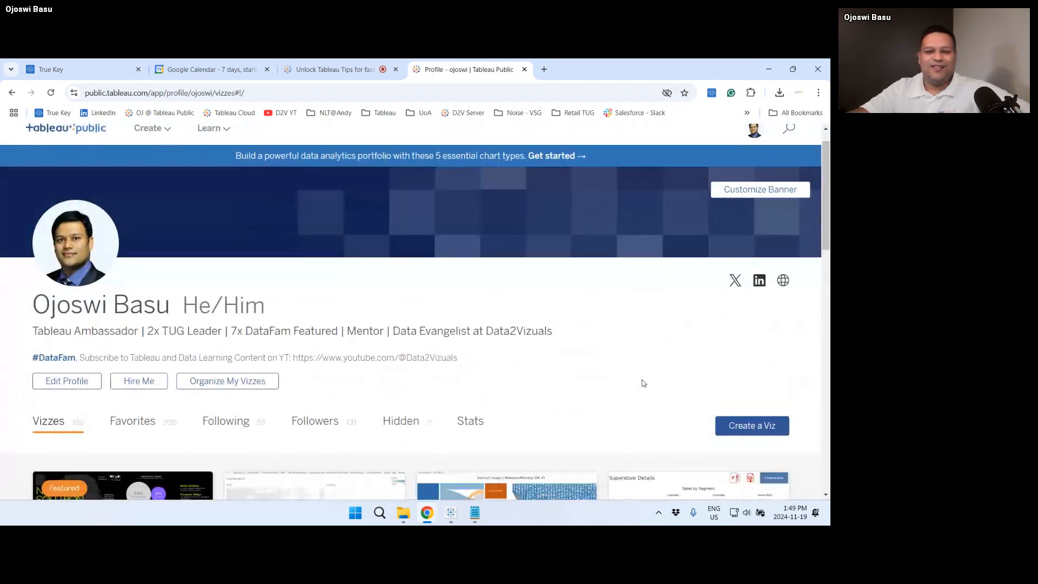
{"action": "scroll", "coordinate": [643, 383], "scroll_direction": "down", "scroll_amount": 3}
{"action": "scroll", "coordinate": [350, 386], "scroll_direction": "down", "scroll_amount": 1}
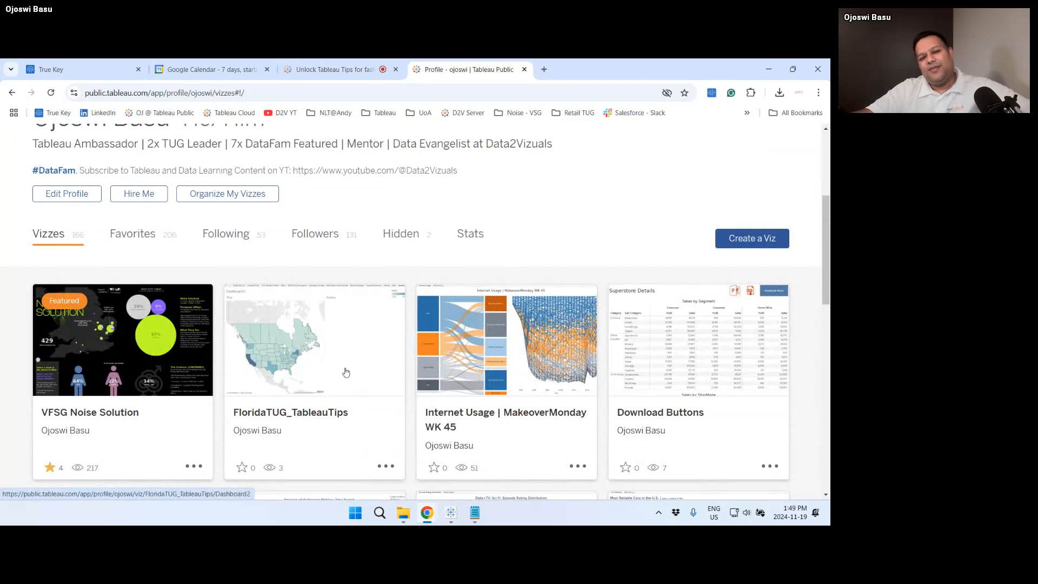
{"action": "scroll", "coordinate": [367, 441], "scroll_direction": "up", "scroll_amount": 2}
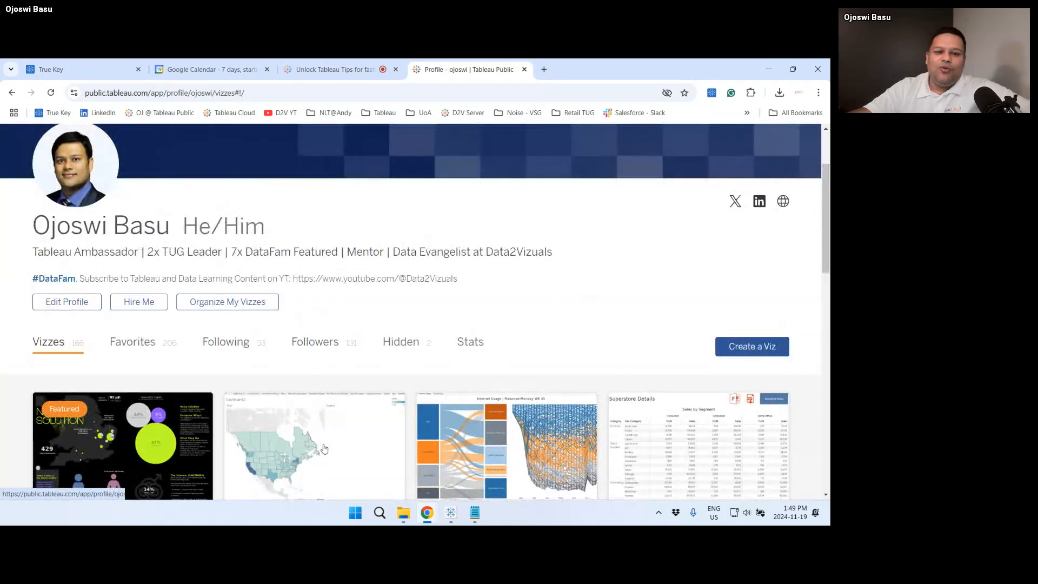
{"action": "left_click", "coordinate": [330, 443]}
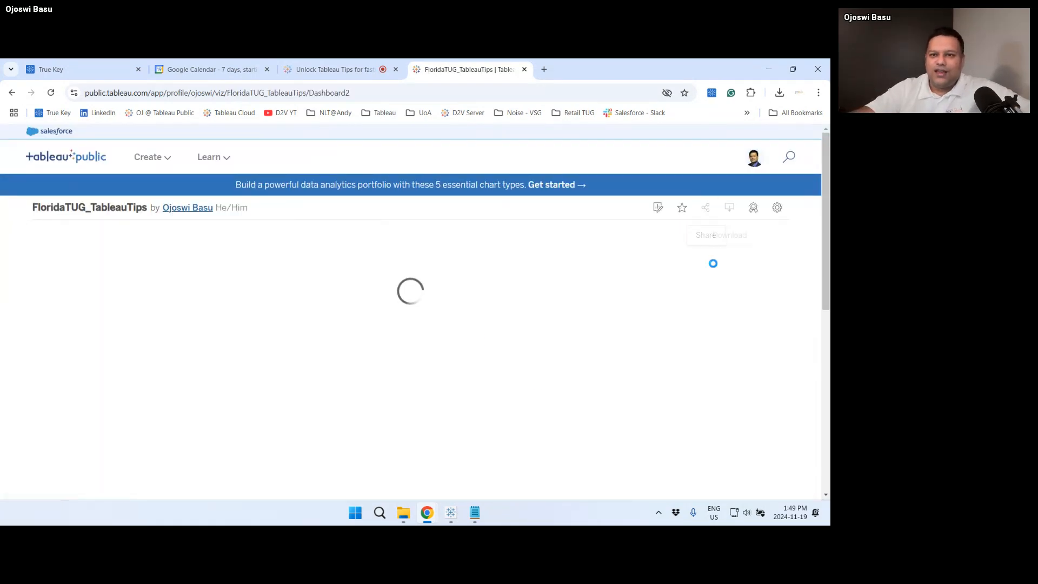
{"action": "scroll", "coordinate": [659, 352], "scroll_direction": "down", "scroll_amount": 2}
{"action": "scroll", "coordinate": [661, 352], "scroll_direction": "down", "scroll_amount": 1}
{"action": "scroll", "coordinate": [665, 348], "scroll_direction": "up", "scroll_amount": 2}
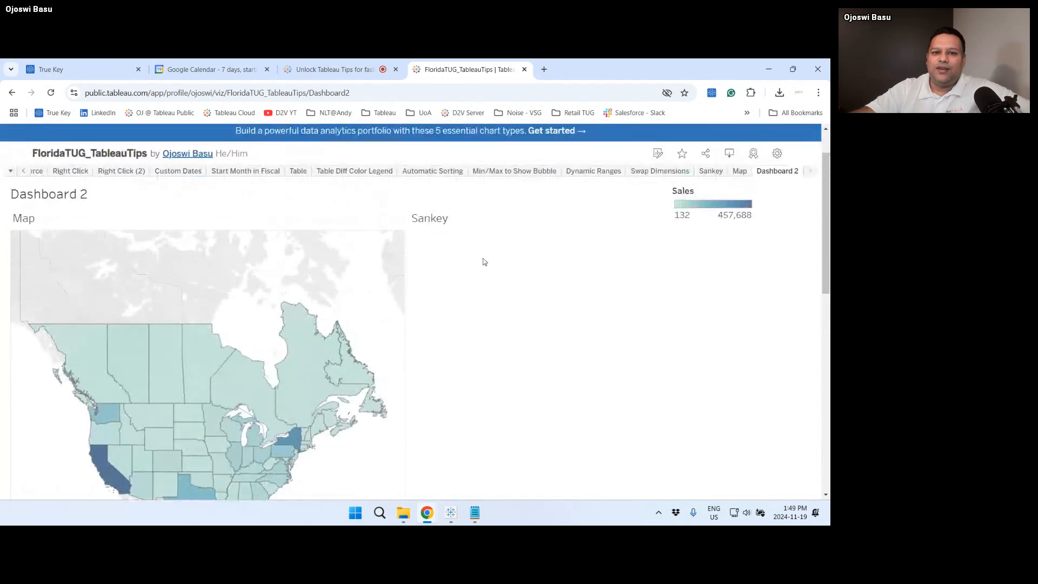
{"action": "scroll", "coordinate": [692, 330], "scroll_direction": "down", "scroll_amount": 3}
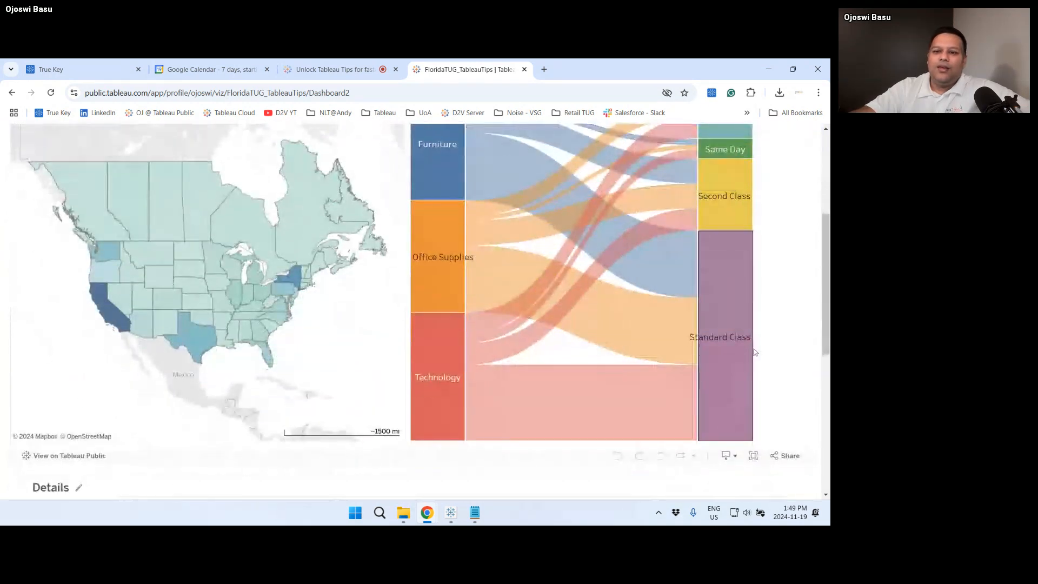
{"action": "scroll", "coordinate": [786, 389], "scroll_direction": "up", "scroll_amount": 3}
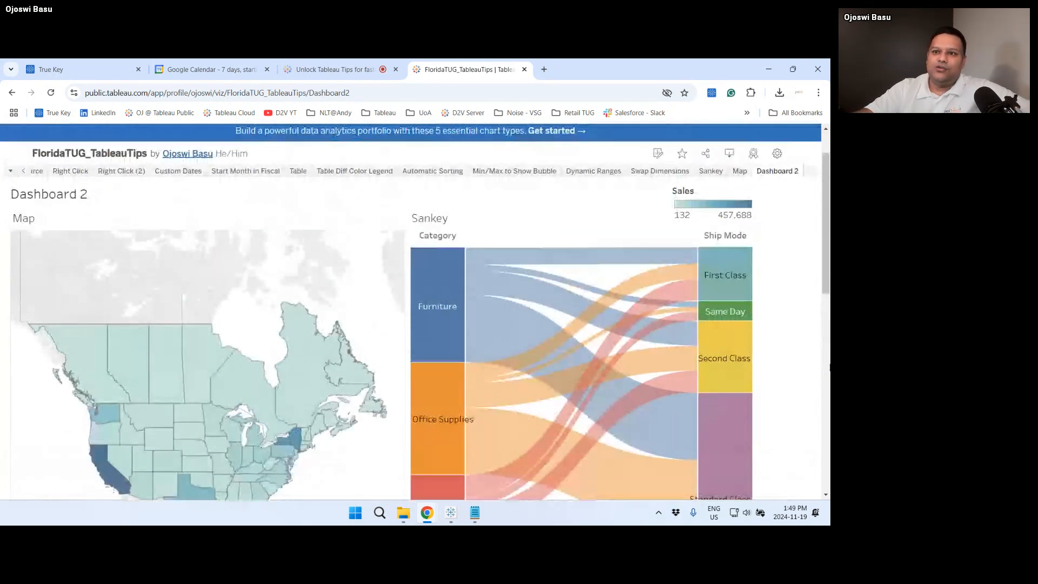
Turn on Allow Access in the viz settings so others can download or copy it.
{"action": "left_click", "coordinate": [777, 154]}
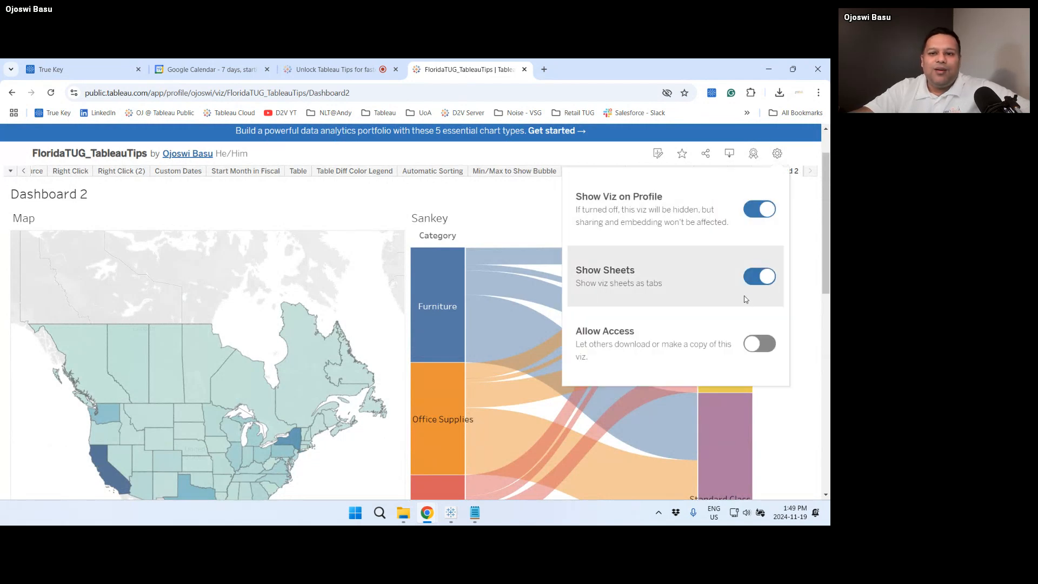
{"action": "left_click", "coordinate": [771, 347]}
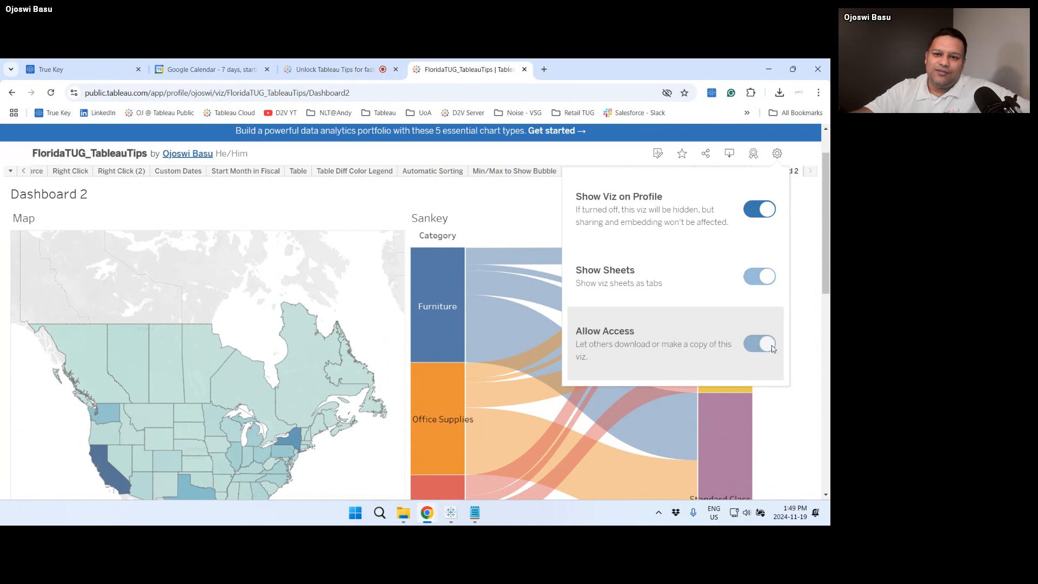
{"action": "left_click", "coordinate": [799, 246]}
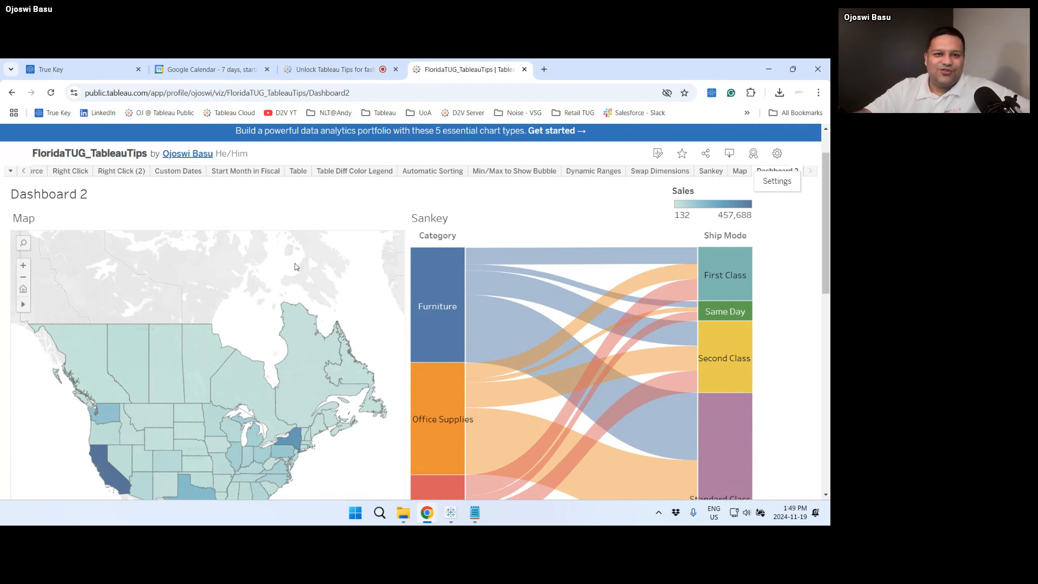
Toggle Allow Access off and back on, then return to Tableau Desktop.
{"action": "mouse_move", "coordinate": [451, 513]}
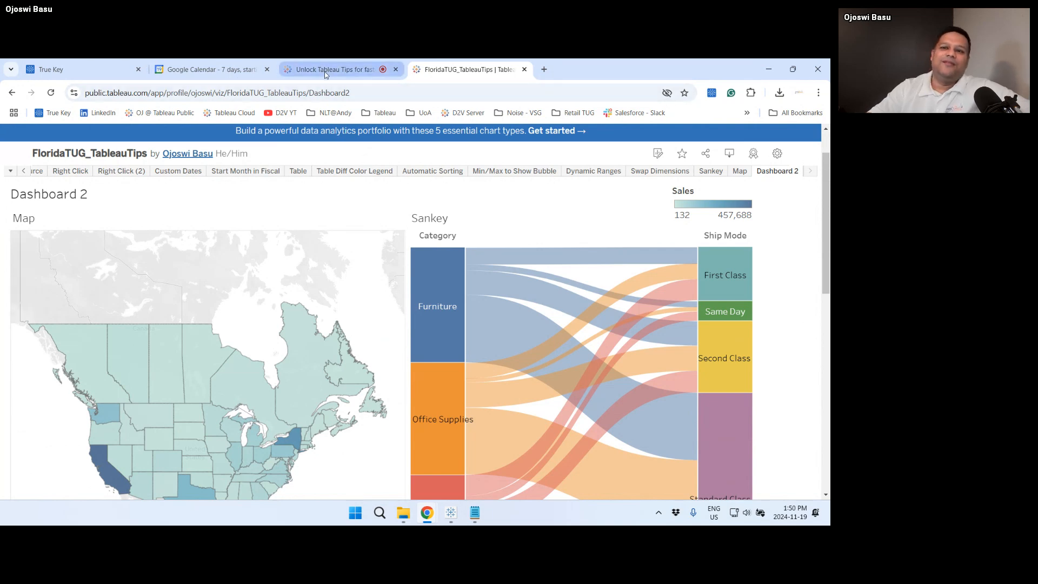
{"action": "left_click", "coordinate": [777, 154]}
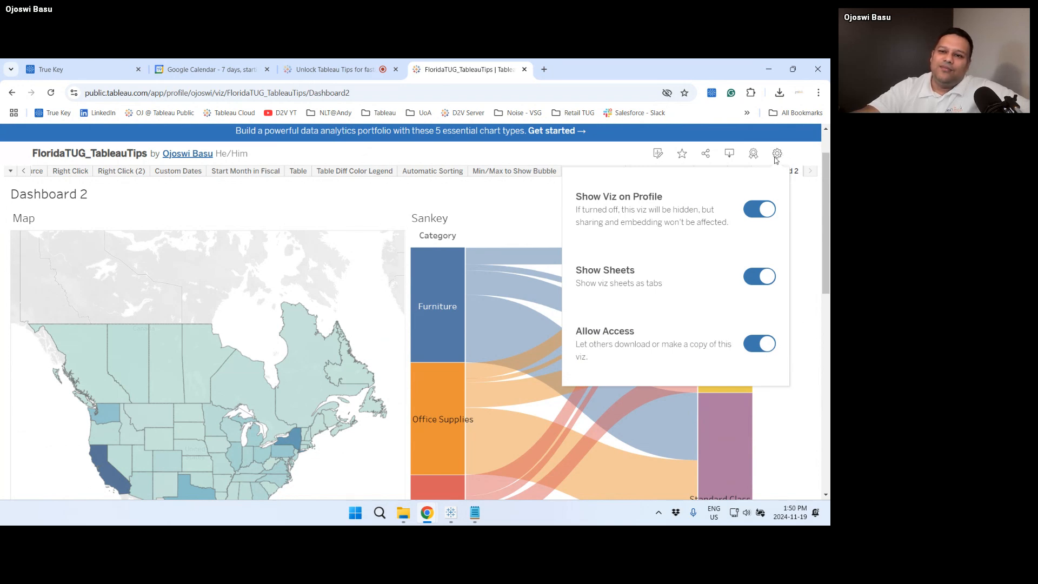
{"action": "left_click", "coordinate": [749, 350]}
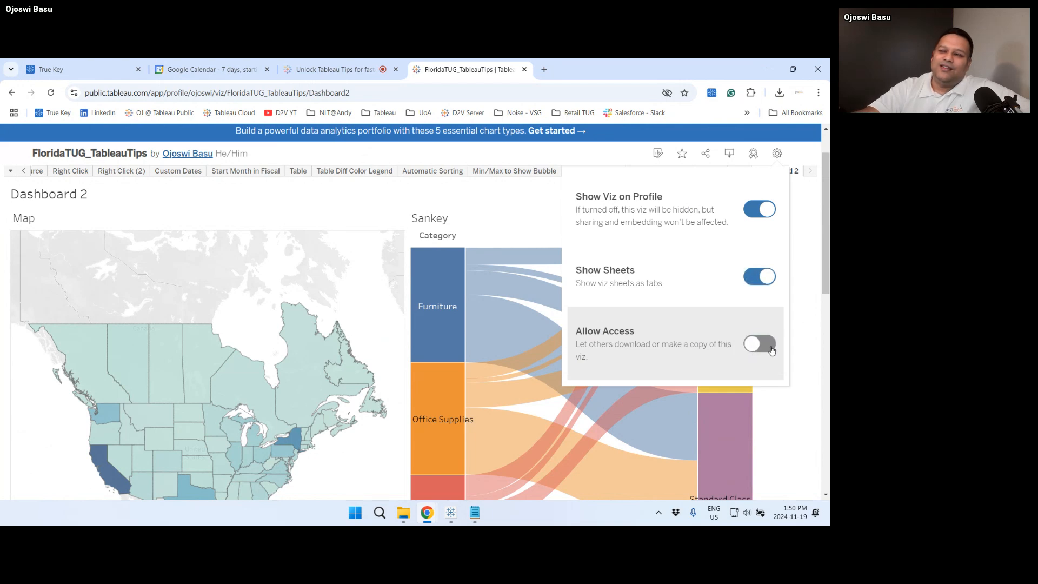
{"action": "left_click", "coordinate": [773, 350]}
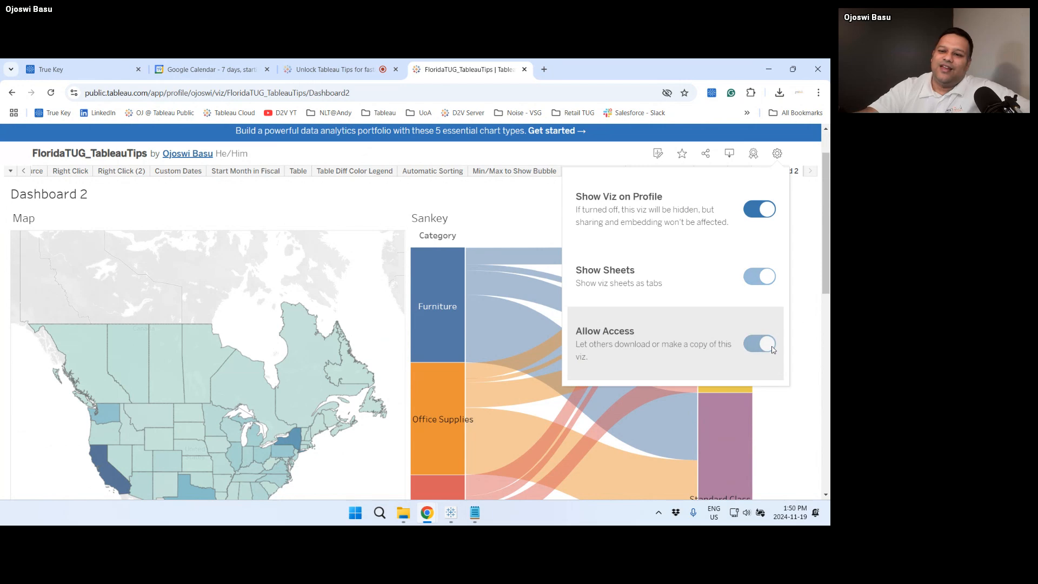
{"action": "left_click", "coordinate": [807, 328]}
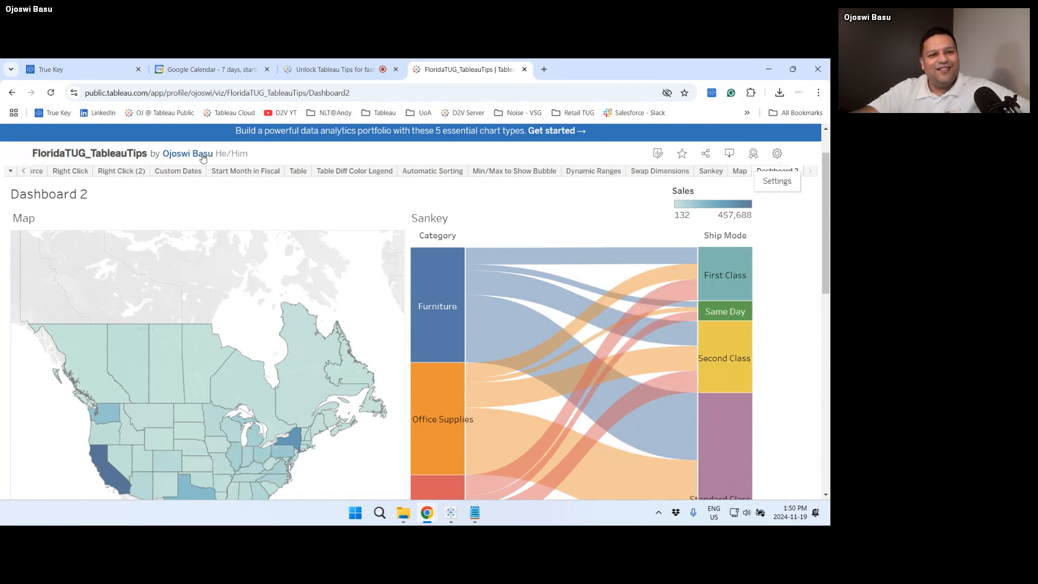
{"action": "left_click", "coordinate": [453, 520]}
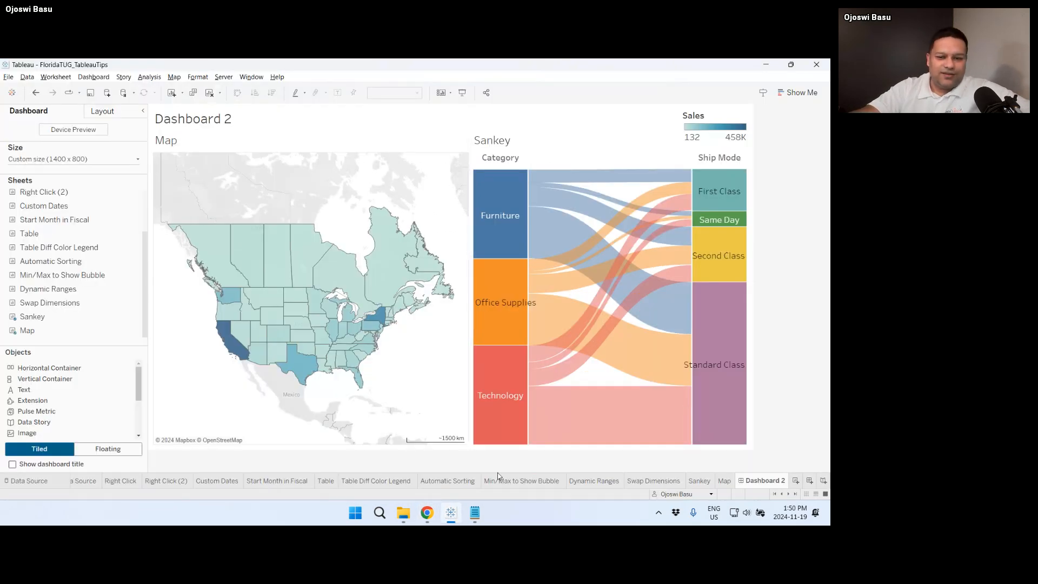
Open the About sheet and show it in Presentation Mode.
{"action": "left_click", "coordinate": [774, 494]}
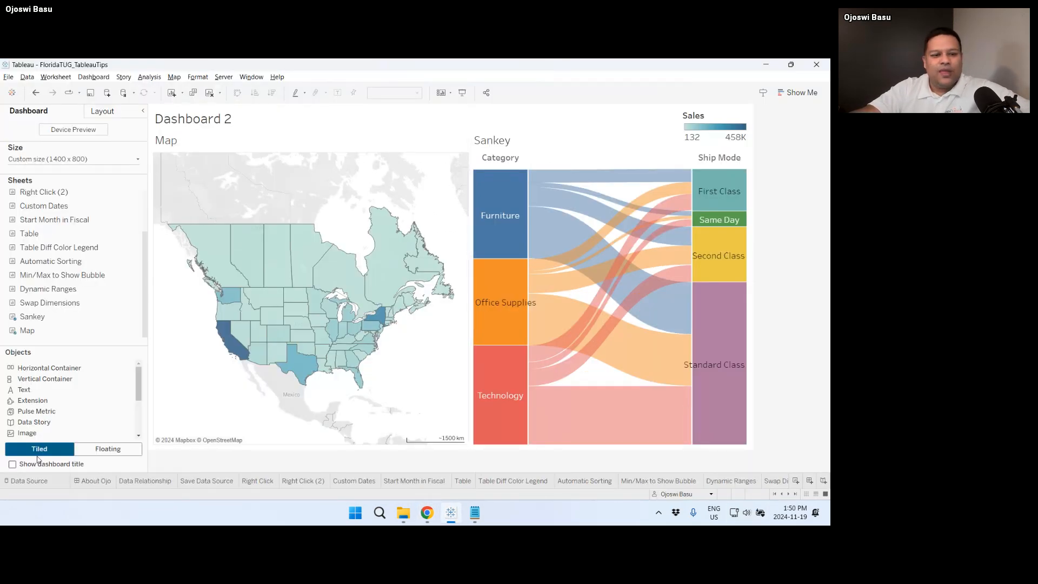
{"action": "left_click", "coordinate": [96, 481]}
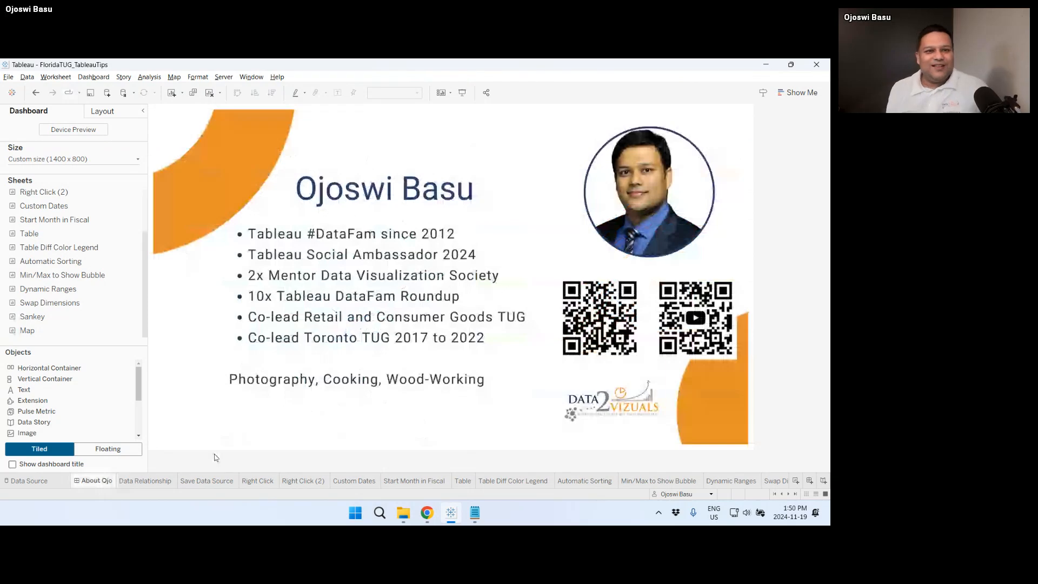
{"action": "left_click", "coordinate": [464, 93]}
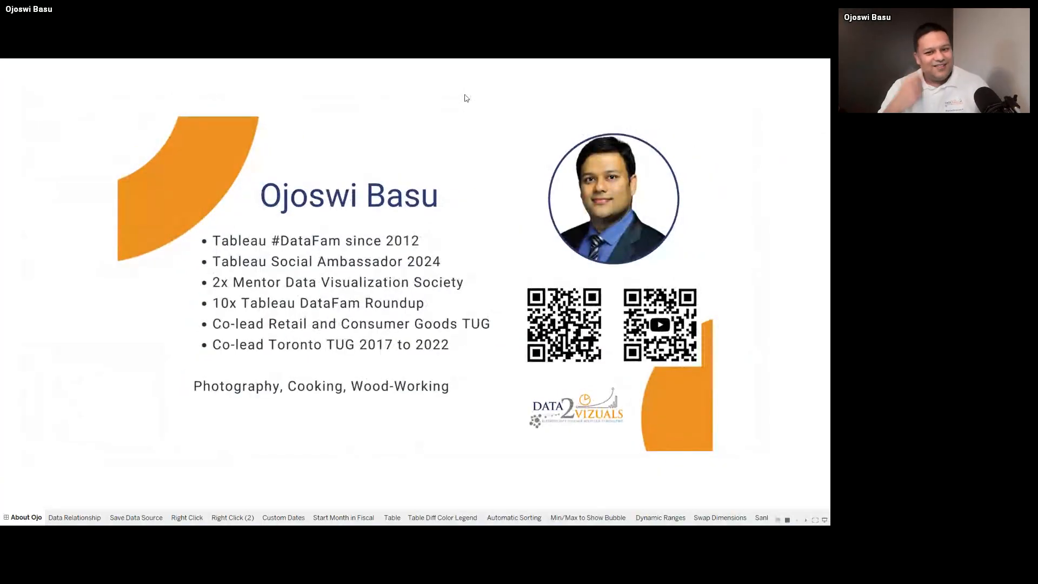
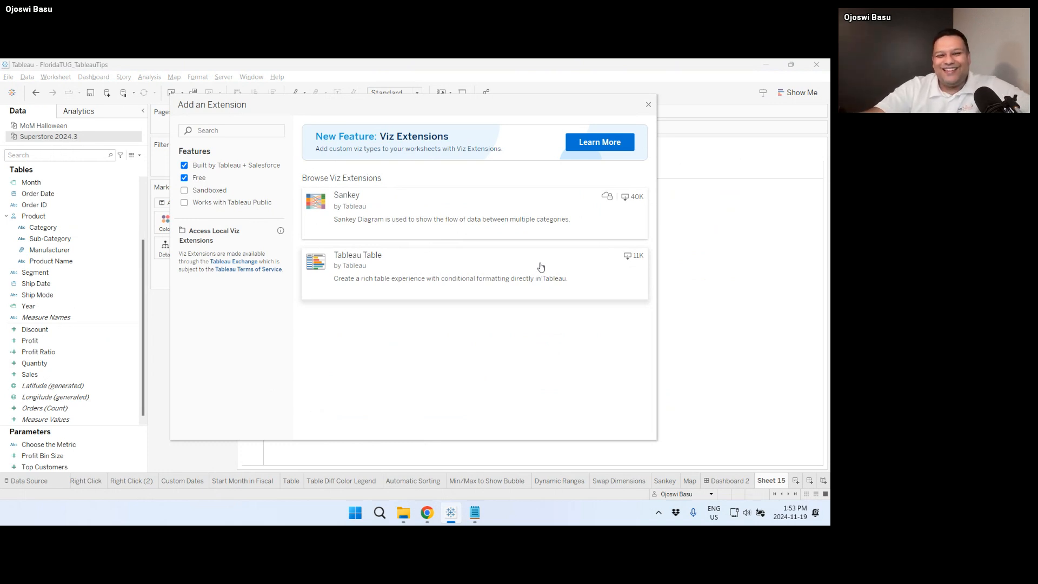
Add the Tableau Table viz extension to Sheet 15 and allow the network-enabled extension to run.
{"action": "left_click", "coordinate": [541, 267]}
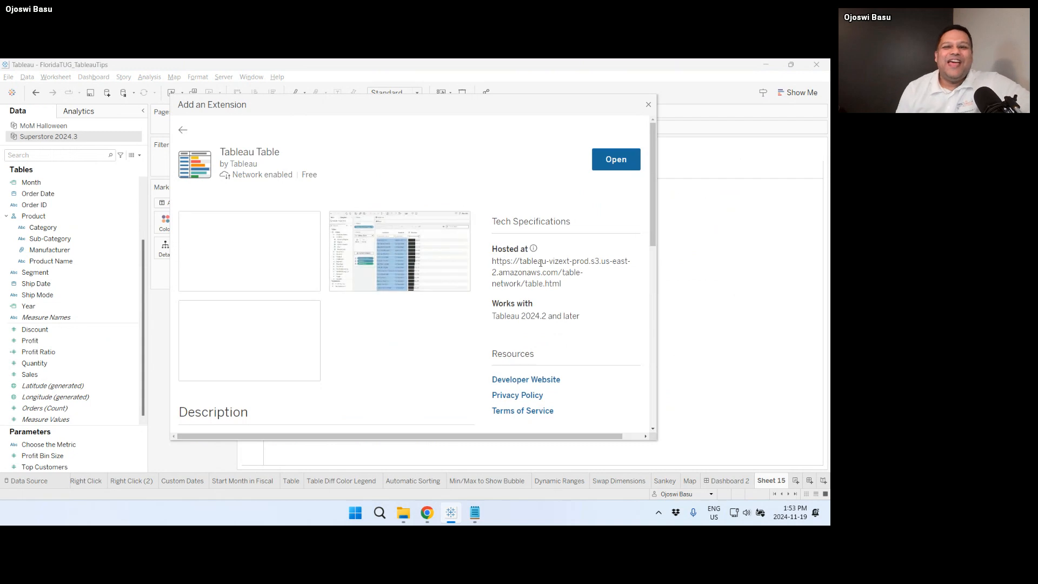
{"action": "left_click", "coordinate": [626, 162]}
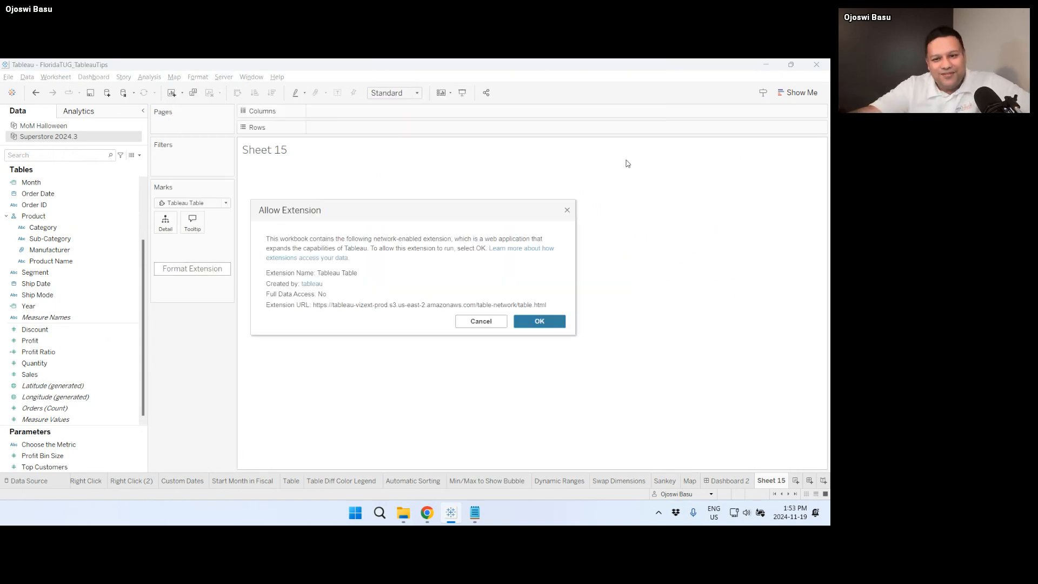
{"action": "left_click", "coordinate": [562, 326]}
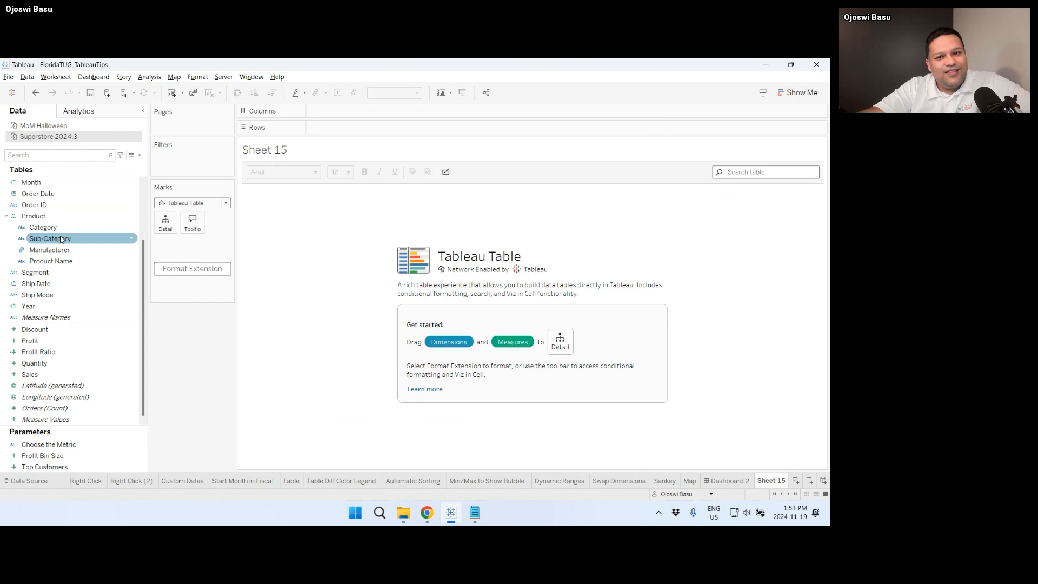
Put Sub-Category and SUM(Sales) into the Tableau Table extension.
{"action": "left_click_drag", "start_coordinate": [60, 238], "coordinate": [103, 222]}
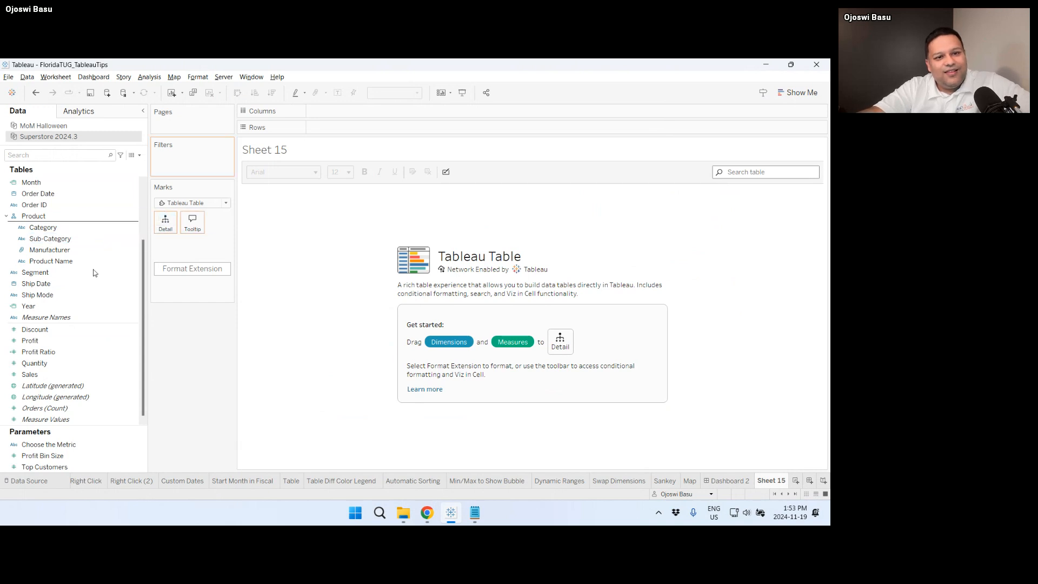
{"action": "left_click", "coordinate": [184, 269]}
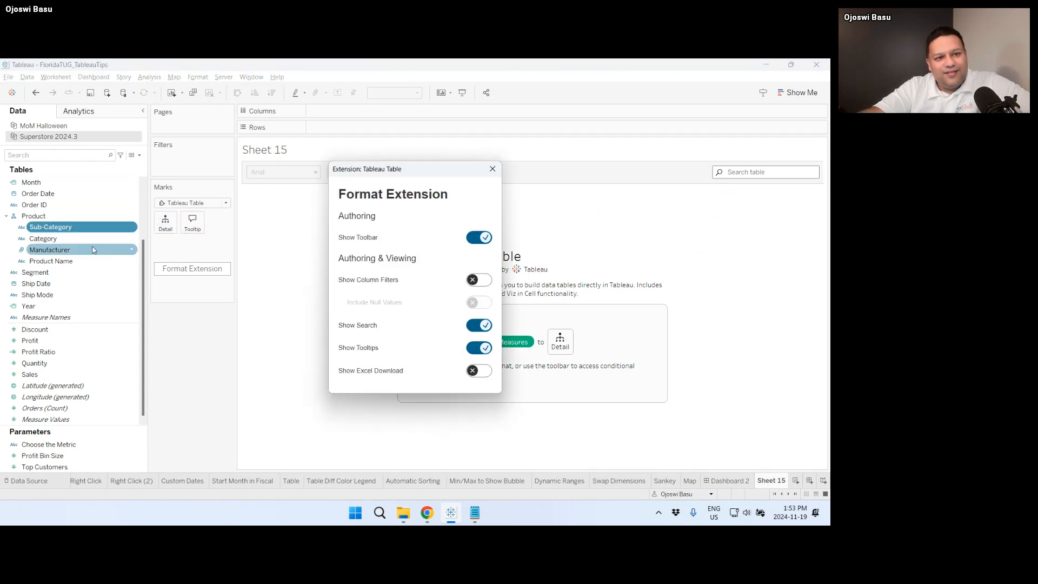
{"action": "left_click", "coordinate": [493, 168]}
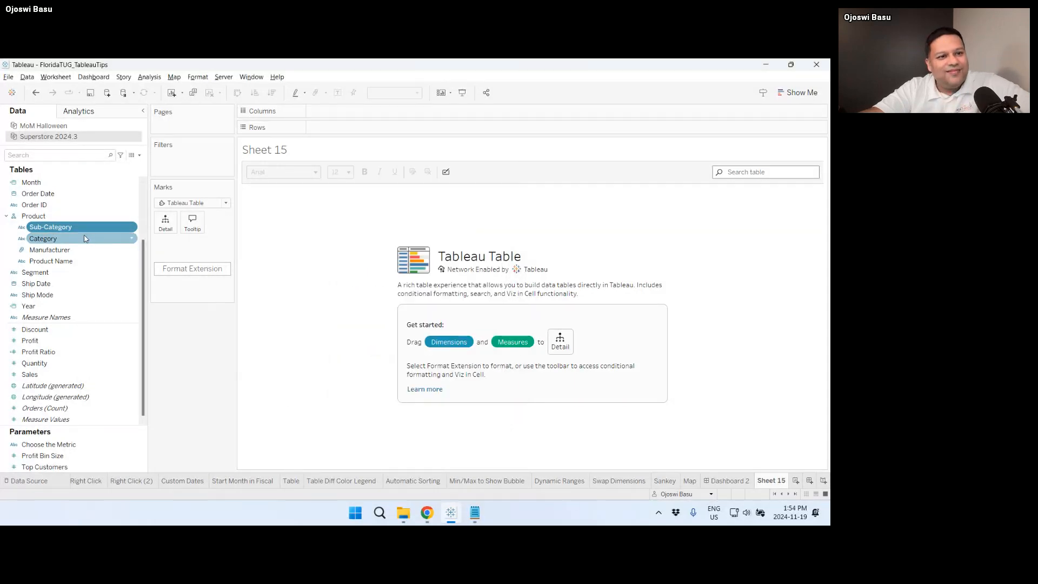
{"action": "left_click_drag", "start_coordinate": [73, 227], "coordinate": [168, 221]}
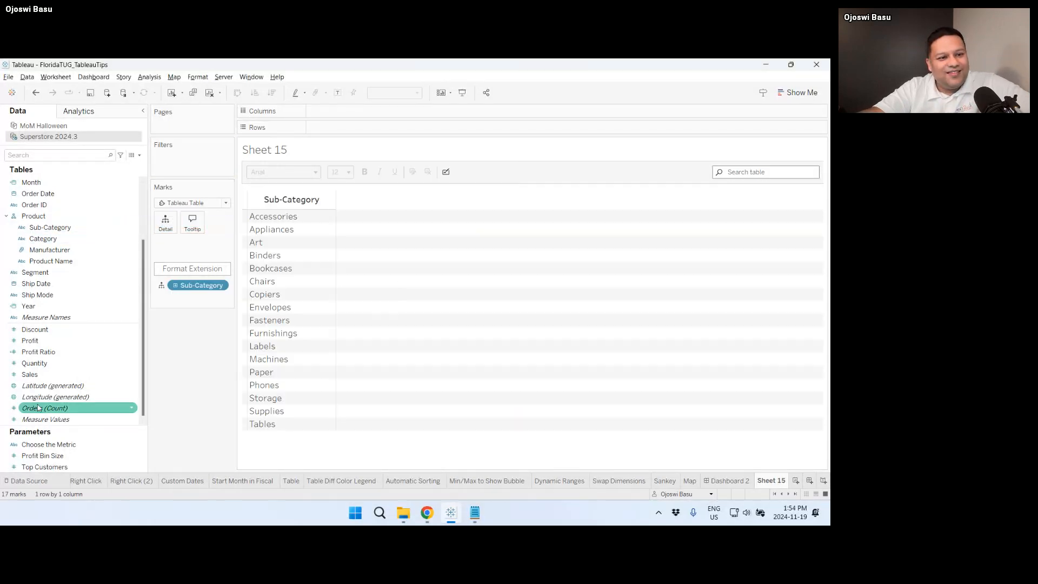
{"action": "left_click_drag", "start_coordinate": [40, 375], "coordinate": [166, 221]}
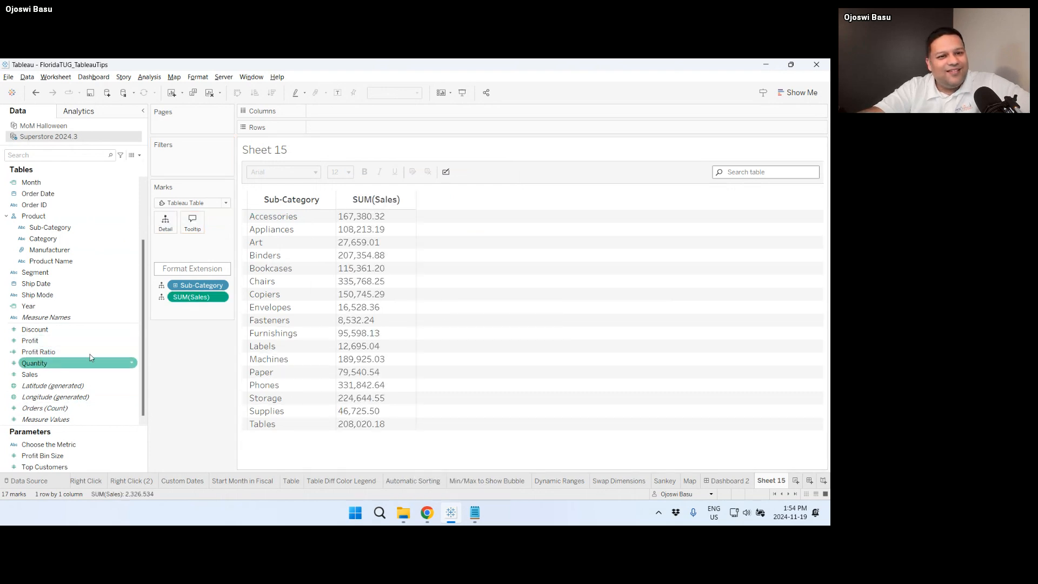
Turn on Show Column Filters, then try the sales range slider and reset it.
{"action": "left_click", "coordinate": [192, 268]}
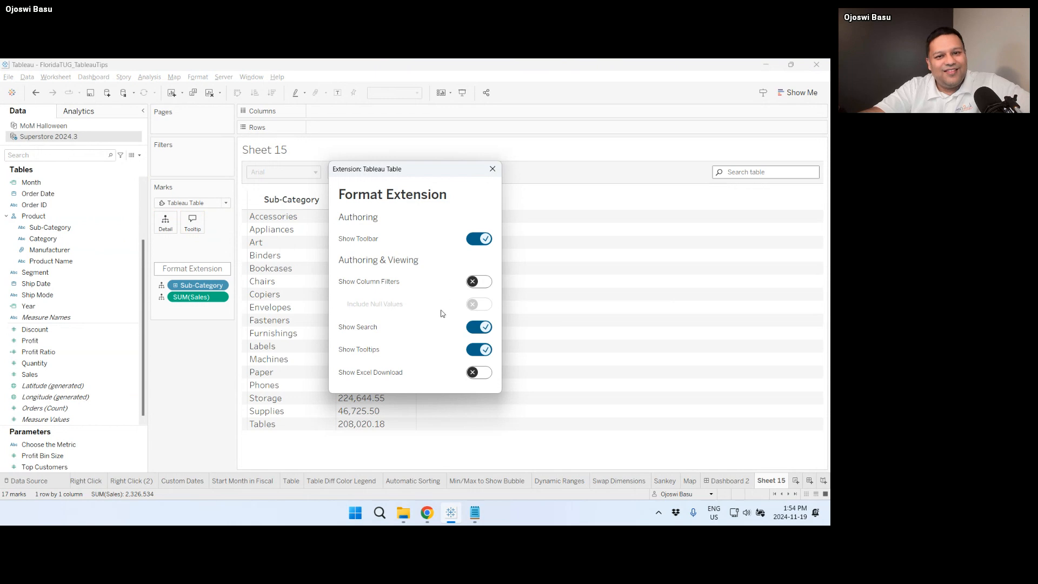
{"action": "left_click", "coordinate": [481, 284]}
{"action": "left_click", "coordinate": [493, 169]}
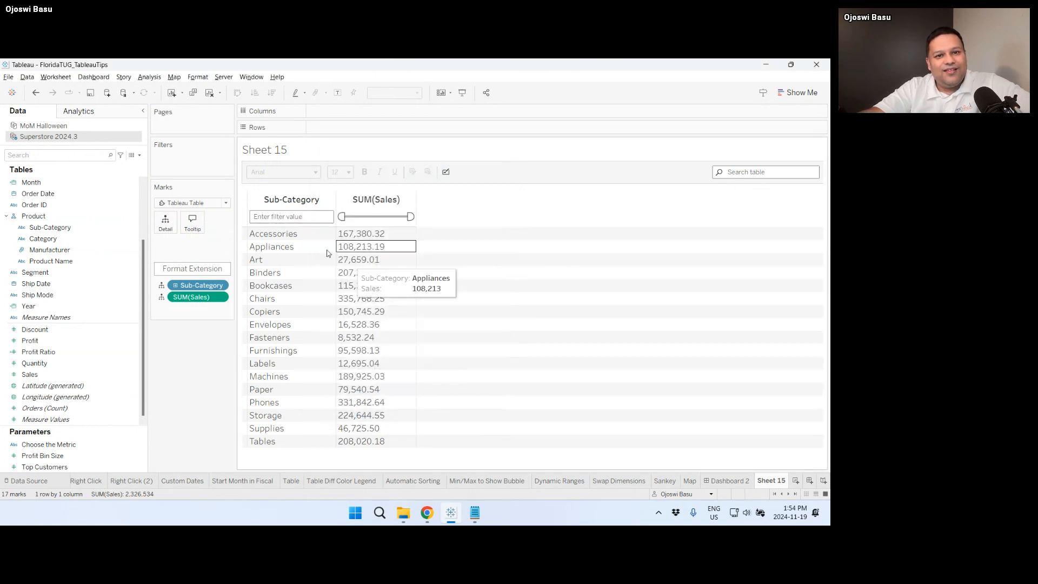
{"action": "left_click_drag", "start_coordinate": [342, 216], "coordinate": [357, 216]}
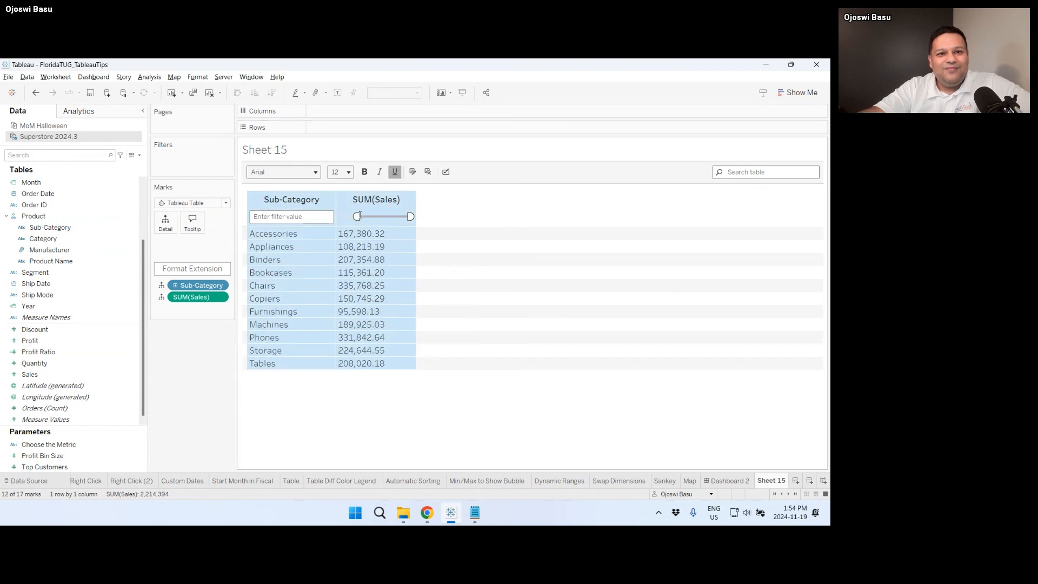
{"action": "left_click_drag", "start_coordinate": [357, 217], "coordinate": [341, 216]}
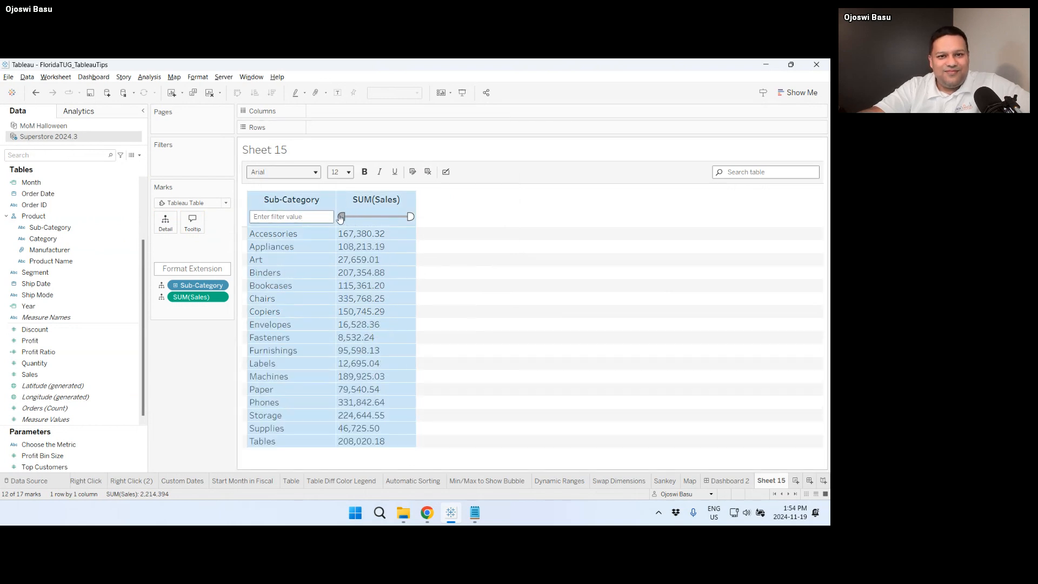
Filter sub-categories by 'ART' and 'AIR', then clear the filter so all 17 rows return.
{"action": "left_click", "coordinate": [298, 217]}
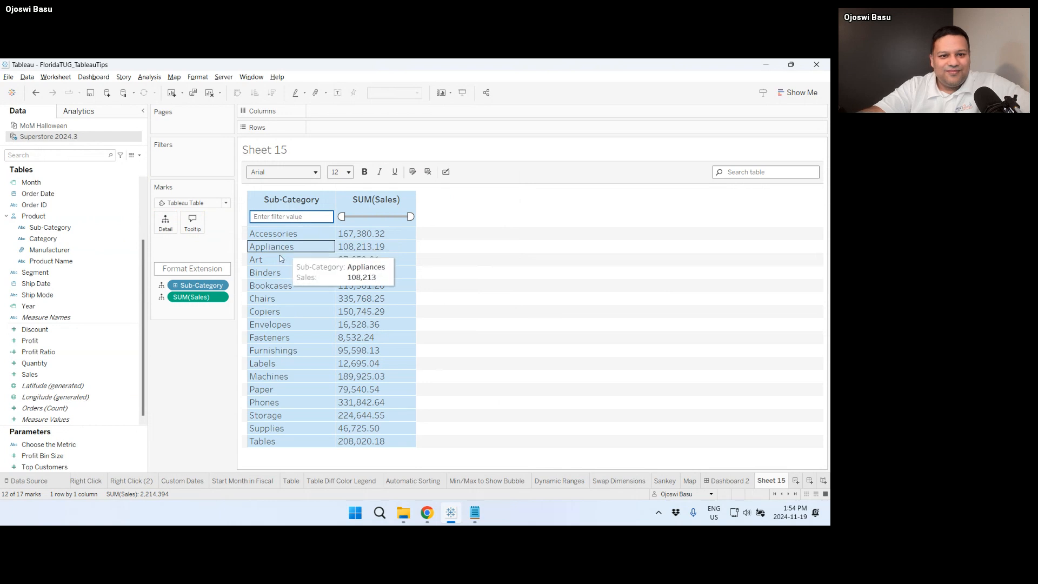
{"action": "type", "text": "AR"}
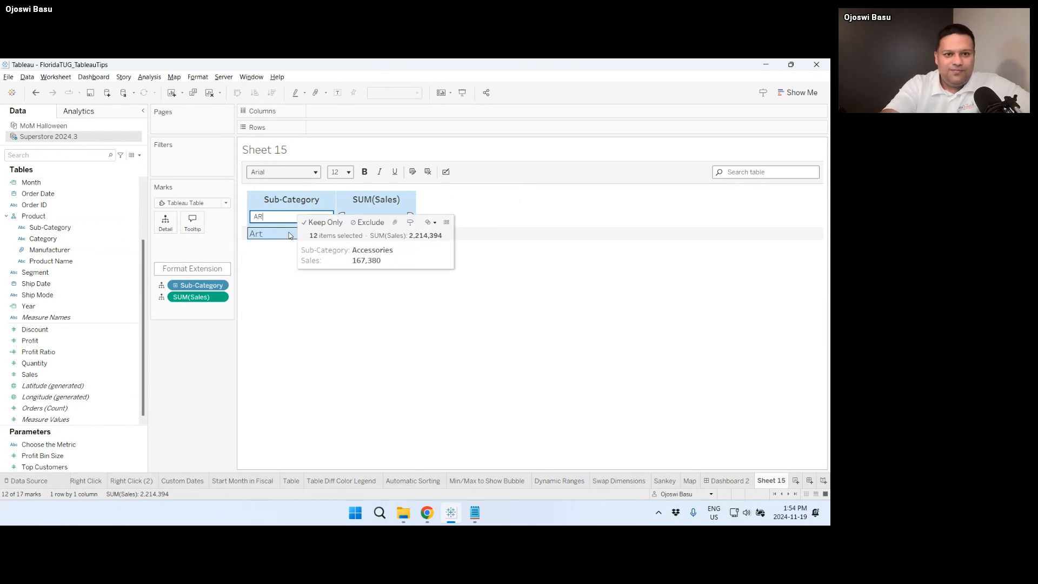
{"action": "type", "text": "T"}
{"action": "key", "text": "BackSpace"}
{"action": "key", "text": "BackSpace"}
{"action": "key", "text": "BackSpace"}
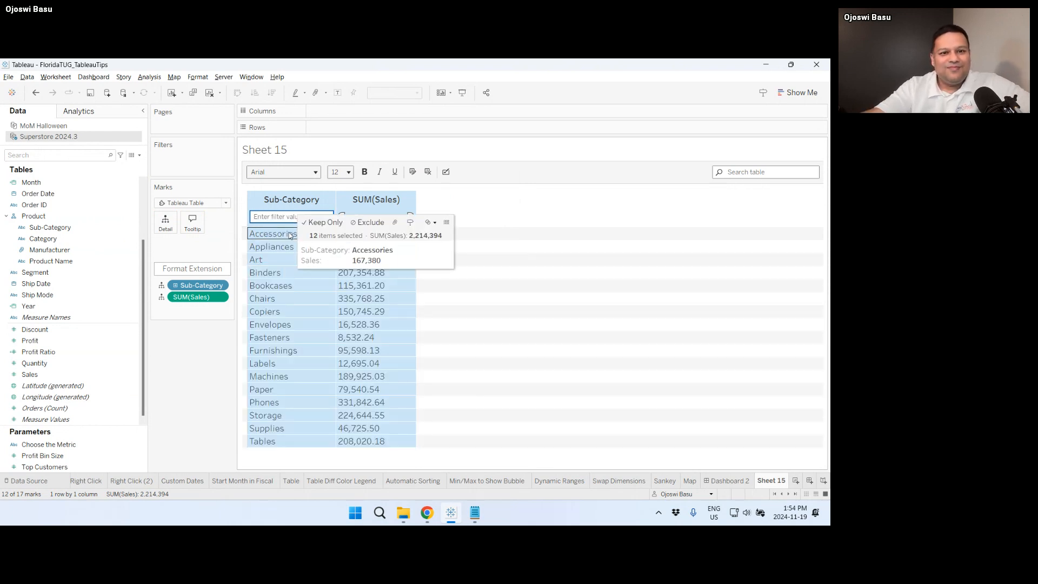
{"action": "type", "text": "AIR"}
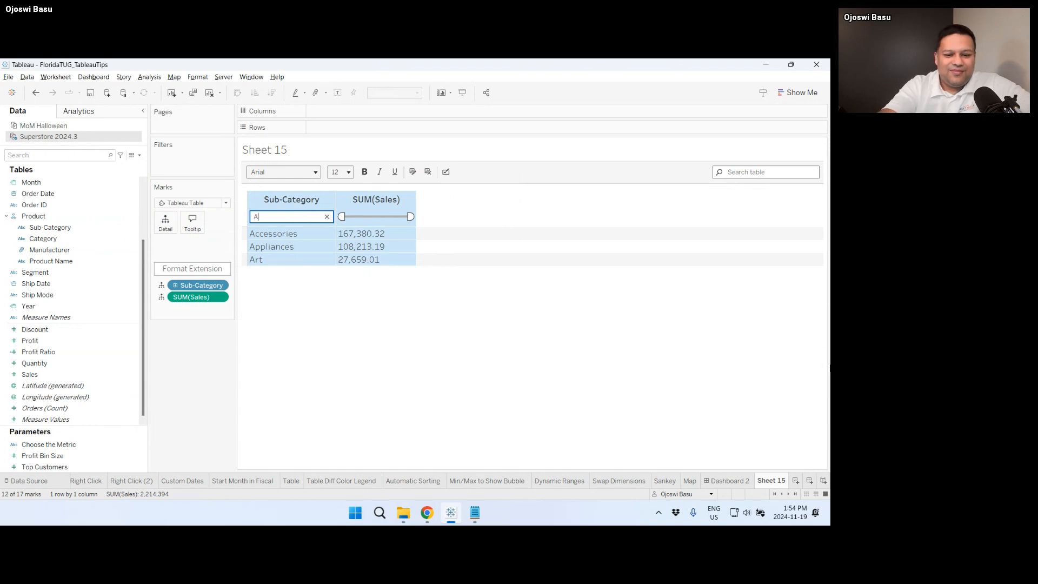
{"action": "key", "text": "BackSpace"}
{"action": "key", "text": "BackSpace"}
{"action": "key", "text": "BackSpace"}
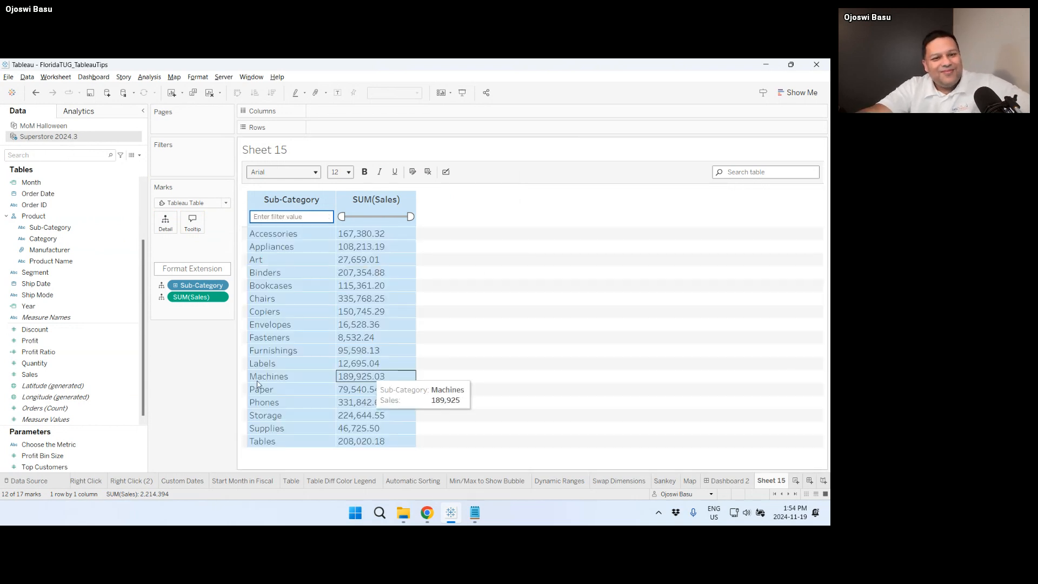
{"action": "left_click", "coordinate": [194, 354]}
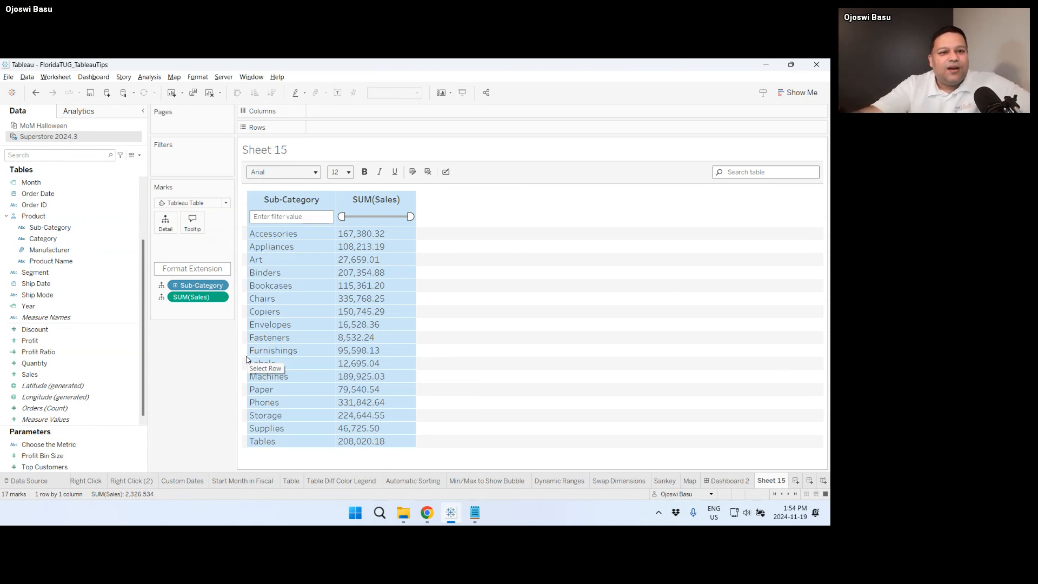
Create a new worksheet, Sheet 16, and browse viz extensions from its Marks type list.
{"action": "left_click", "coordinate": [741, 481]}
{"action": "left_click", "coordinate": [771, 480]}
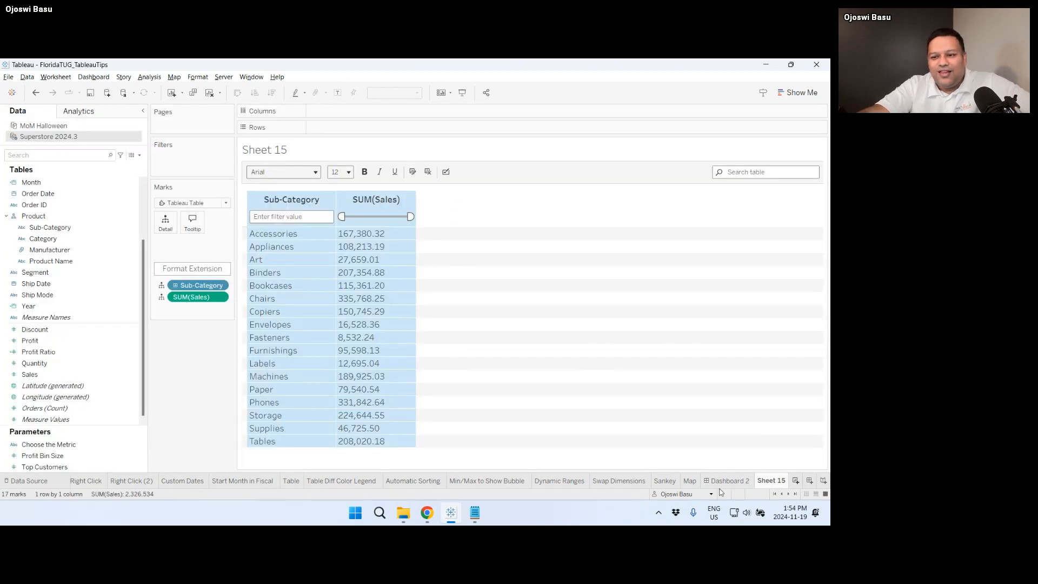
{"action": "key", "text": "ctrl+m"}
{"action": "left_click", "coordinate": [213, 203]}
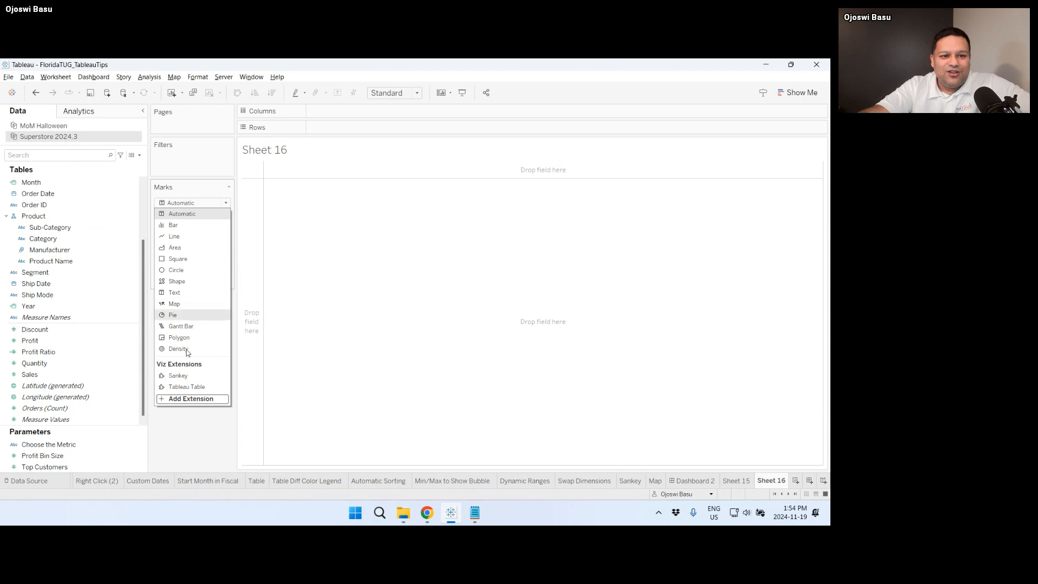
{"action": "left_click", "coordinate": [207, 400]}
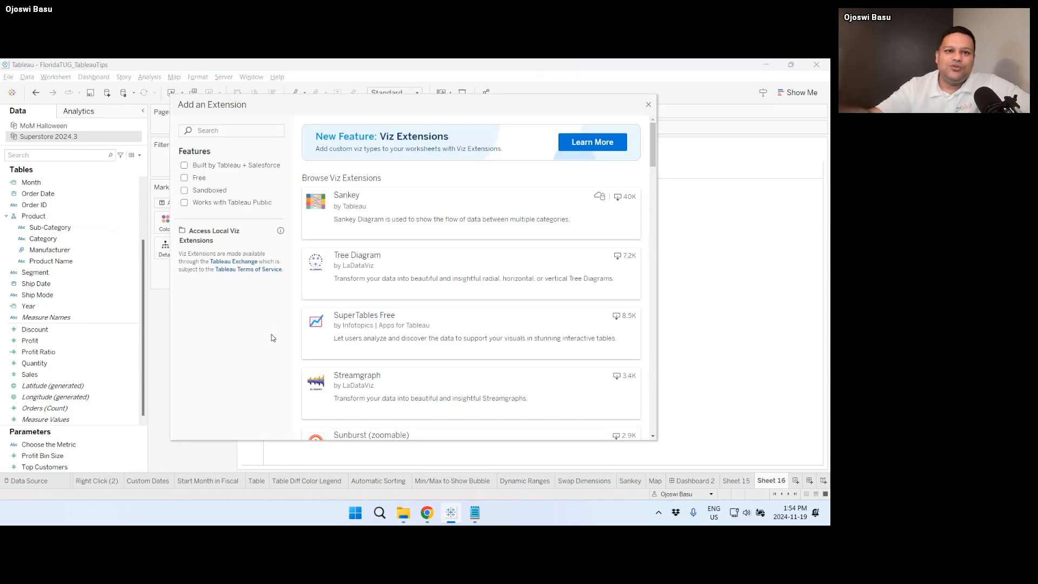
Filter extensions to Tableau + Salesforce, free and Tableau Public-compatible, then close the browser.
{"action": "left_click", "coordinate": [184, 165]}
{"action": "left_click", "coordinate": [185, 177]}
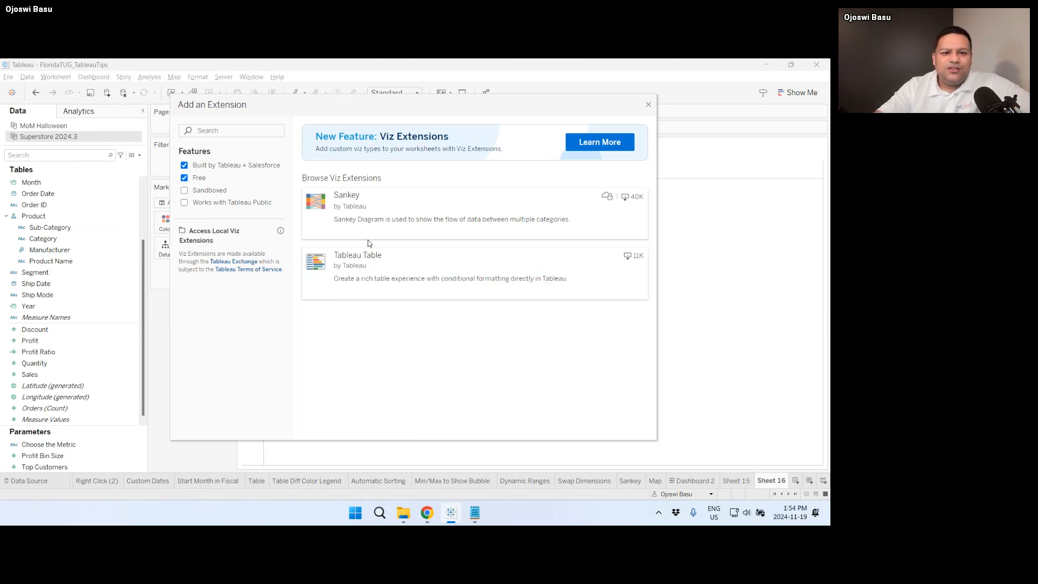
{"action": "left_click", "coordinate": [184, 202]}
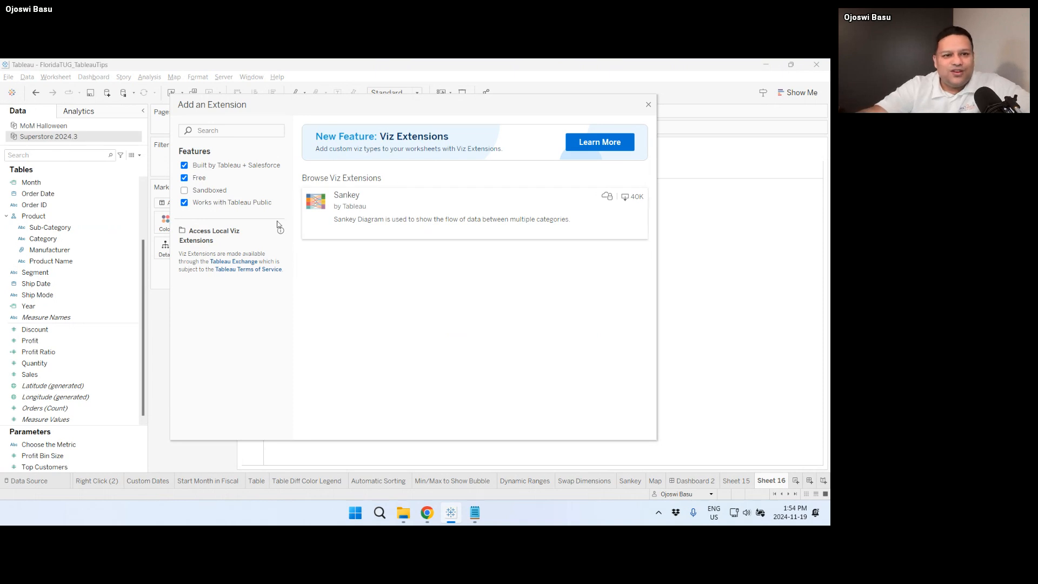
{"action": "left_click", "coordinate": [185, 202]}
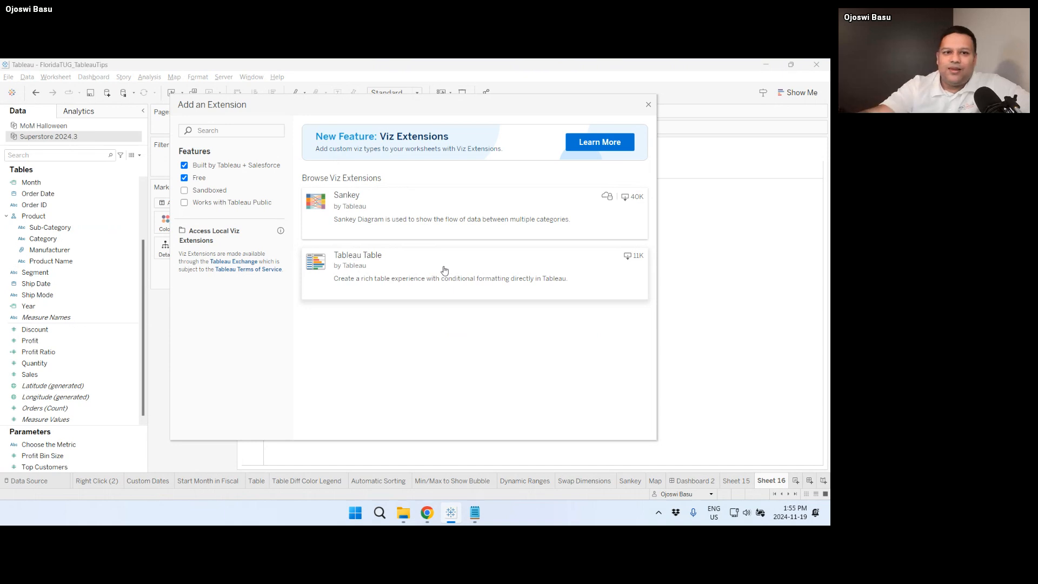
{"action": "left_click", "coordinate": [184, 203]}
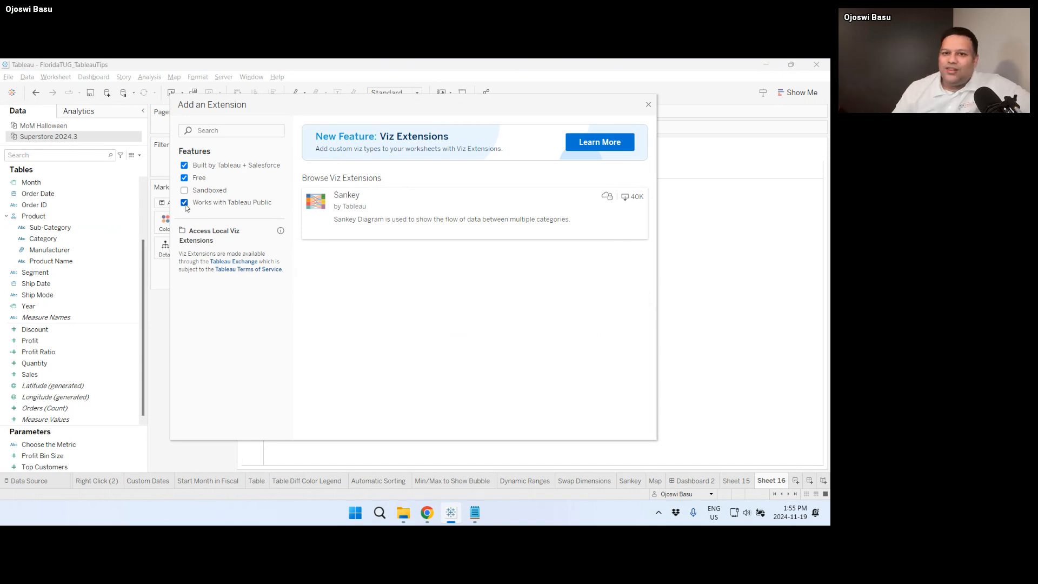
{"action": "left_click", "coordinate": [648, 106]}
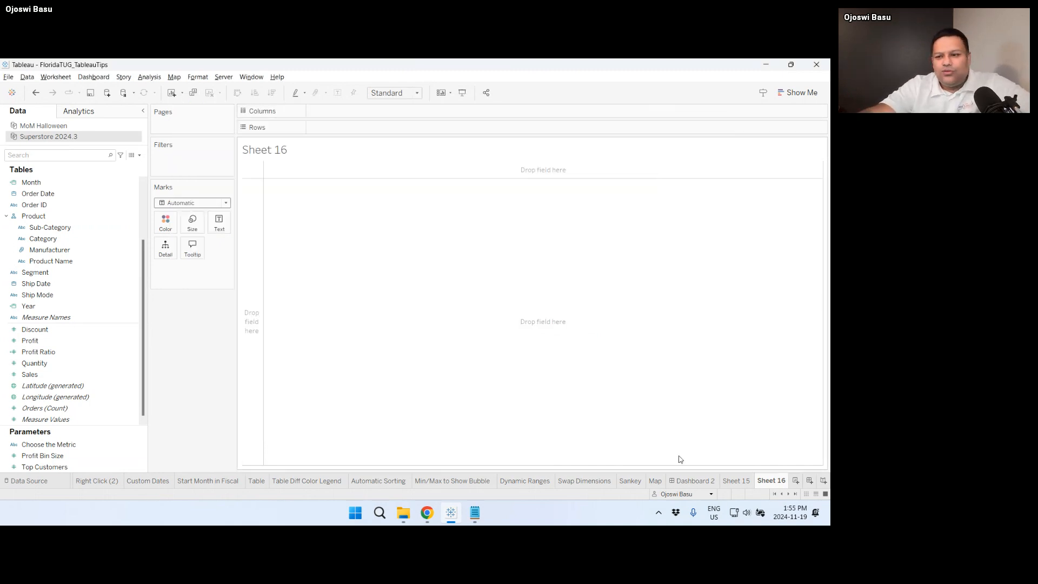
{"action": "left_click", "coordinate": [775, 494]}
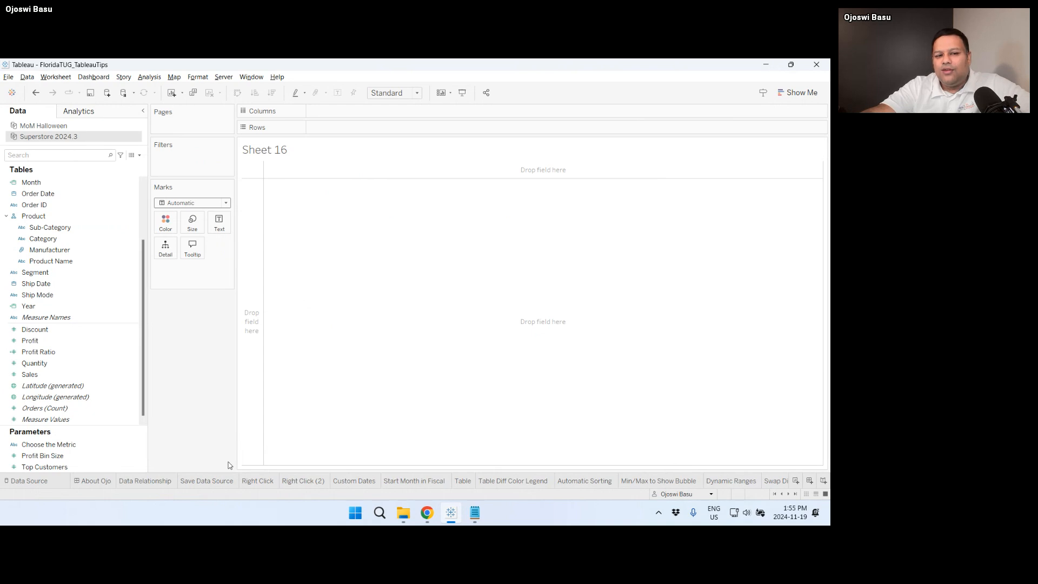
After viewing the introduction dashboard, set Sheet 16's mark type to Tableau Table.
{"action": "left_click", "coordinate": [96, 482]}
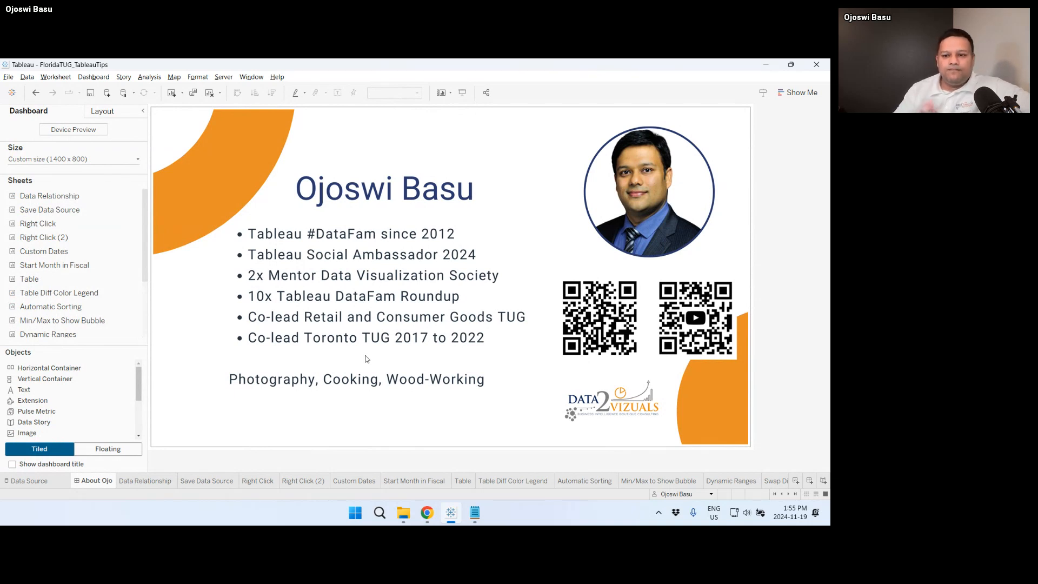
{"action": "left_click", "coordinate": [795, 495]}
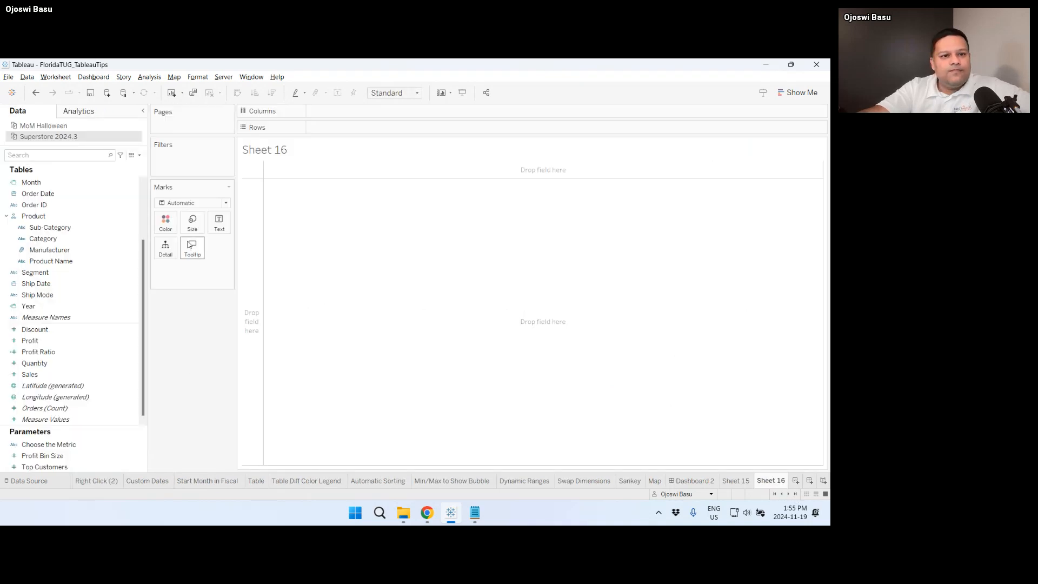
{"action": "left_click", "coordinate": [197, 204]}
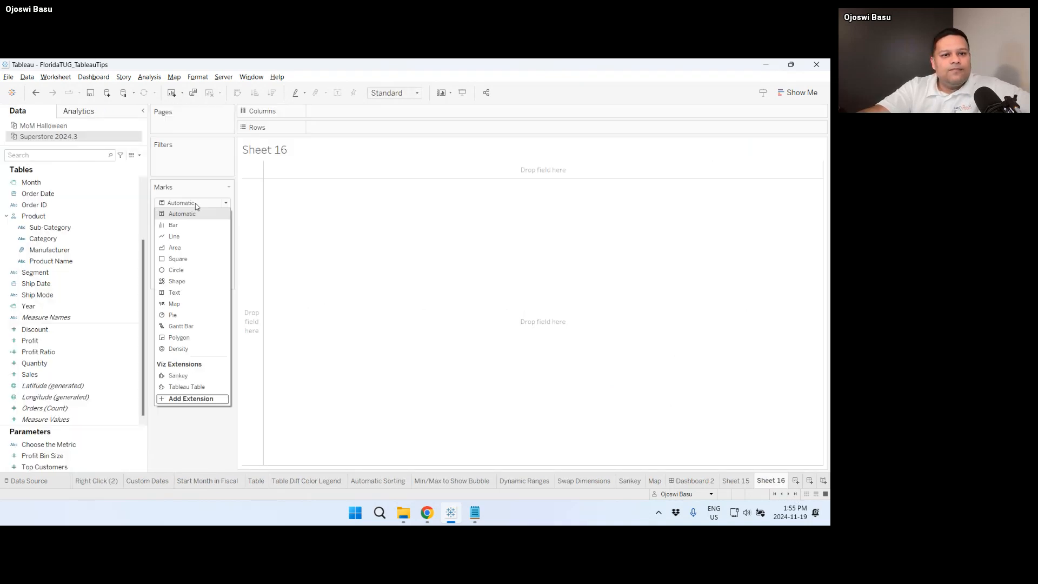
{"action": "left_click", "coordinate": [186, 386]}
{"action": "left_click", "coordinate": [60, 343]}
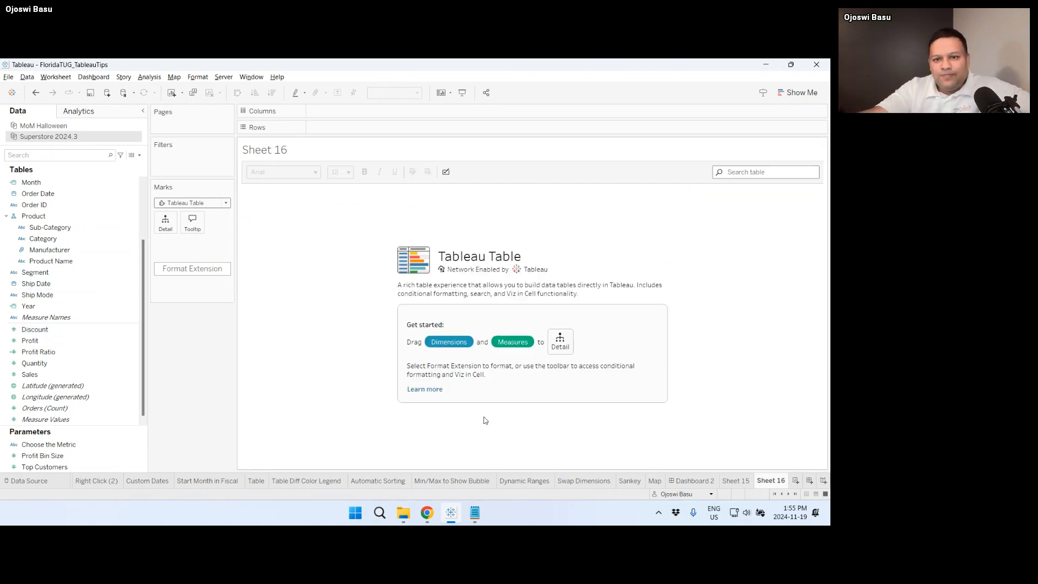
{"action": "left_click", "coordinate": [415, 390]}
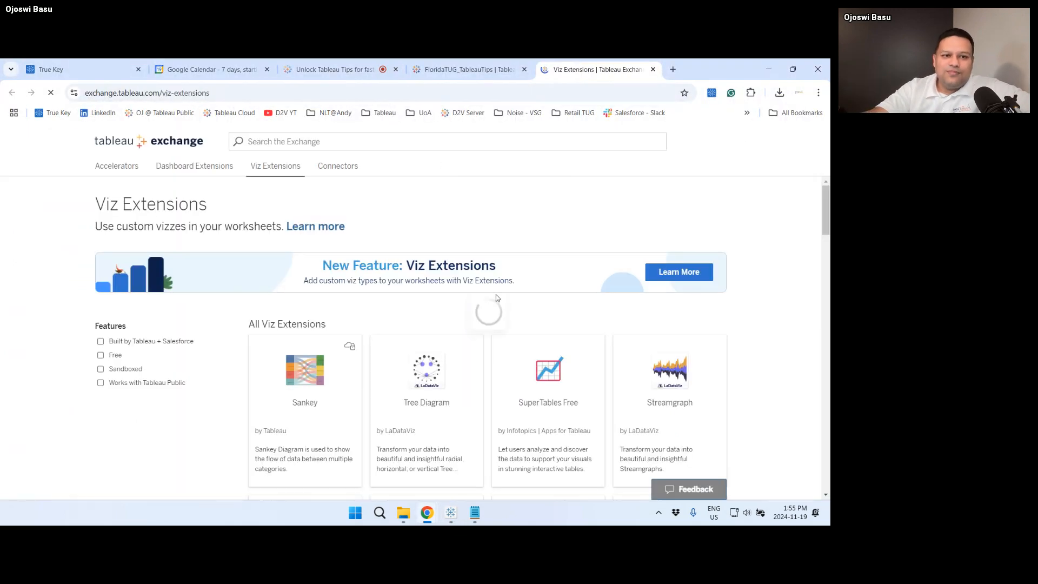
{"action": "scroll", "coordinate": [495, 295], "scroll_direction": "down", "scroll_amount": 5}
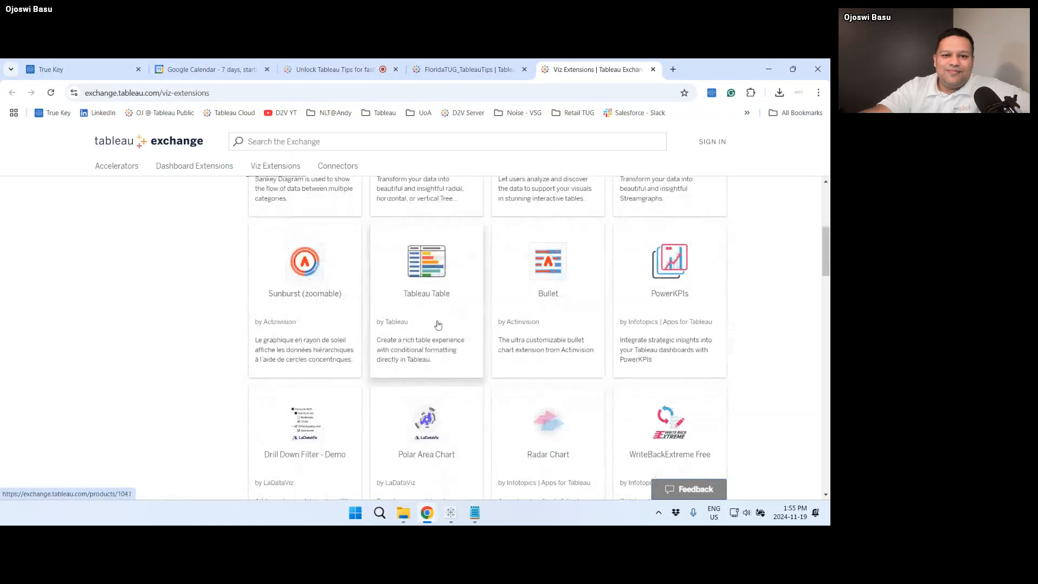
{"action": "scroll", "coordinate": [377, 322], "scroll_direction": "up", "scroll_amount": 5}
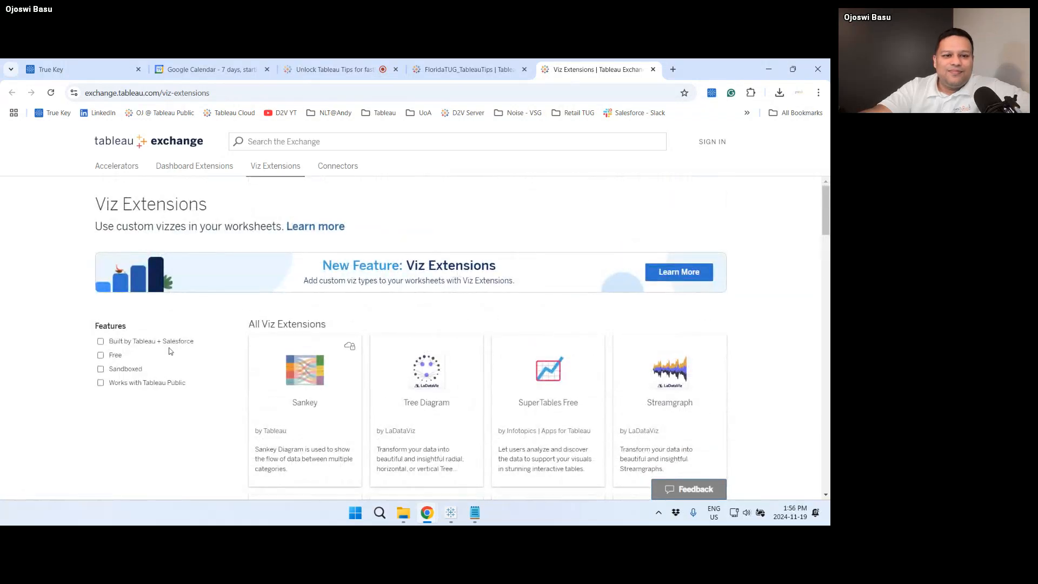
{"action": "left_click", "coordinate": [100, 355]}
{"action": "left_click", "coordinate": [102, 342]}
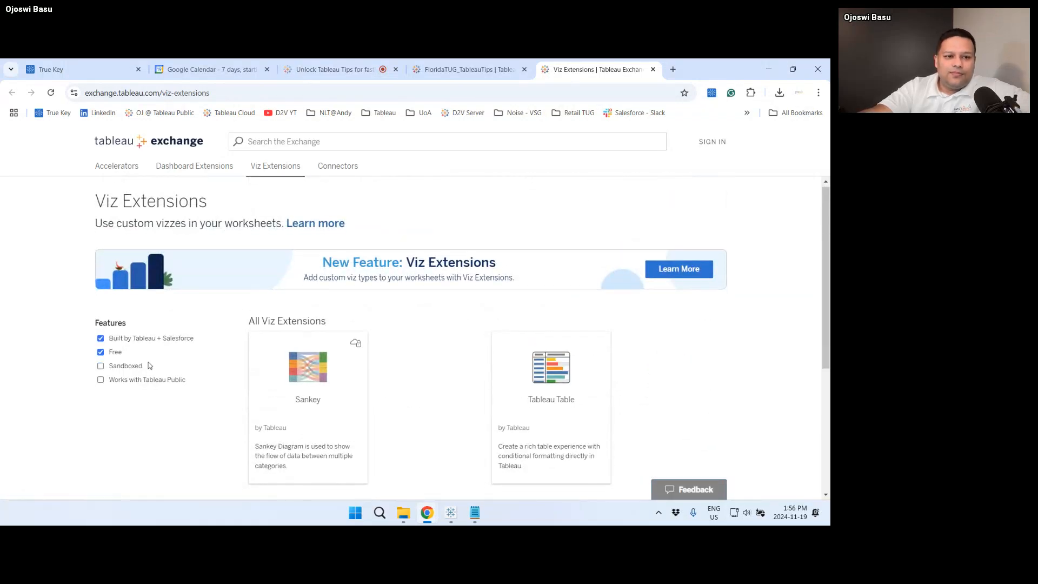
{"action": "scroll", "coordinate": [503, 332], "scroll_direction": "down", "scroll_amount": 2}
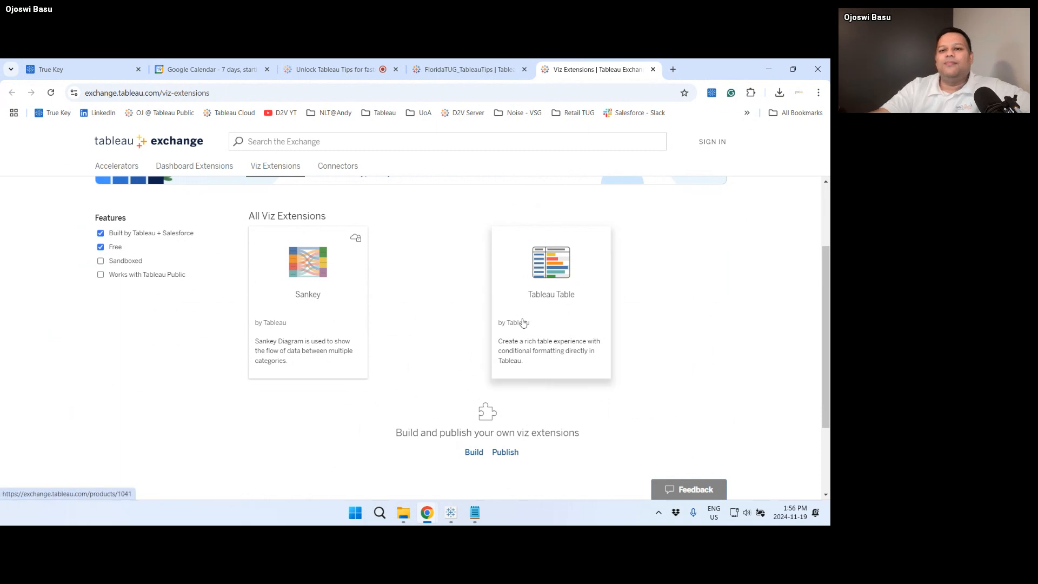
{"action": "left_click", "coordinate": [523, 323]}
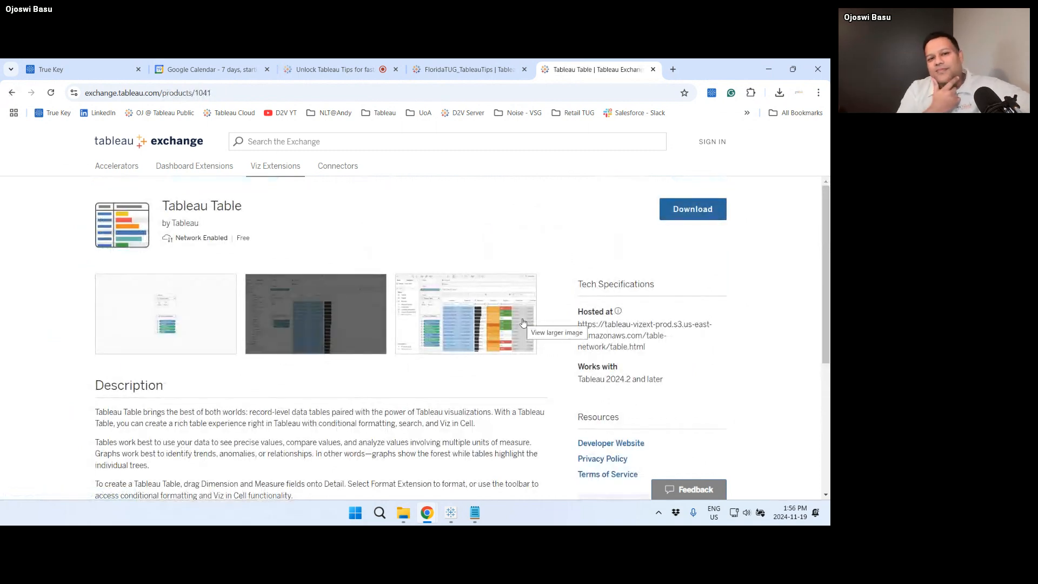
{"action": "left_click", "coordinate": [523, 322]}
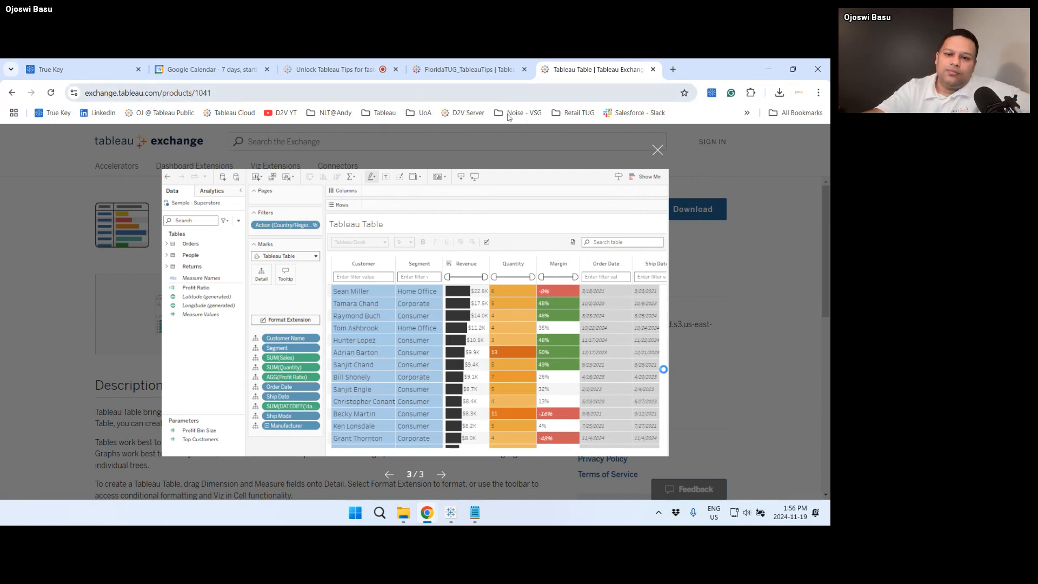
{"action": "mouse_move", "coordinate": [451, 512]}
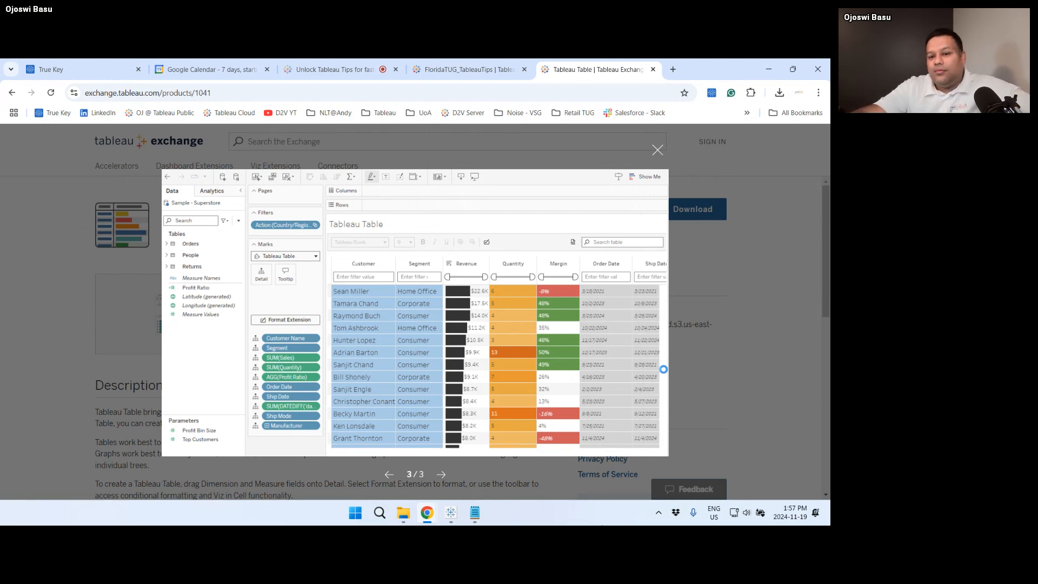
{"action": "left_click", "coordinate": [452, 513]}
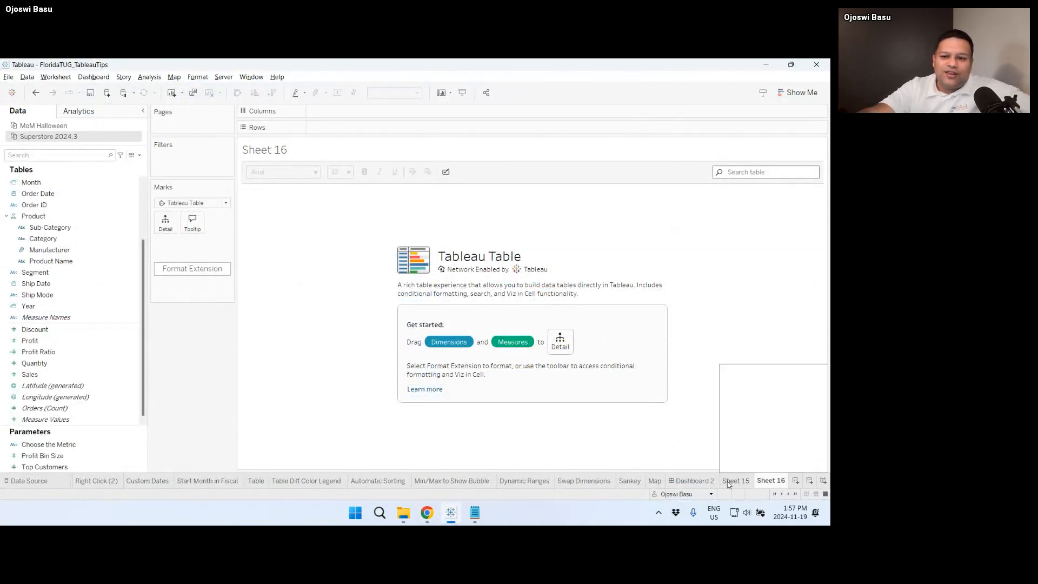
{"action": "mouse_move", "coordinate": [696, 482]}
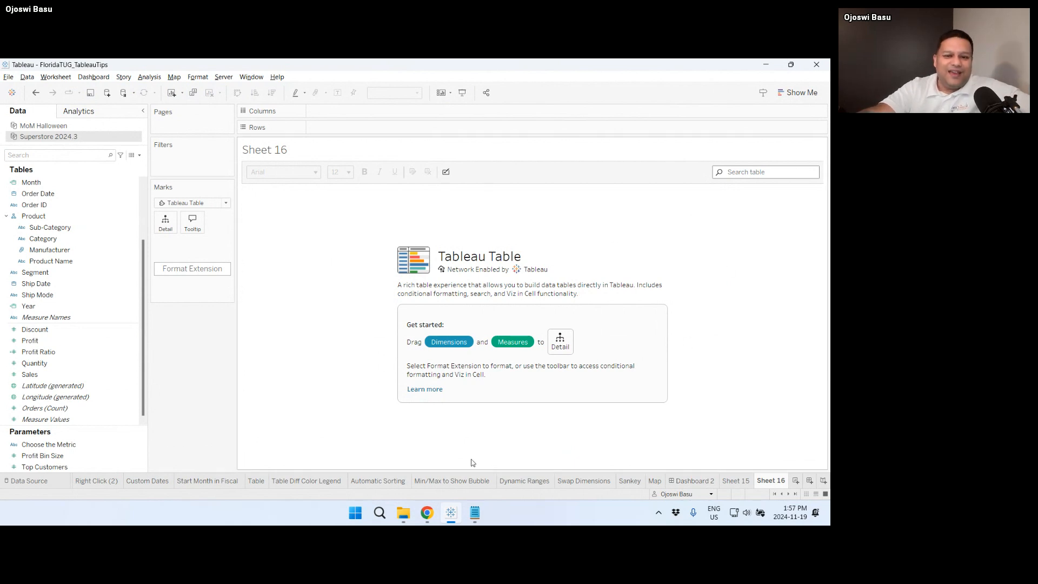
{"action": "left_click", "coordinate": [823, 65]}
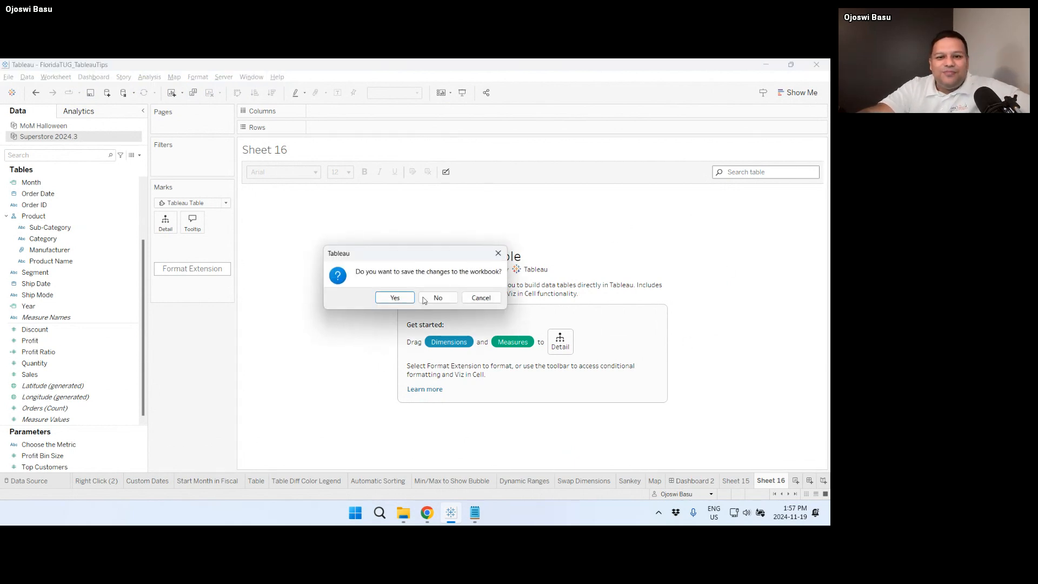
{"action": "left_click", "coordinate": [481, 297]}
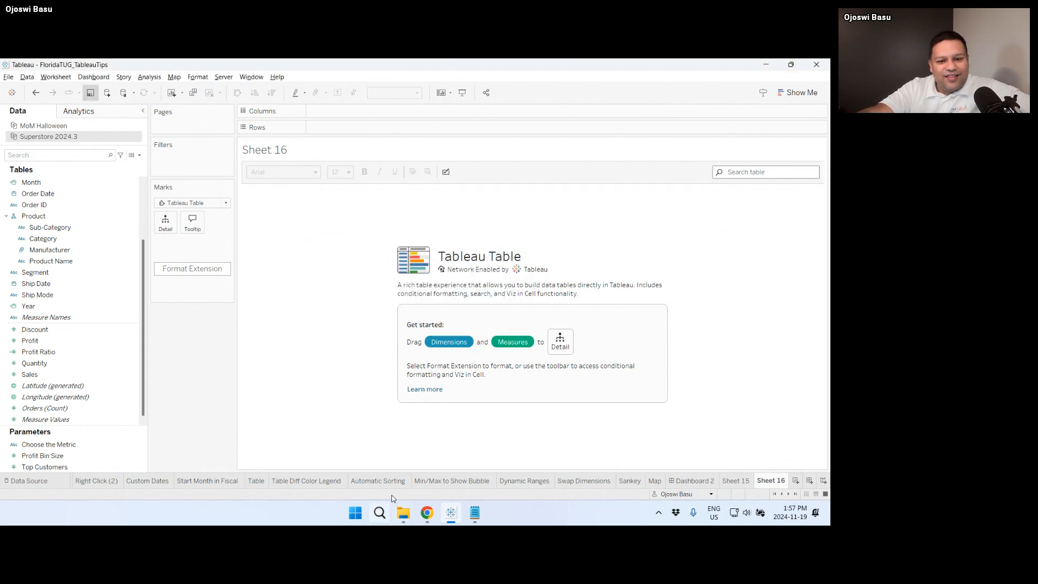
Go from Dashboard 2's Map zone to the Map worksheet.
{"action": "mouse_move", "coordinate": [426, 518]}
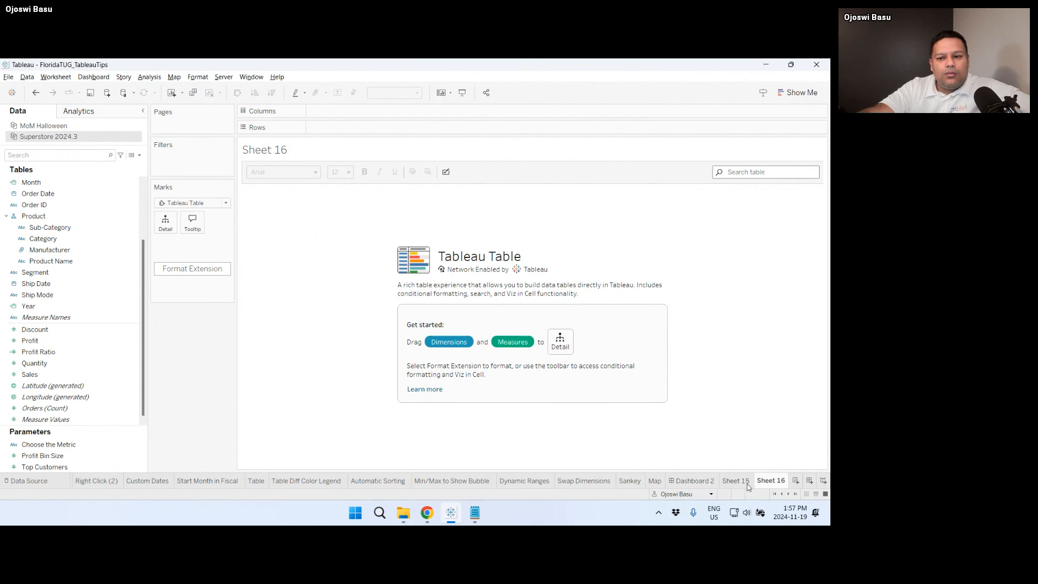
{"action": "left_click", "coordinate": [703, 480]}
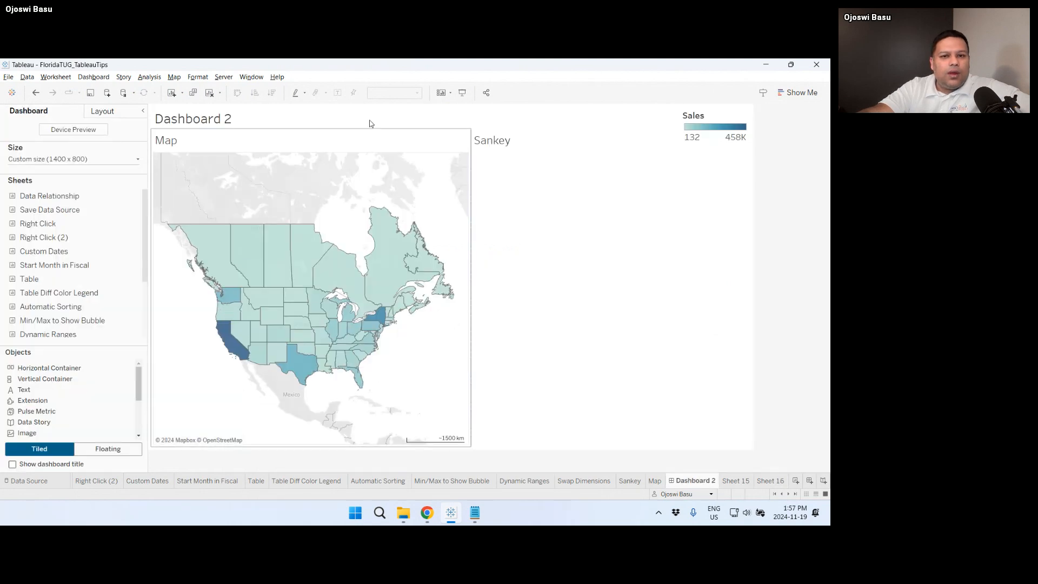
{"action": "left_click", "coordinate": [345, 138]}
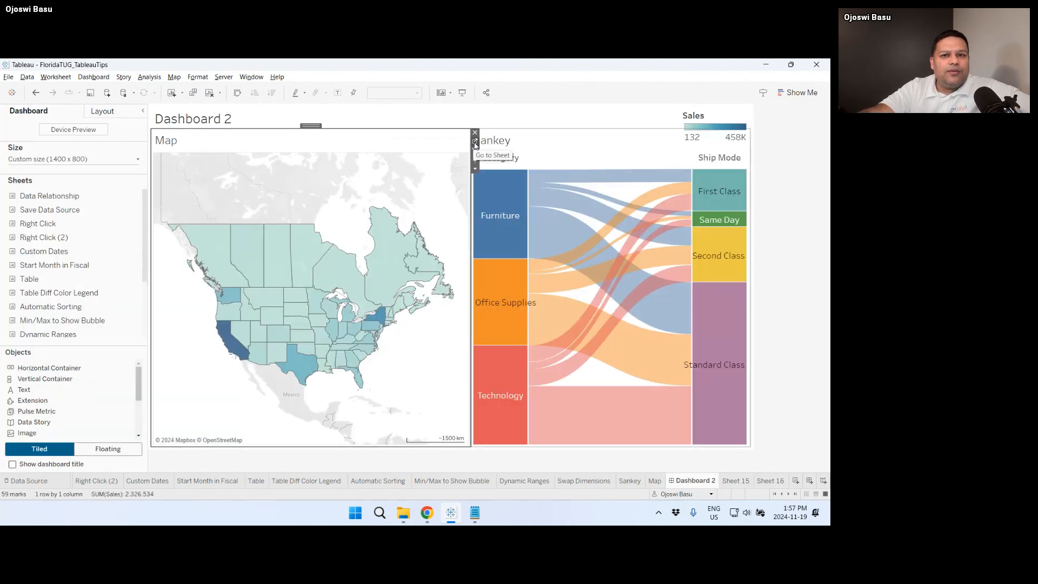
{"action": "left_click", "coordinate": [476, 144]}
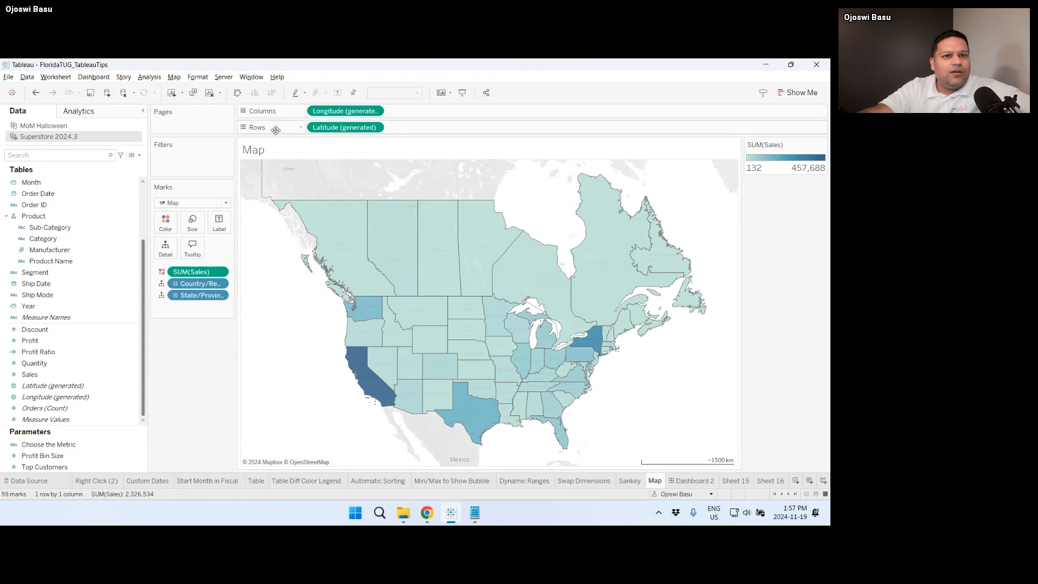
Browse the tooltip editor's Insert > Sheets list and close it without changing the tooltip.
{"action": "left_click", "coordinate": [56, 77]}
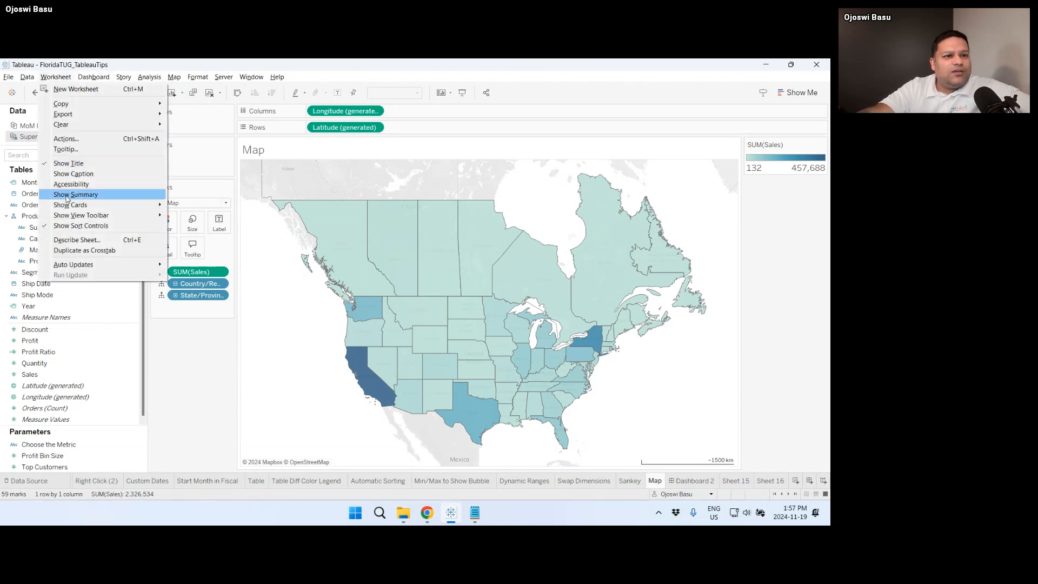
{"action": "left_click", "coordinate": [66, 149]}
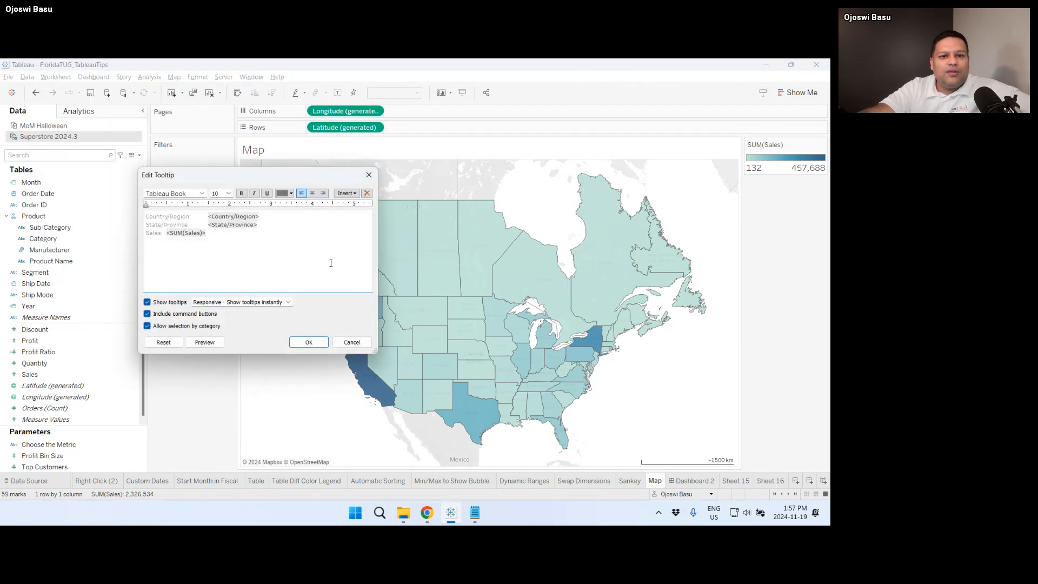
{"action": "left_click", "coordinate": [266, 218]}
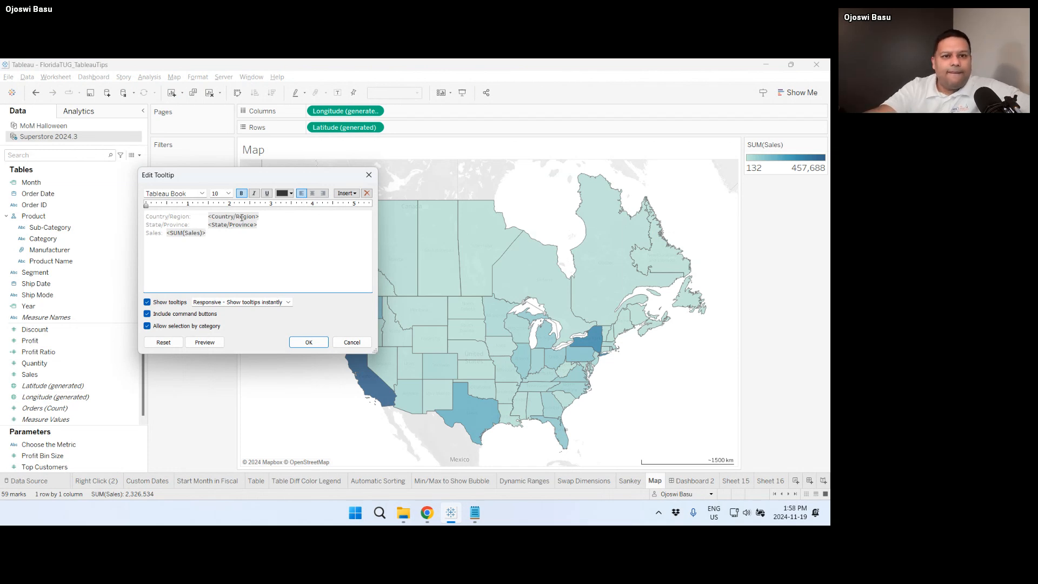
{"action": "left_click", "coordinate": [346, 193]}
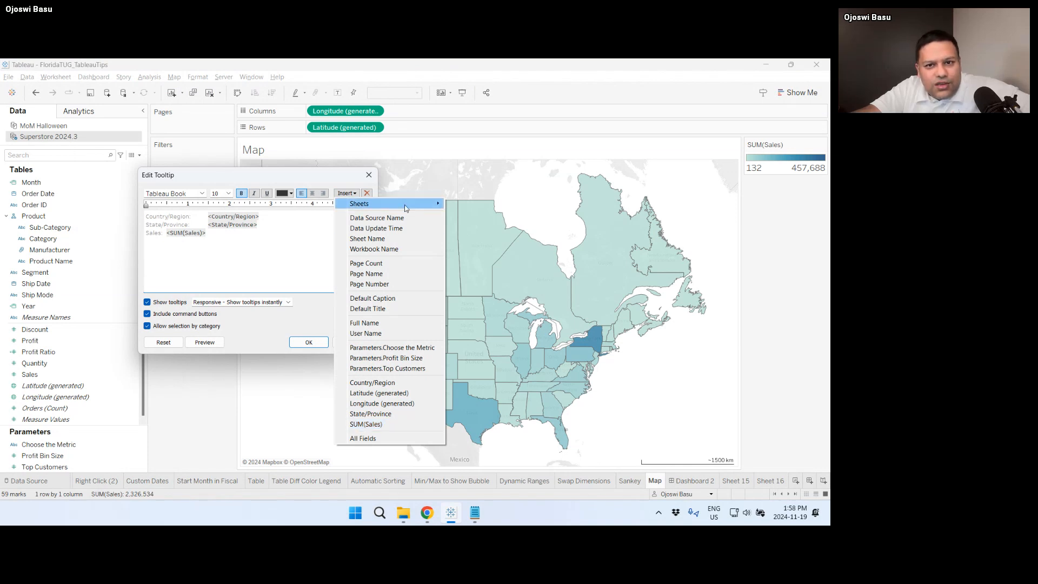
{"action": "mouse_move", "coordinate": [406, 204]}
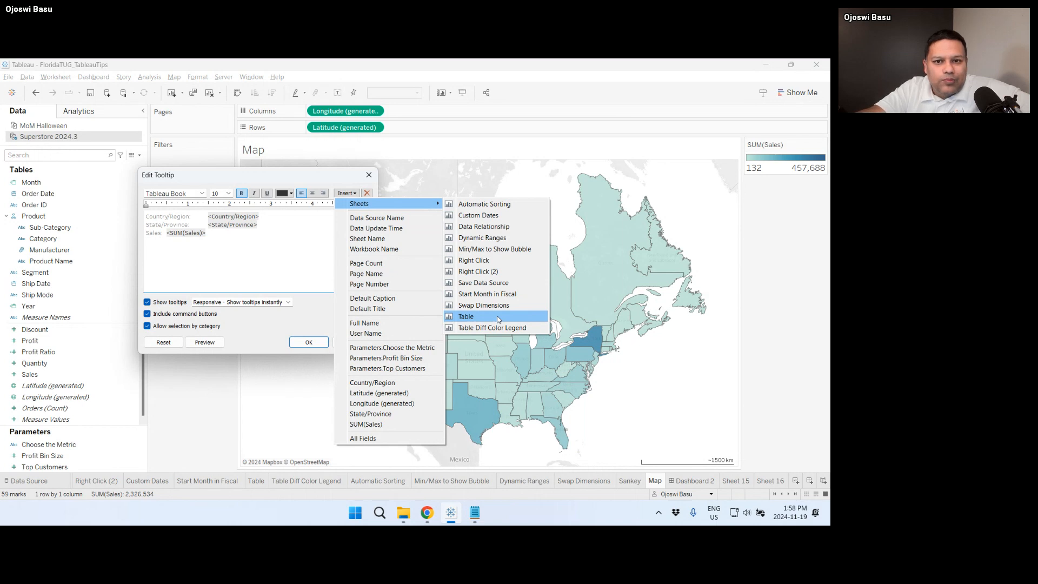
{"action": "left_click", "coordinate": [172, 277]}
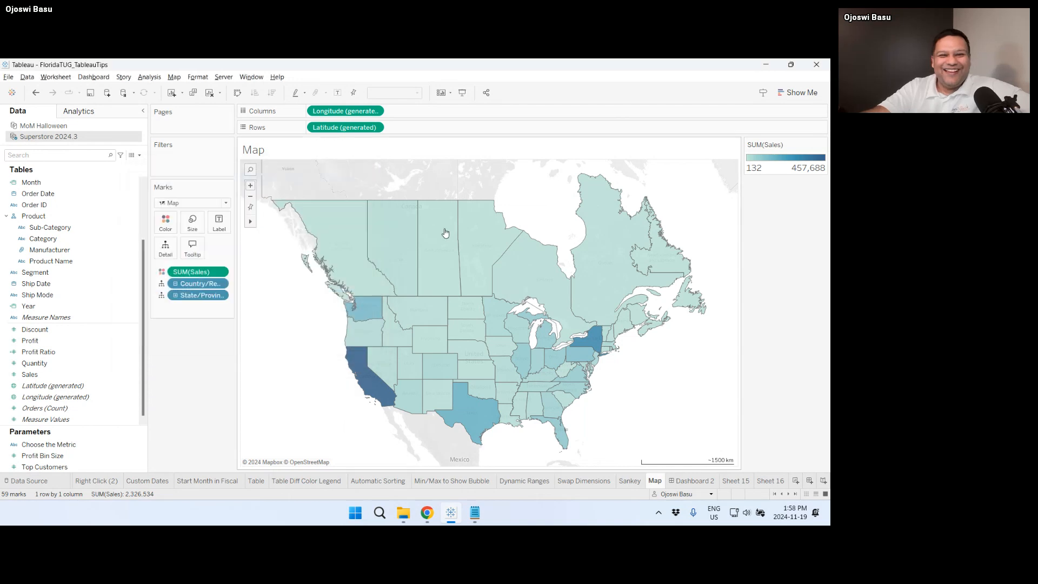
{"action": "left_click", "coordinate": [372, 179]}
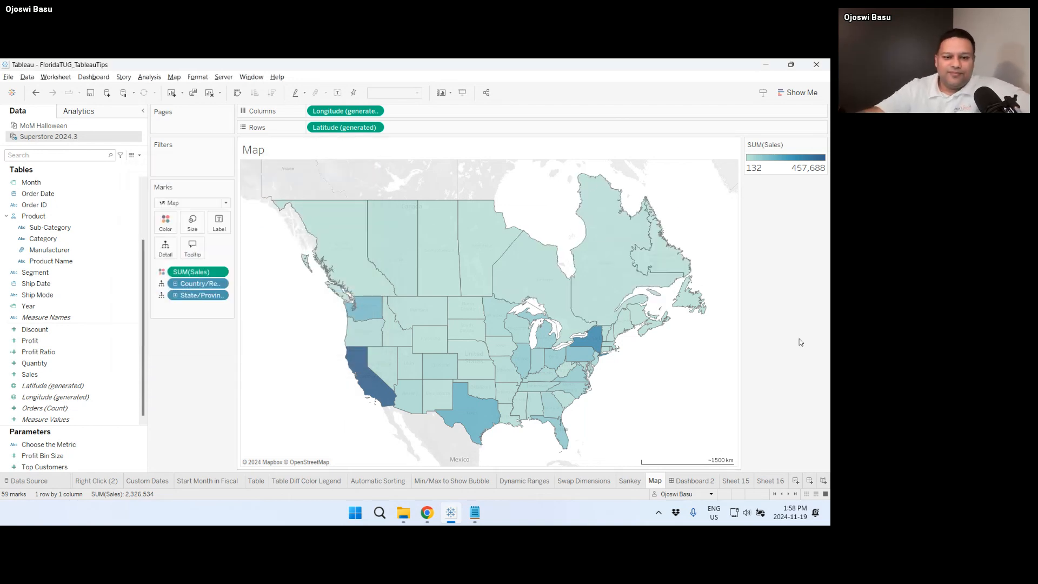
Return to the browser's Unlock Tableau Tips tab with the HR Calculations Cheat Sheet.
{"action": "mouse_move", "coordinate": [427, 512]}
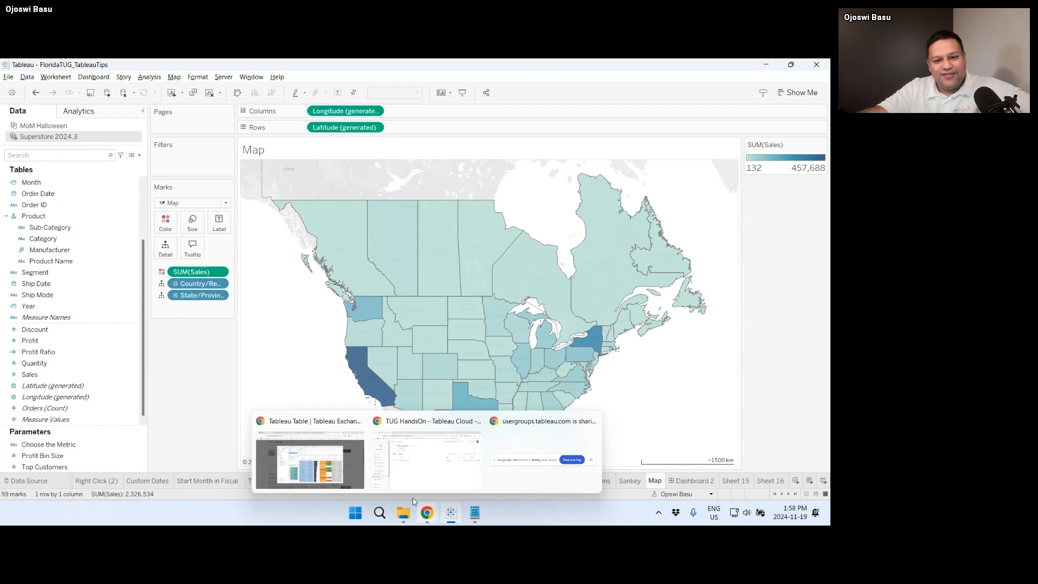
{"action": "left_click", "coordinate": [330, 478]}
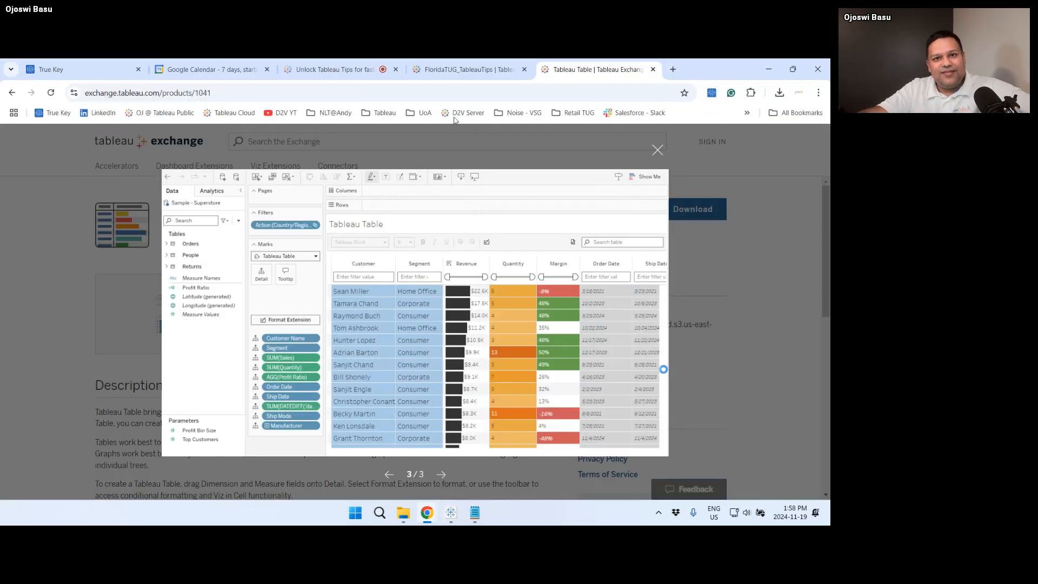
{"action": "left_click", "coordinate": [347, 71]}
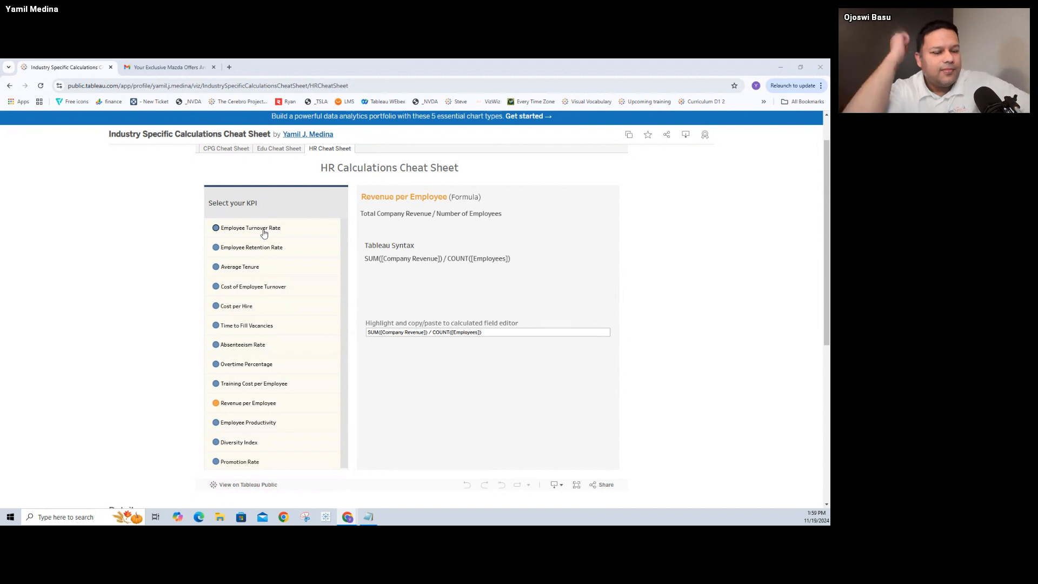
On the CPG cheat sheet, view Gross Margin Percentage, Market Basket Analysis, Market Share and Price Elasticity formulas.
{"action": "left_click", "coordinate": [243, 148]}
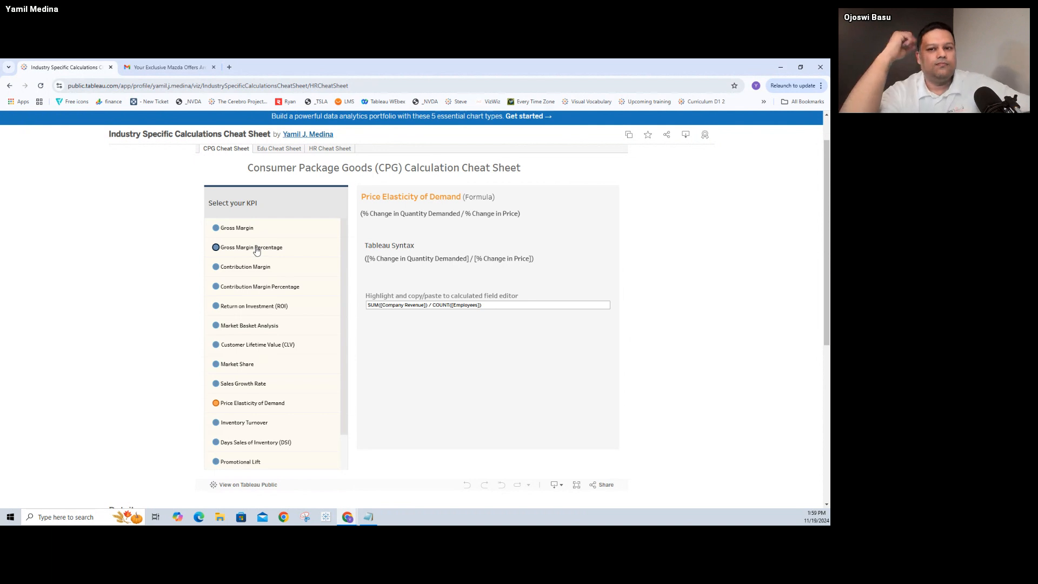
{"action": "left_click", "coordinate": [256, 249]}
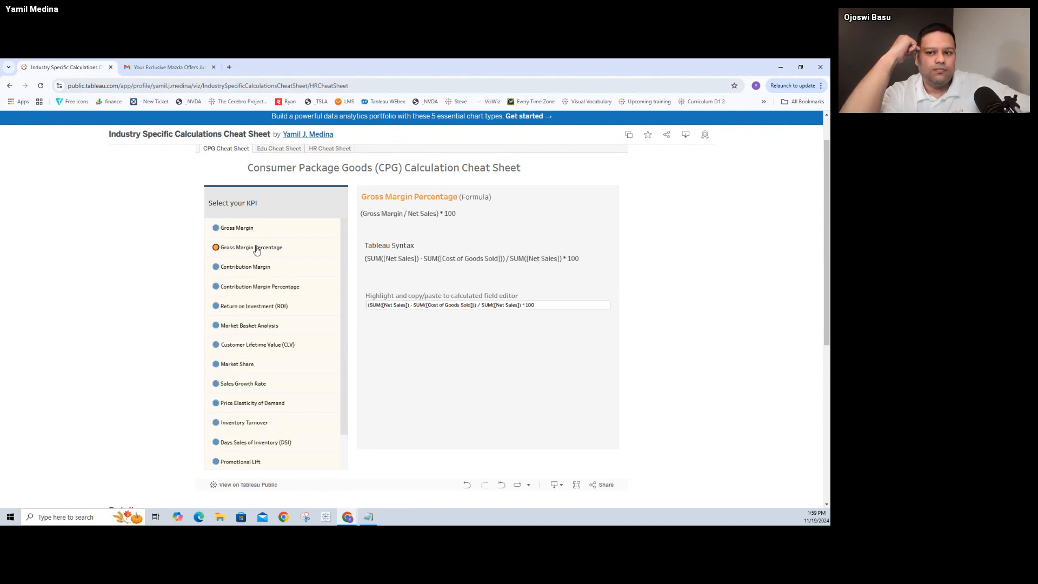
{"action": "left_click", "coordinate": [260, 327]}
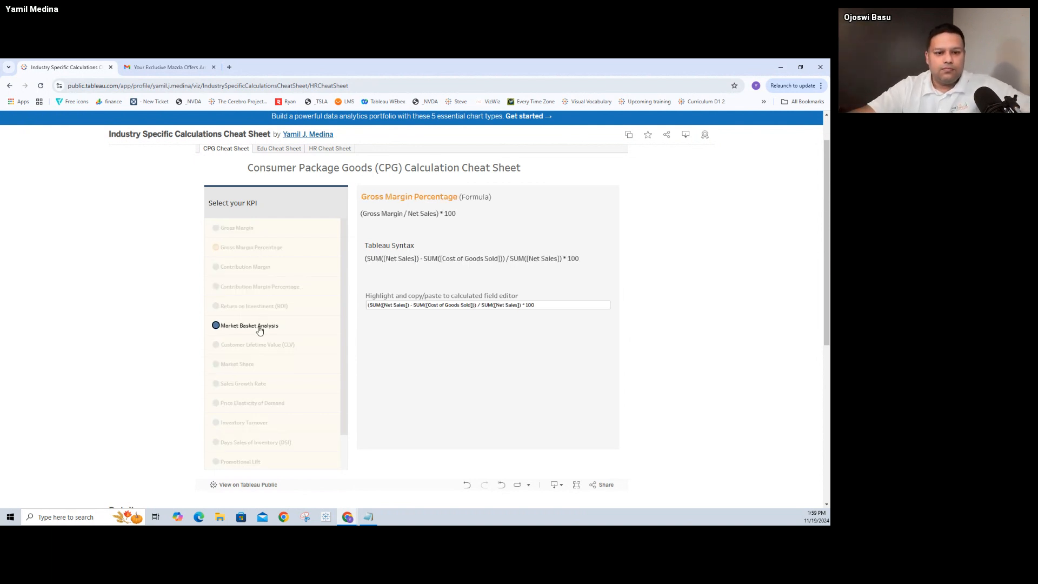
{"action": "left_click", "coordinate": [251, 371]}
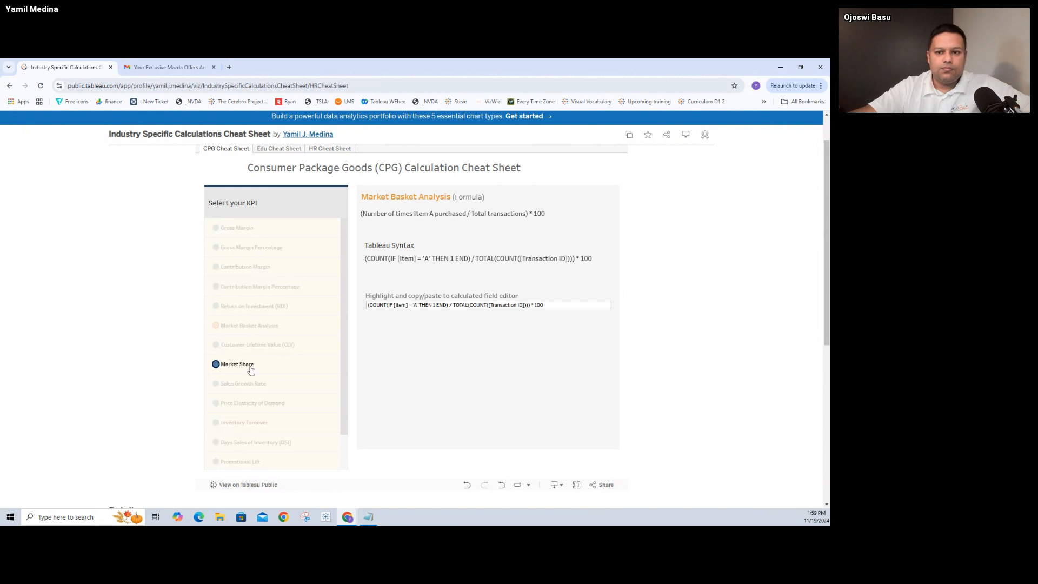
{"action": "left_click", "coordinate": [246, 405]}
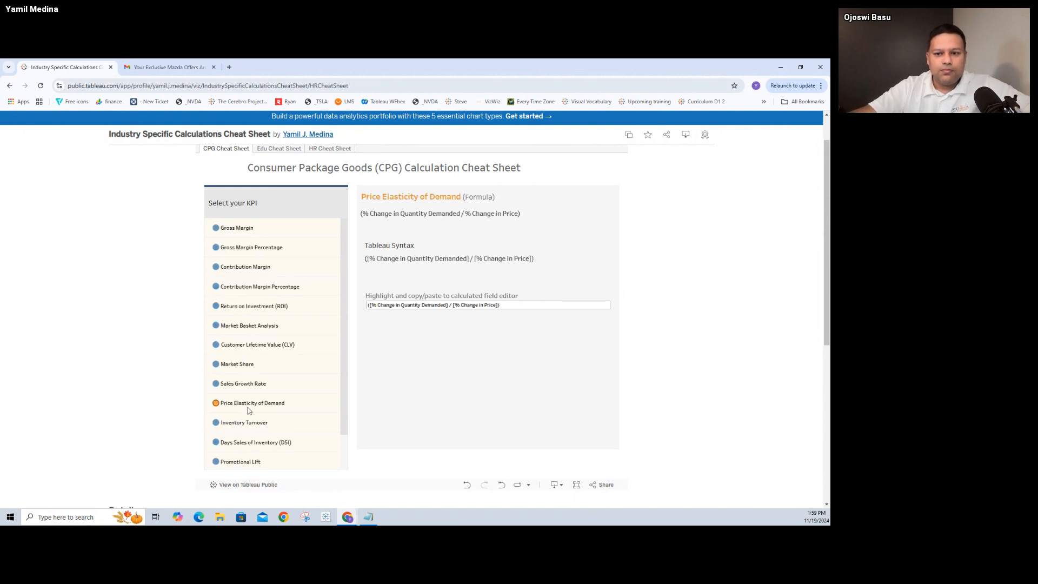
Show the Out-of-Stock Rate formula and select its syntax text for copying.
{"action": "scroll", "coordinate": [246, 407], "scroll_direction": "down", "scroll_amount": 4}
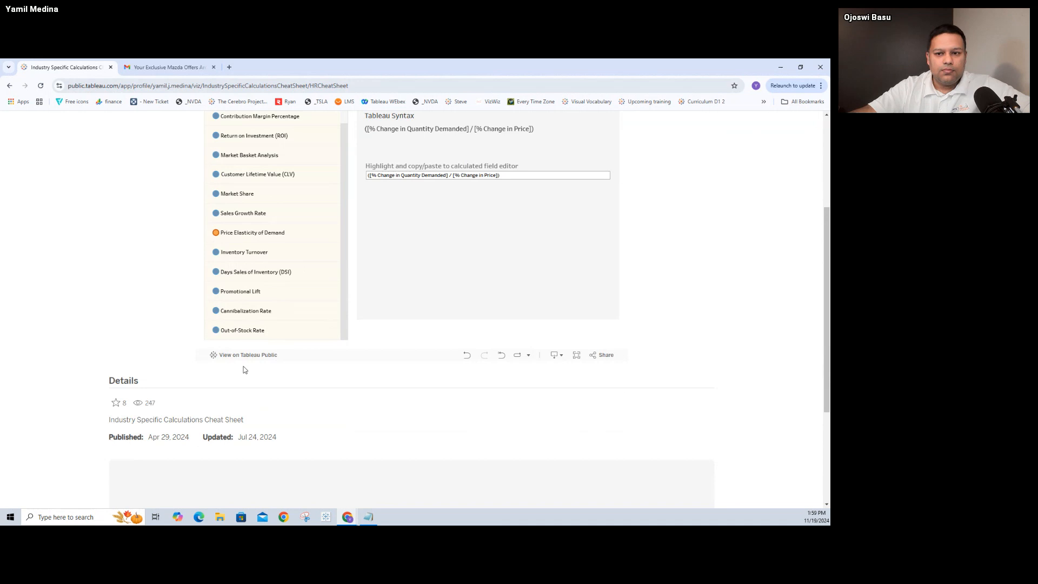
{"action": "left_click", "coordinate": [241, 330]}
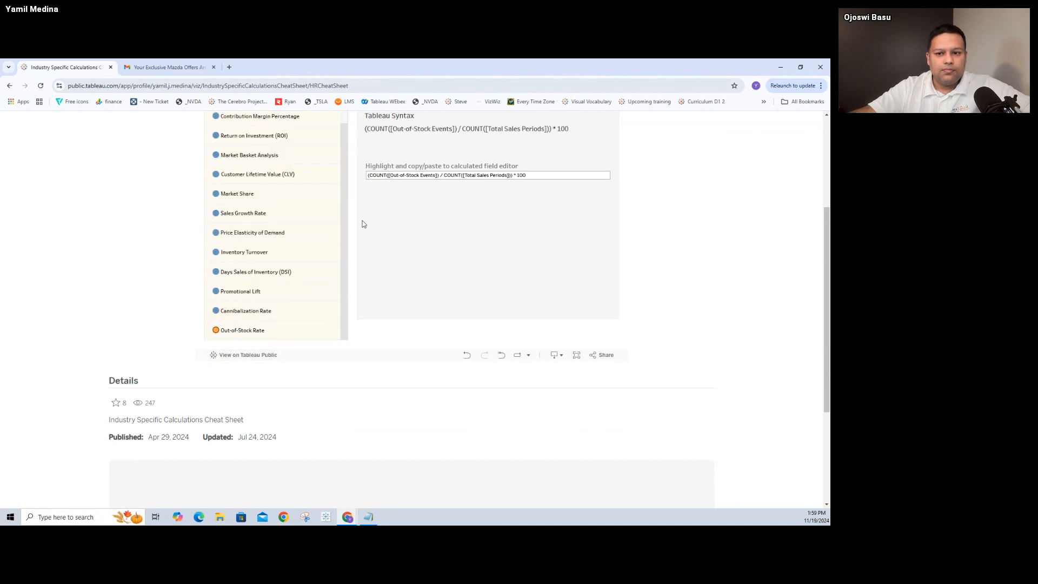
{"action": "scroll", "coordinate": [362, 220], "scroll_direction": "up", "scroll_amount": 2}
{"action": "scroll", "coordinate": [362, 219], "scroll_direction": "up", "scroll_amount": 2}
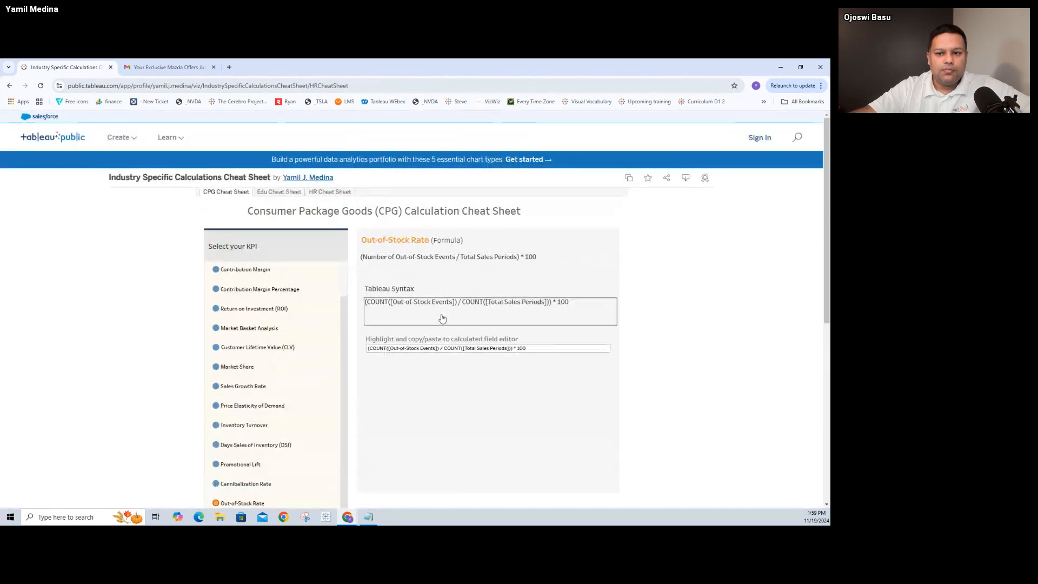
{"action": "triple_click", "coordinate": [457, 349]}
{"action": "right_click", "coordinate": [458, 351]}
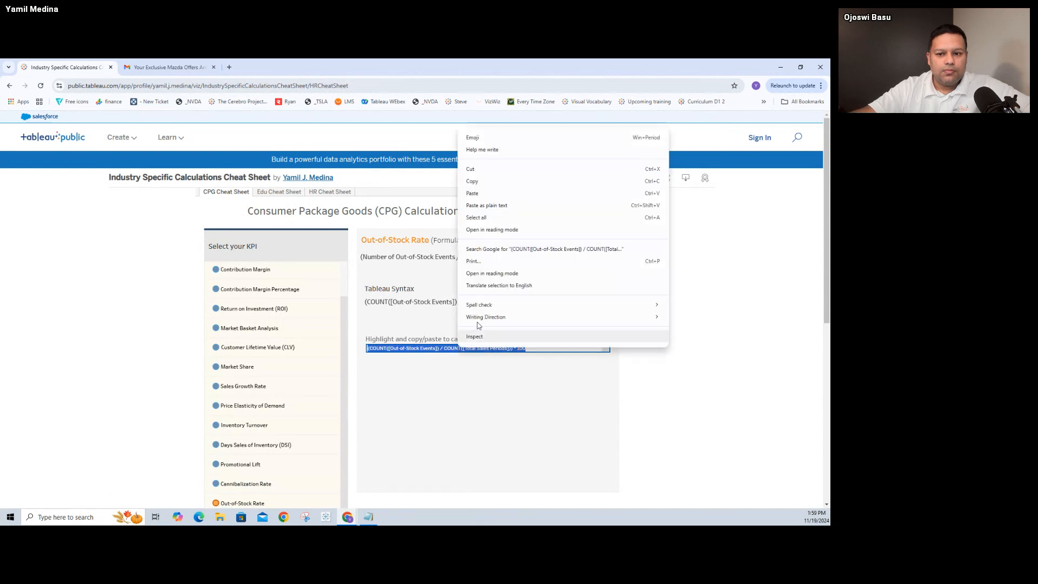
{"action": "left_click", "coordinate": [420, 384]}
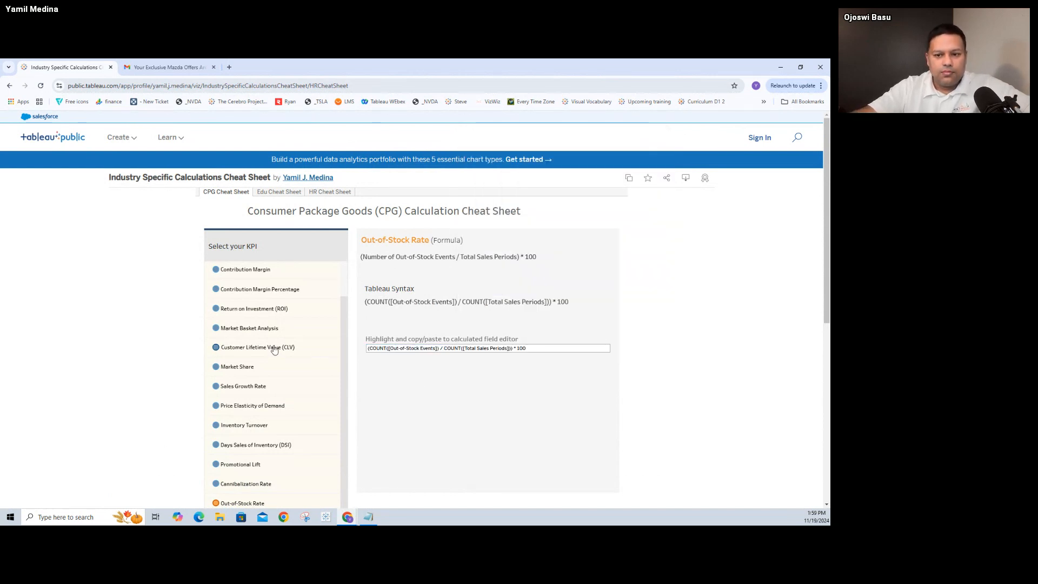
Switch through the Edu sheet to the HR sheet and select the Overtime Percentage syntax.
{"action": "left_click", "coordinate": [272, 194]}
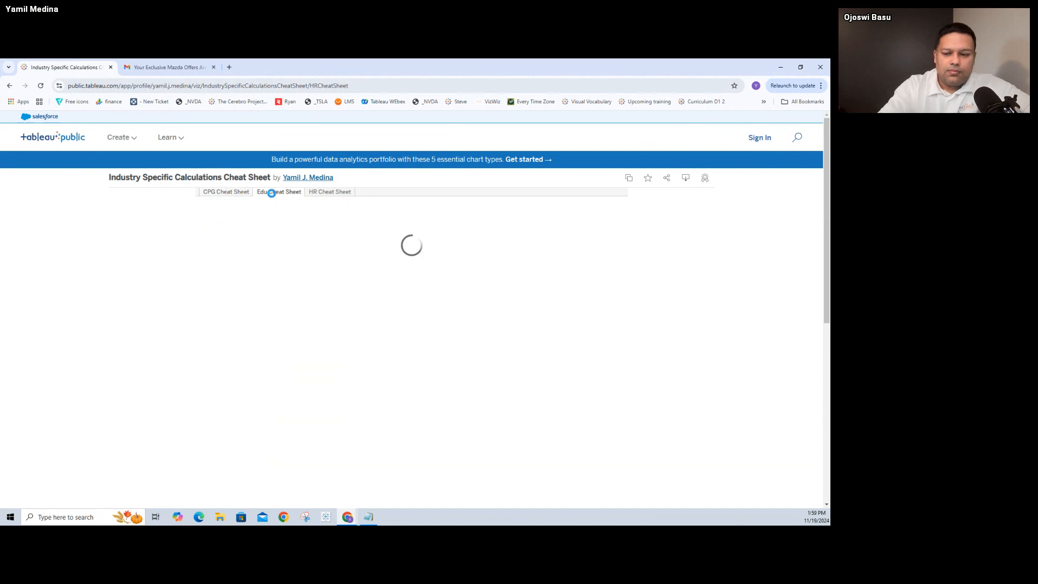
{"action": "left_click", "coordinate": [327, 193]}
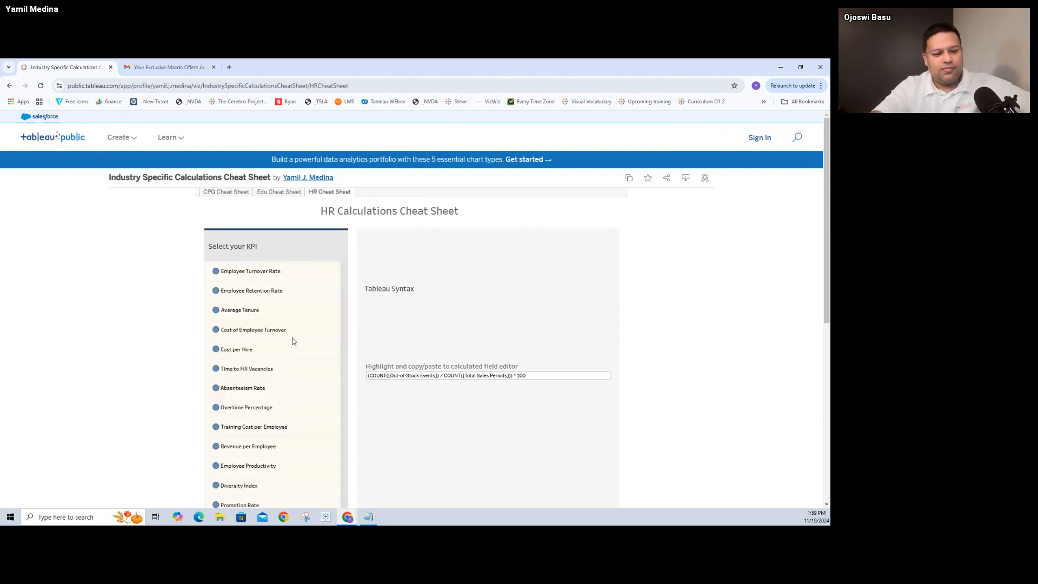
{"action": "left_click", "coordinate": [254, 407]}
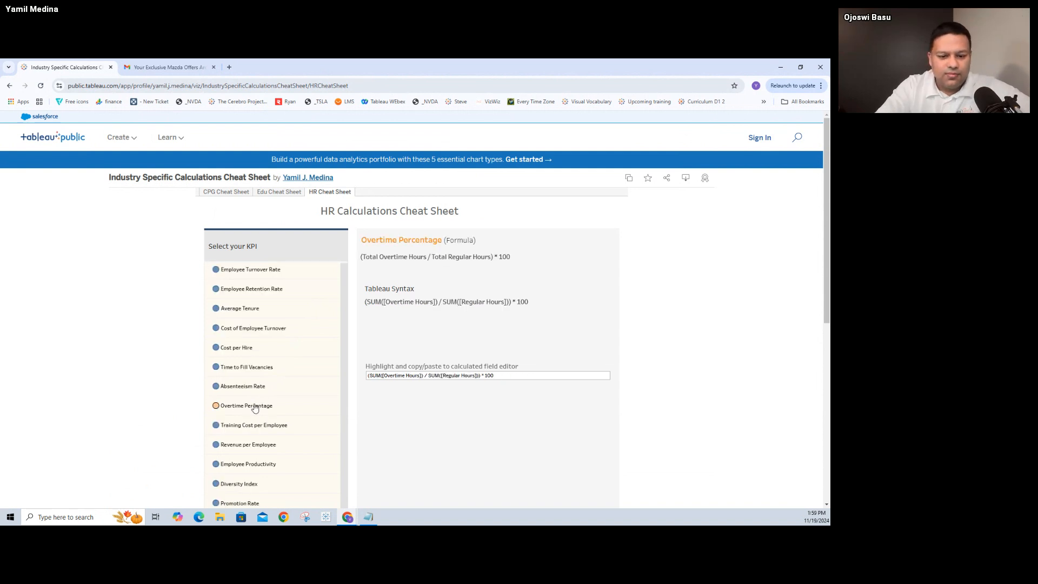
{"action": "left_click", "coordinate": [491, 375]}
{"action": "right_click", "coordinate": [491, 375]}
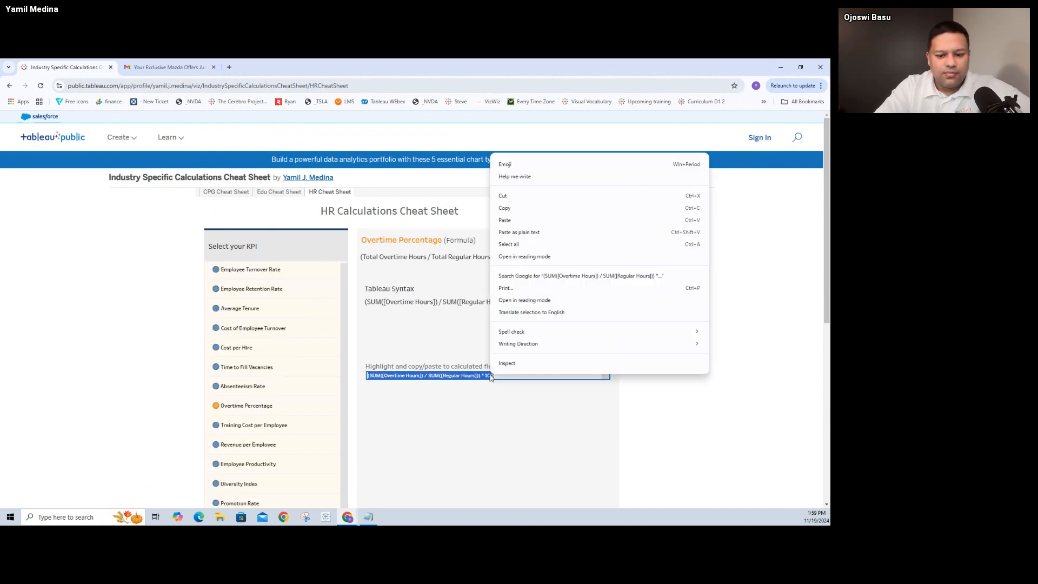
{"action": "left_click", "coordinate": [386, 405]}
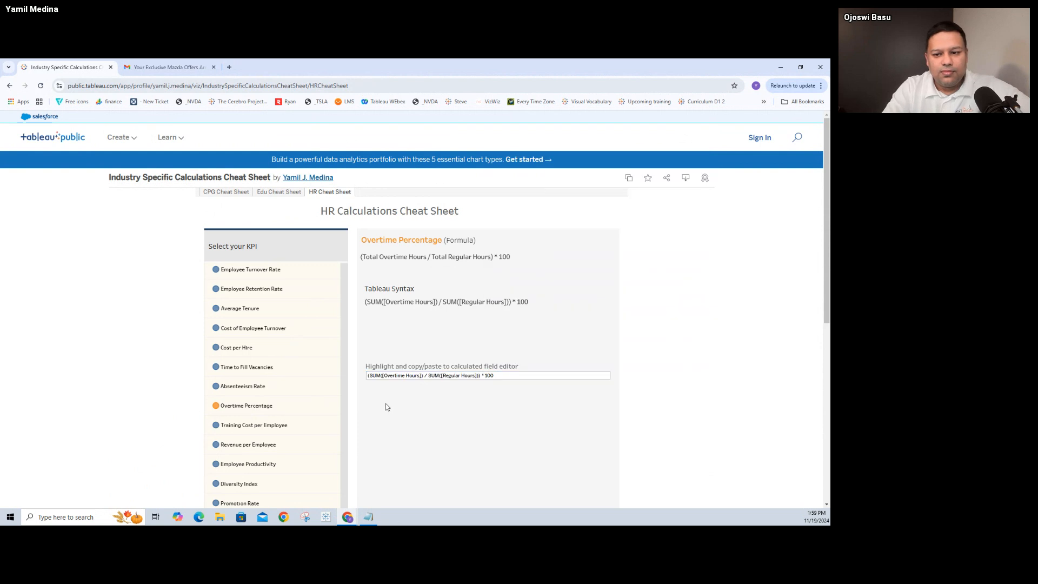
{"action": "scroll", "coordinate": [302, 403], "scroll_direction": "down", "scroll_amount": 1}
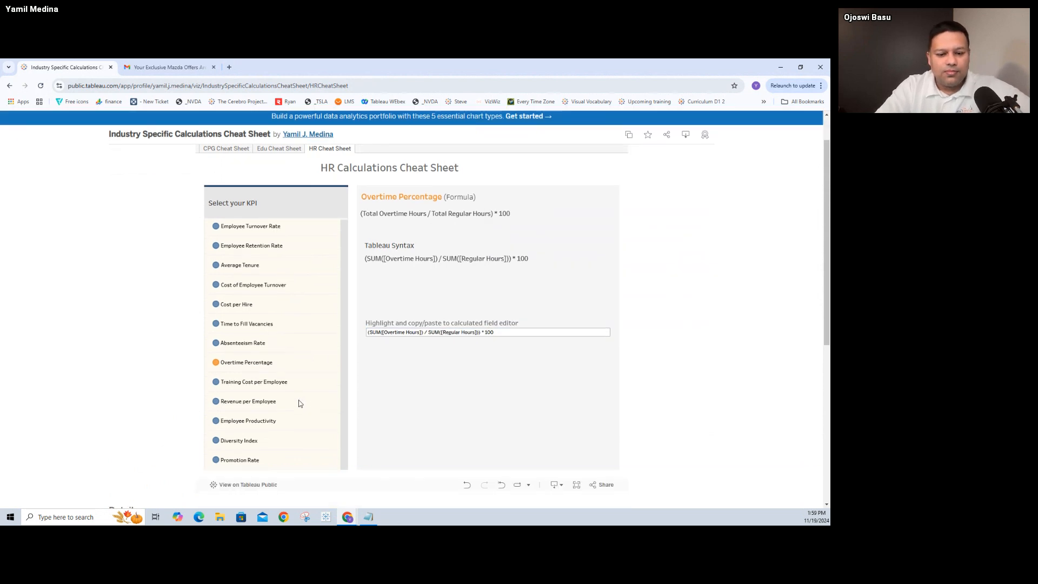
{"action": "scroll", "coordinate": [299, 403], "scroll_direction": "up", "scroll_amount": 1}
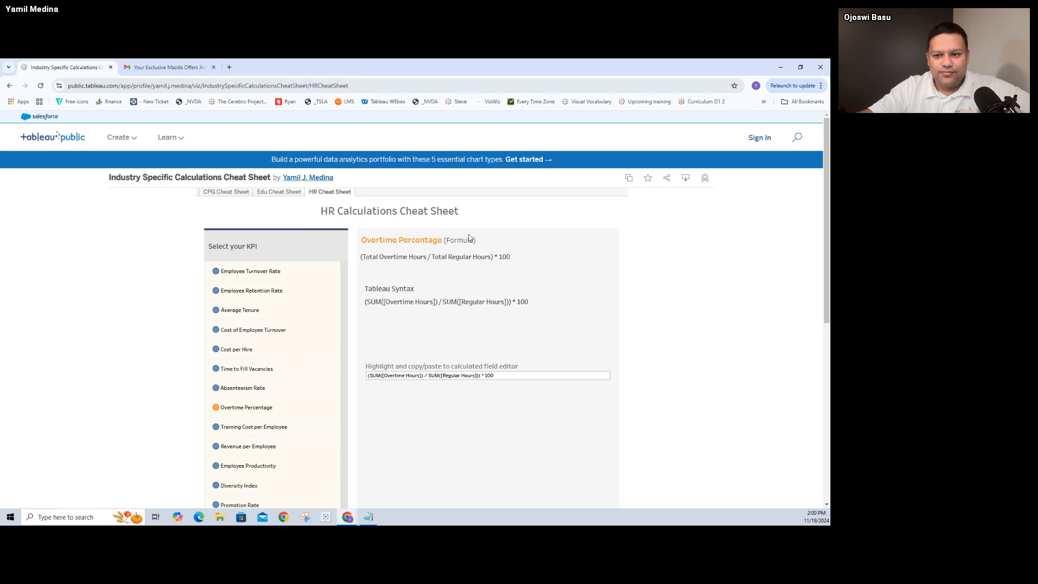
Open the QSR KPI Library viz from the profile's vizzes list.
{"action": "left_click", "coordinate": [10, 86]}
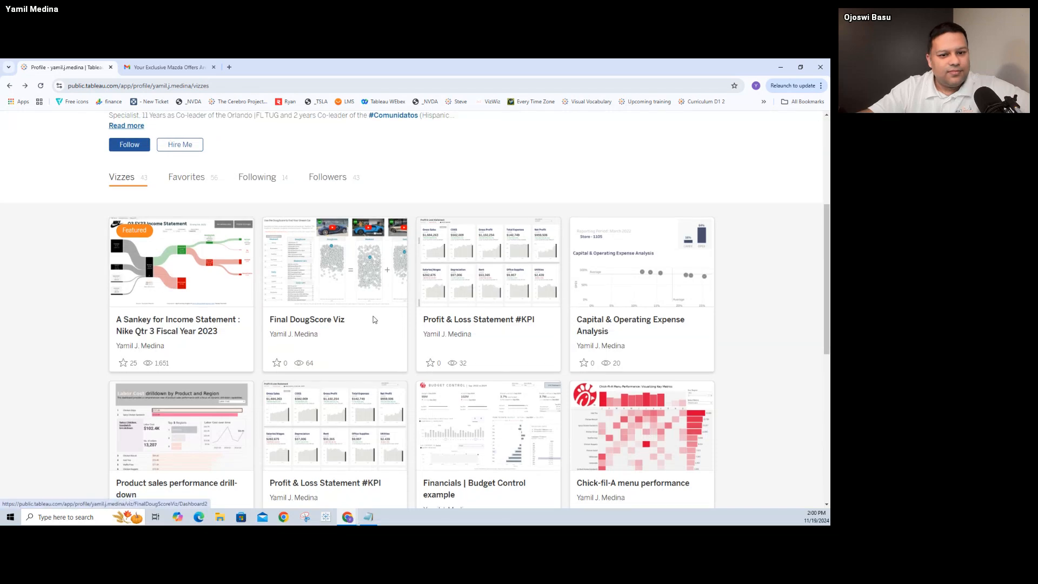
{"action": "scroll", "coordinate": [373, 320], "scroll_direction": "down", "scroll_amount": 5}
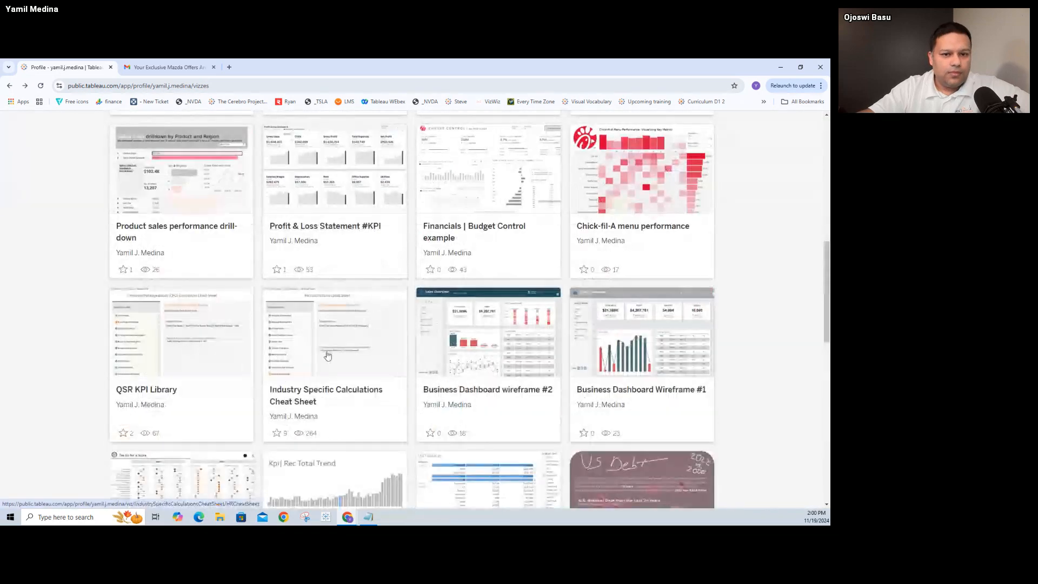
{"action": "left_click", "coordinate": [208, 348]}
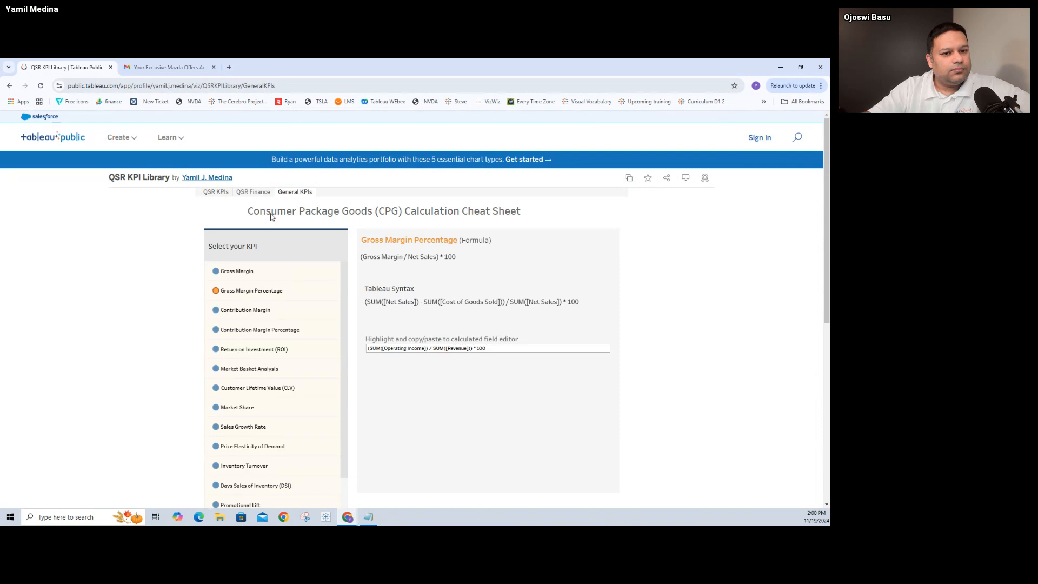
View QSR Finance, then the General KPIs sheet's Price Elasticity of Demand formula.
{"action": "left_click", "coordinate": [251, 192]}
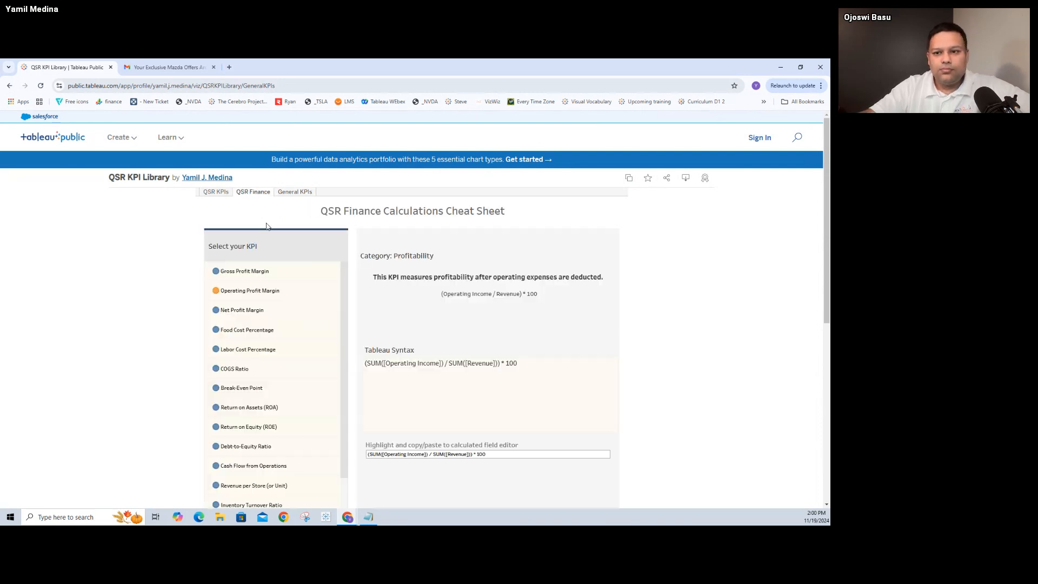
{"action": "scroll", "coordinate": [297, 273], "scroll_direction": "down", "scroll_amount": 1}
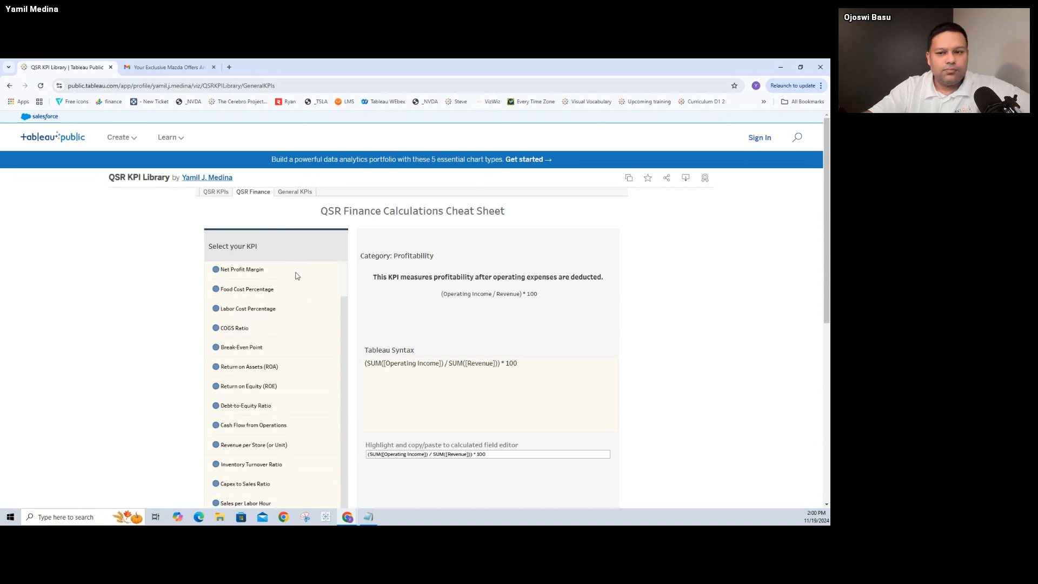
{"action": "scroll", "coordinate": [275, 328], "scroll_direction": "up", "scroll_amount": 1}
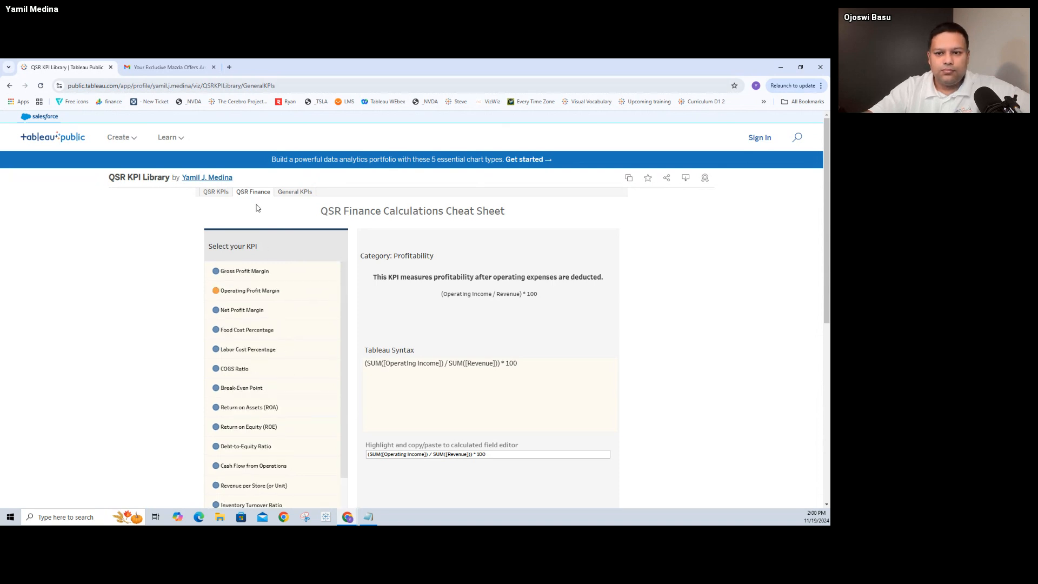
{"action": "left_click", "coordinate": [295, 192]}
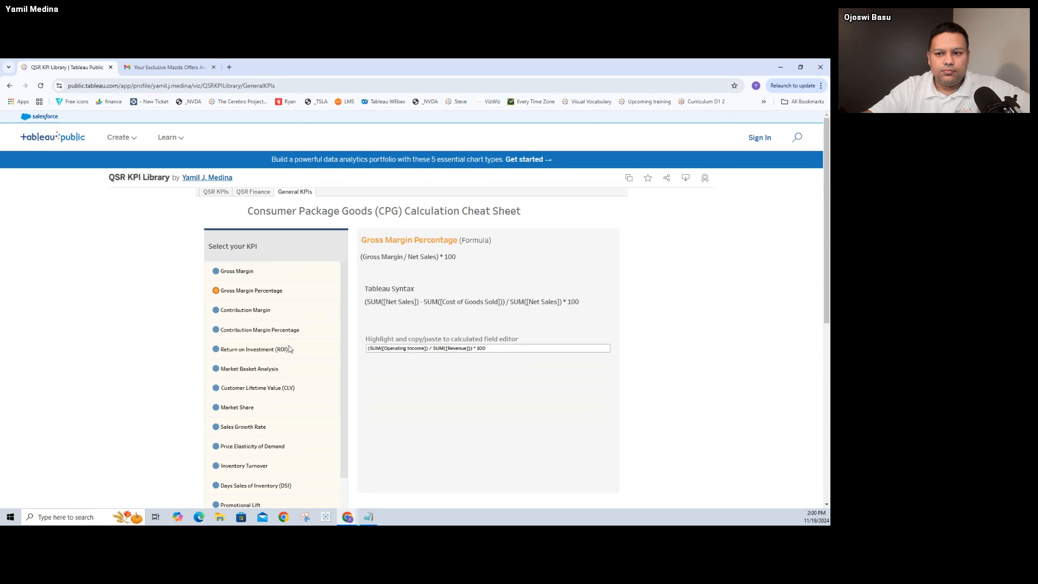
{"action": "scroll", "coordinate": [290, 349], "scroll_direction": "down", "scroll_amount": 3}
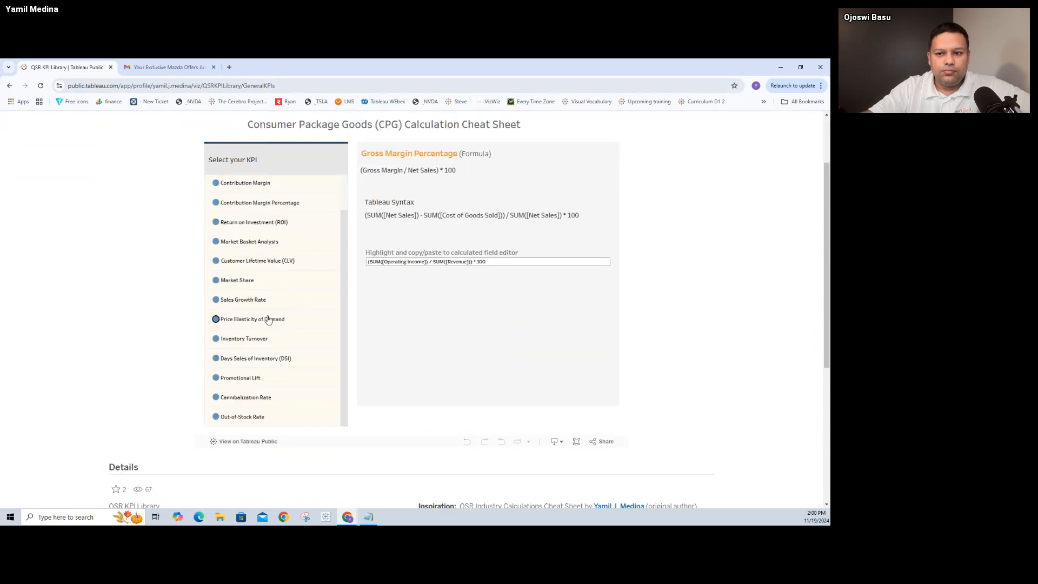
{"action": "left_click", "coordinate": [268, 320]}
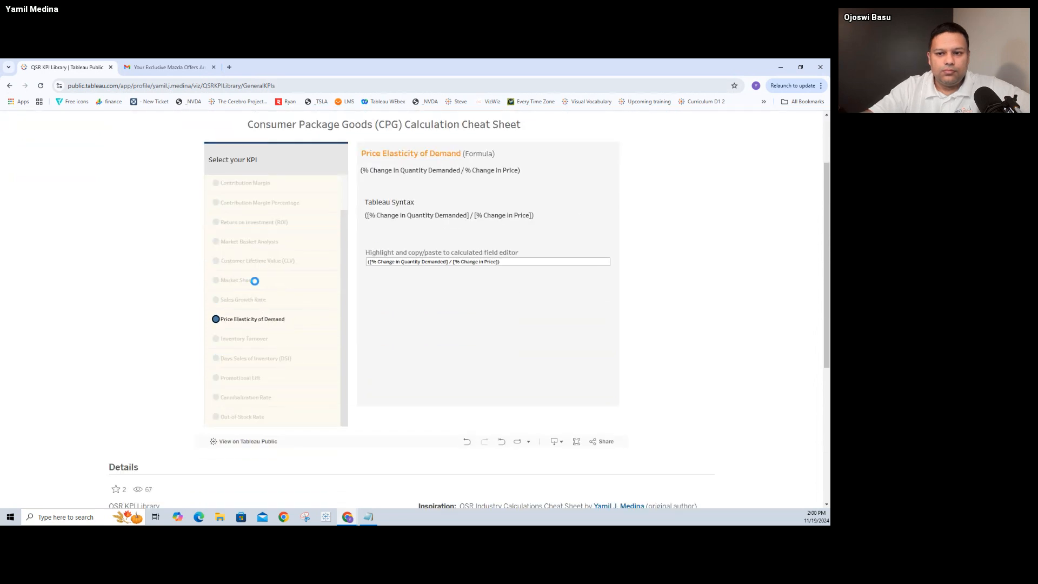